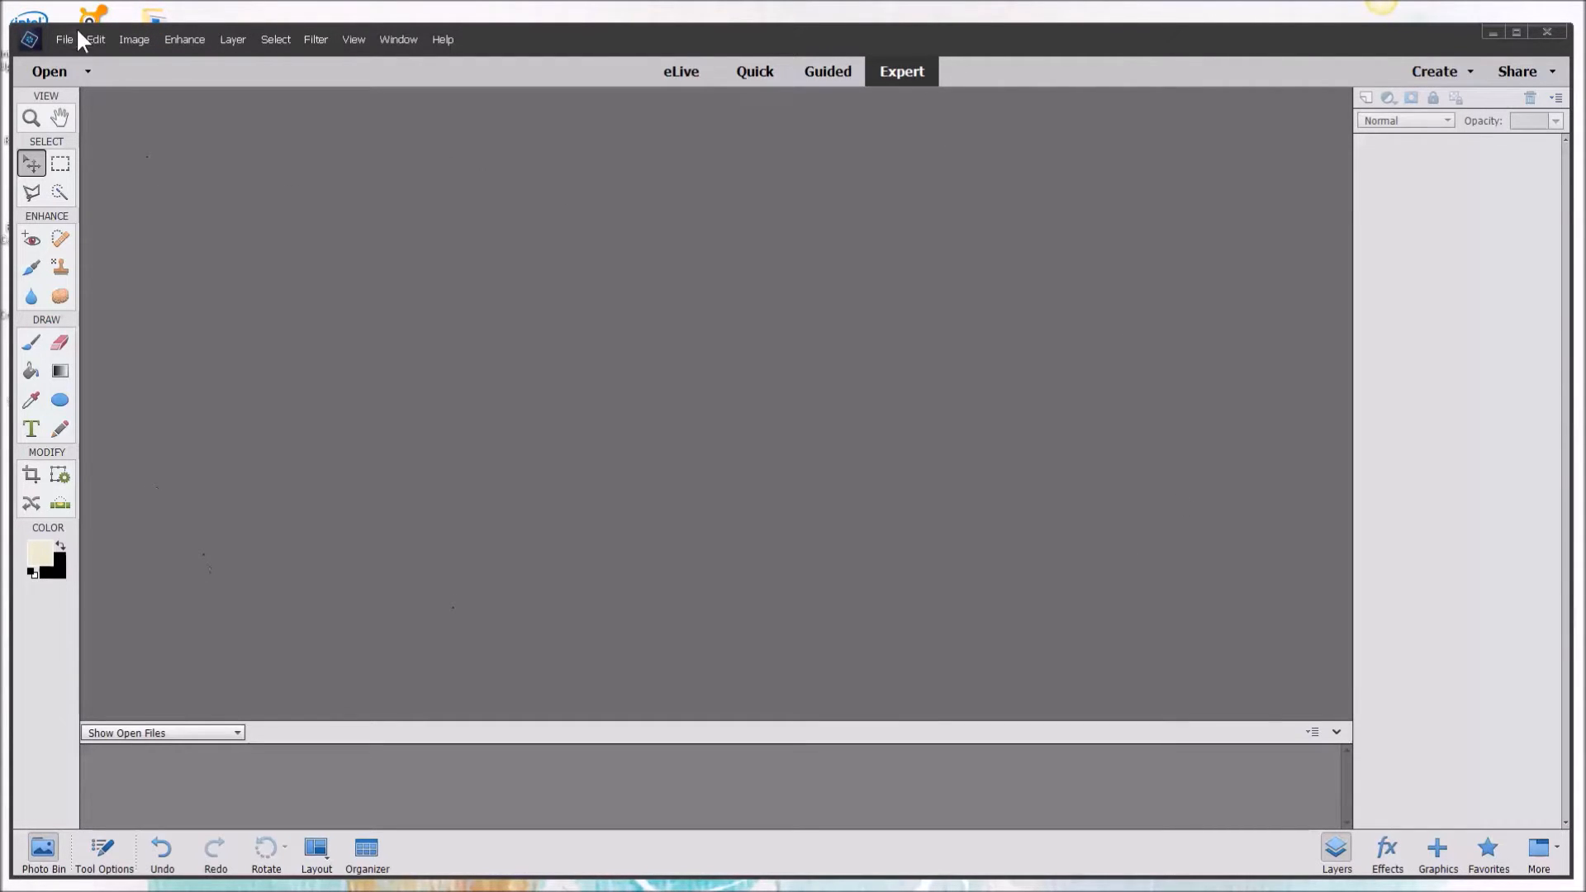
Look at the Guided and Quick editing modes, and return to Expert mode.
left_click(826, 71)
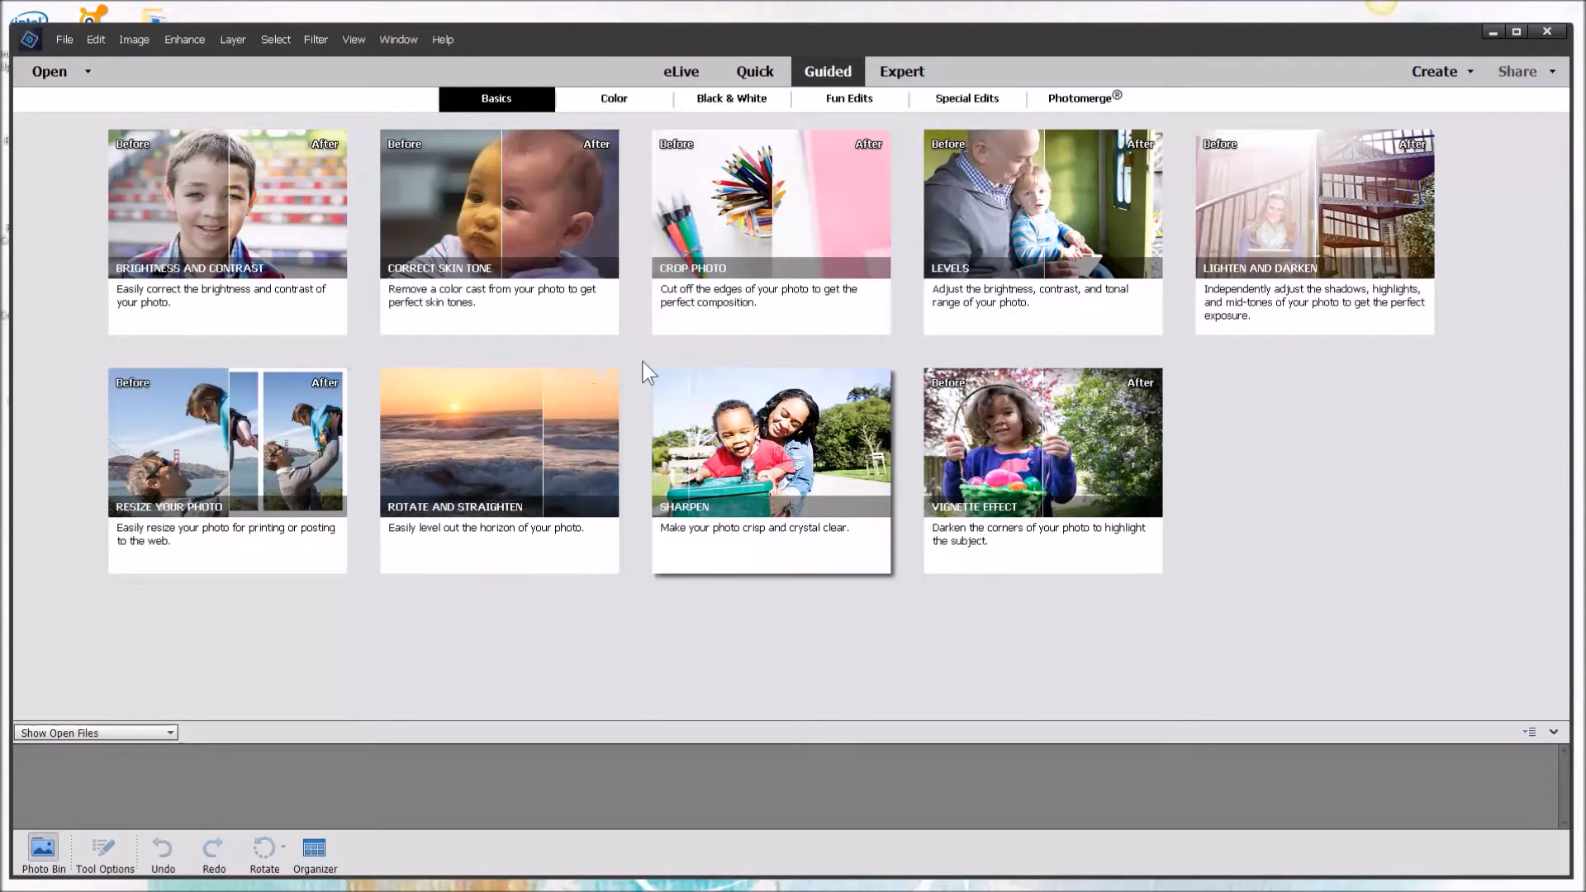
left_click(770, 74)
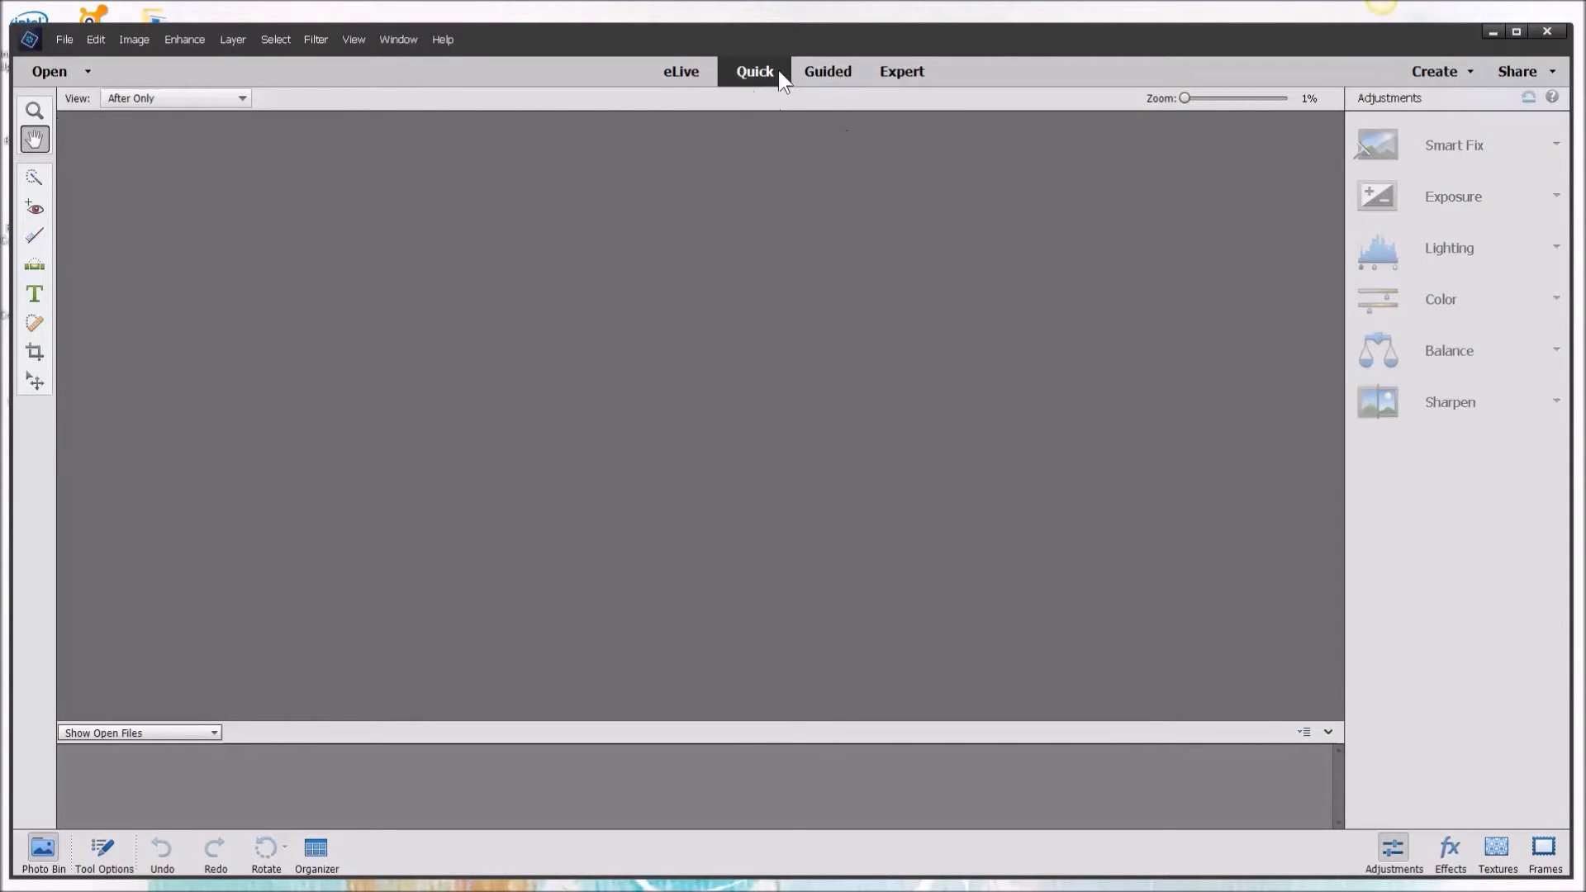
left_click(903, 71)
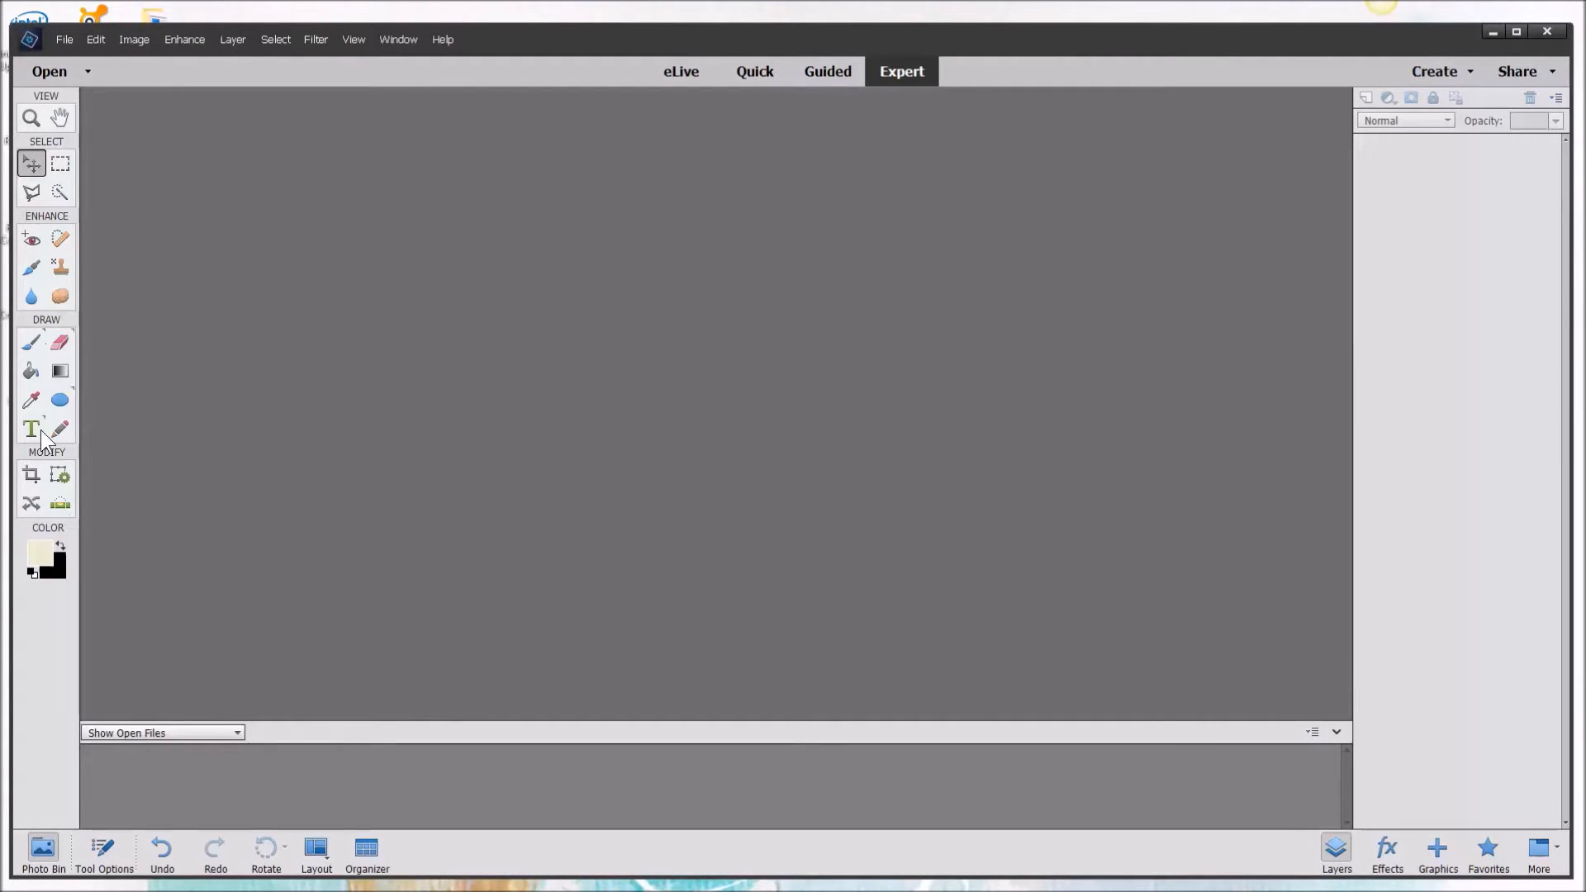
Start a new blank file, choosing the U.S. Paper preset and Transparent background contents.
left_click(66, 39)
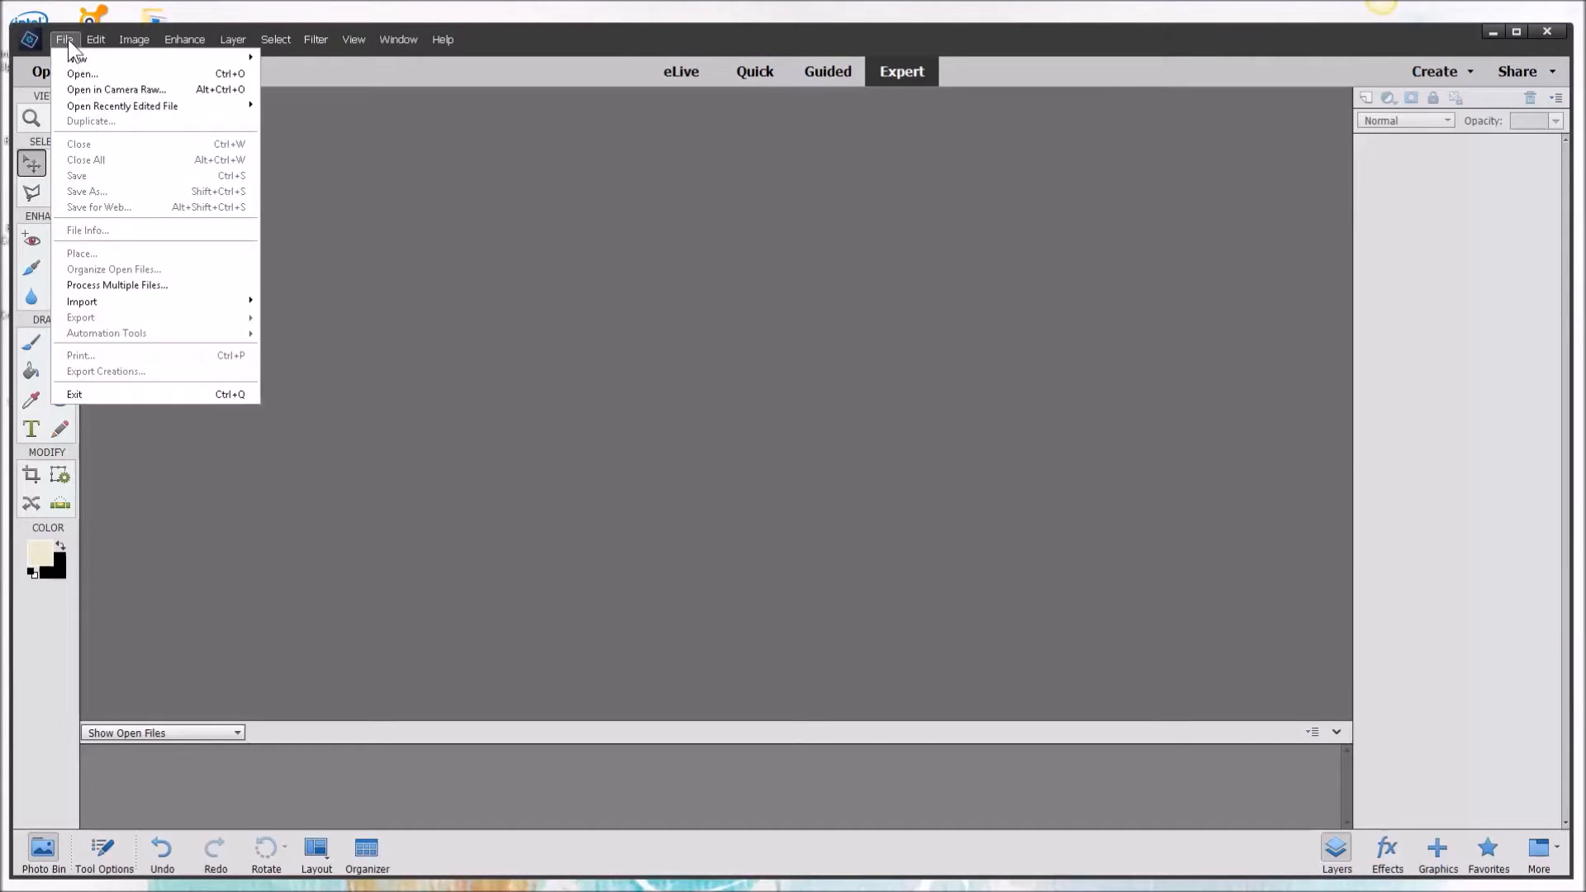
mouse_move(193, 57)
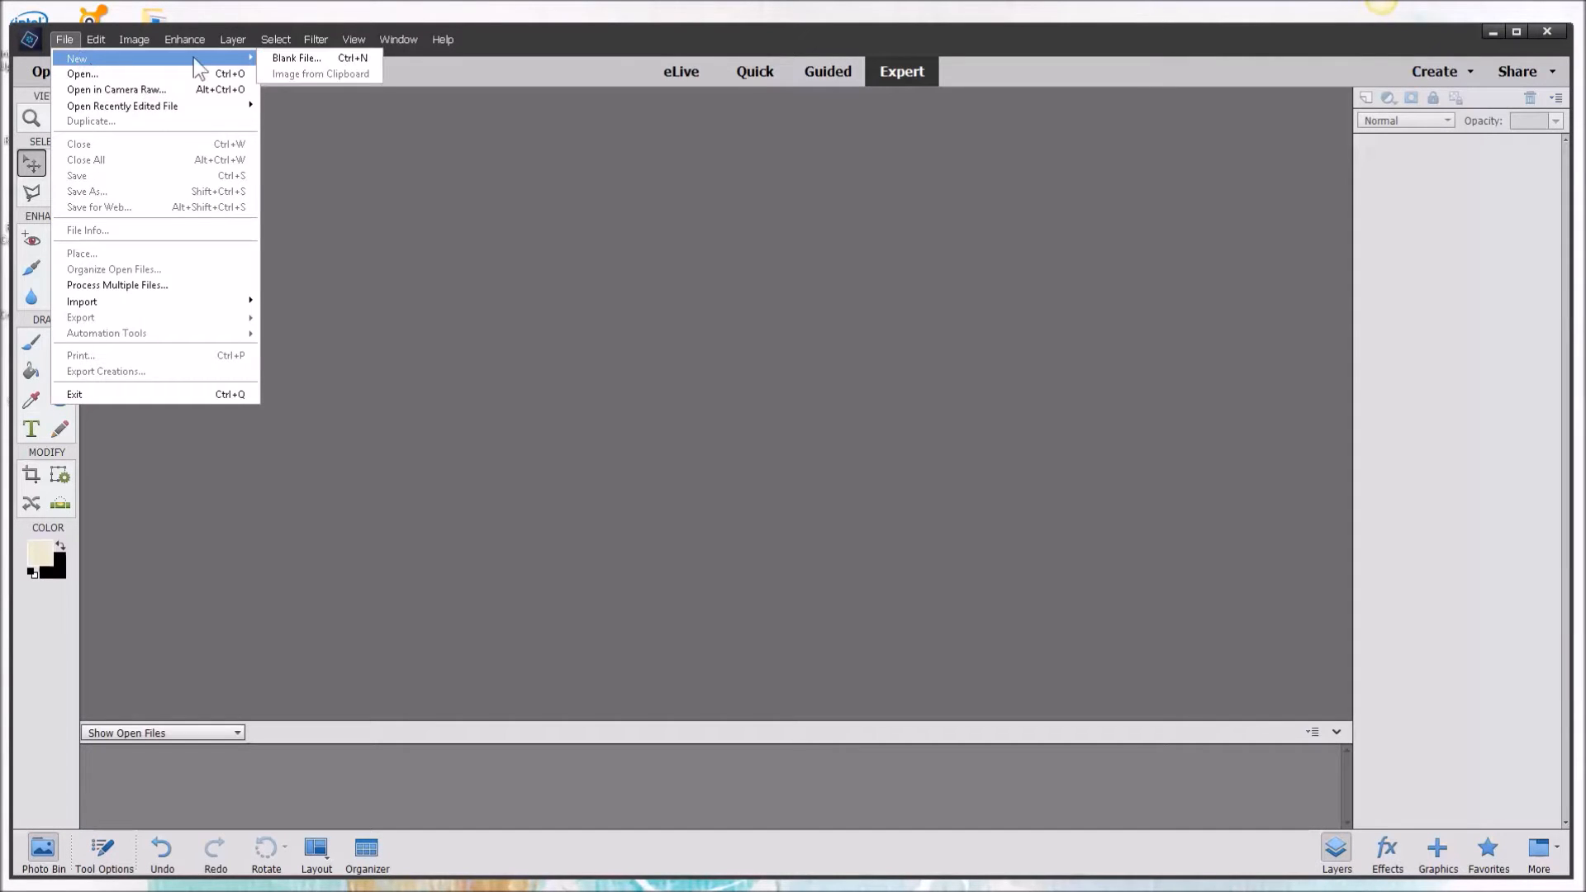
left_click(275, 57)
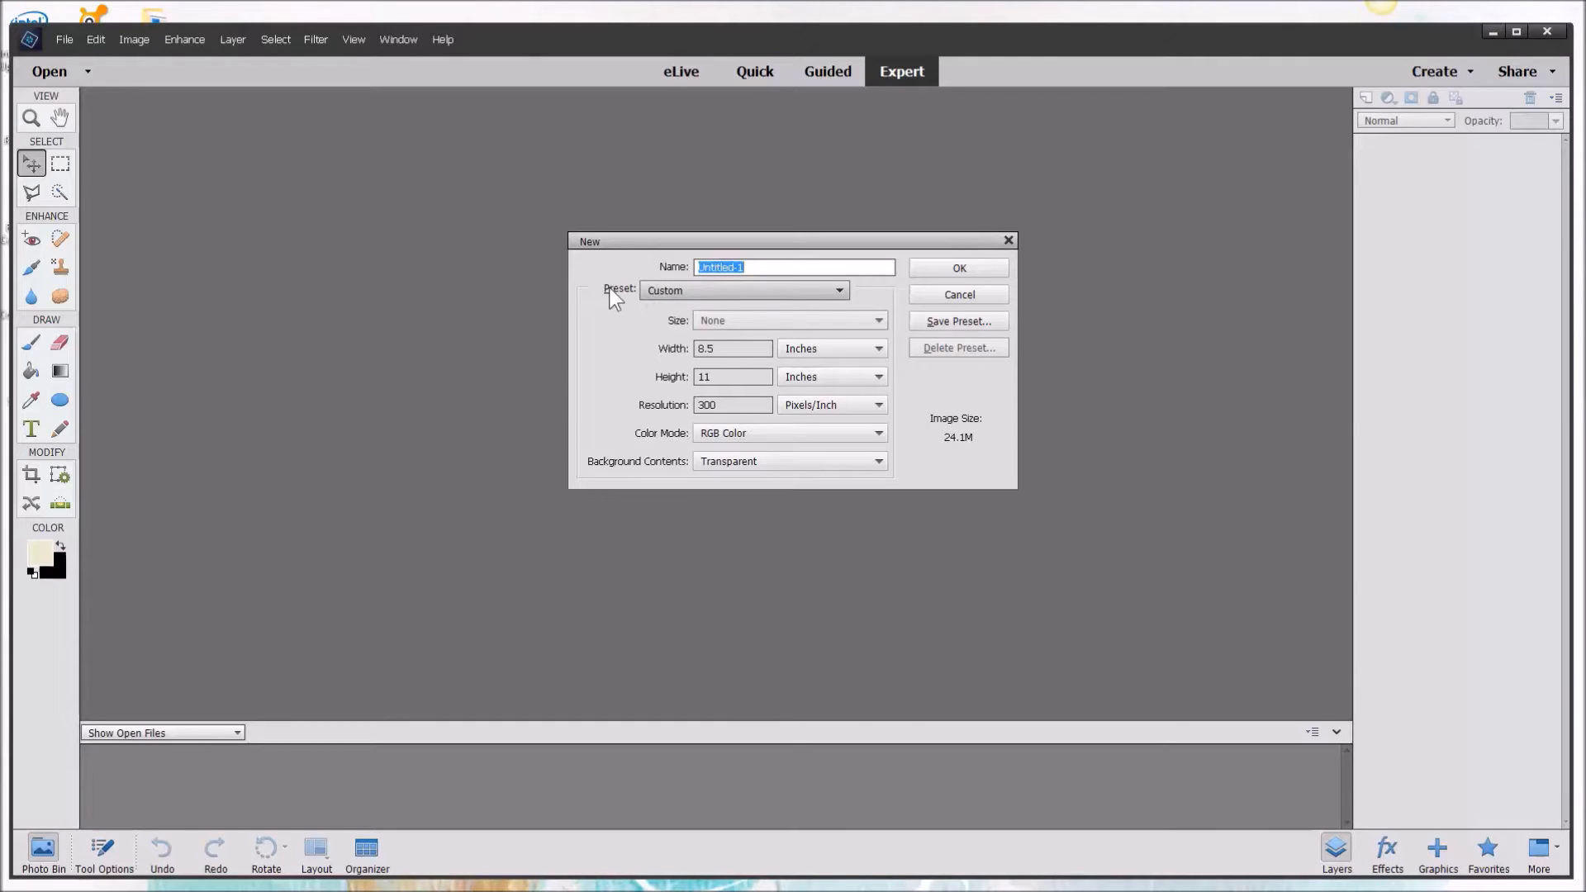
left_click(684, 289)
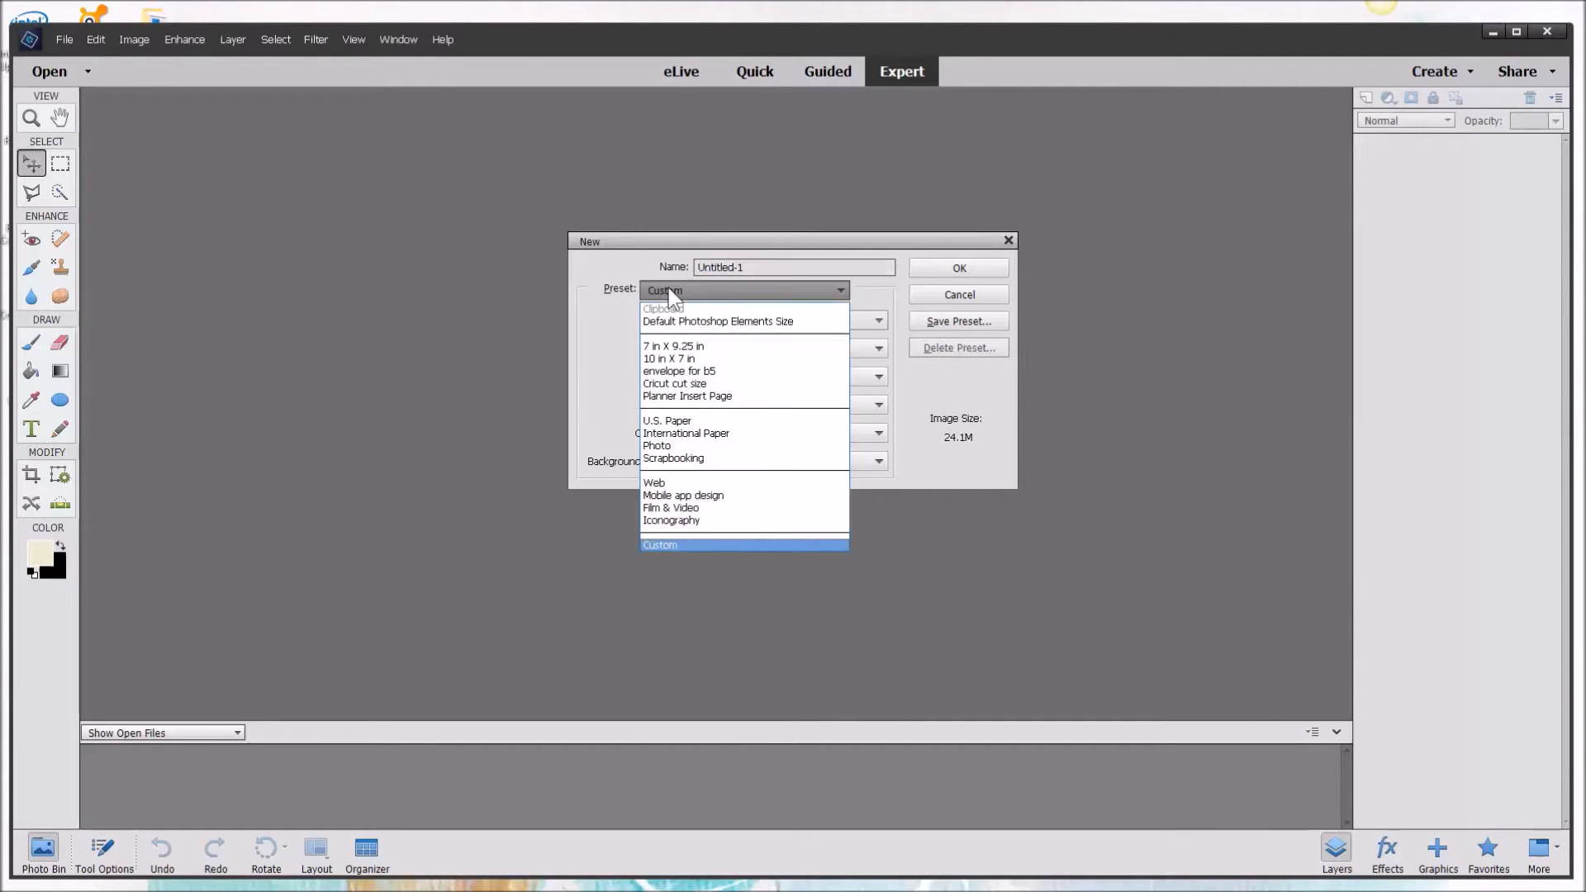
left_click(662, 421)
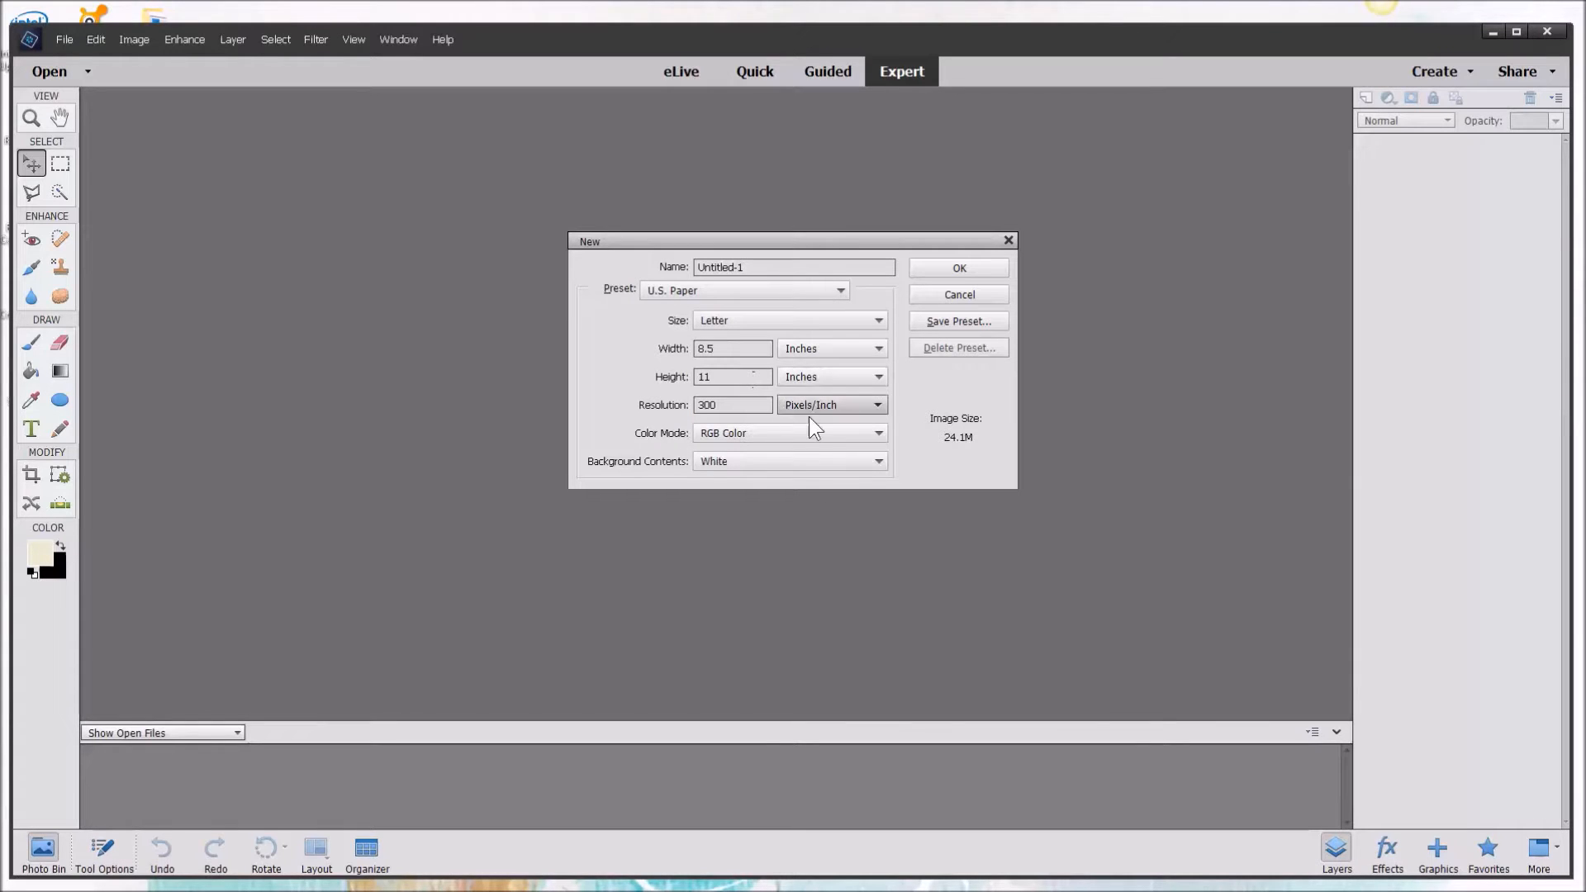
left_click(706, 459)
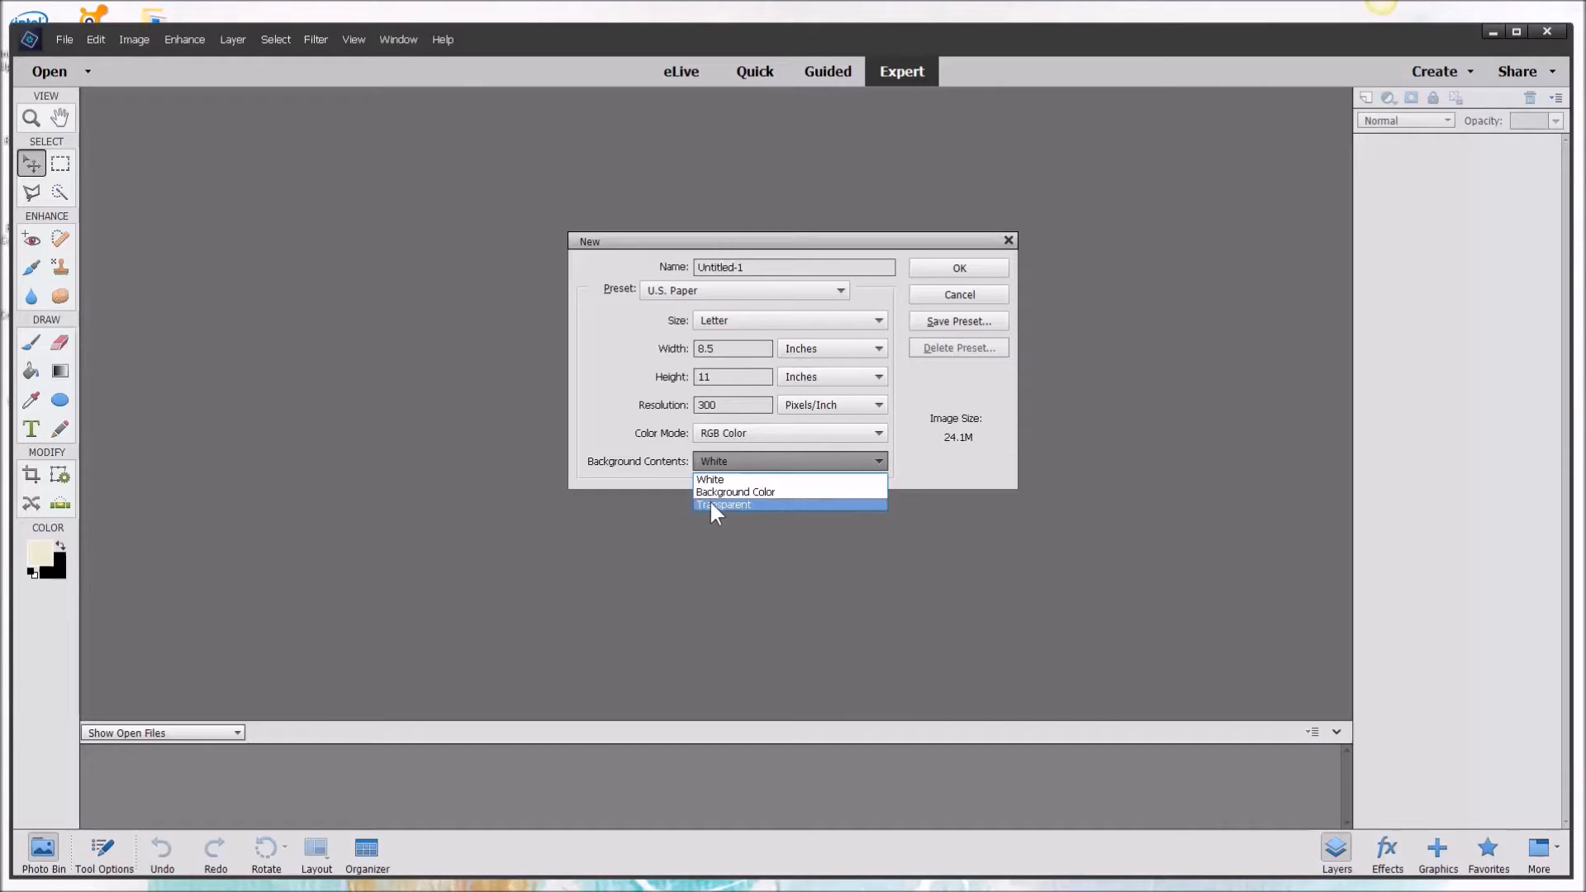
left_click(711, 502)
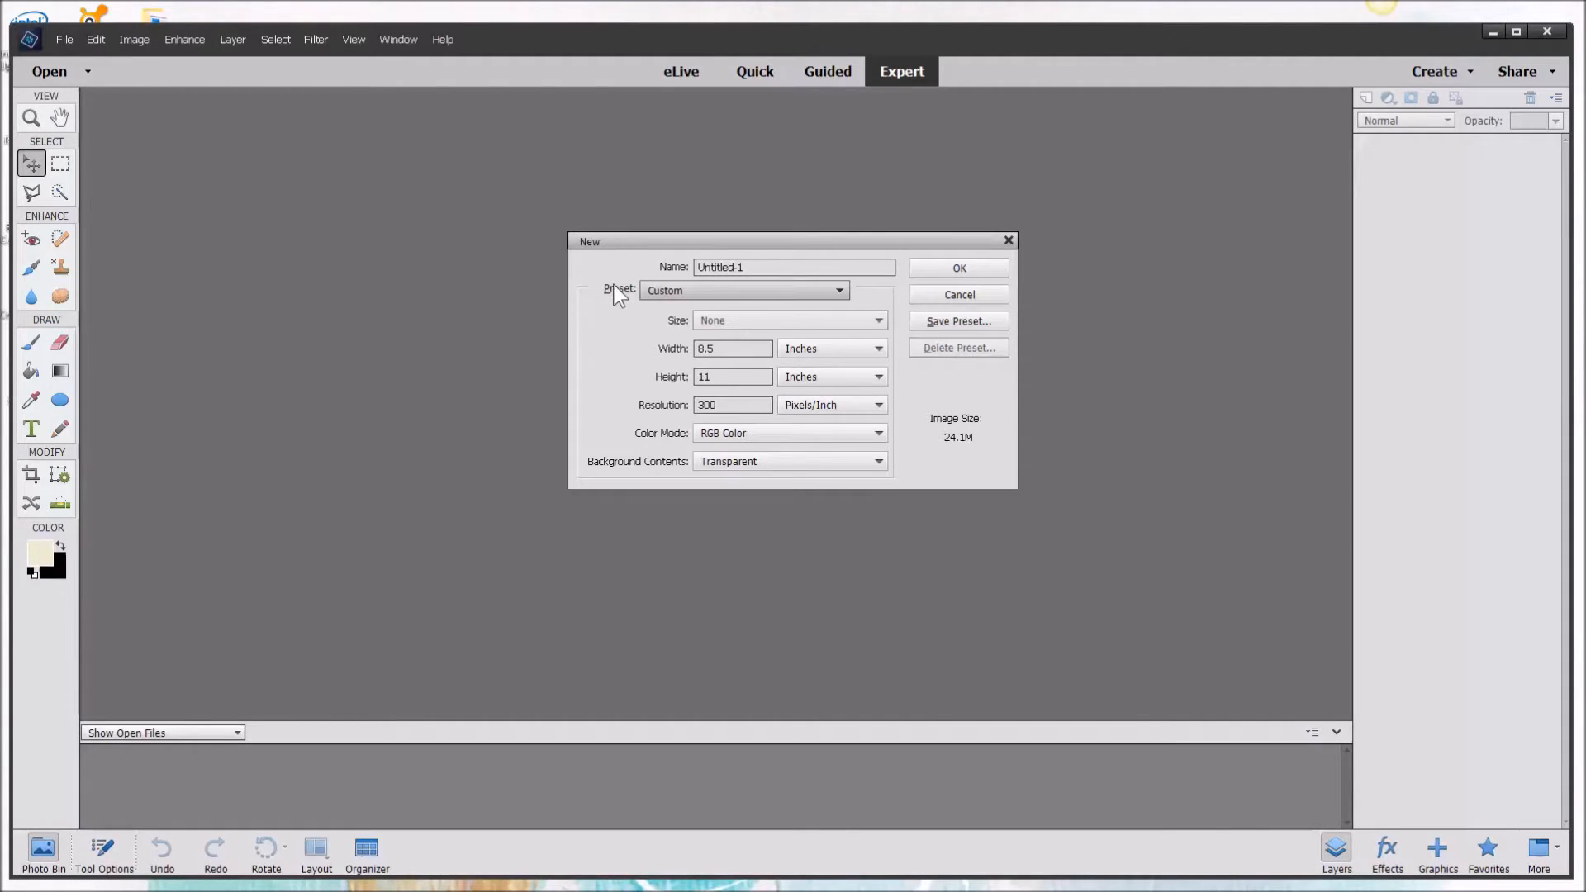
Create the new document from the U.S. Paper preset in Letter size with a transparent background, and move its window aside.
left_click(677, 290)
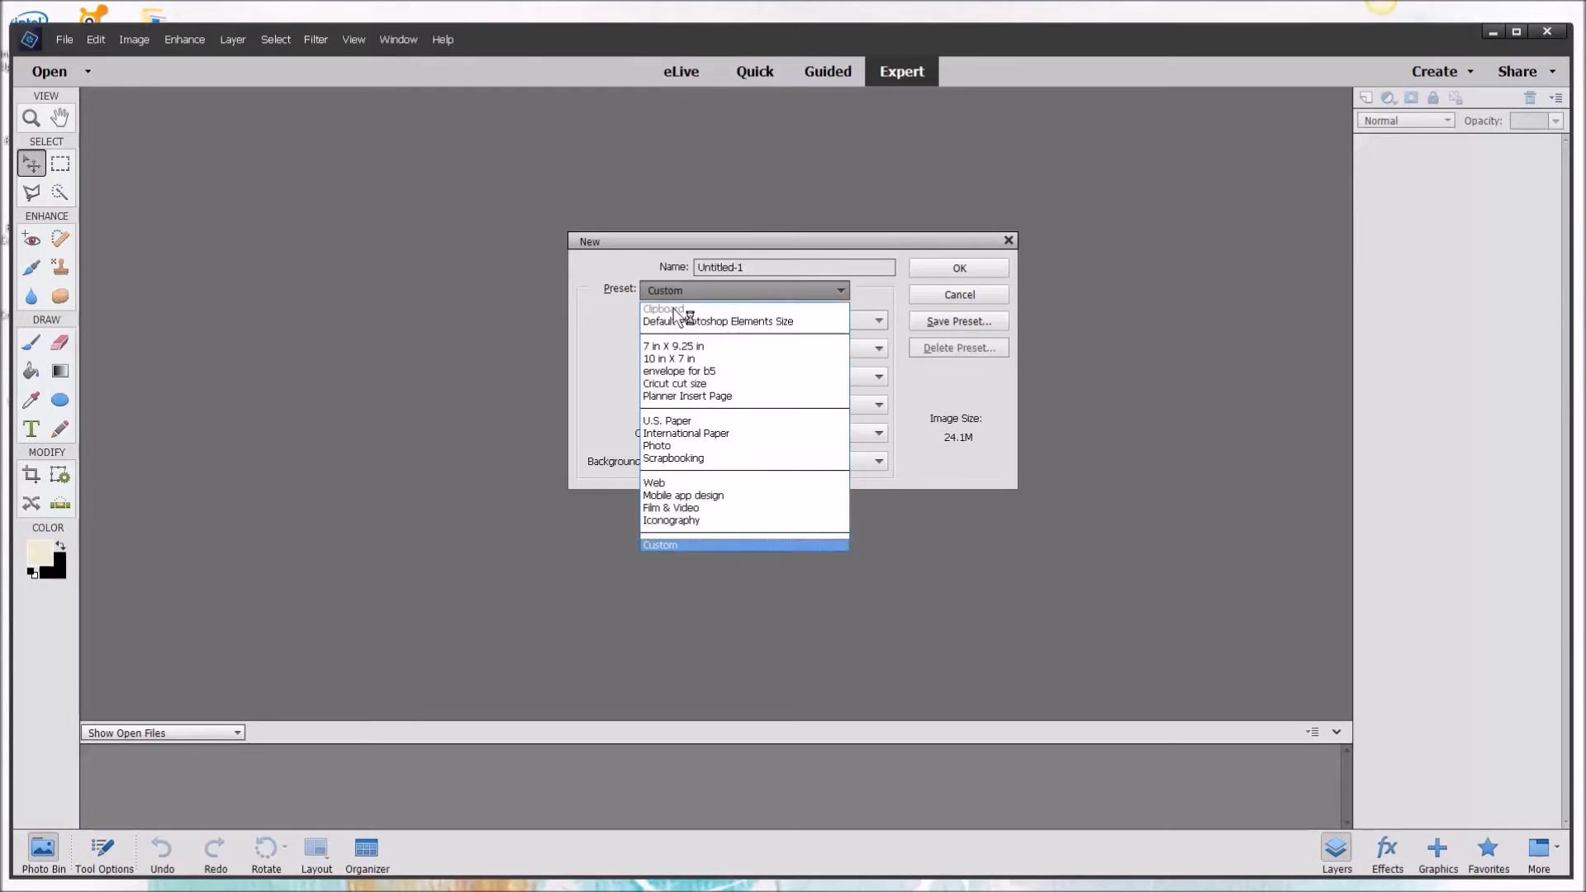
left_click(668, 422)
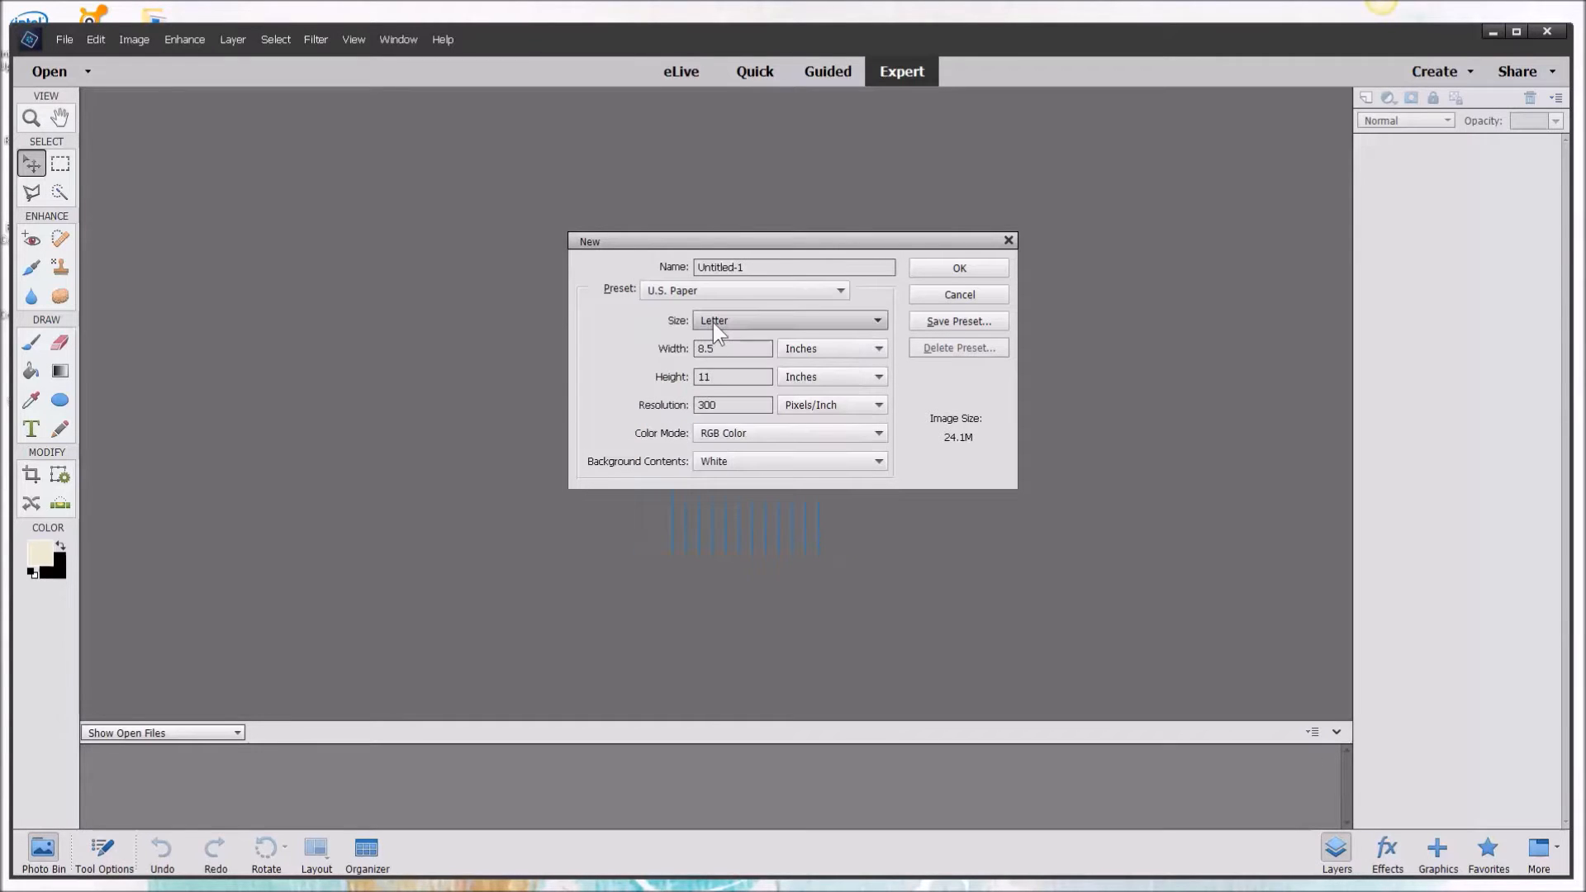
left_click(869, 314)
left_click(870, 316)
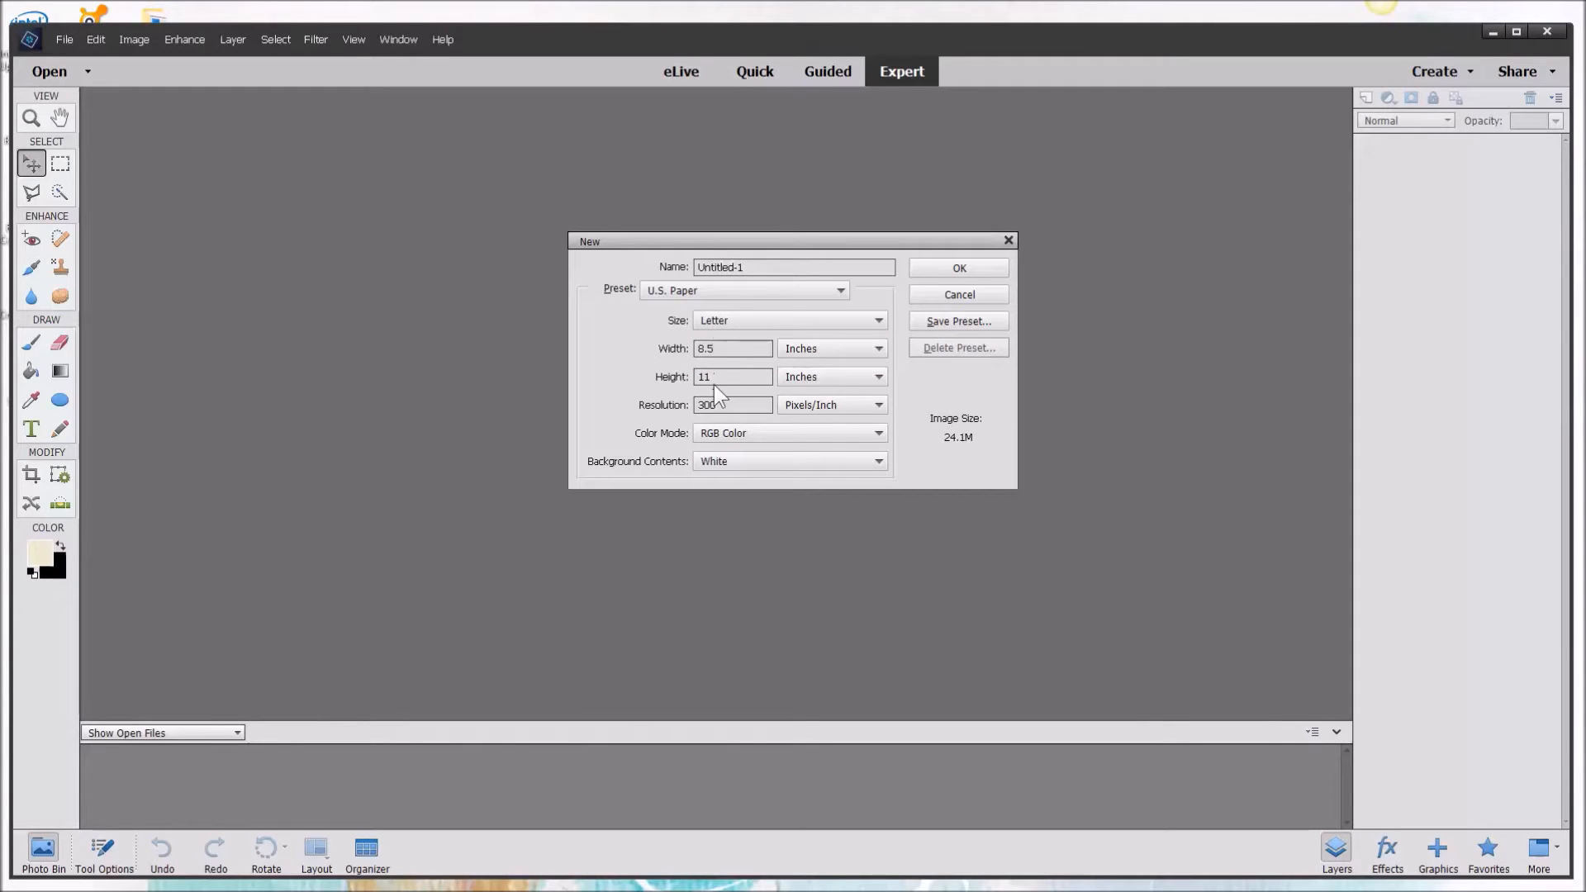
left_click(716, 460)
left_click(713, 502)
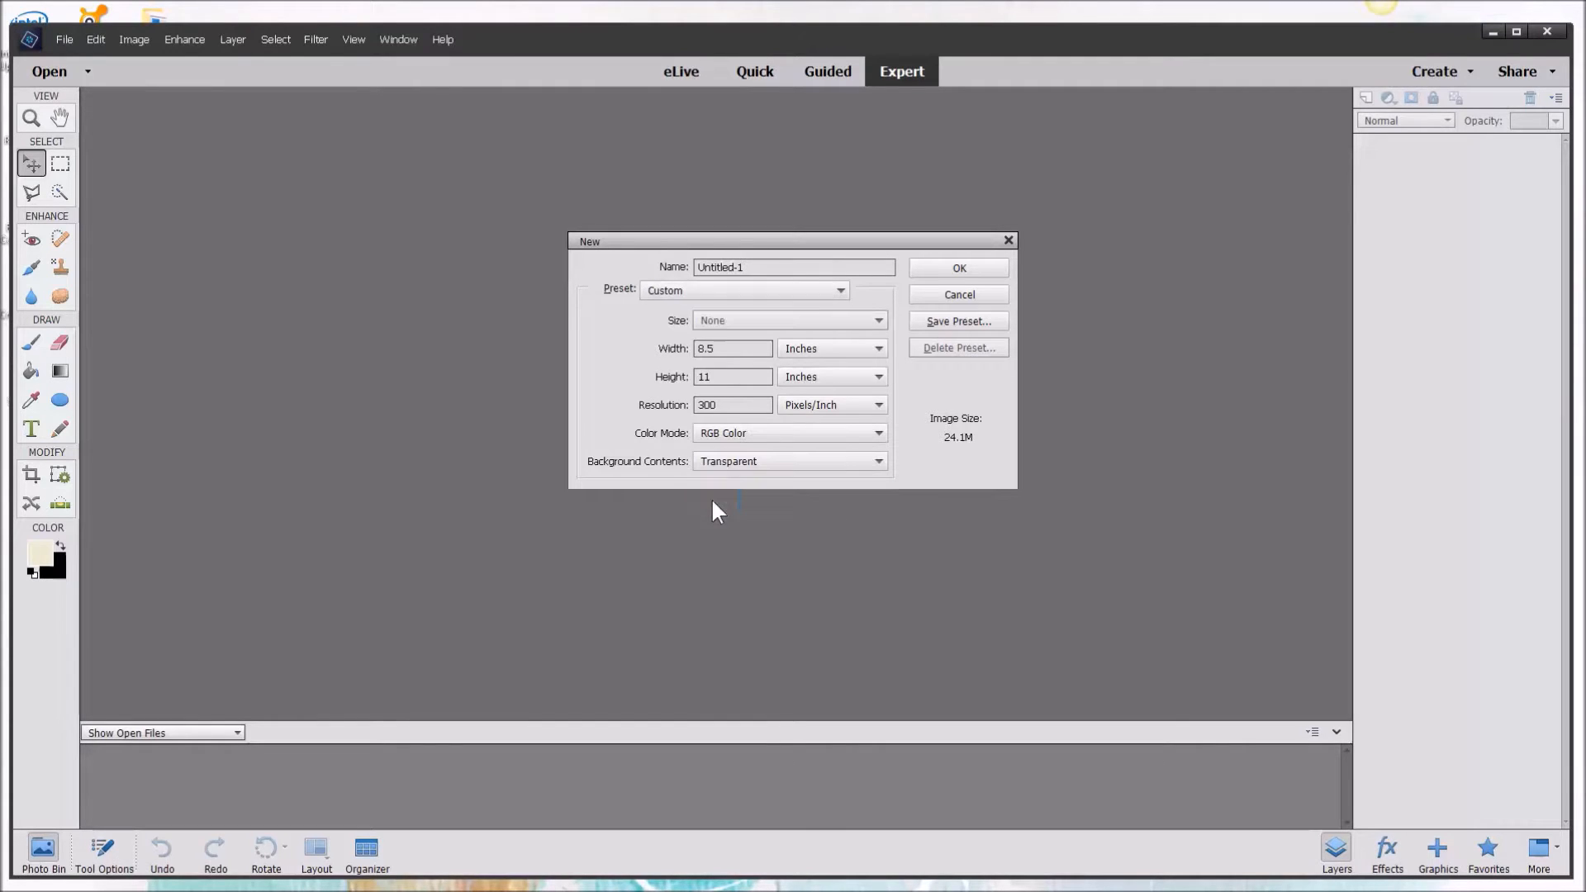
left_click(958, 266)
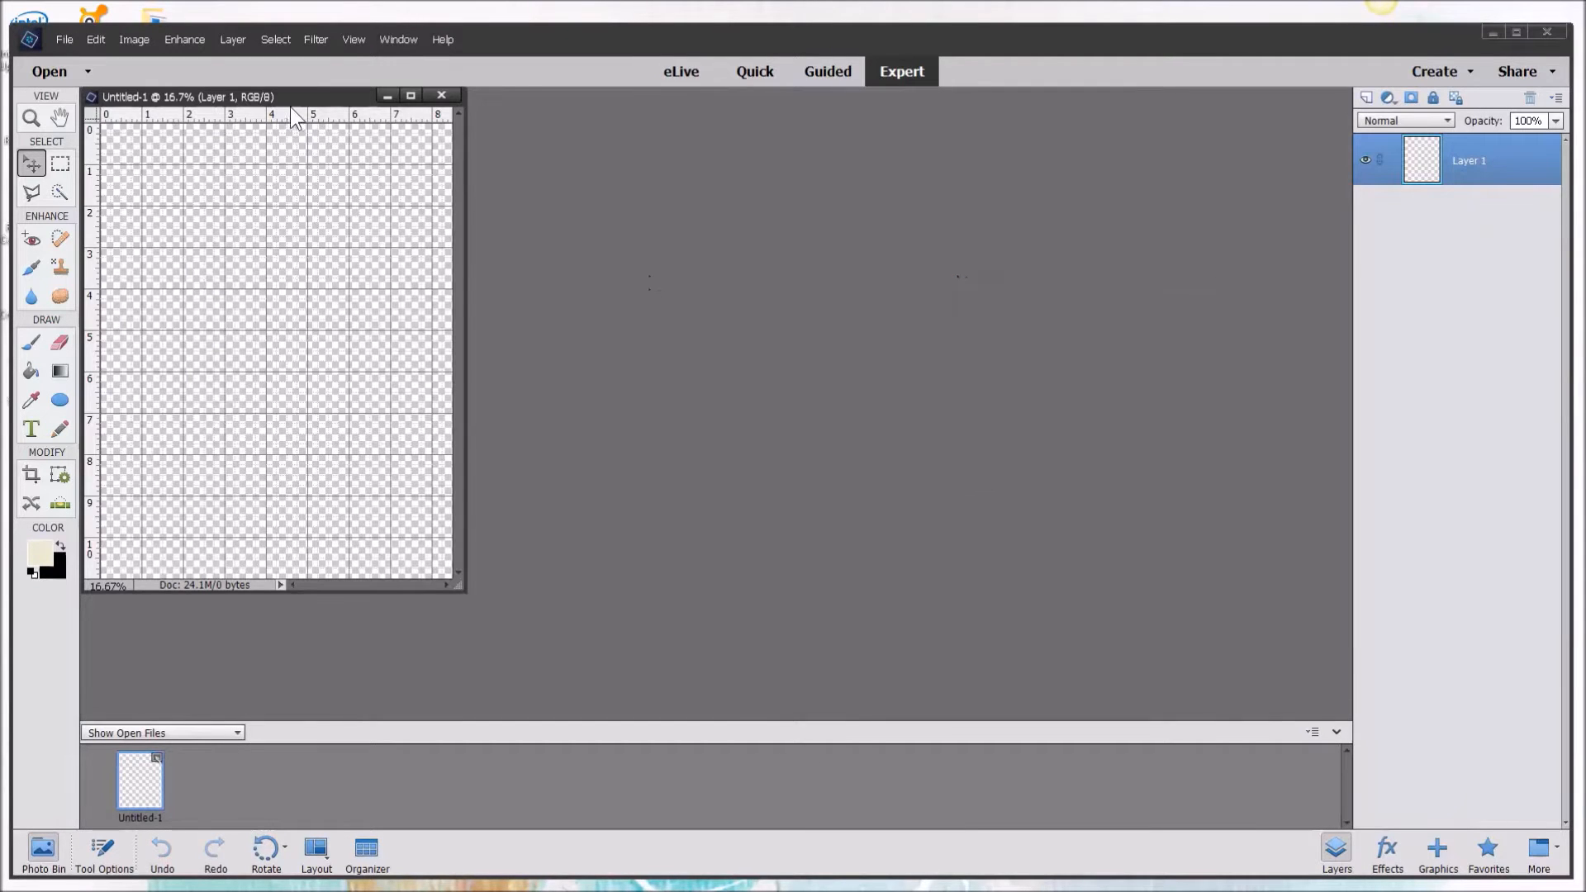
left_click_drag(294, 99, 922, 160)
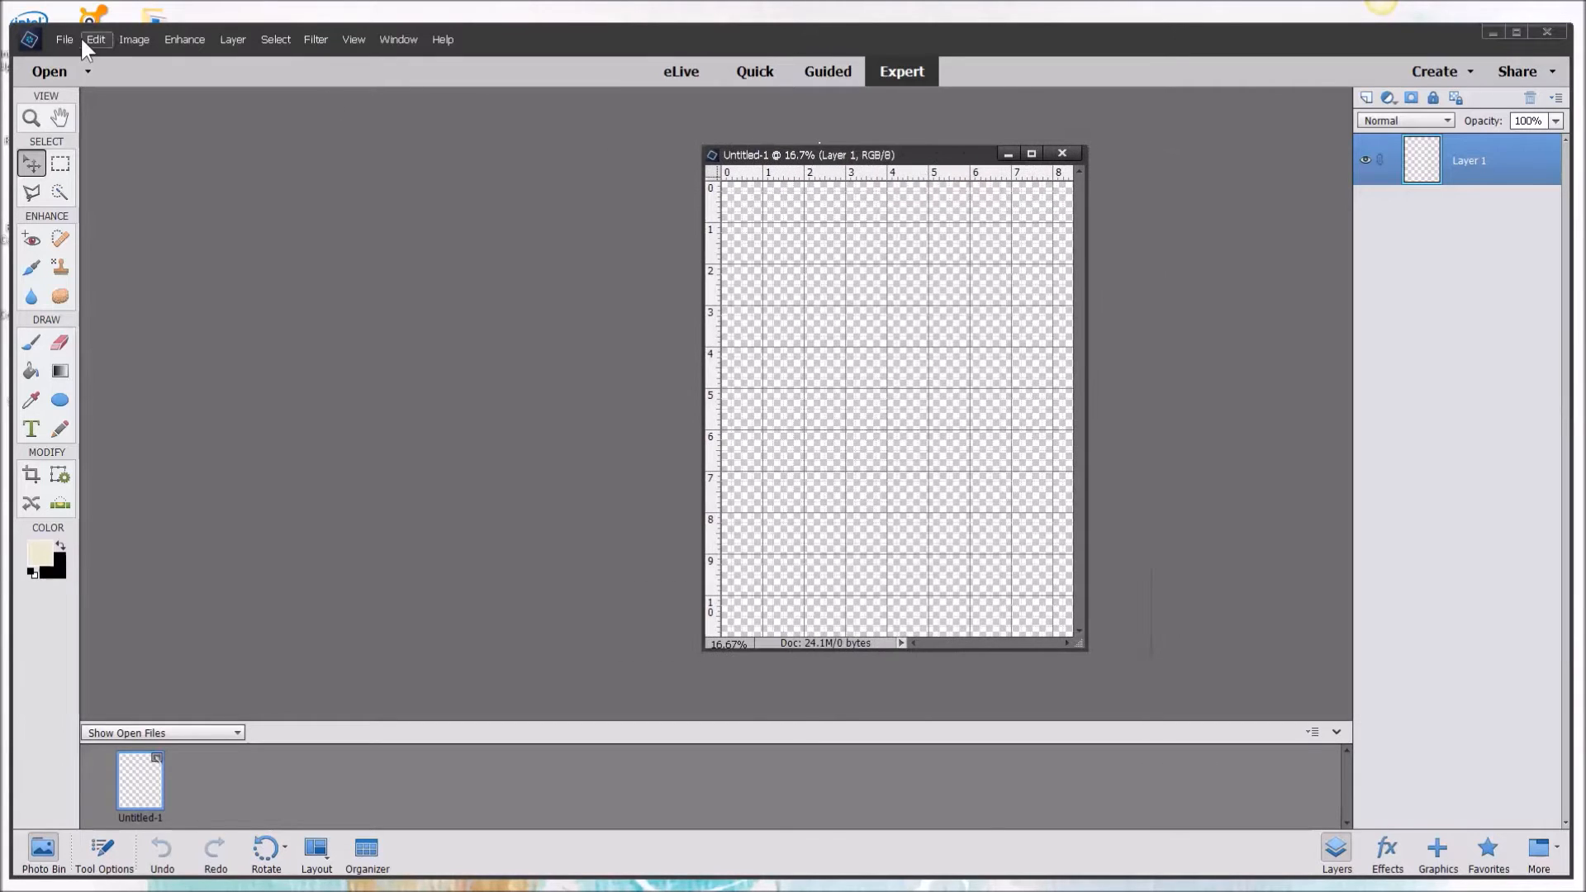
Open Lined antique paper grungy.jpg from the Notebook and Lined Papers folder inside Scrapbooking > Papers.
left_click(36, 70)
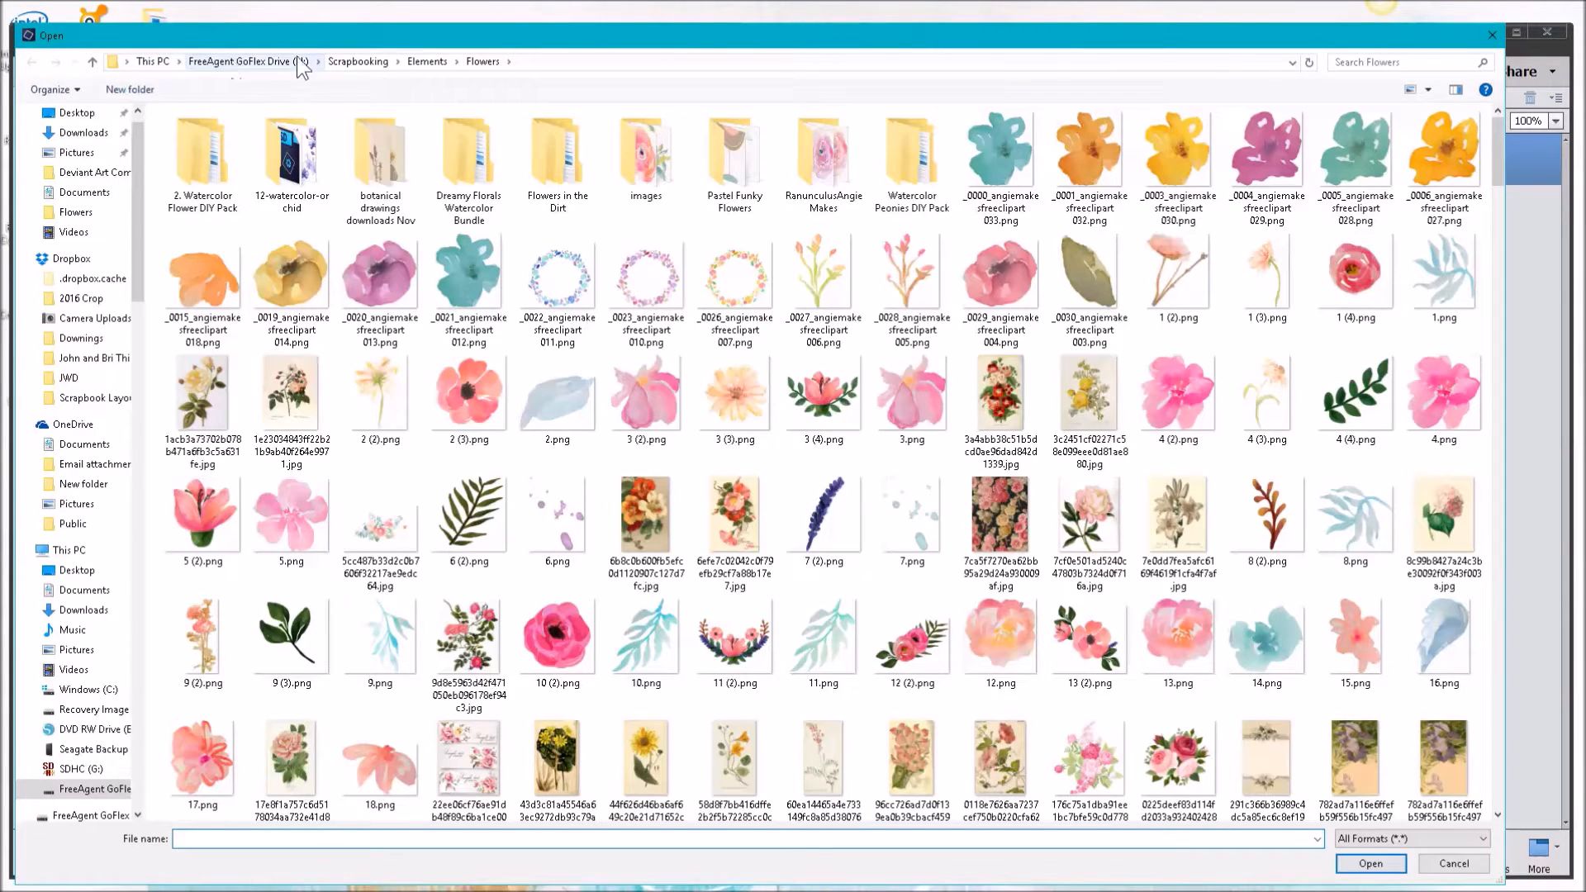
left_click(364, 62)
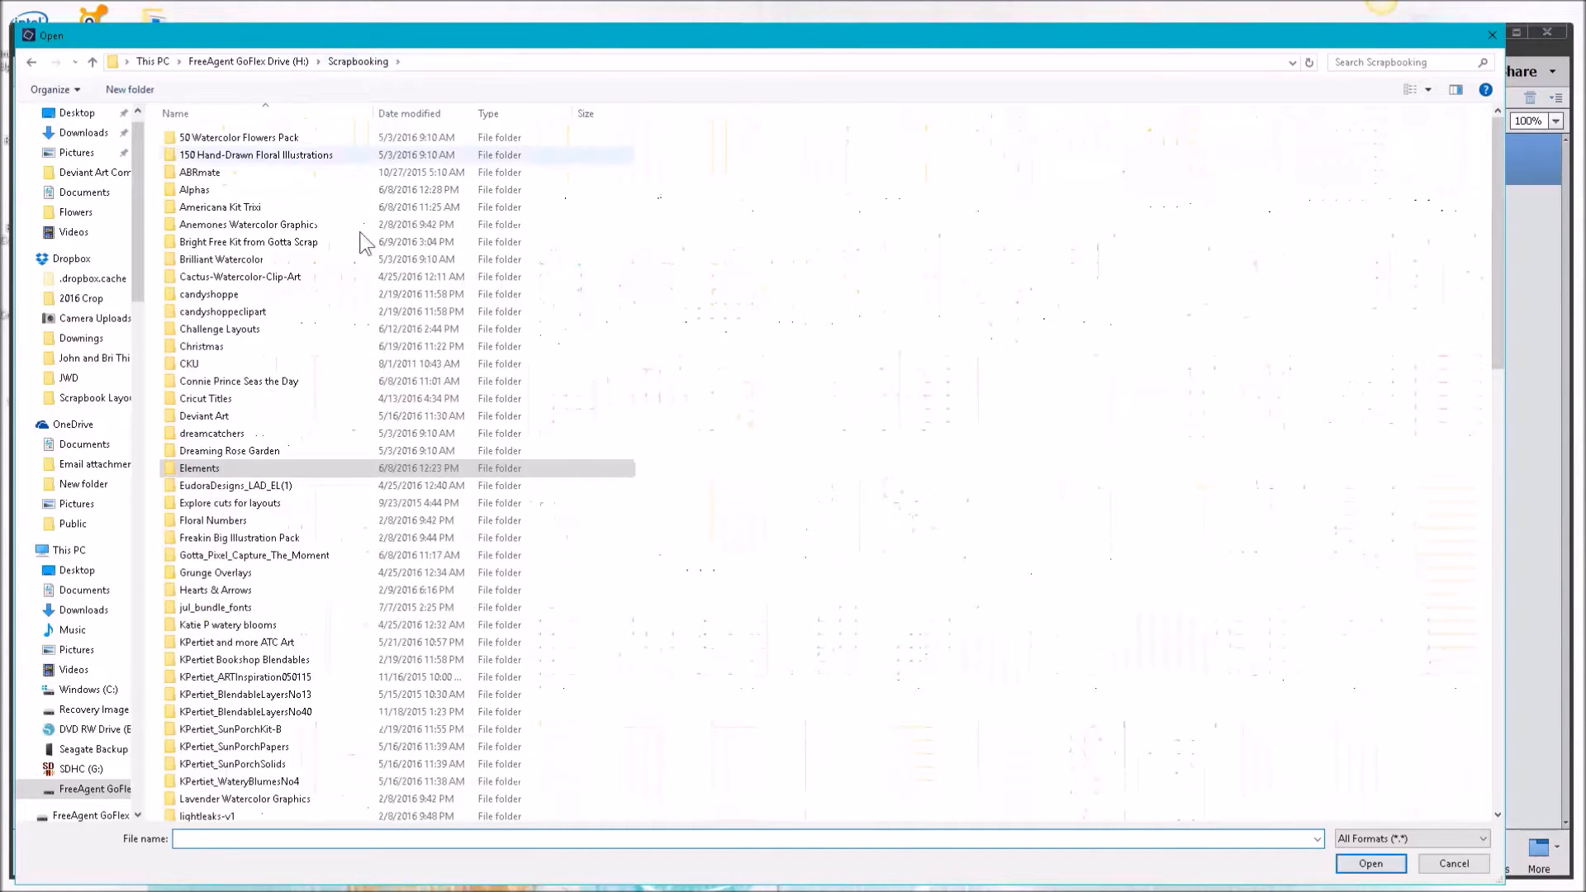
scroll(297, 504, "down", 7)
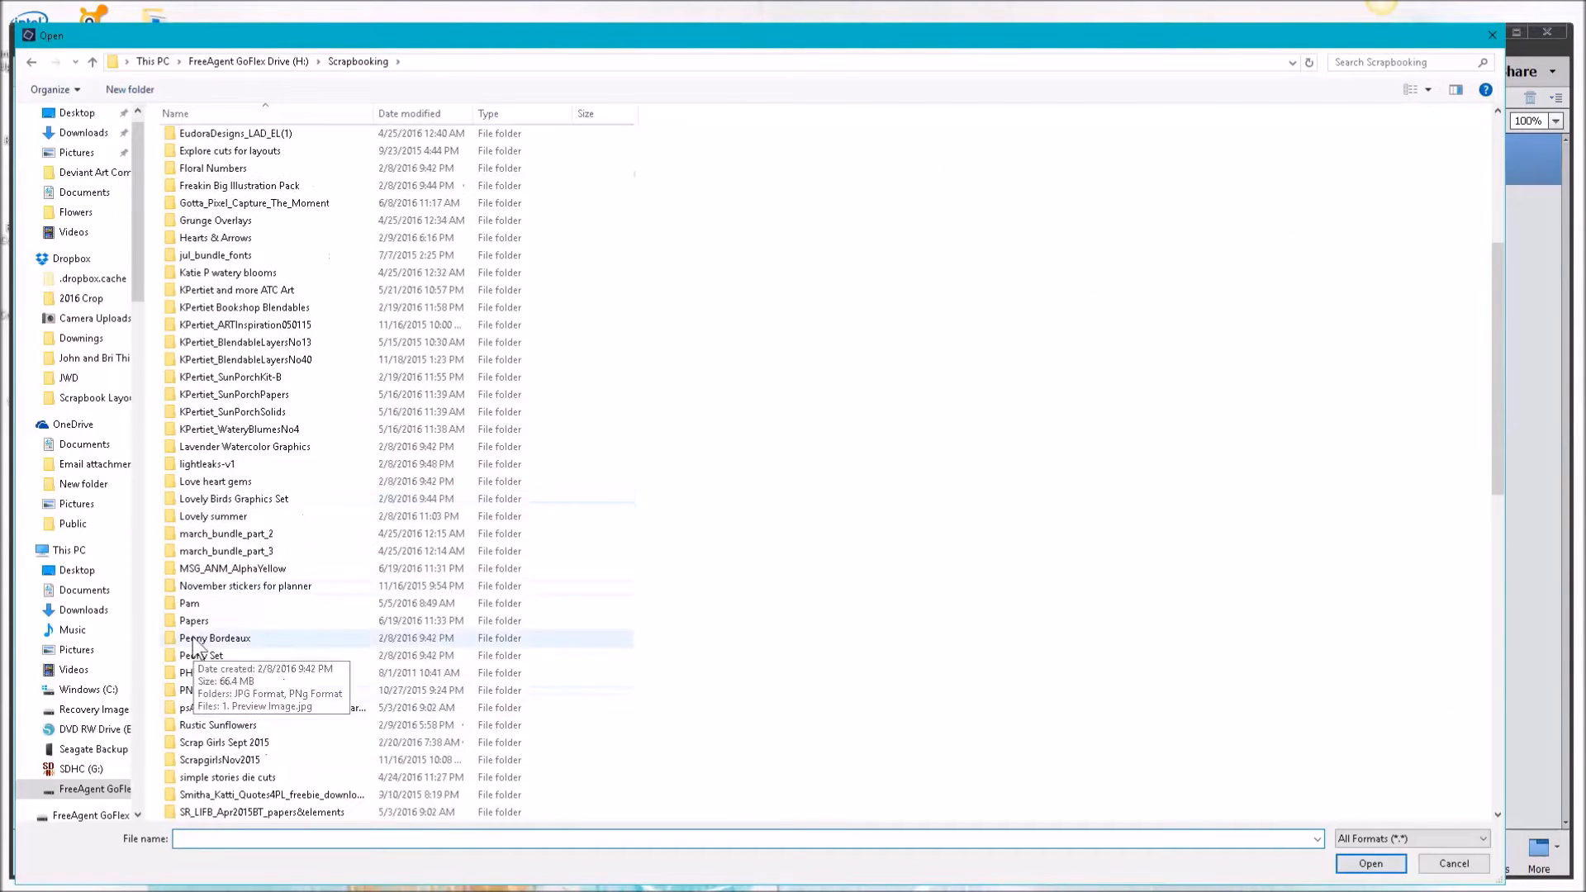
double_click(198, 625)
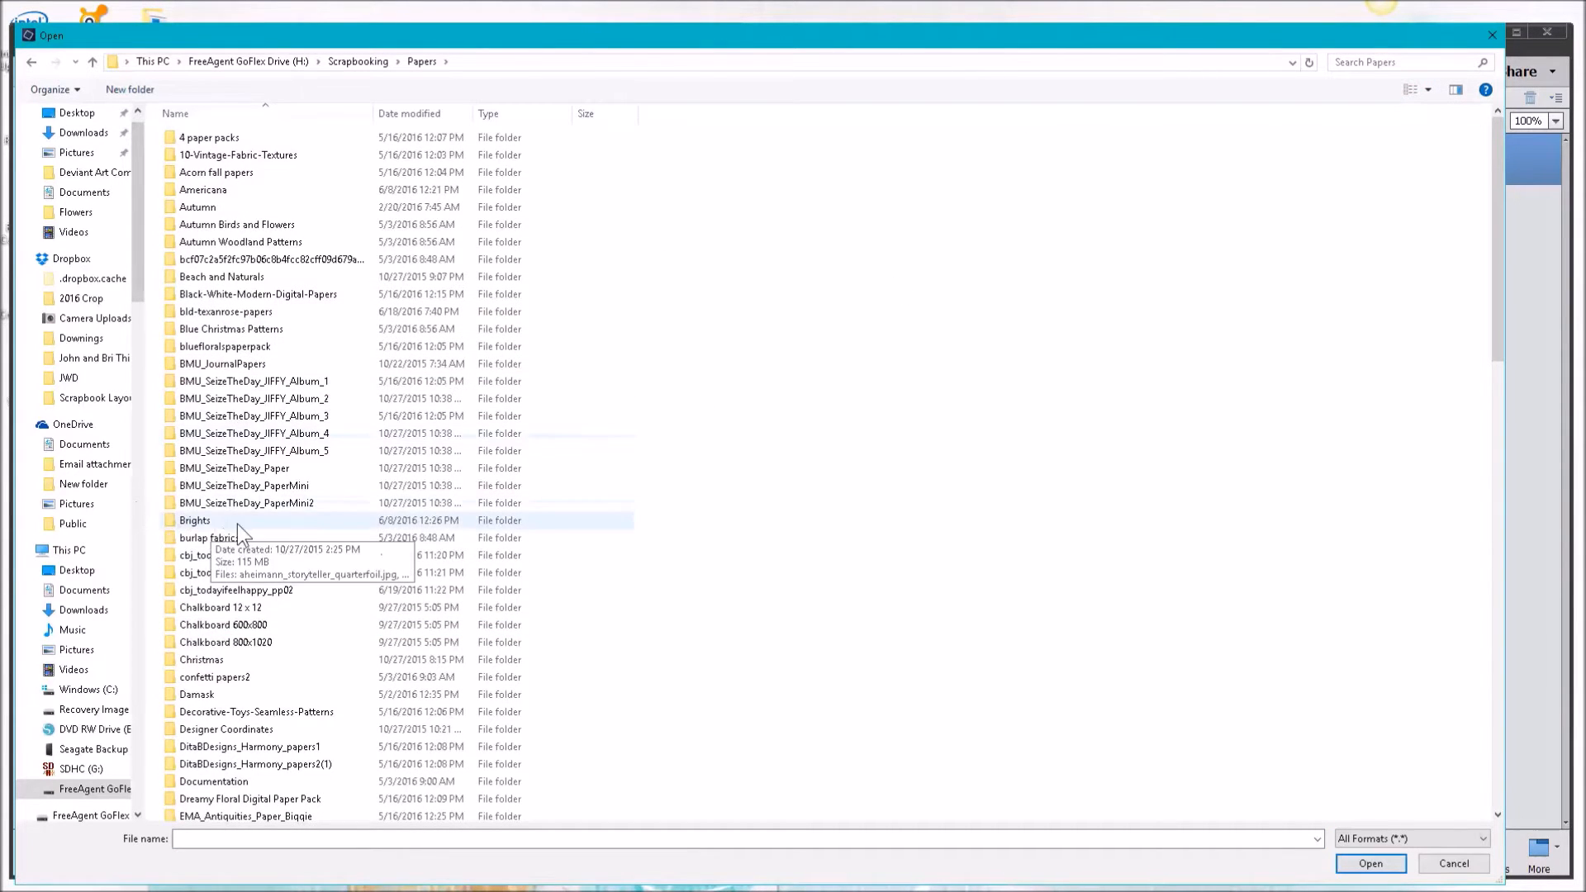
scroll(232, 525, "down", 15)
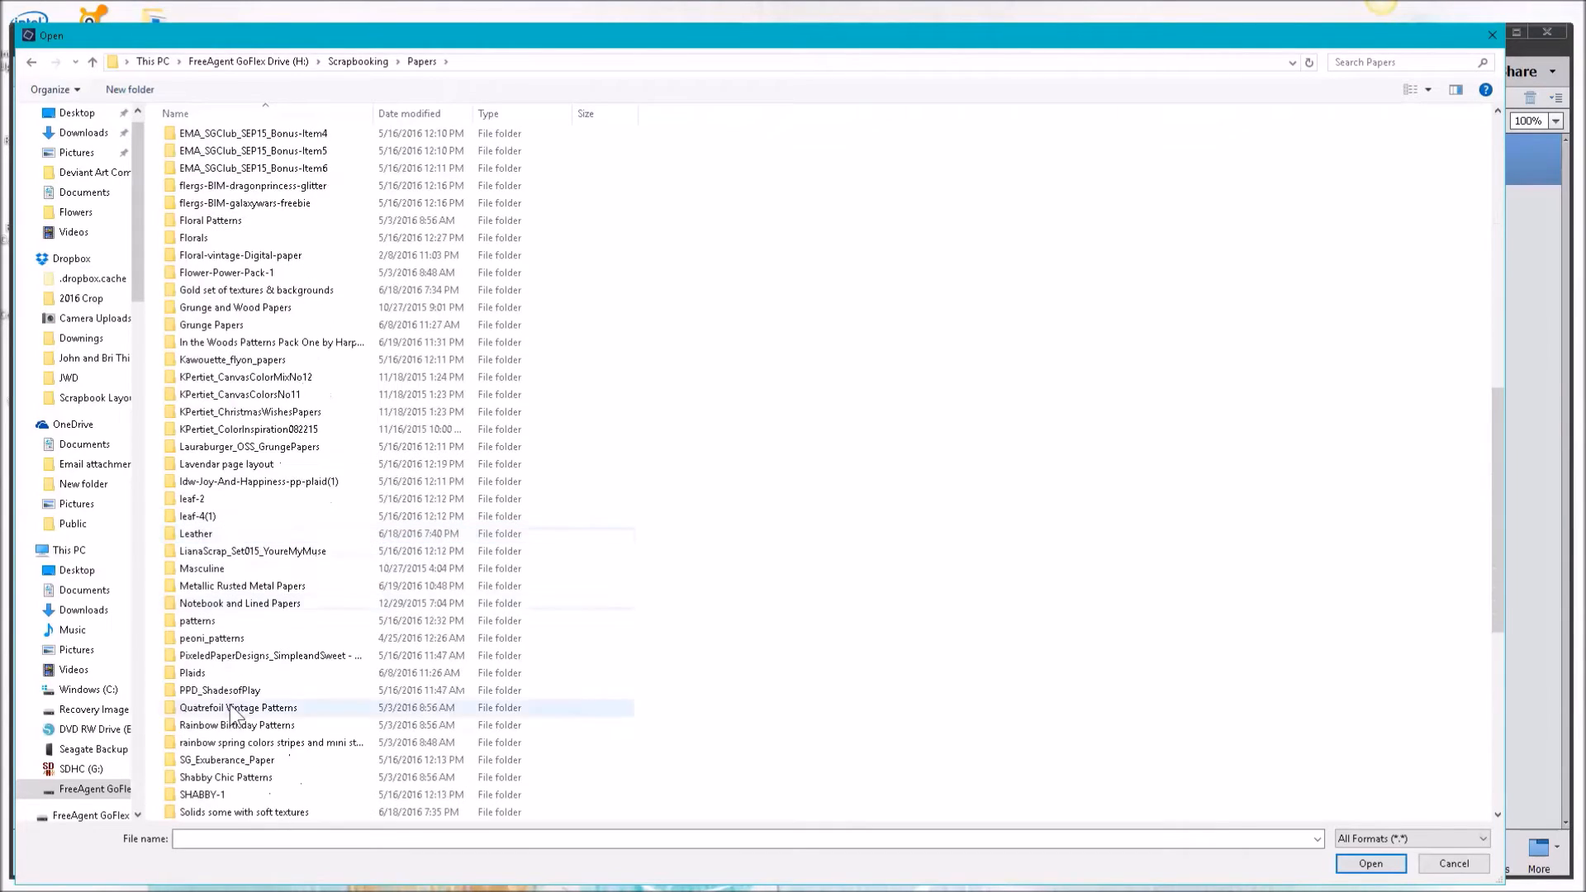
left_click(212, 603)
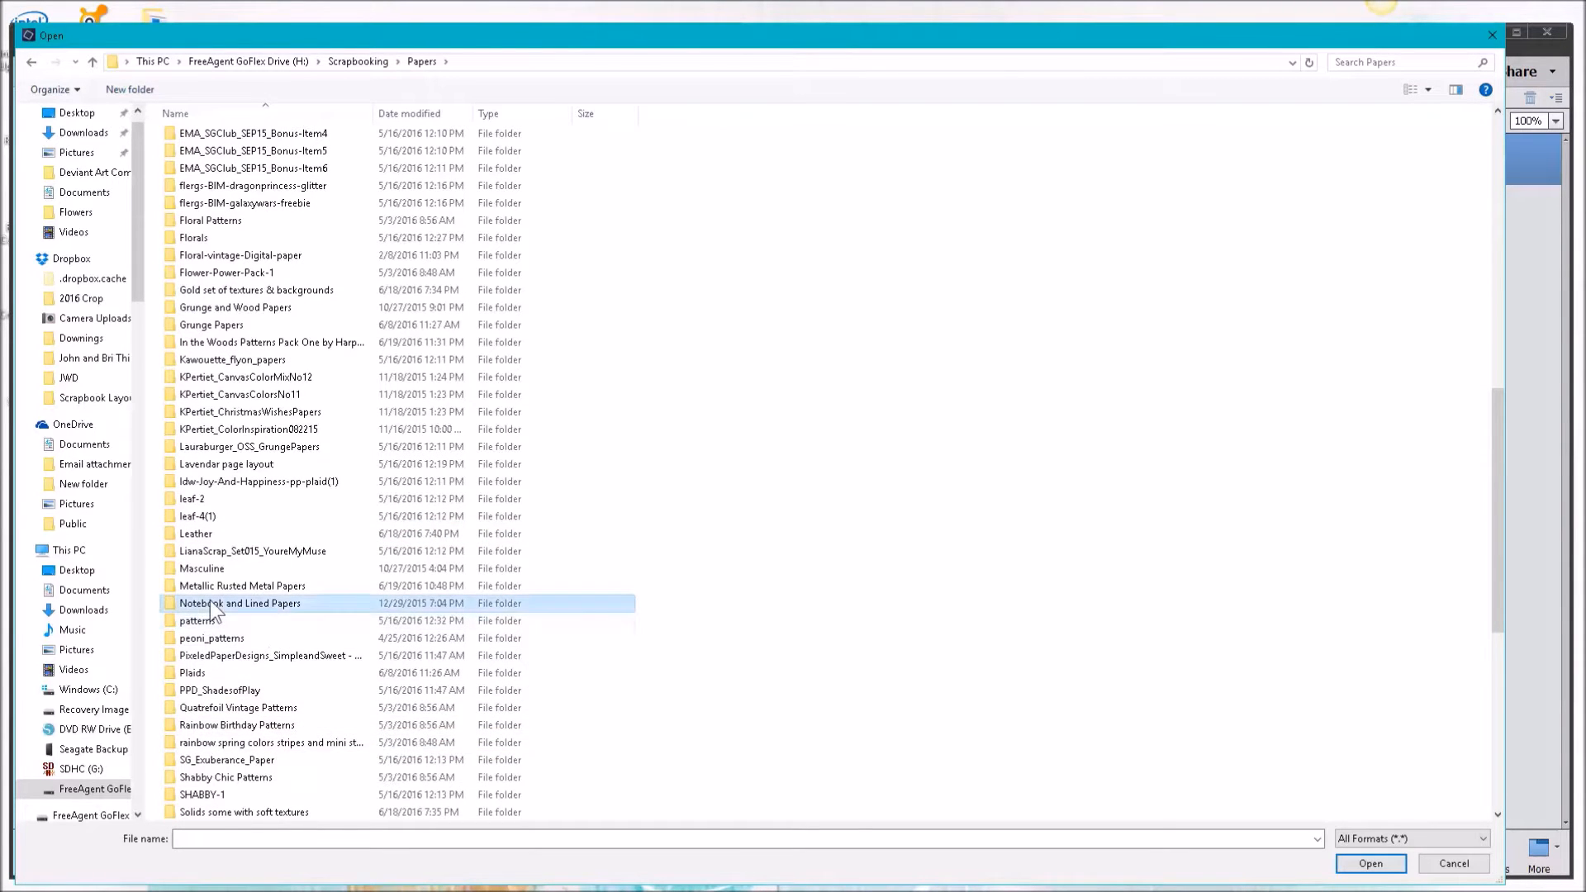
double_click(210, 603)
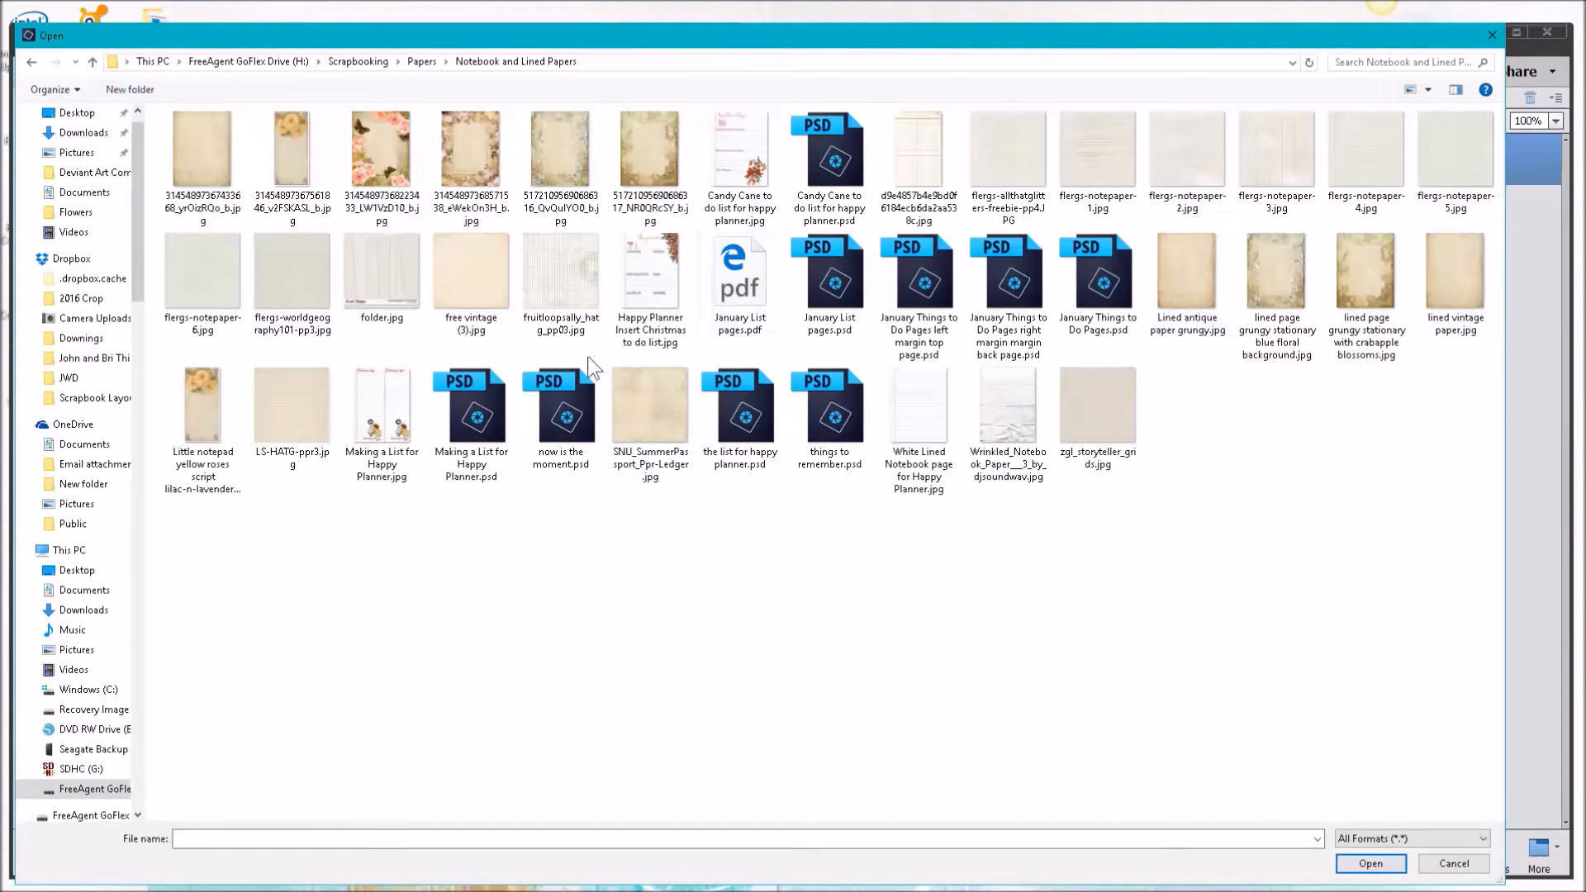
double_click(1161, 288)
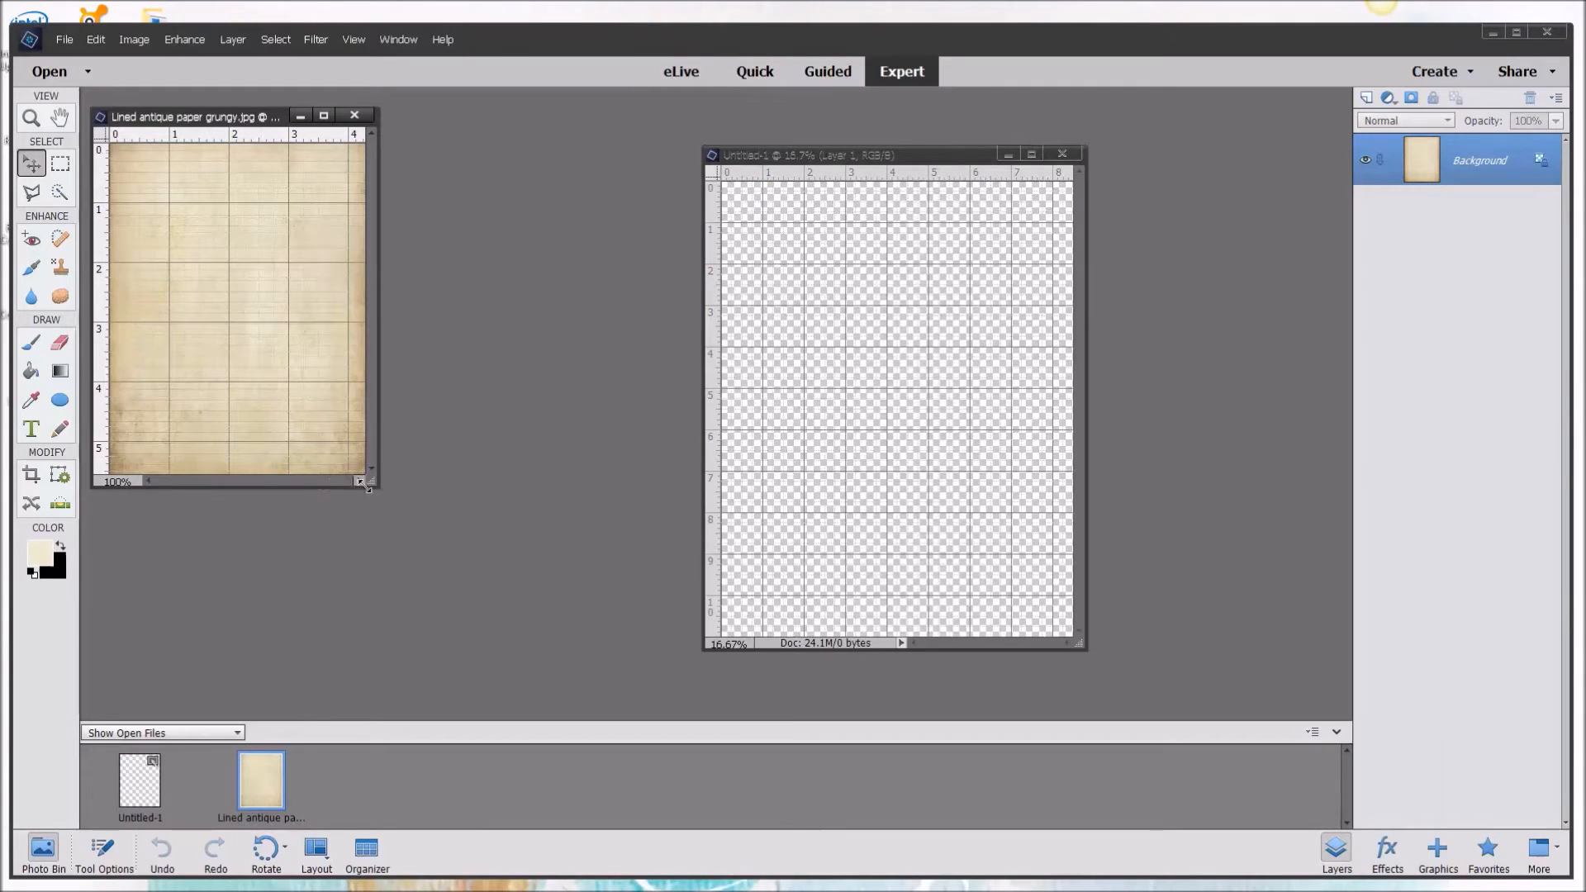
Copy the lined antique paper into the blank document with the Move tool, and close the source image.
left_click_drag(374, 488, 568, 631)
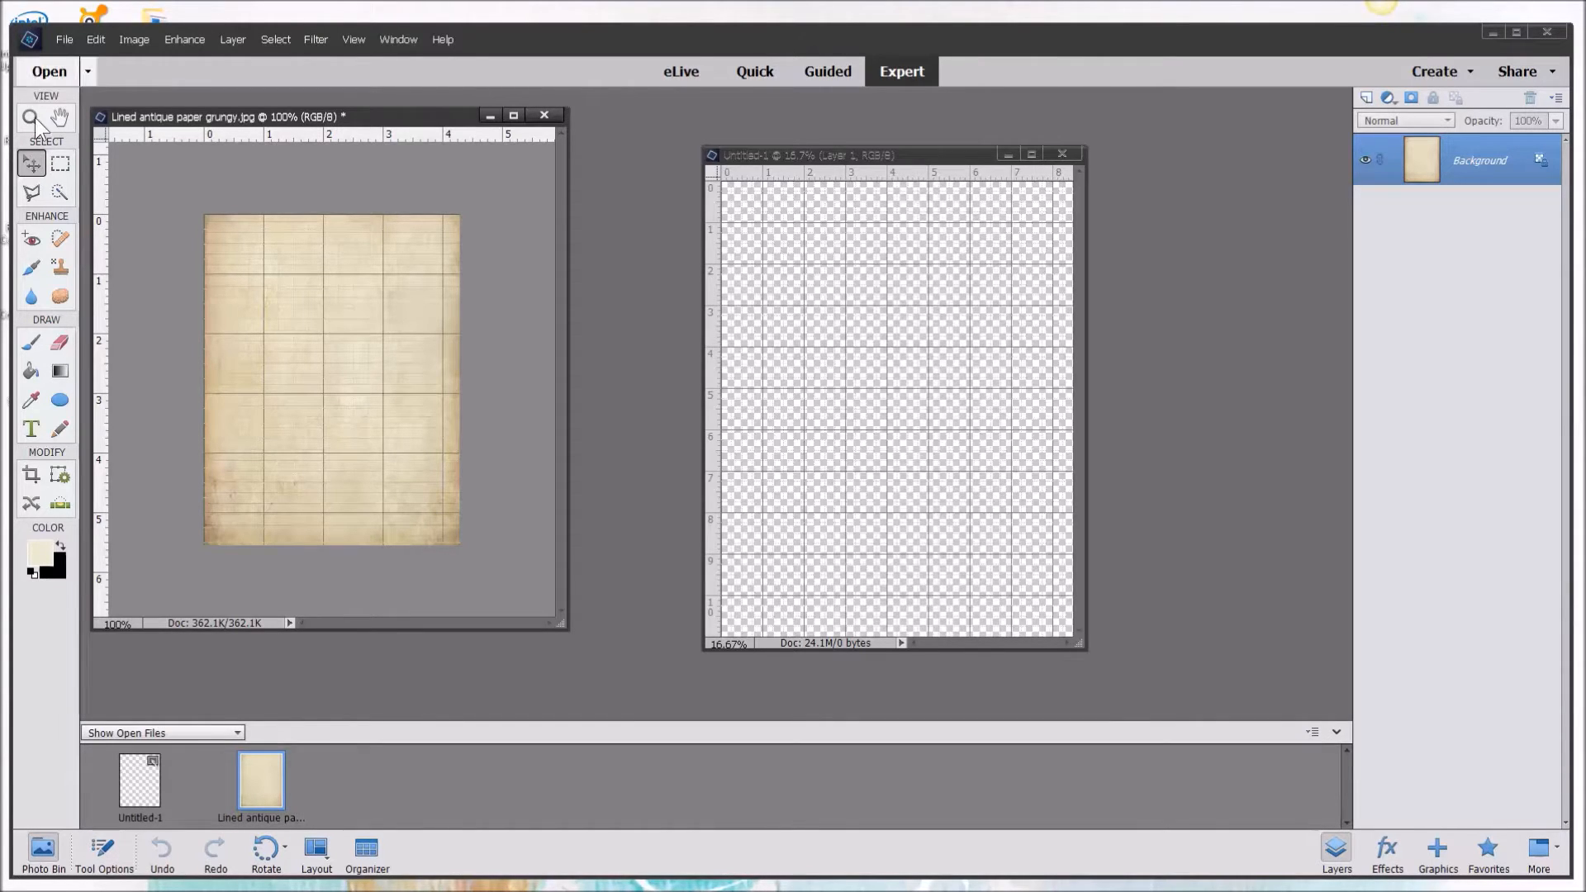
left_click(33, 163)
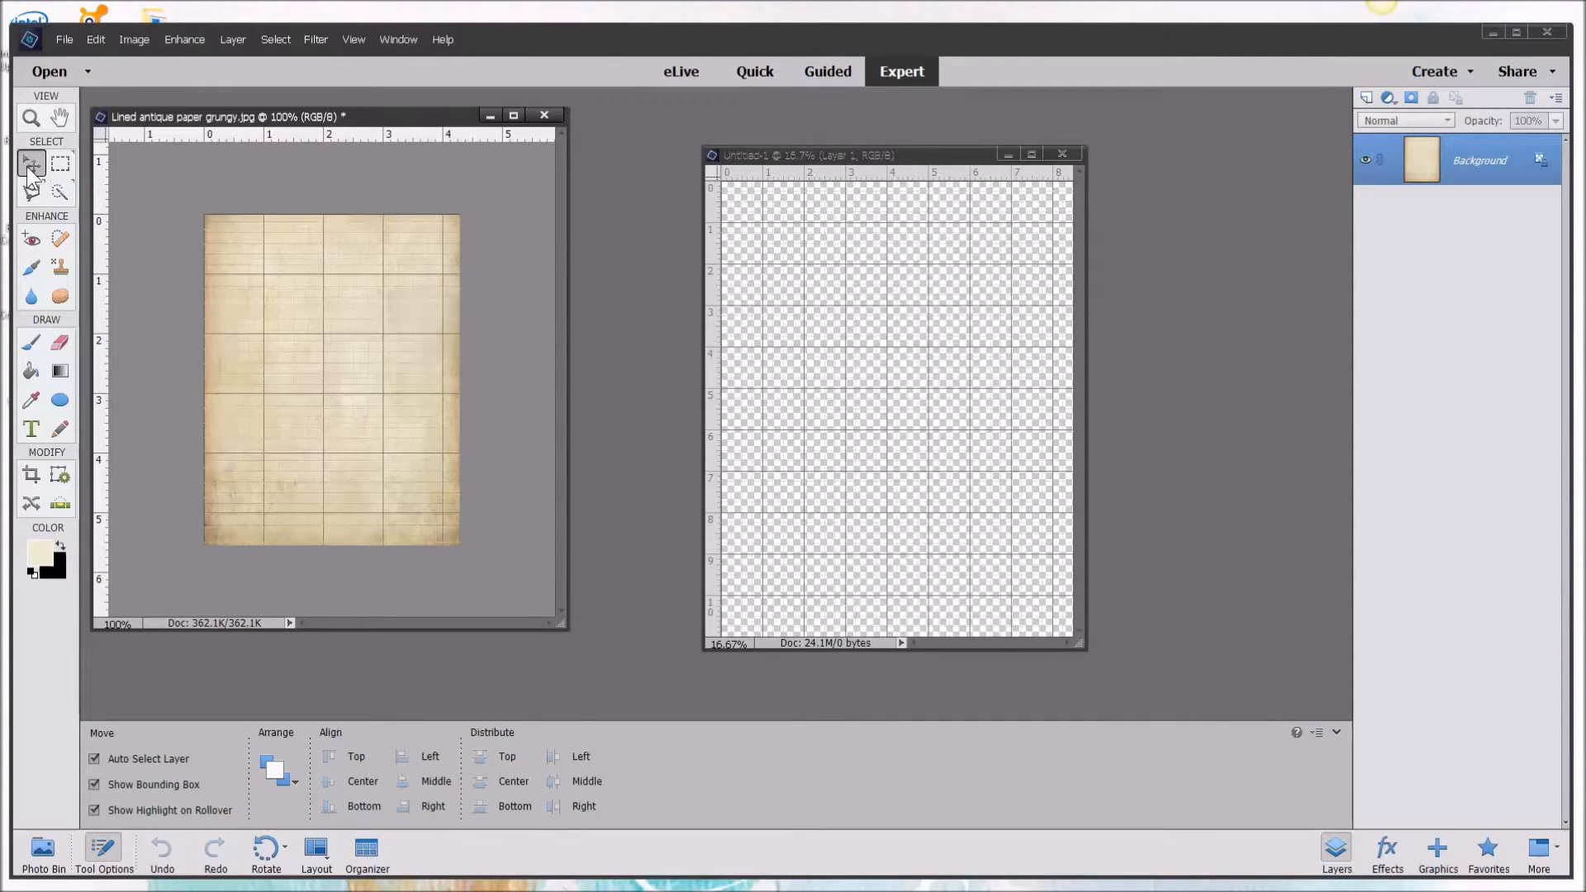
left_click_drag(290, 329, 859, 323)
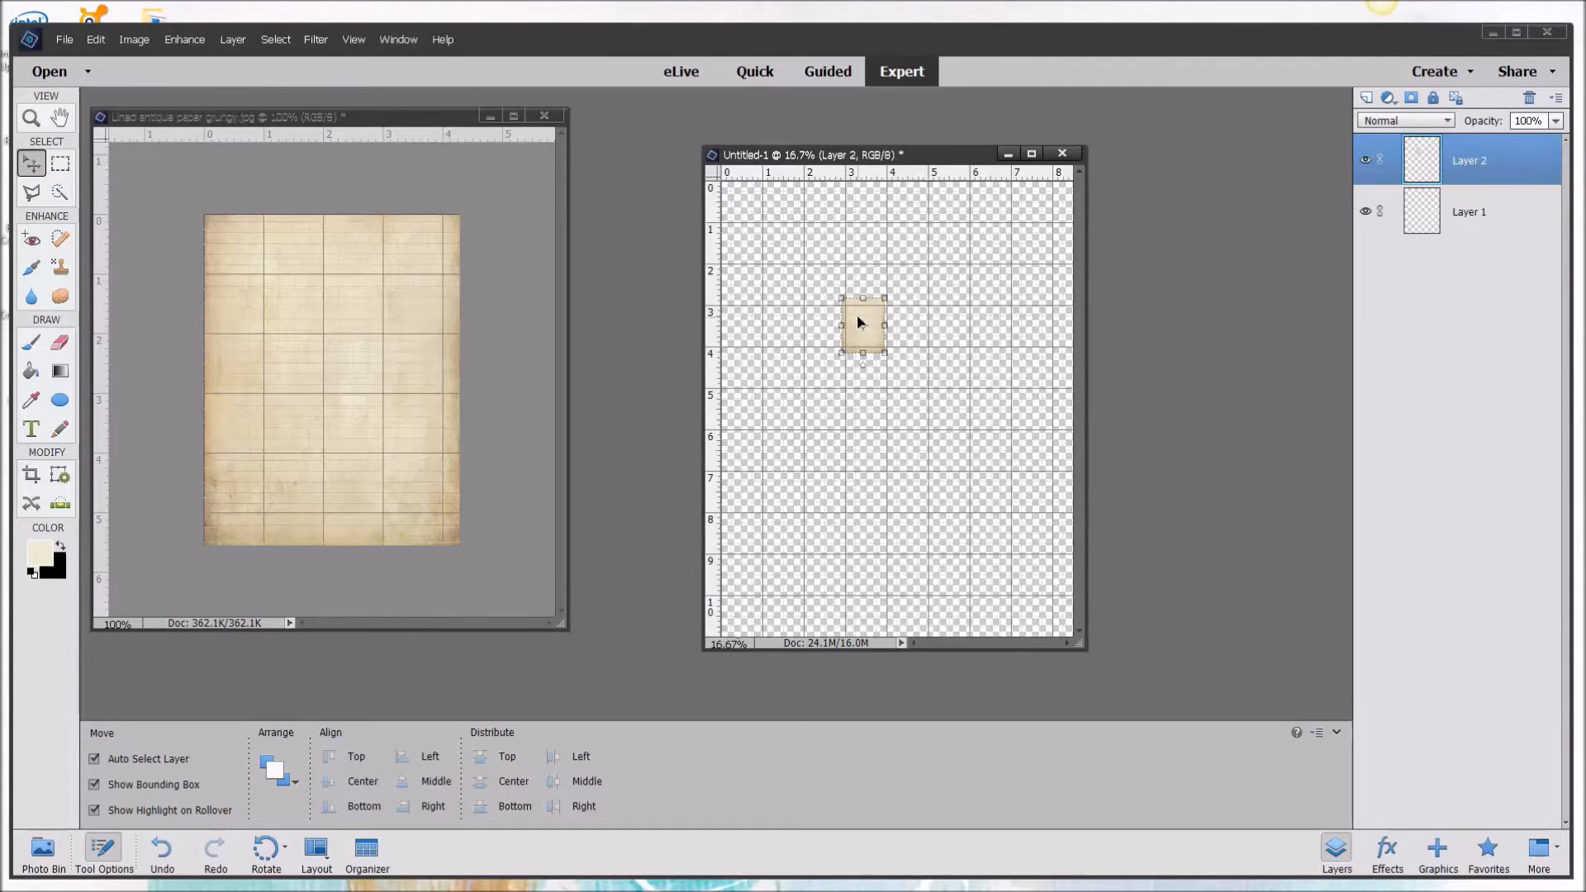
left_click(544, 116)
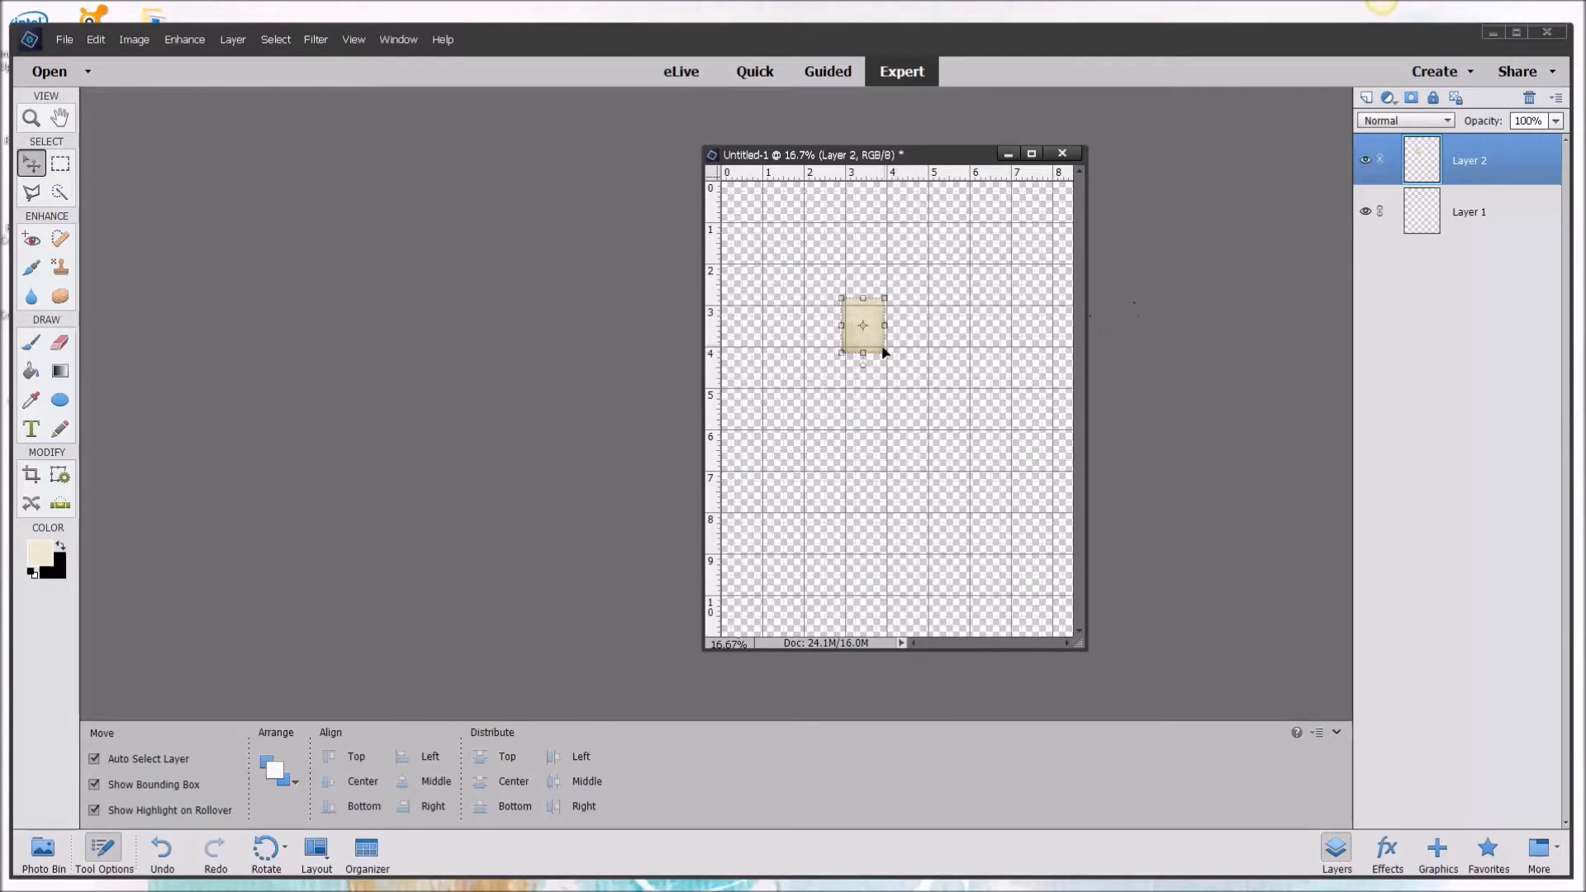
Enlarge the lined paper layer beyond the page edges and position it to cover the entire page.
left_click_drag(885, 353, 1071, 666)
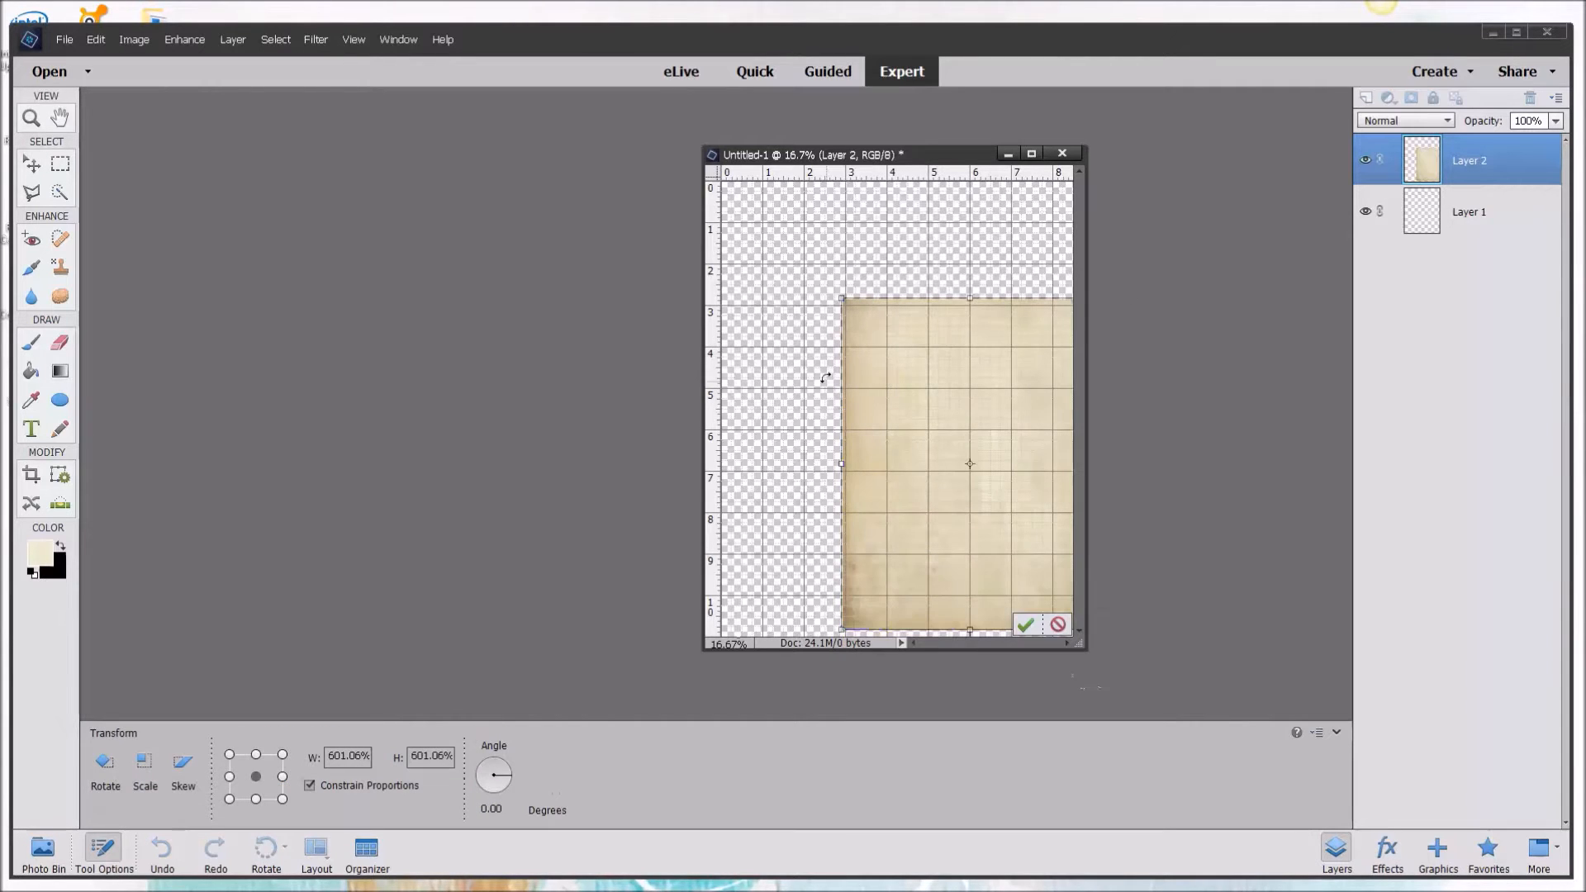
left_click_drag(839, 296, 710, 134)
left_click(1026, 625)
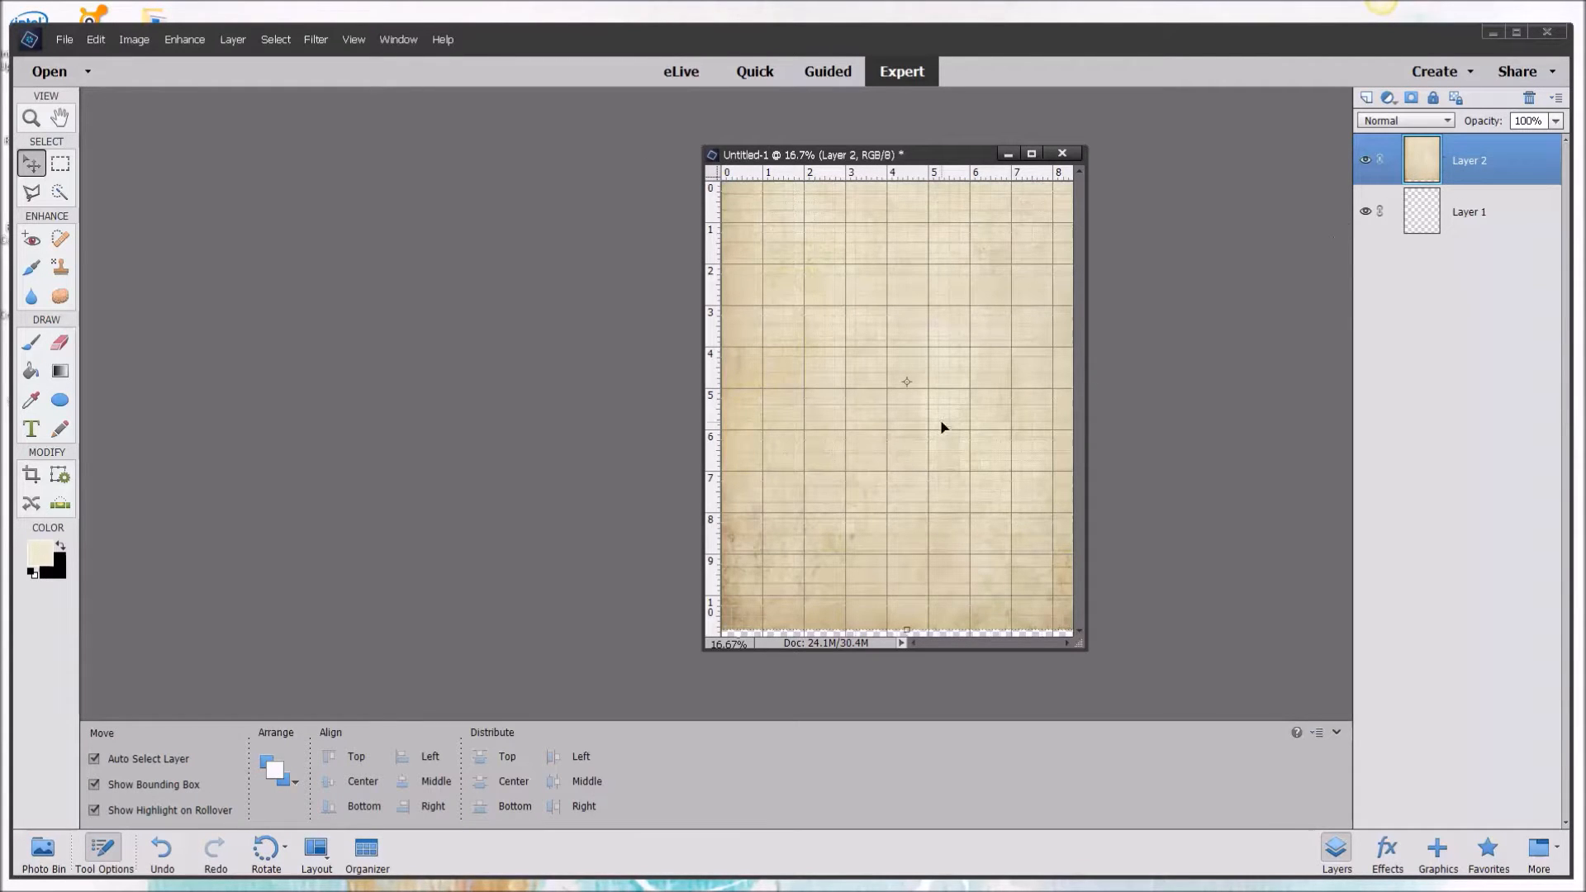
left_click_drag(911, 426, 907, 433)
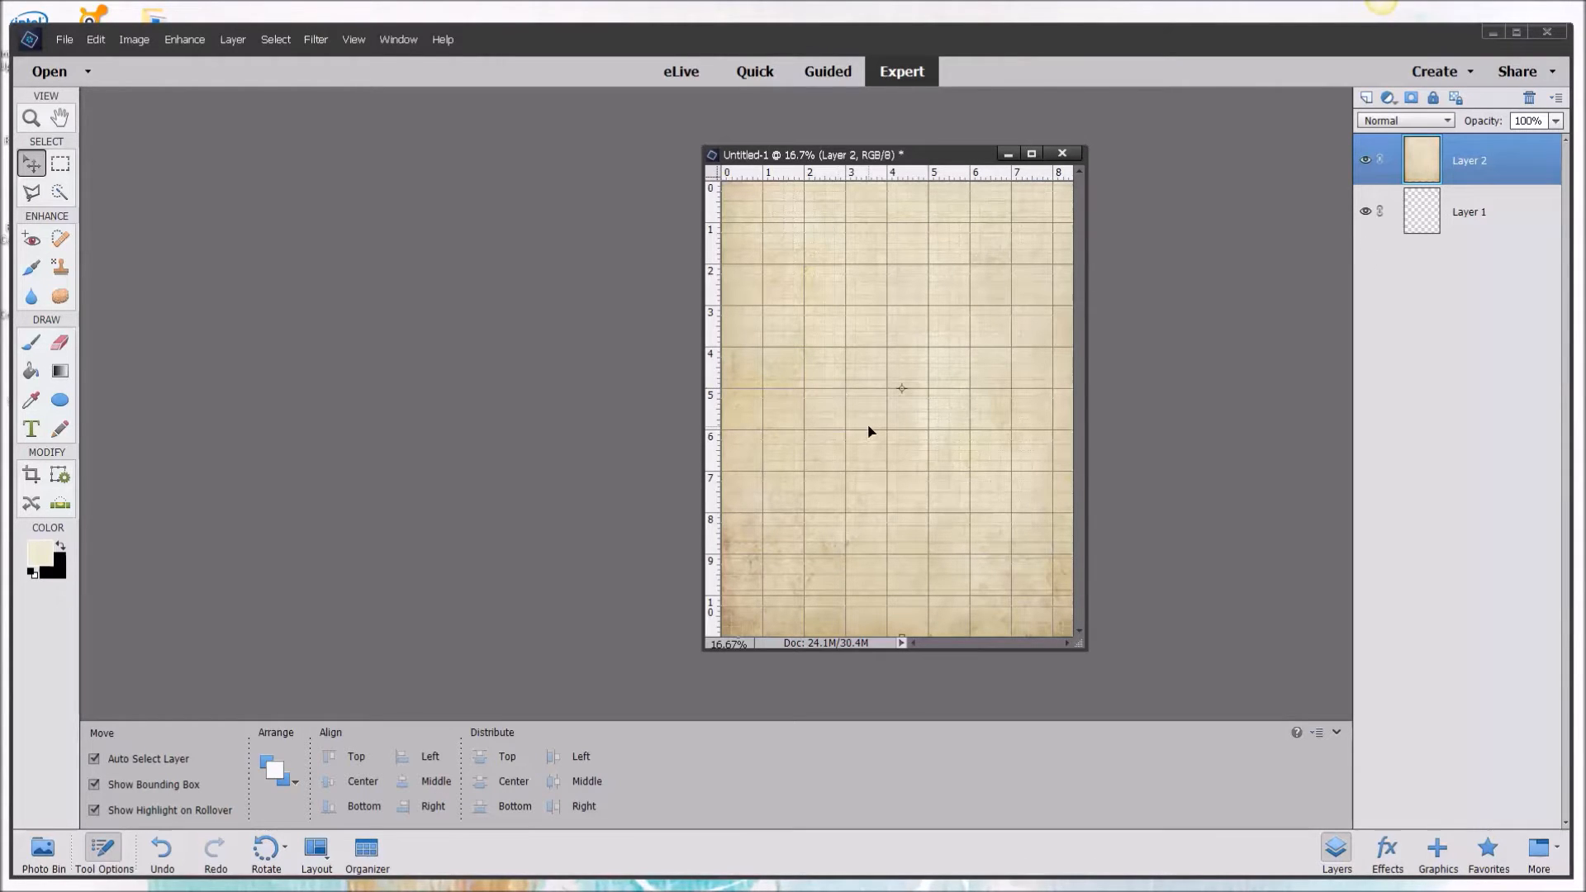
scroll(870, 431, "up", 5)
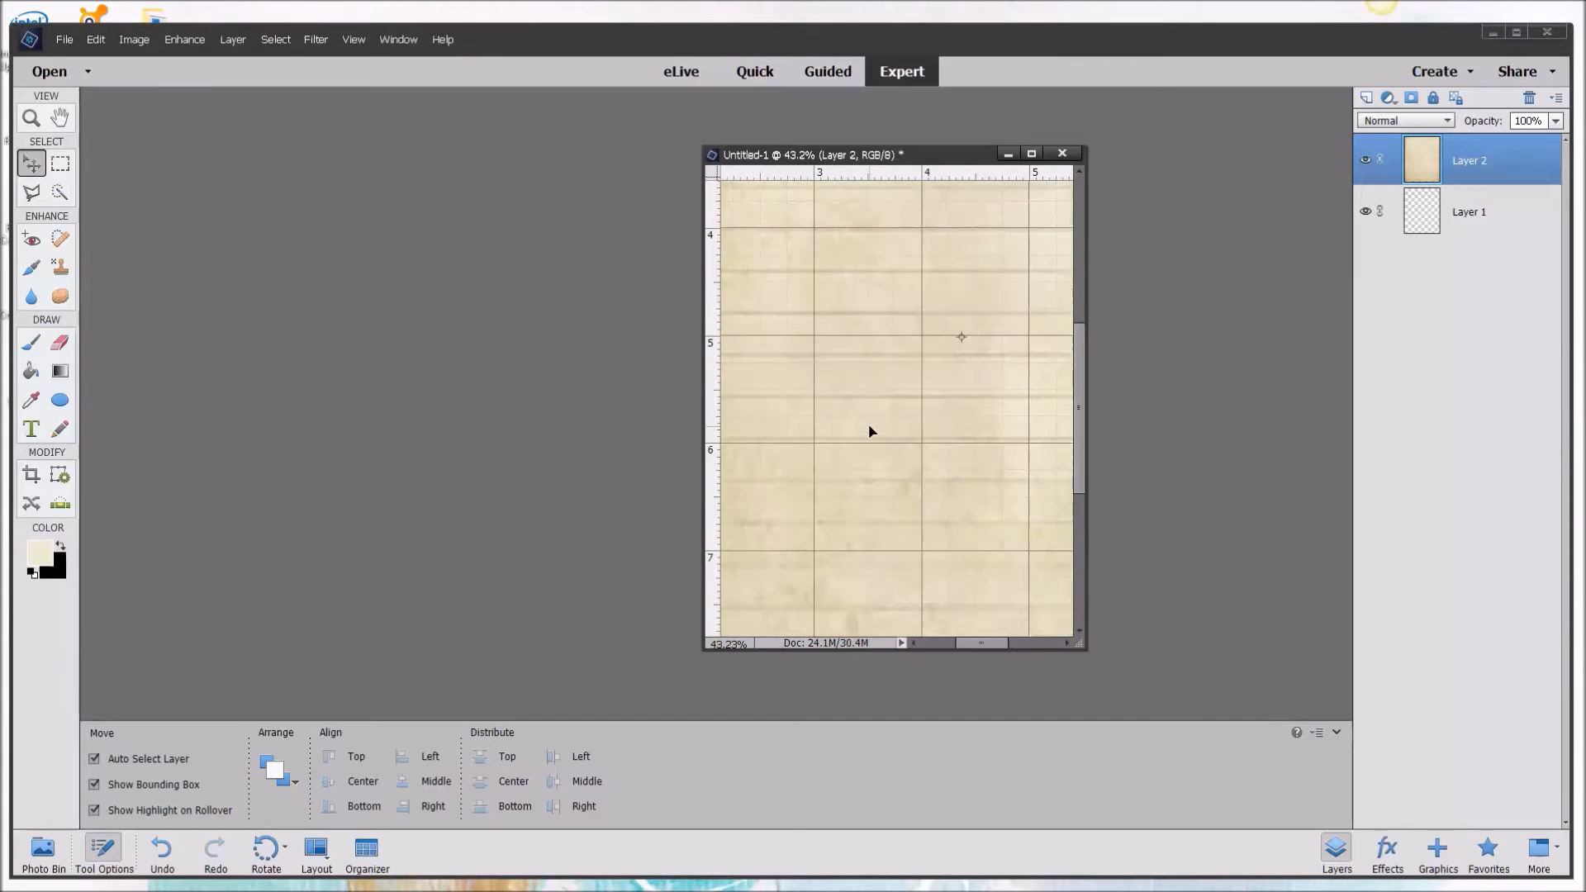
scroll(870, 431, "up", 3)
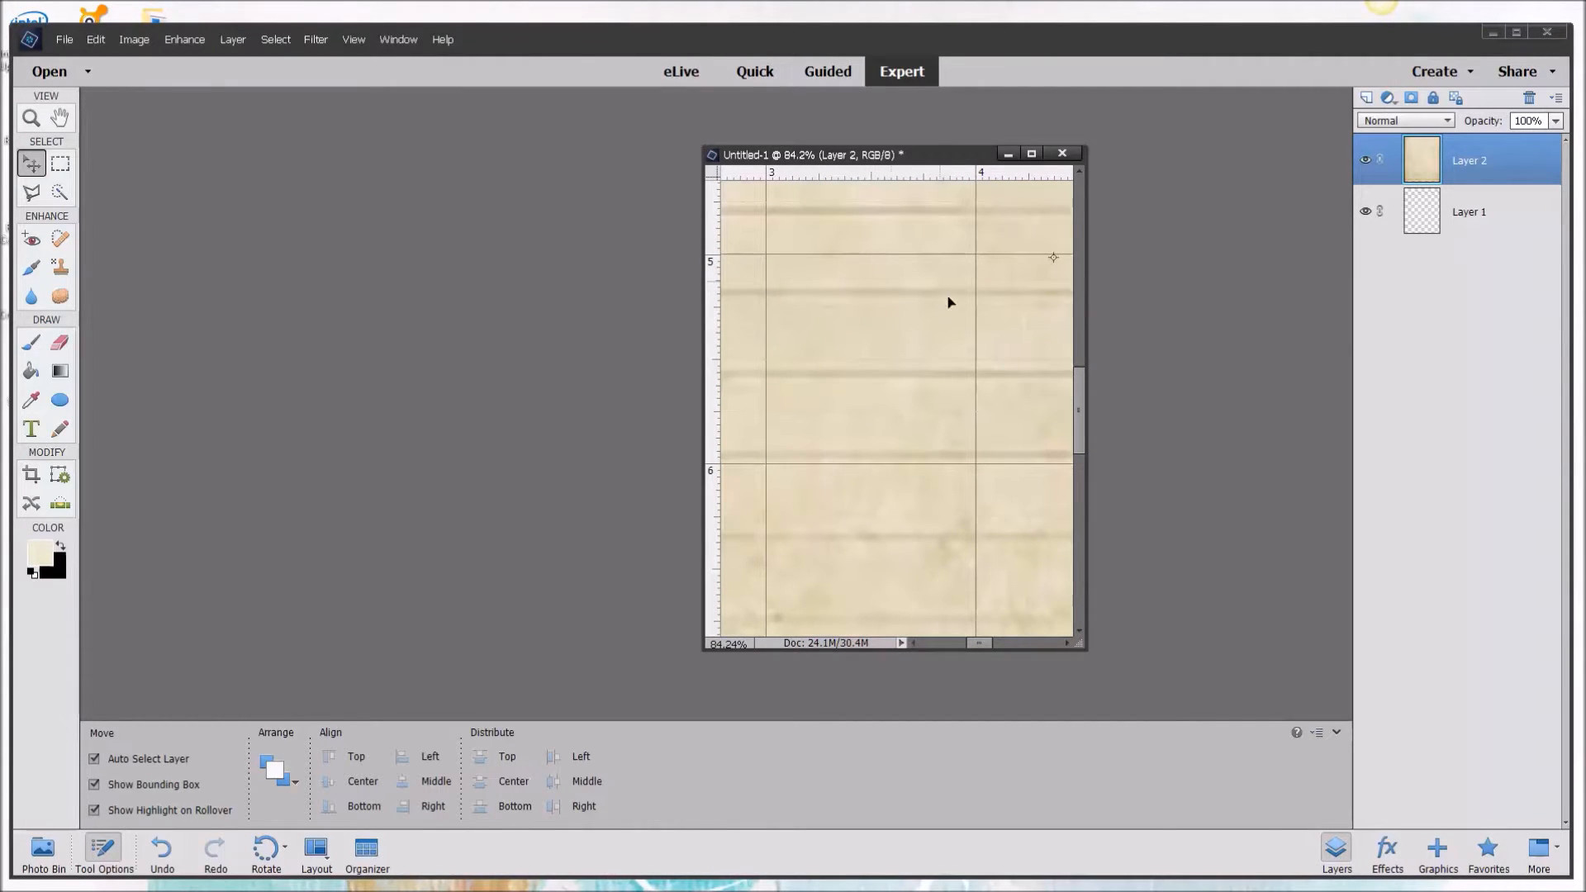
scroll(857, 446, "down", 8)
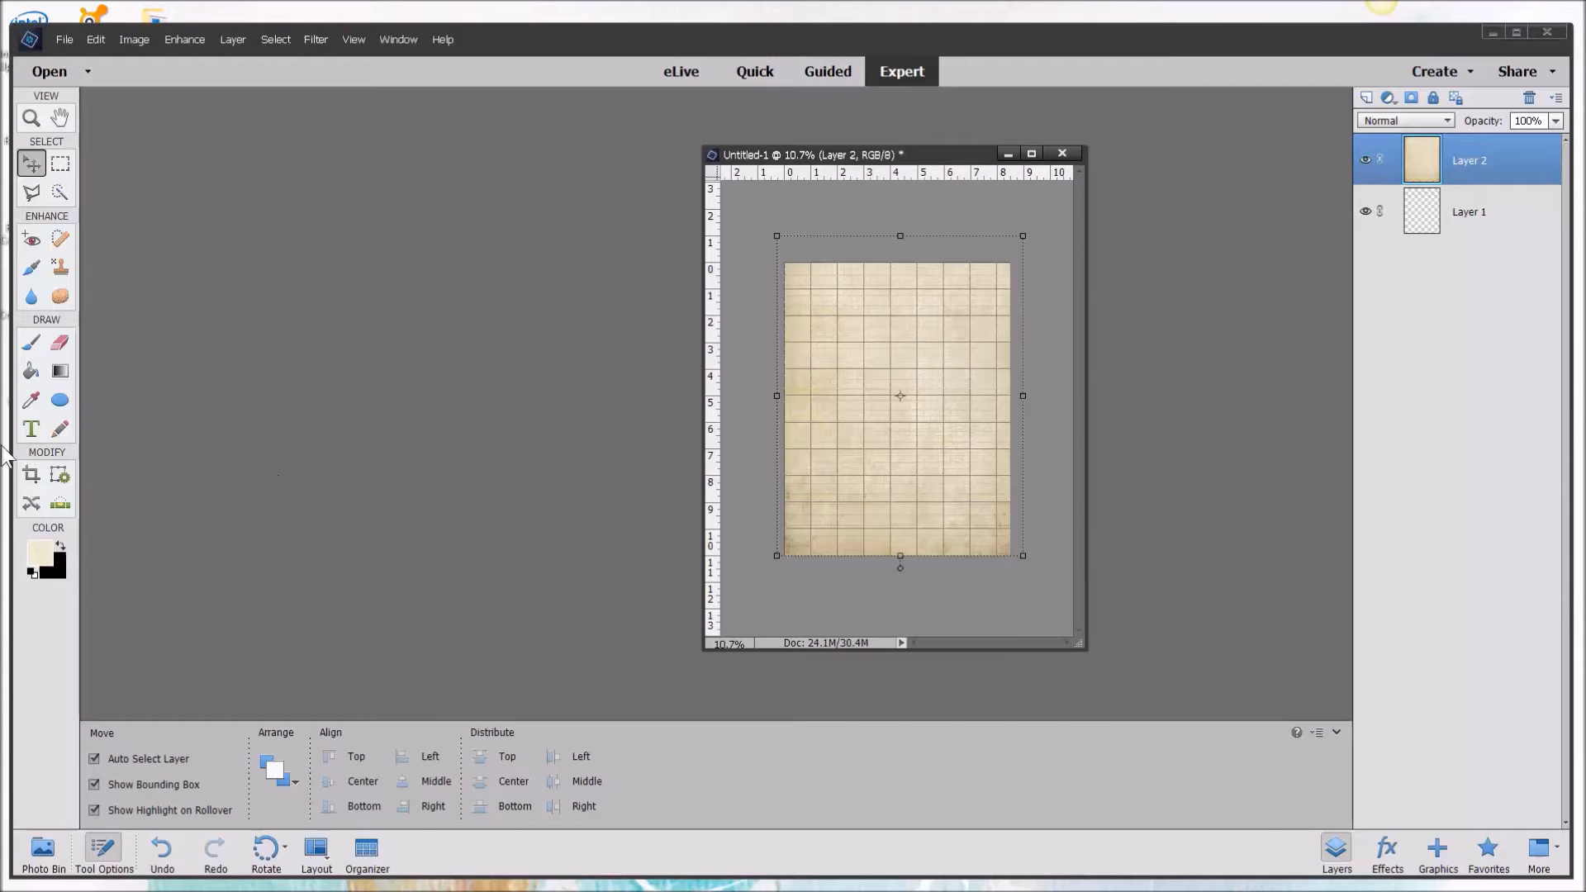
Open blanket-flower-botanical-art-print-6728.jpg from the Documents folder.
left_click(47, 73)
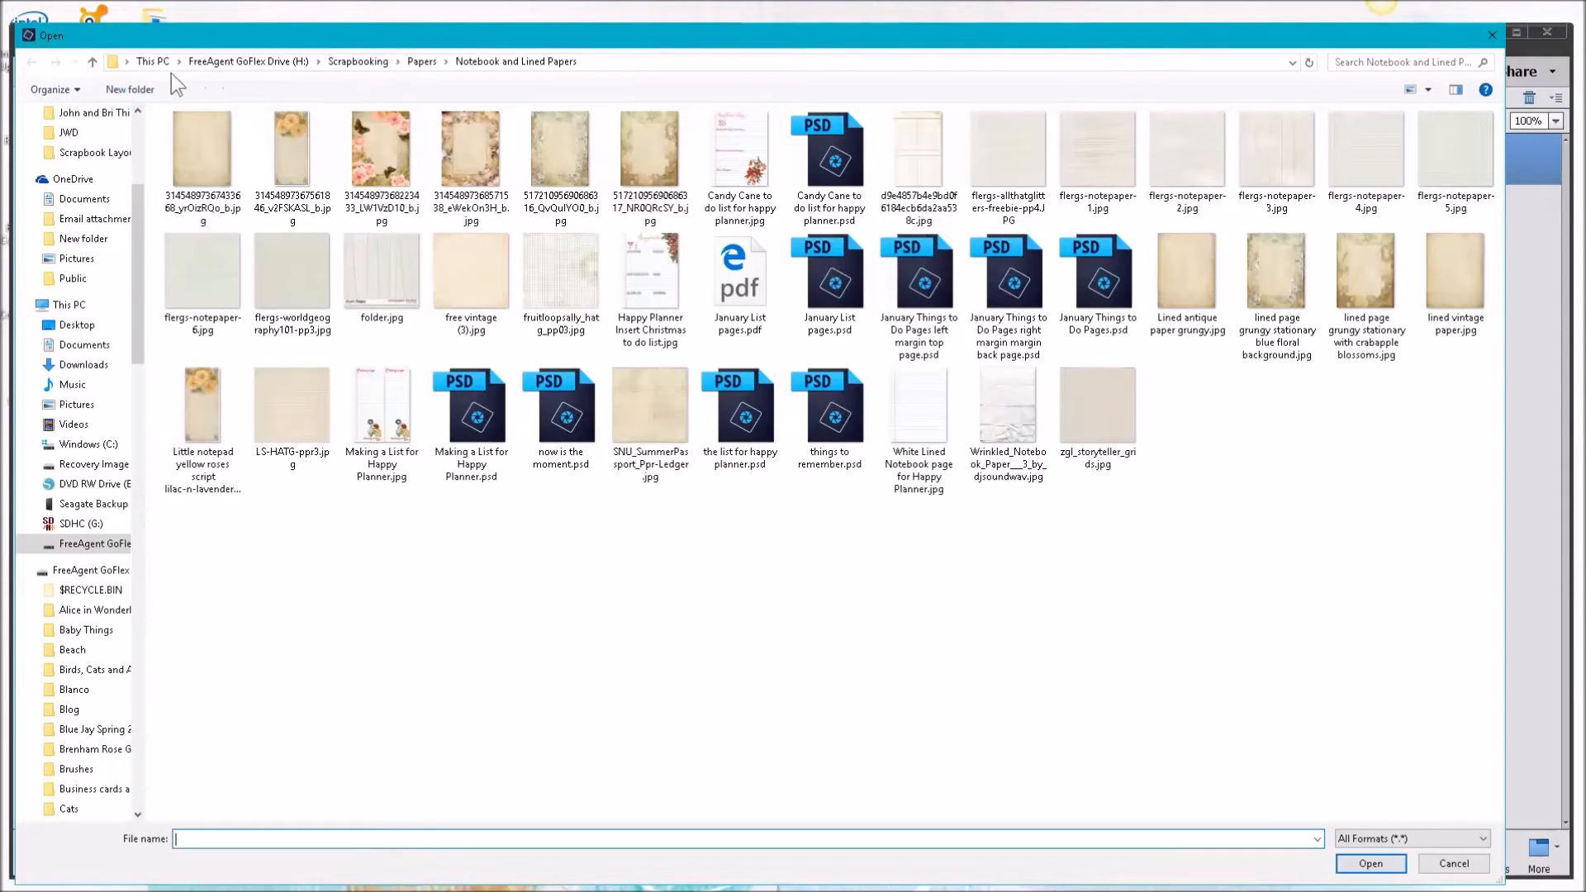
left_click(152, 63)
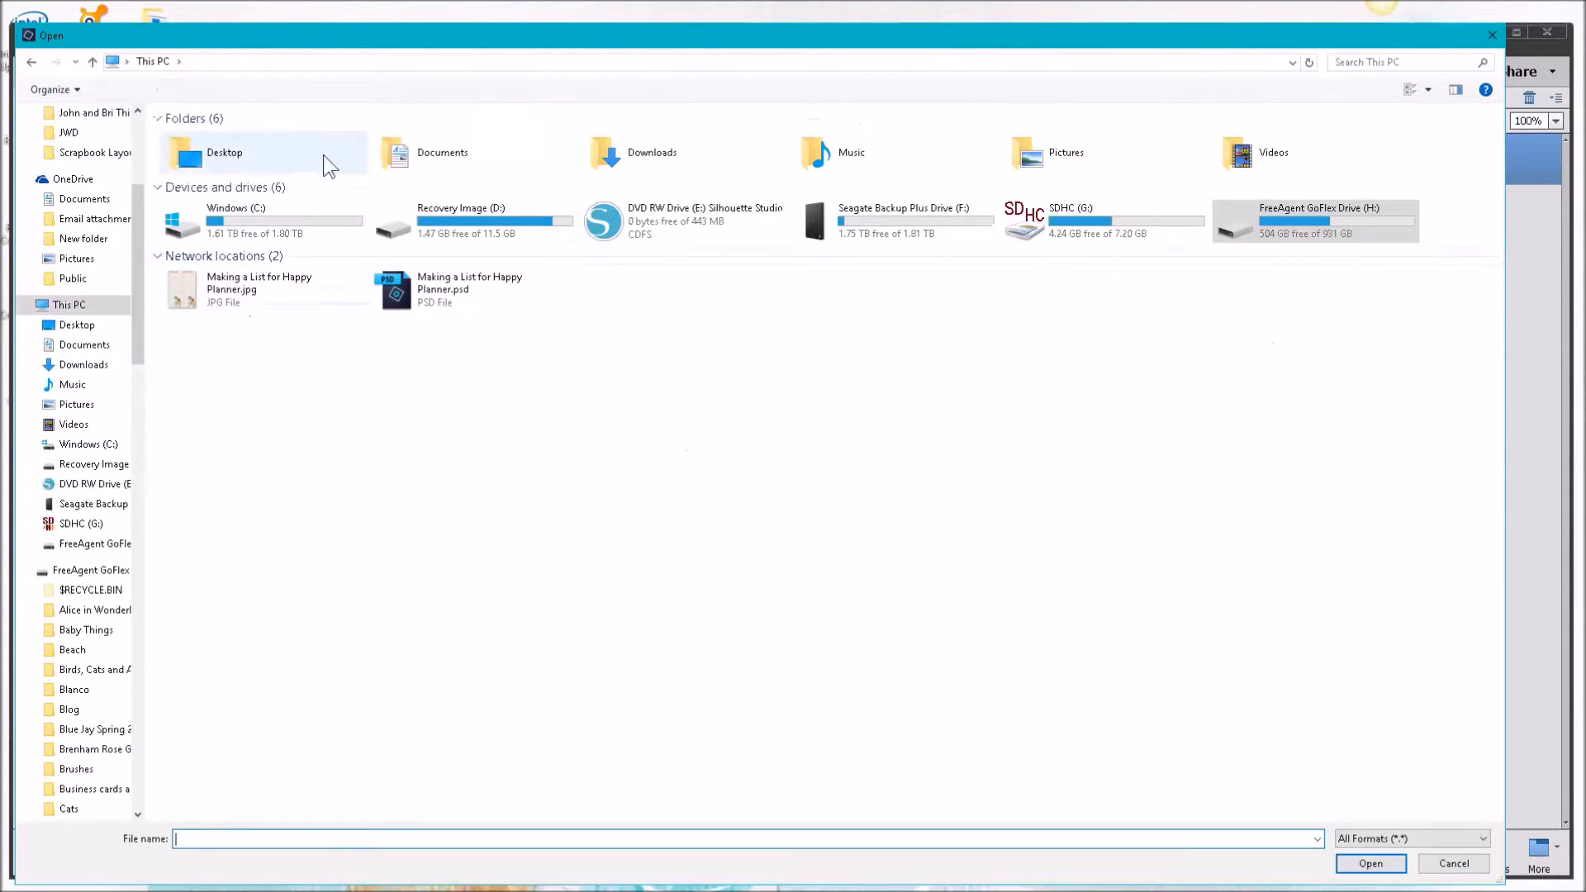
double_click(640, 157)
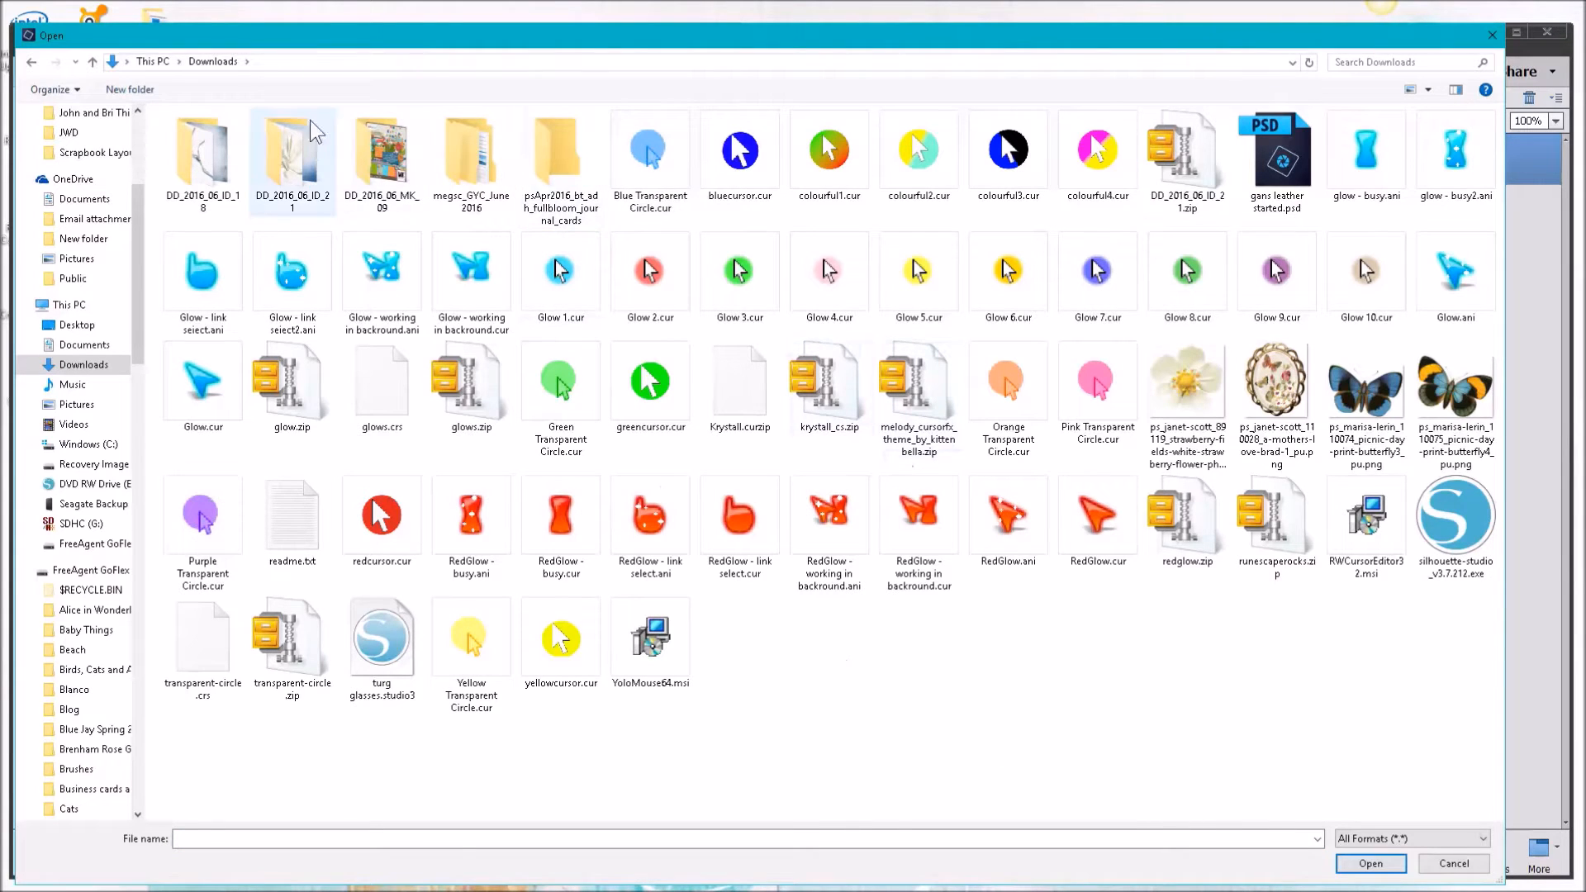
left_click(142, 62)
double_click(451, 155)
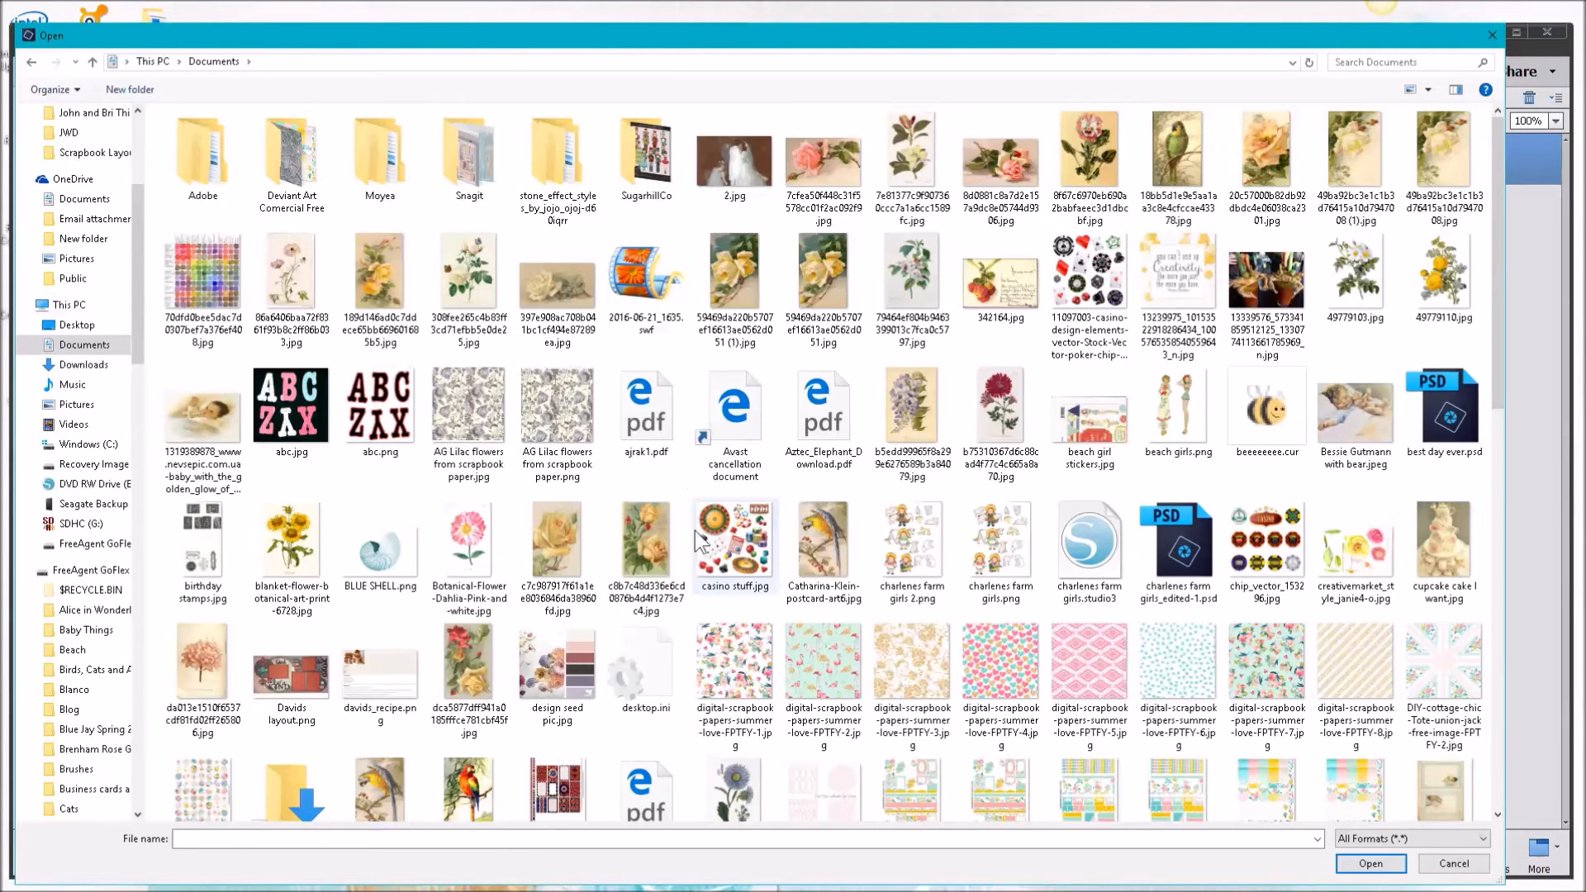
scroll(699, 537, "down", 3)
left_click(291, 220)
double_click(290, 220)
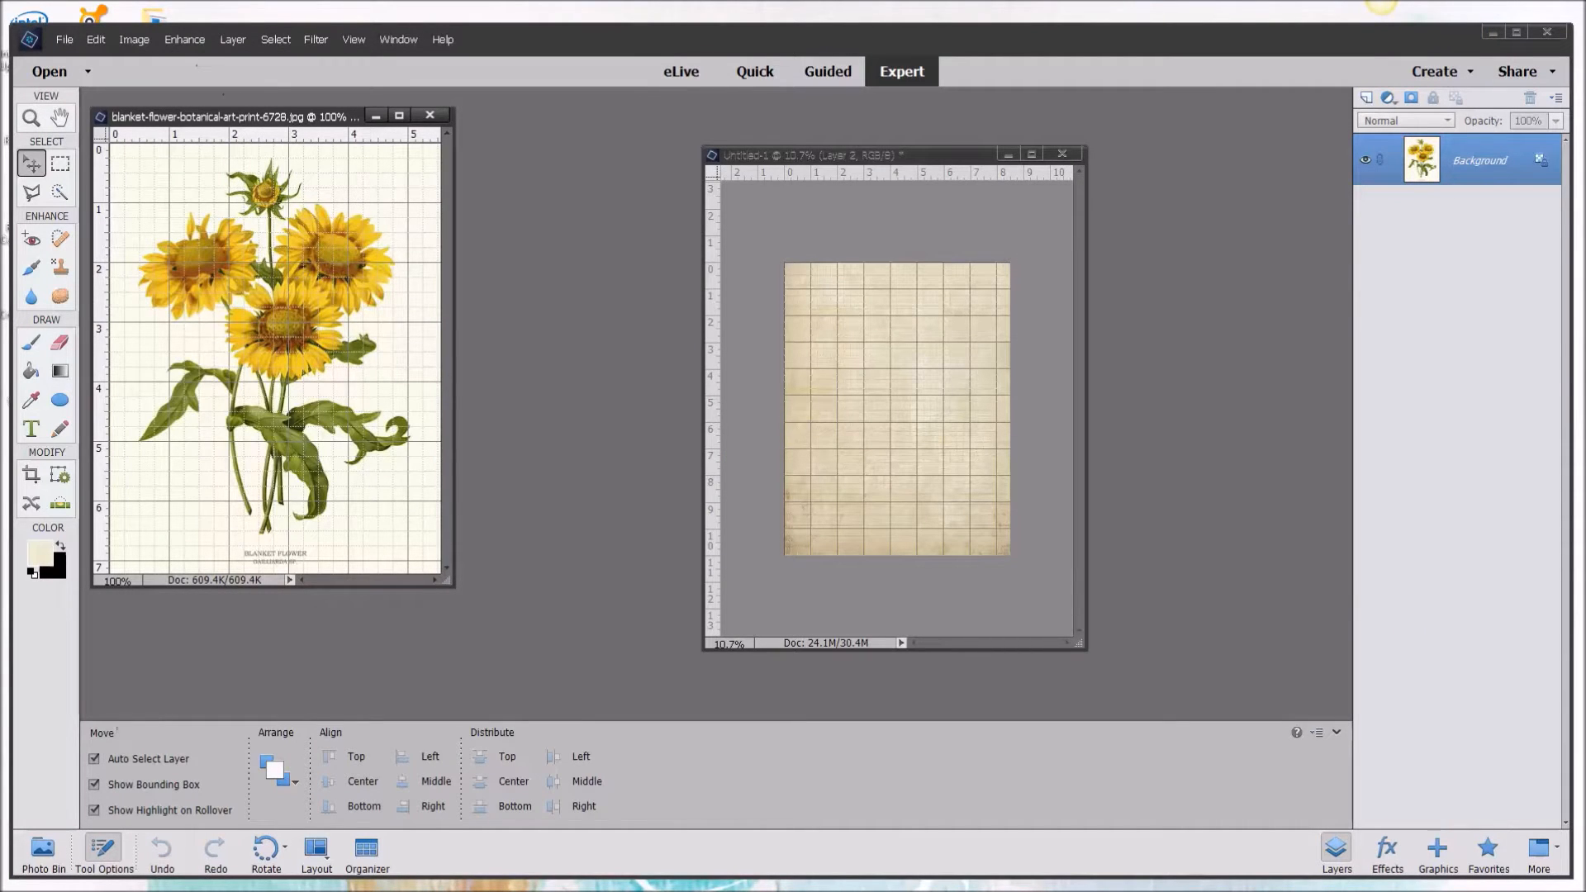
Copy the blanket flower image onto the lined paper page with the Move tool, and close the source image.
left_click(38, 845)
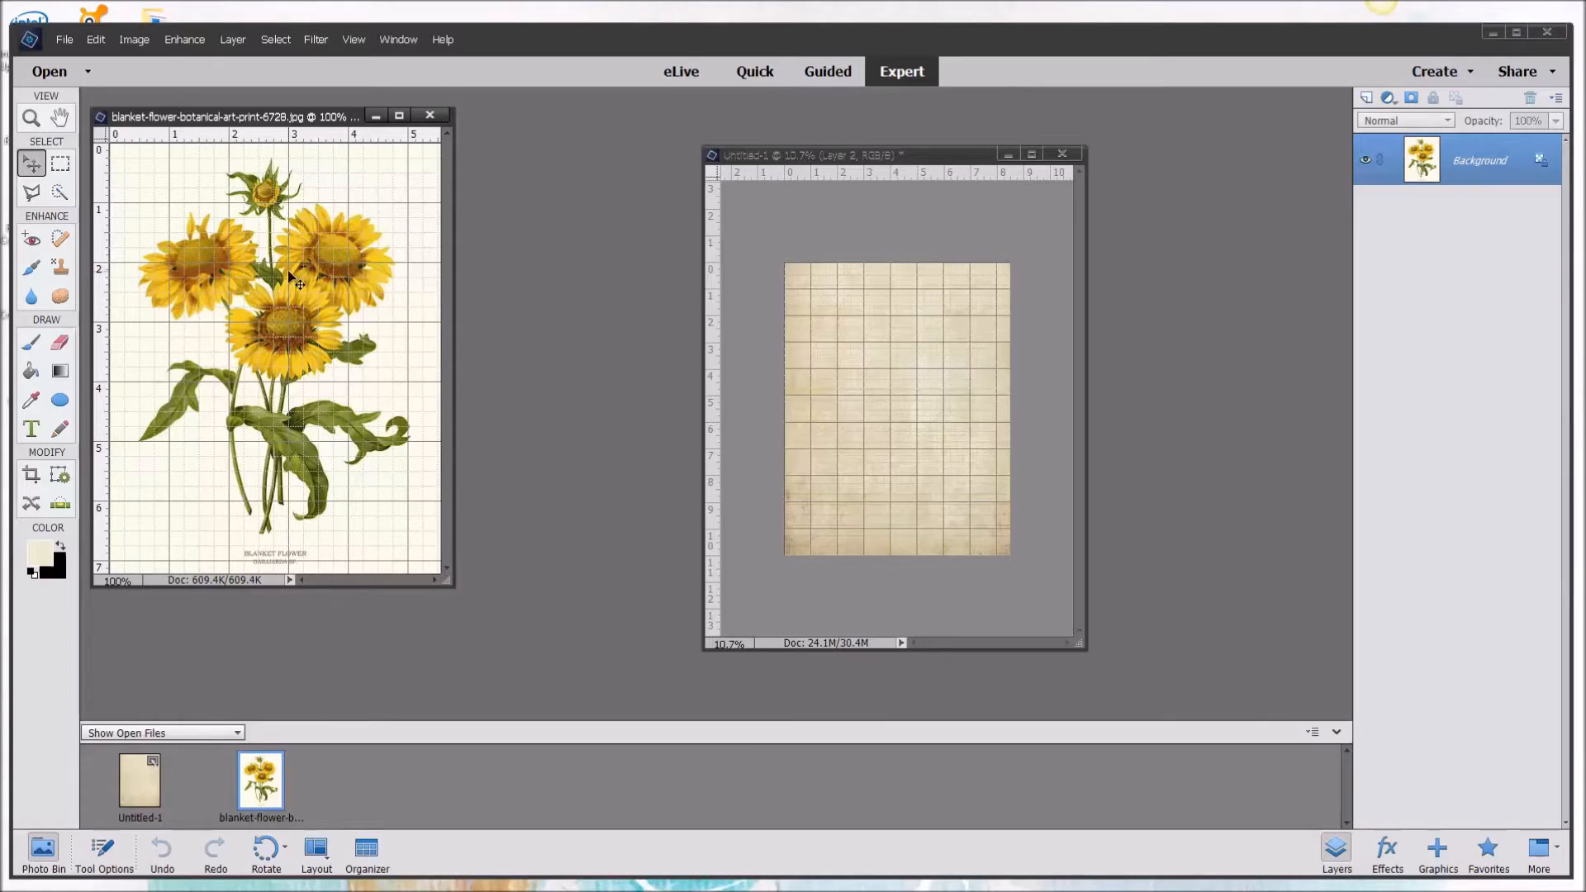
left_click_drag(290, 276, 857, 333)
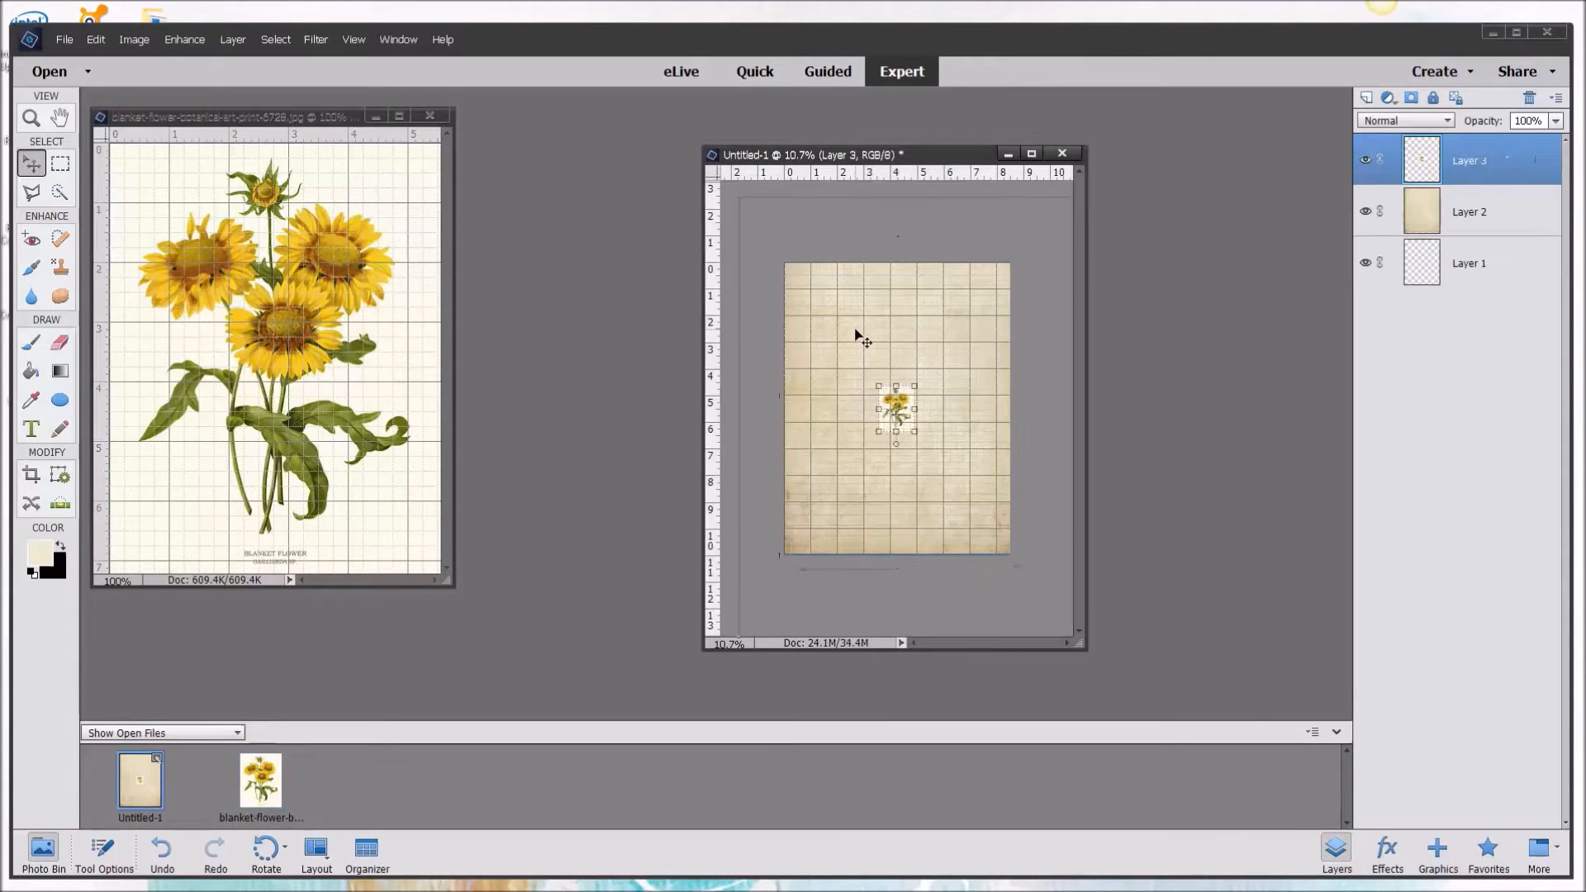
left_click(260, 781)
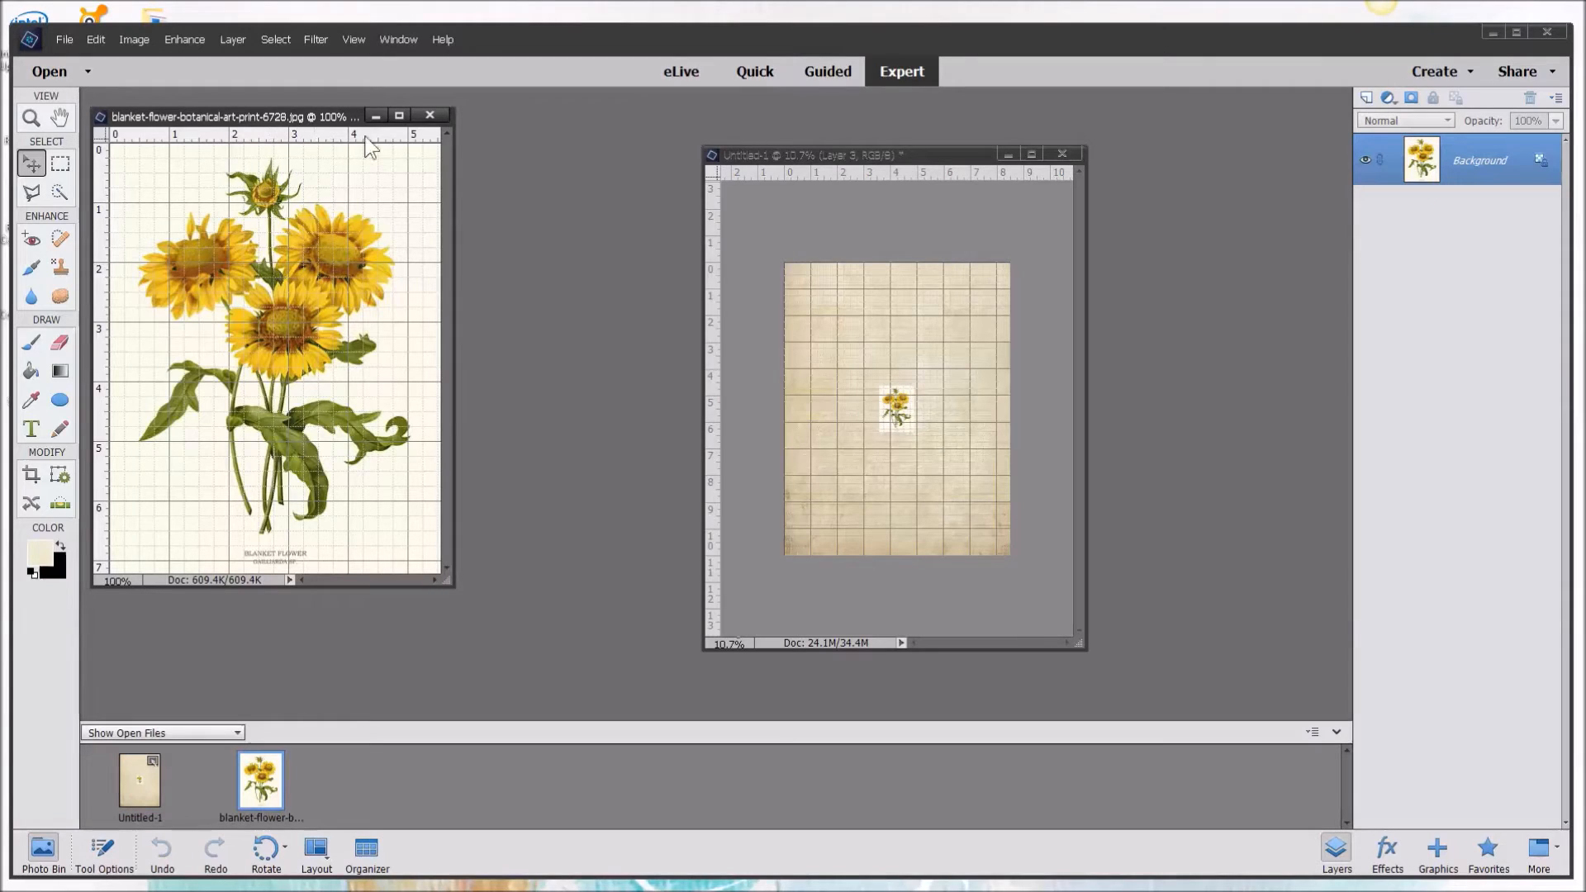
left_click(430, 116)
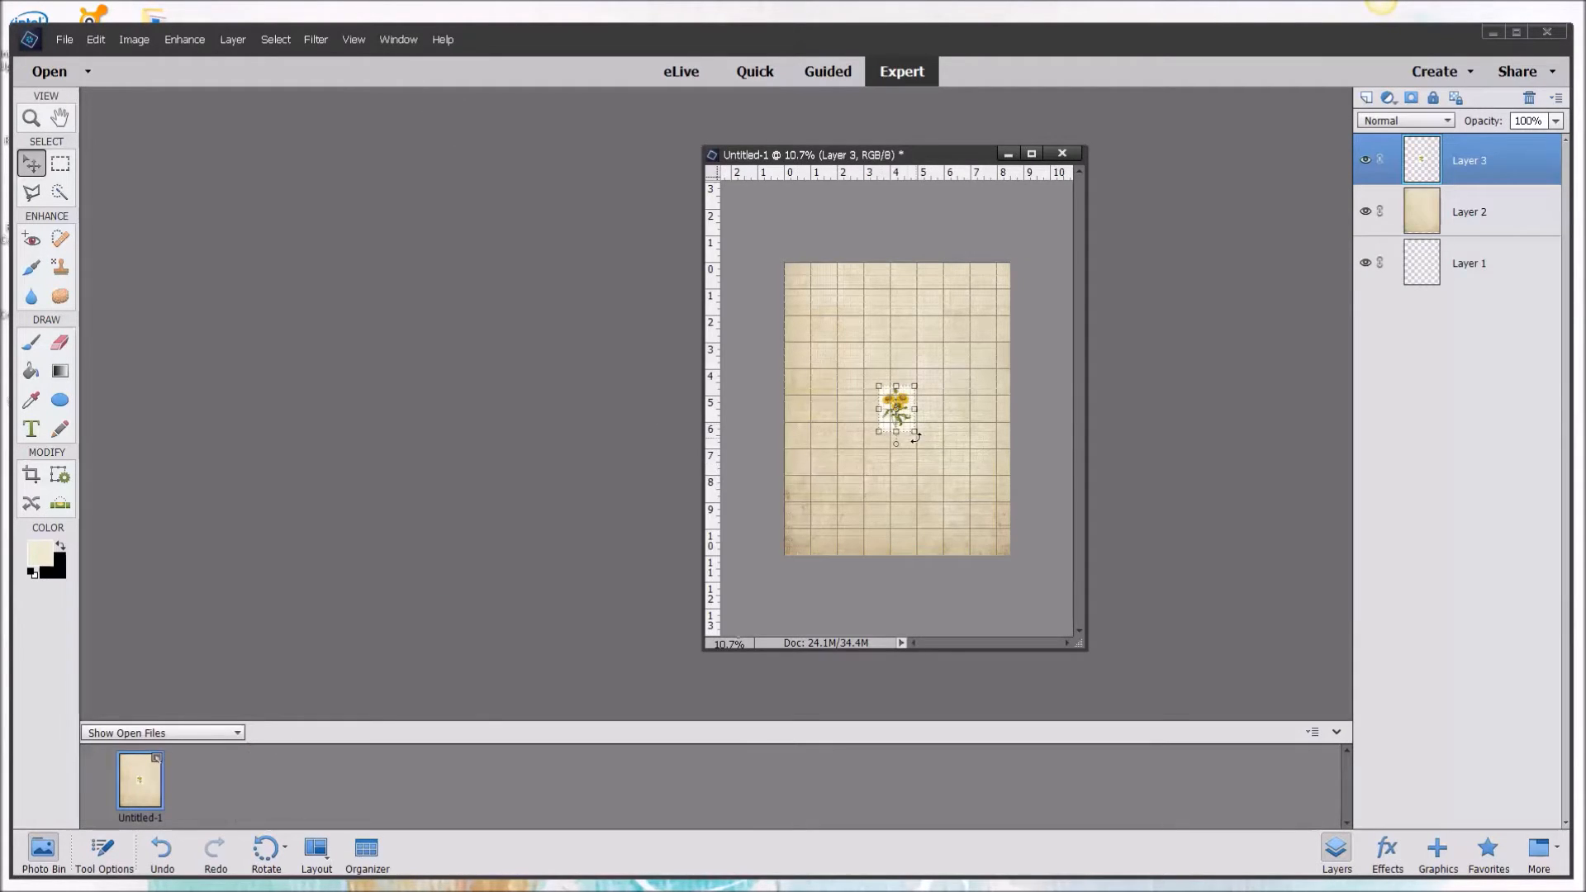
Enlarge the flower layer to about 4 inches wide, and enlarge and reposition the page's document window.
left_click_drag(918, 433, 986, 524)
left_click(926, 555)
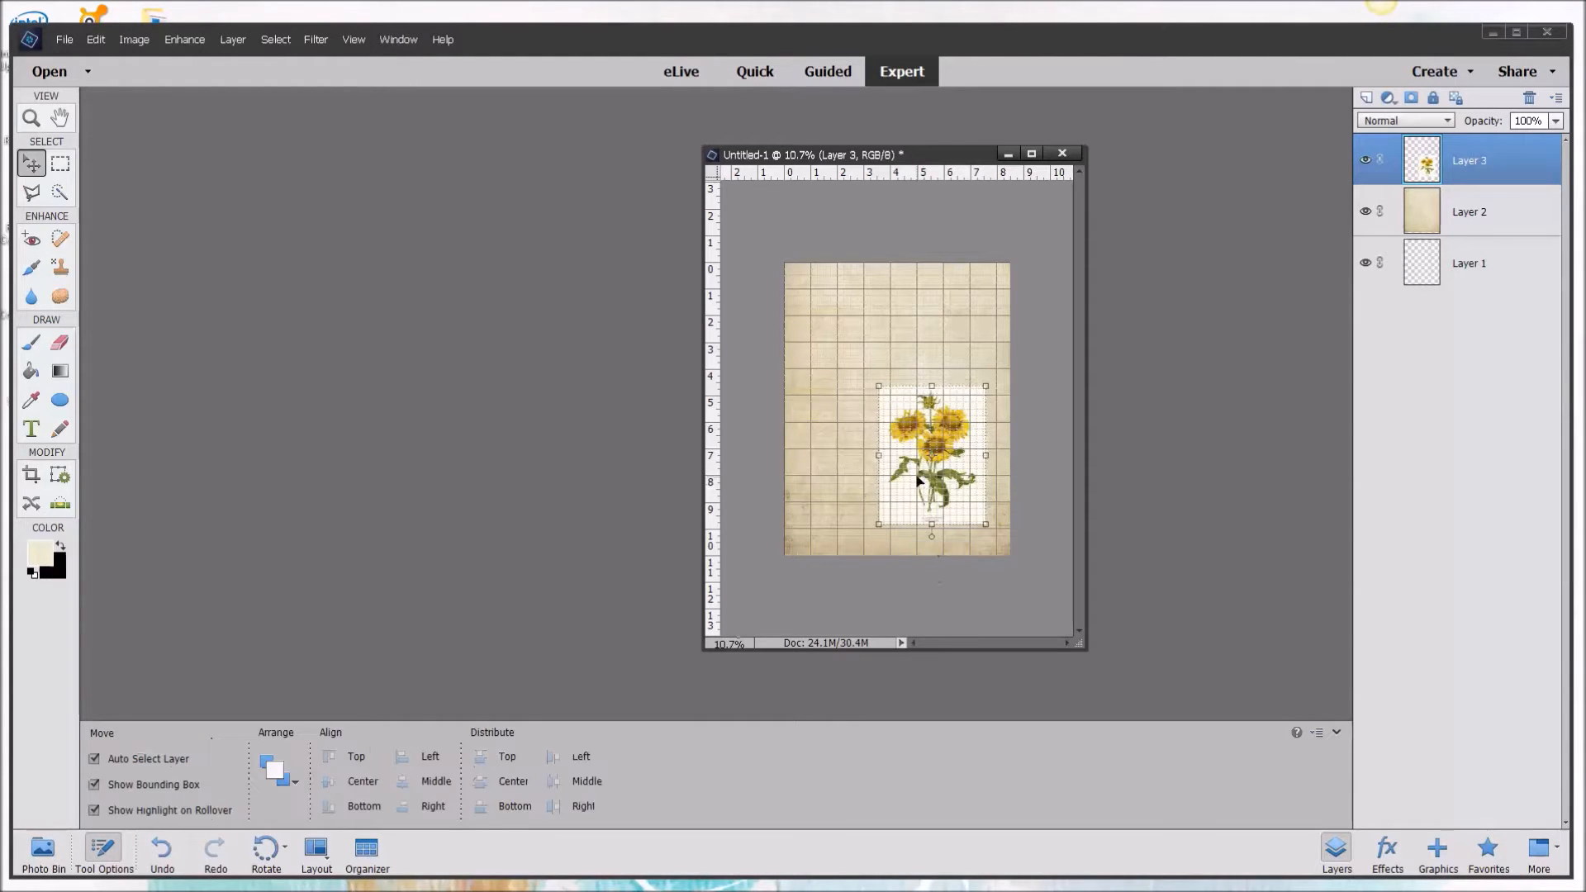
key("ctrl+0")
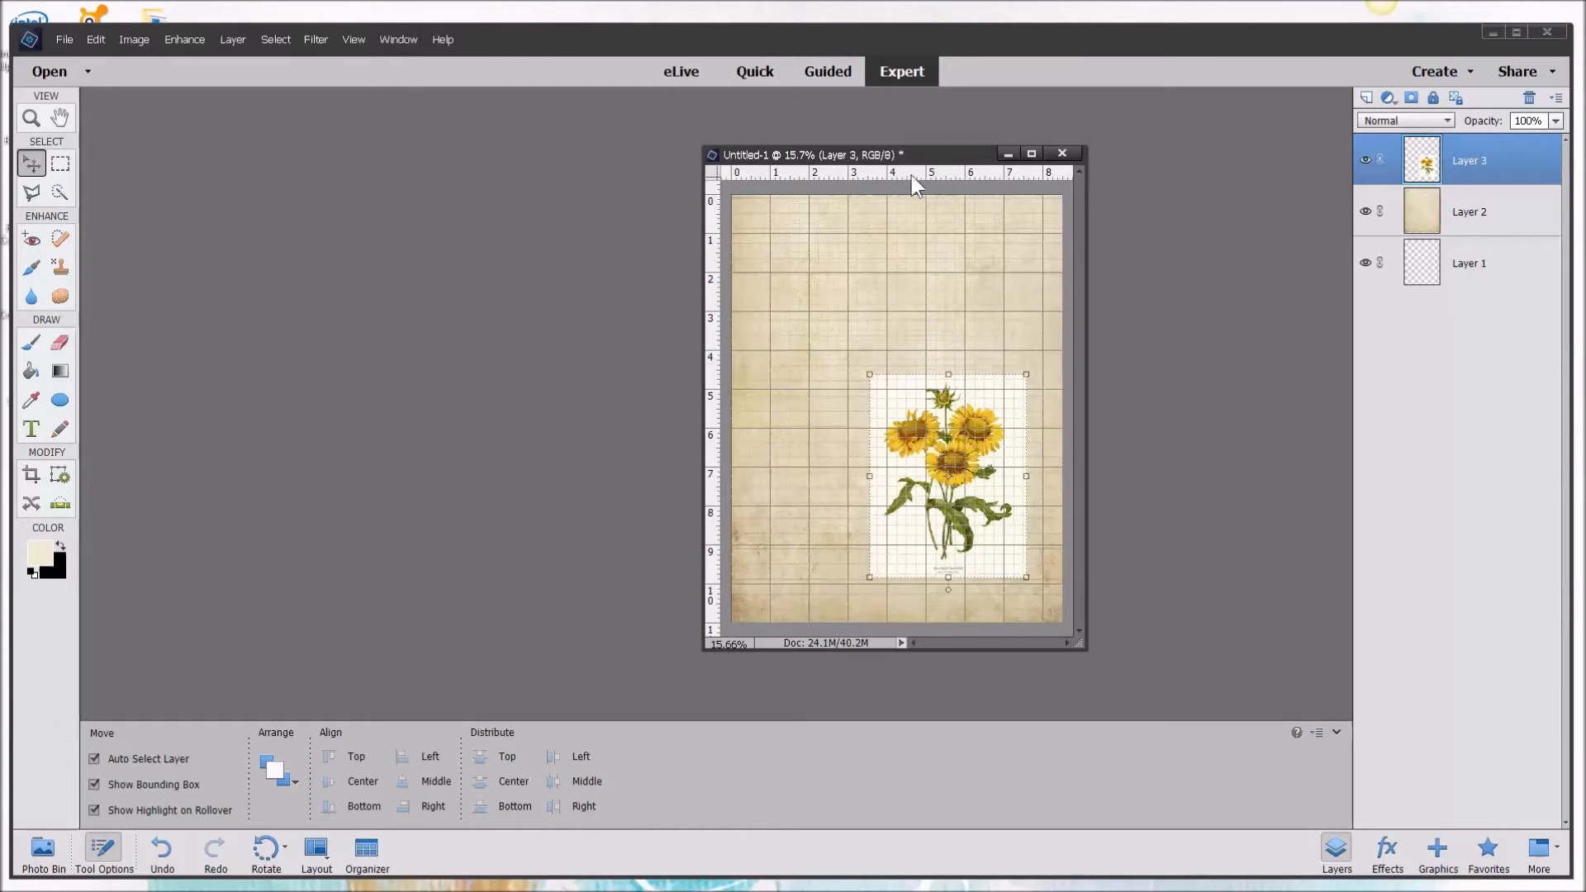
left_click_drag(702, 142, 521, 70)
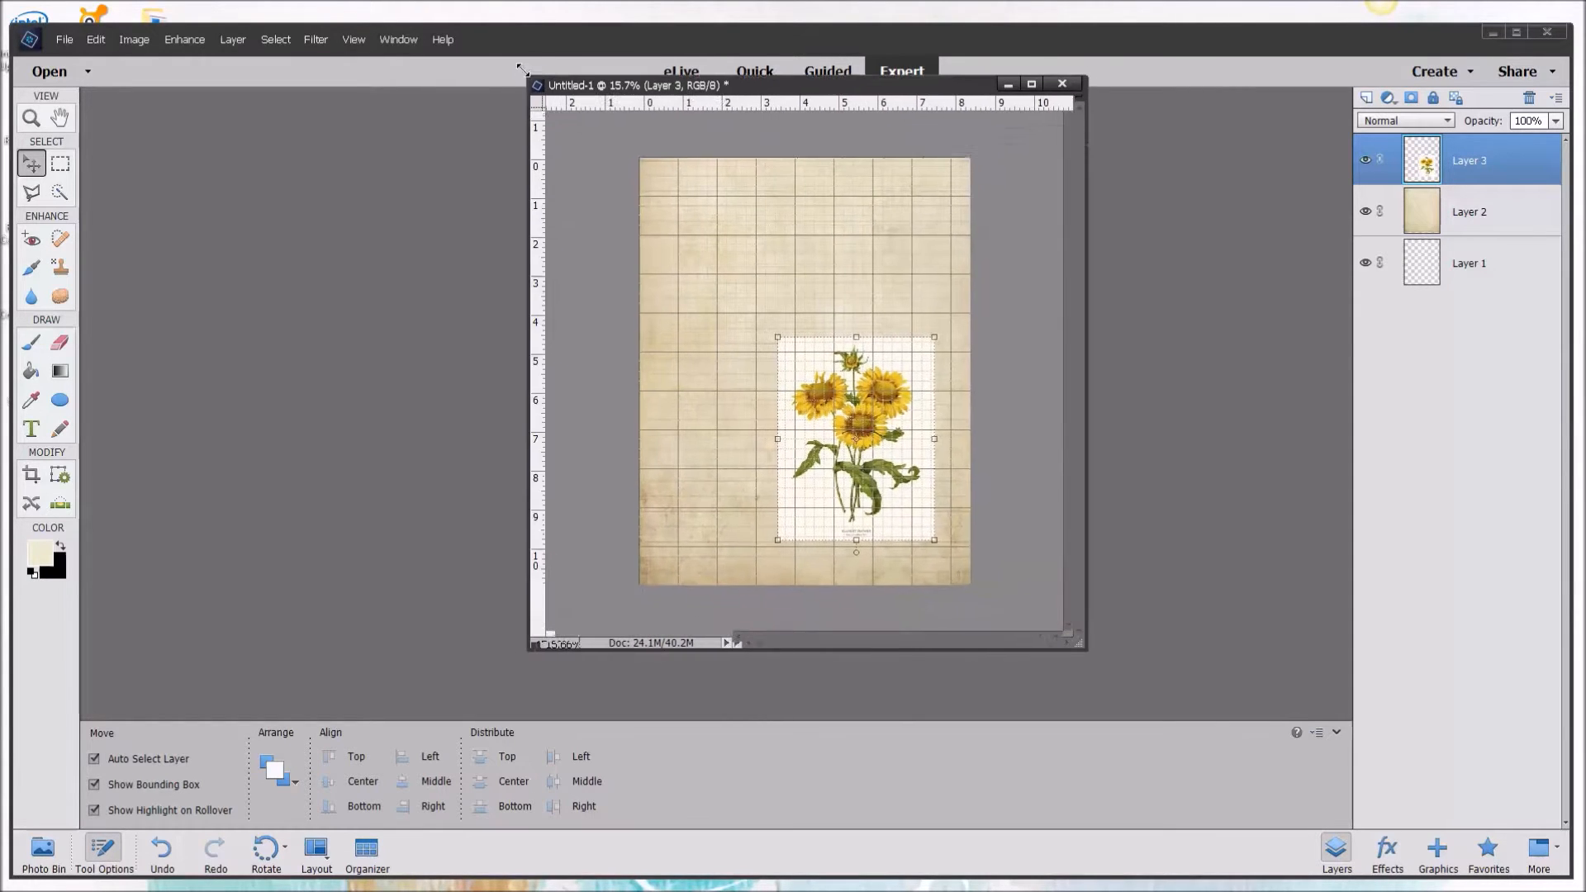
left_click_drag(1082, 646, 1235, 749)
left_click_drag(1046, 72, 1088, 130)
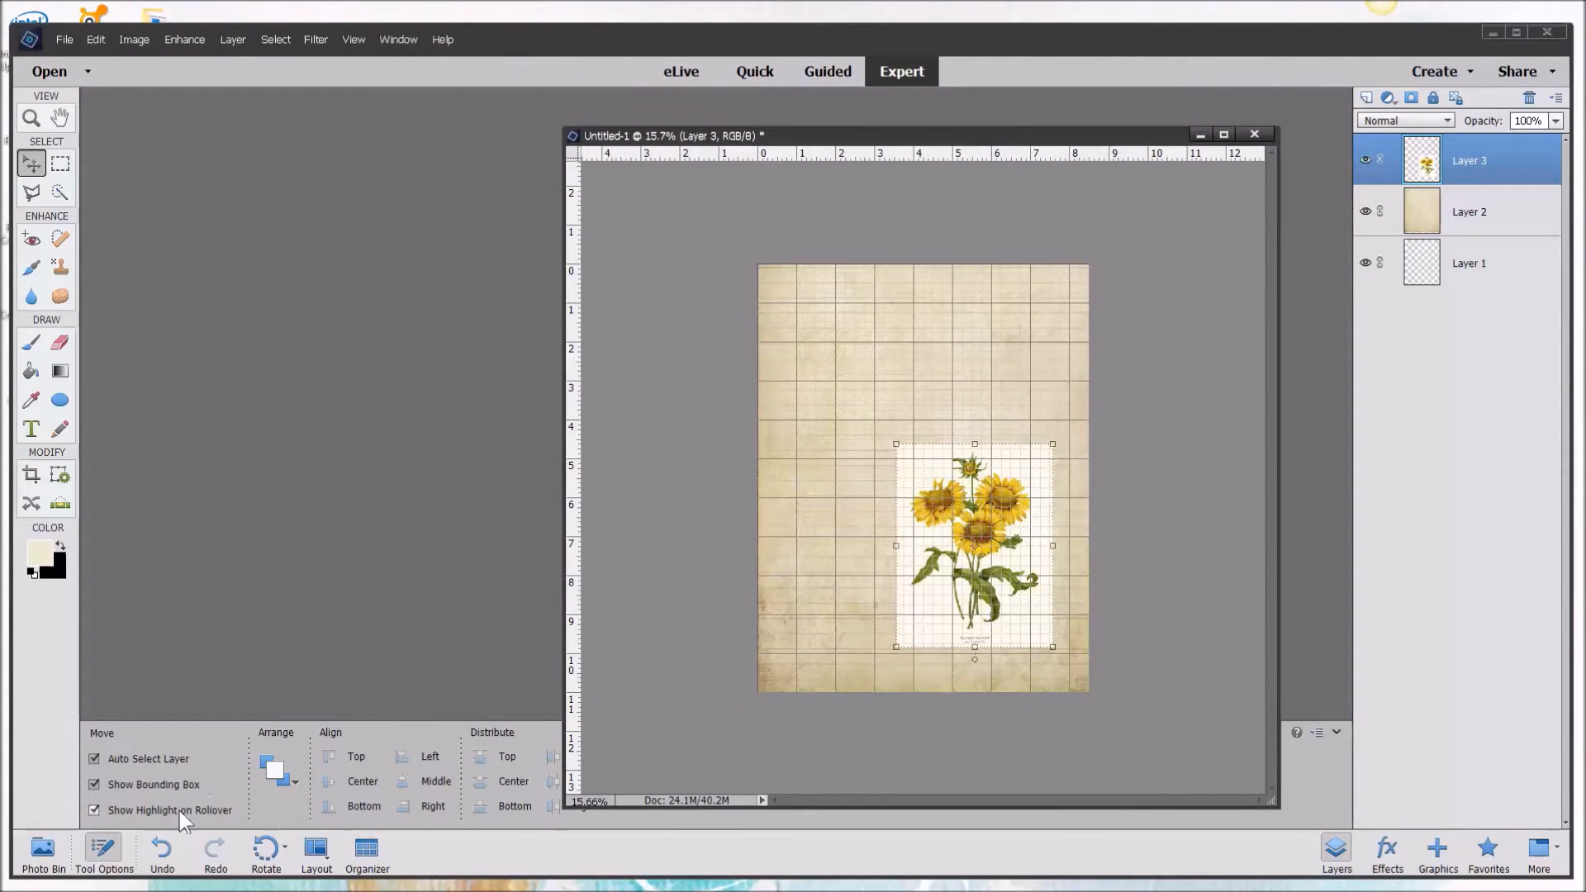
Move the flower layer to the upper right area of the page and set its blend mode to Multiply.
left_click_drag(981, 542, 979, 383)
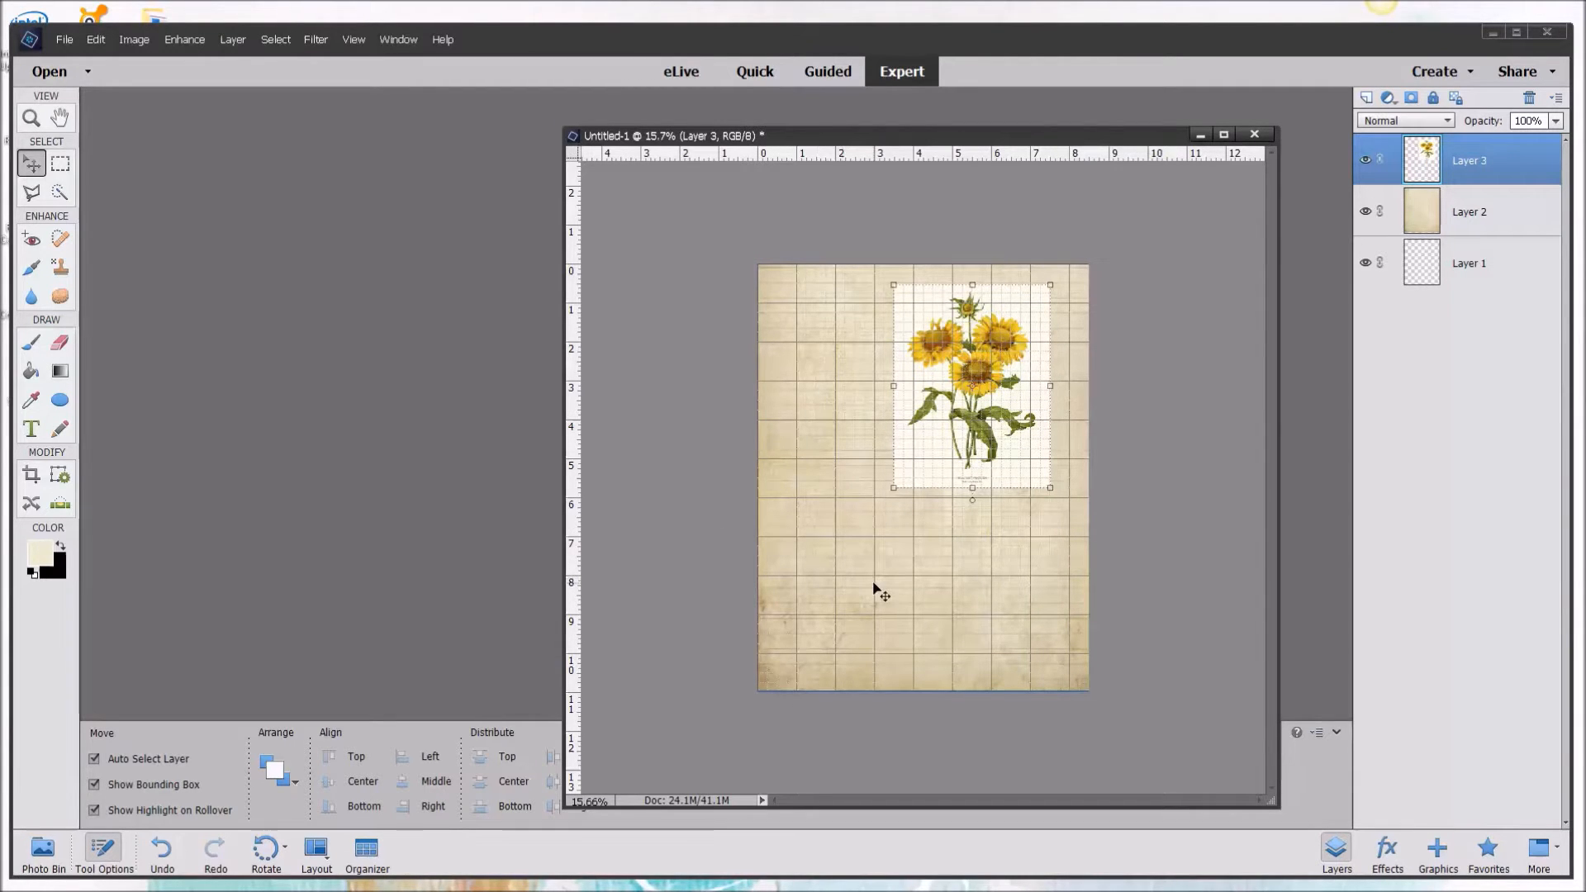
scroll(874, 582, "up", 5)
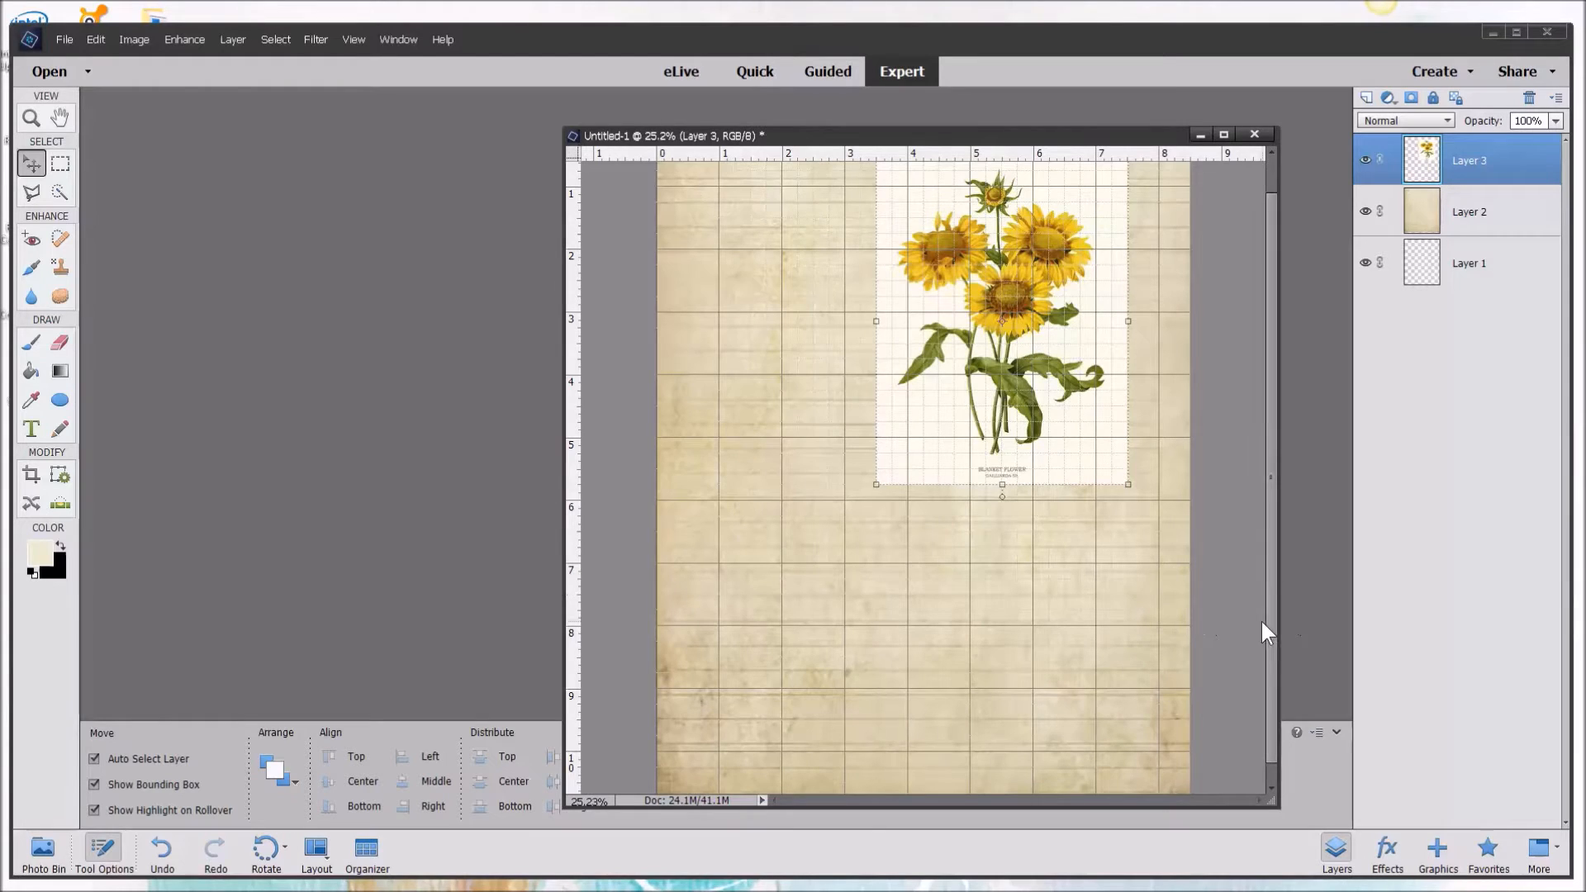
left_click_drag(1276, 627, 1264, 513)
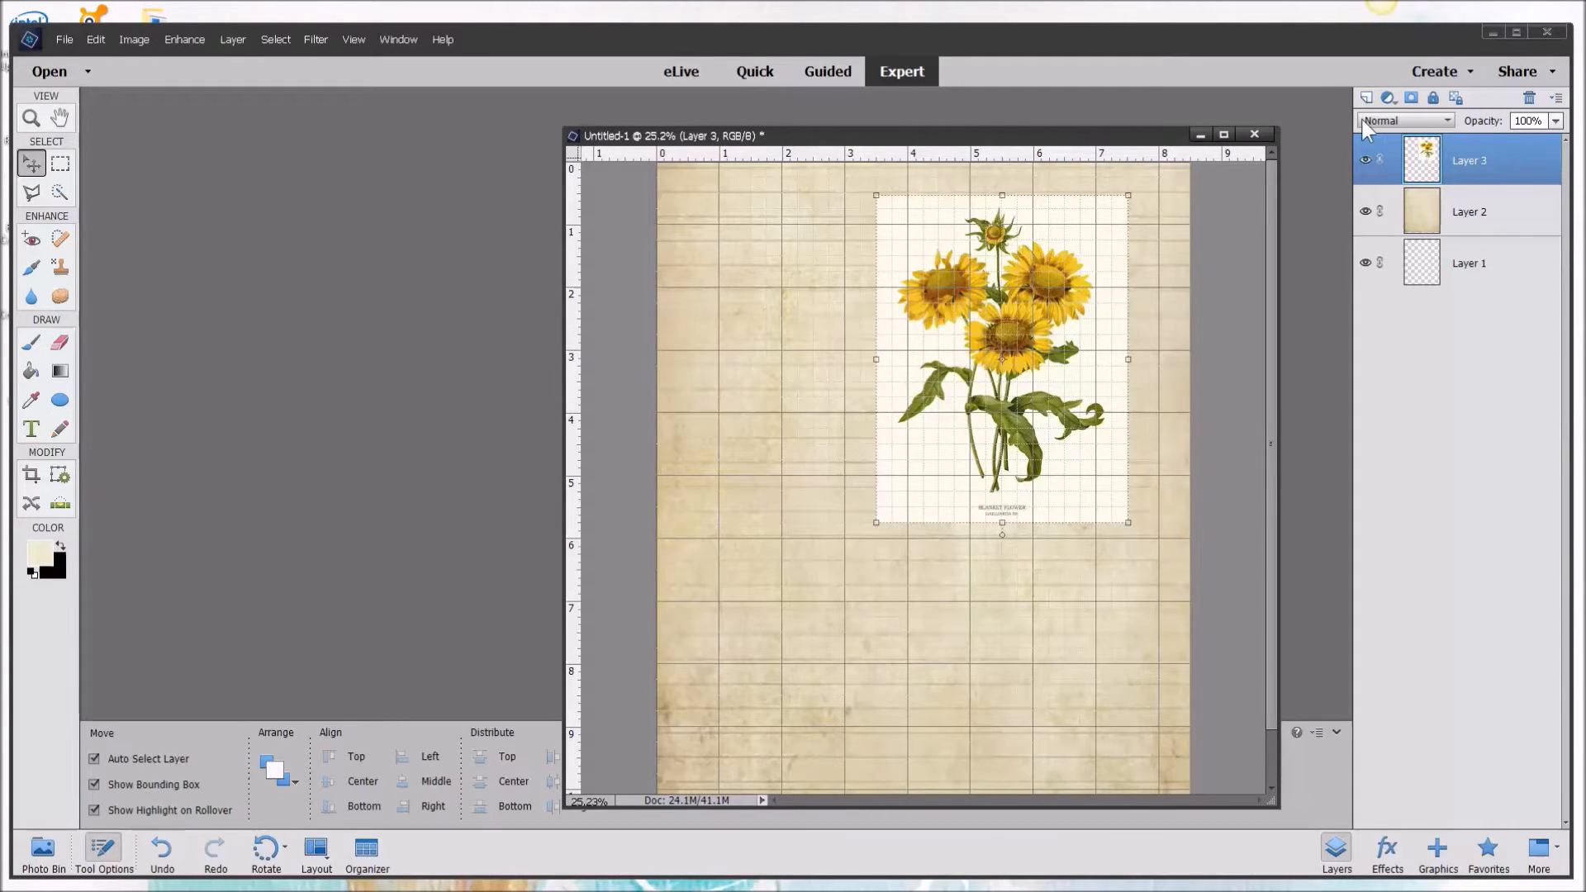
left_click(1440, 117)
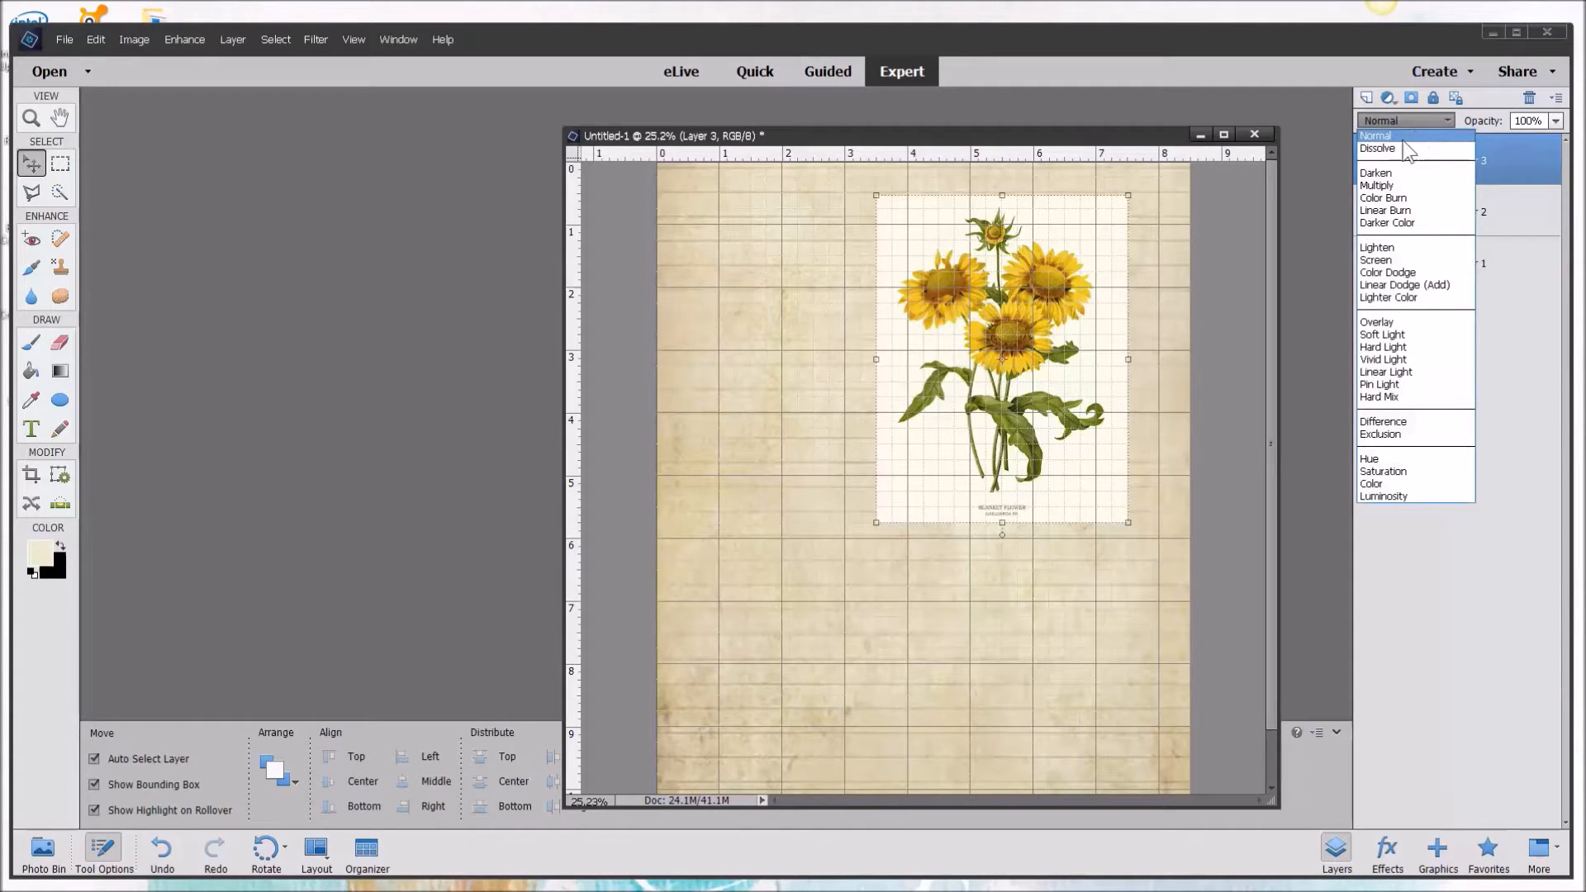
left_click(1392, 180)
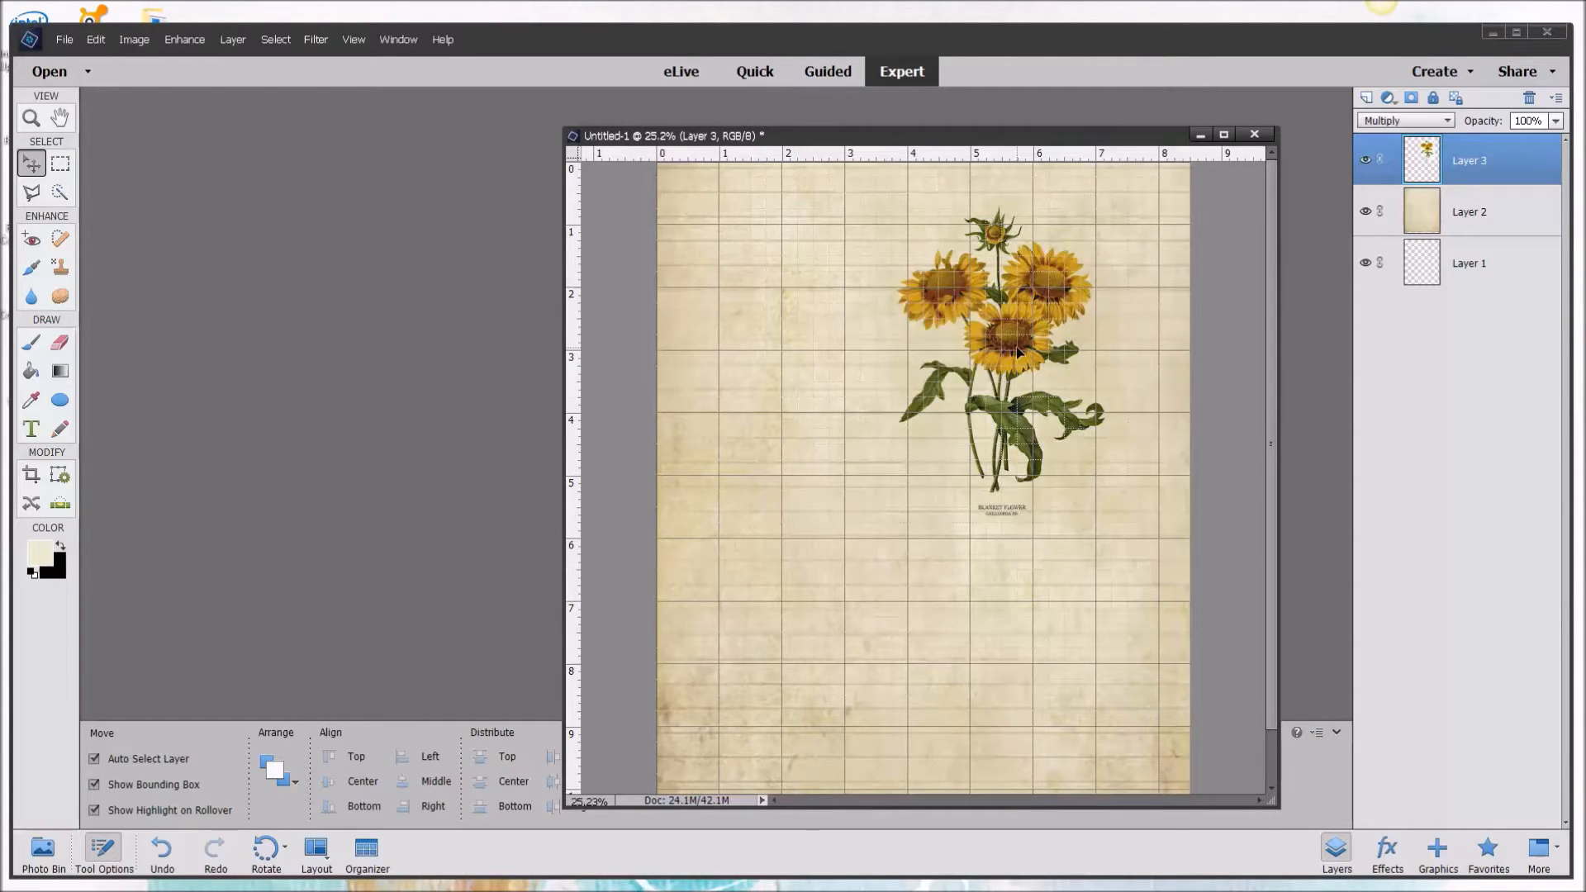
Scale the flower layer down to 73.26% and position it near the top center of the page.
left_click_drag(1022, 354, 928, 337)
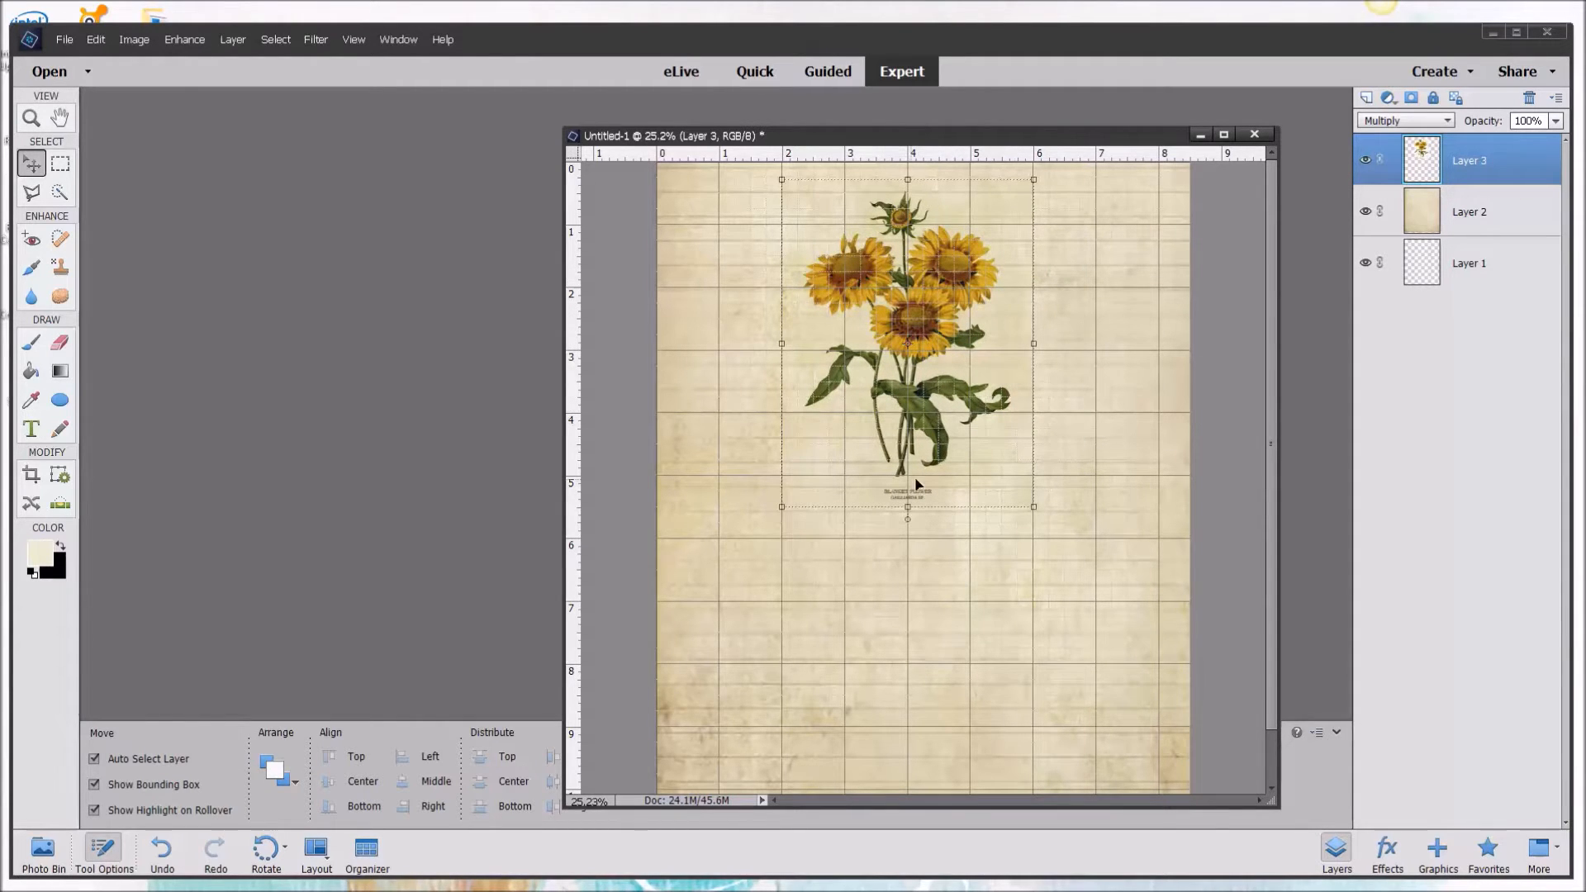
left_click_drag(1033, 509, 967, 418)
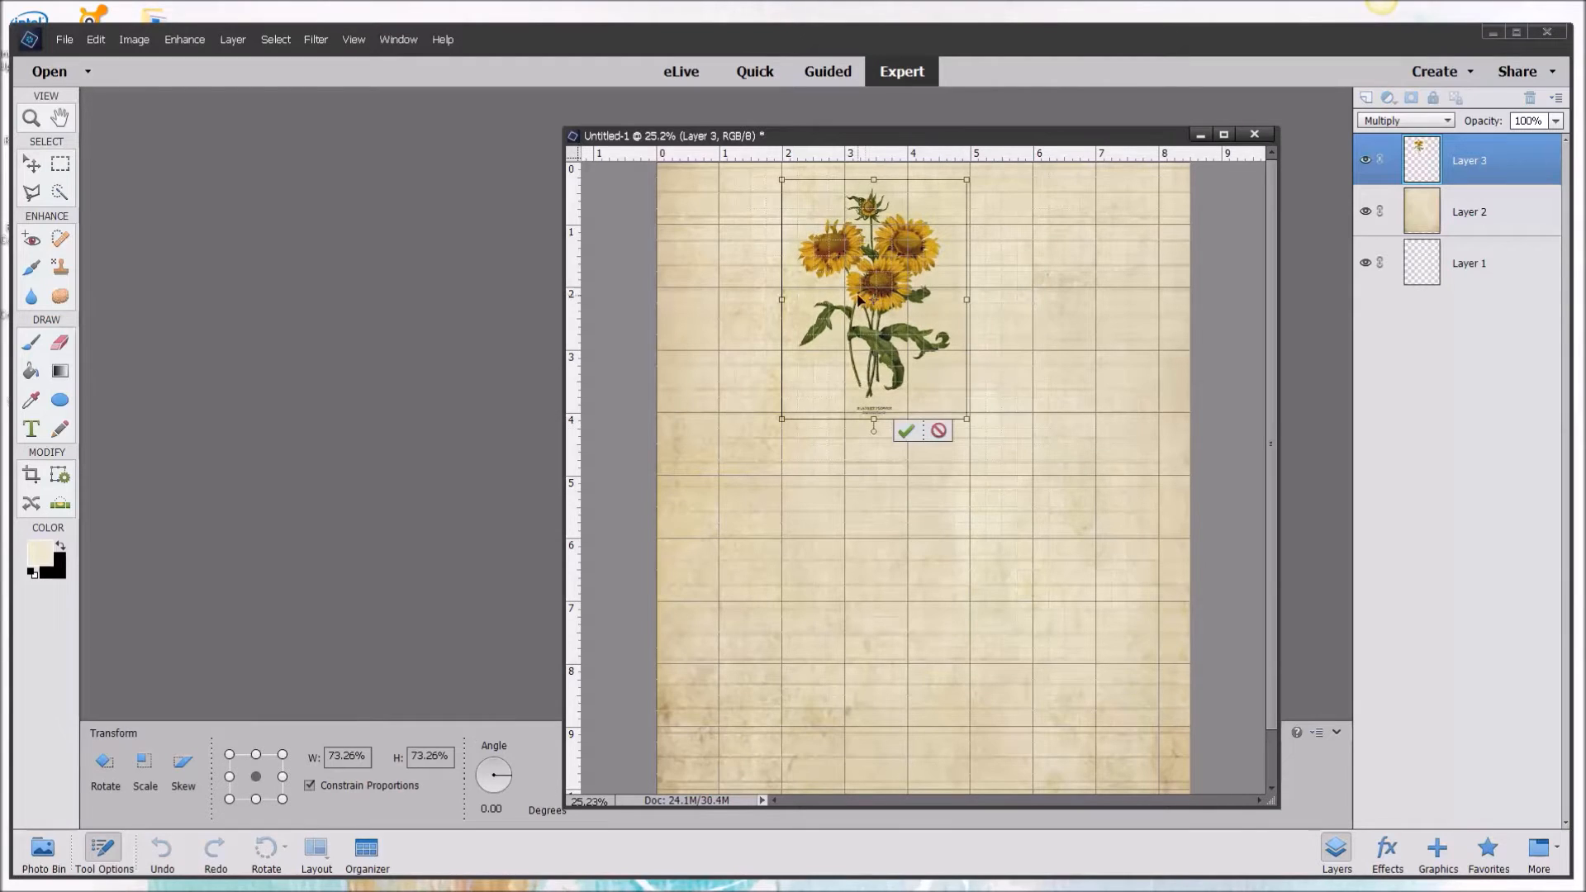
left_click(906, 429)
left_click_drag(886, 285, 943, 304)
Open Bessie Gutmann with bear.jpeg from the Documents folder.
left_click(32, 71)
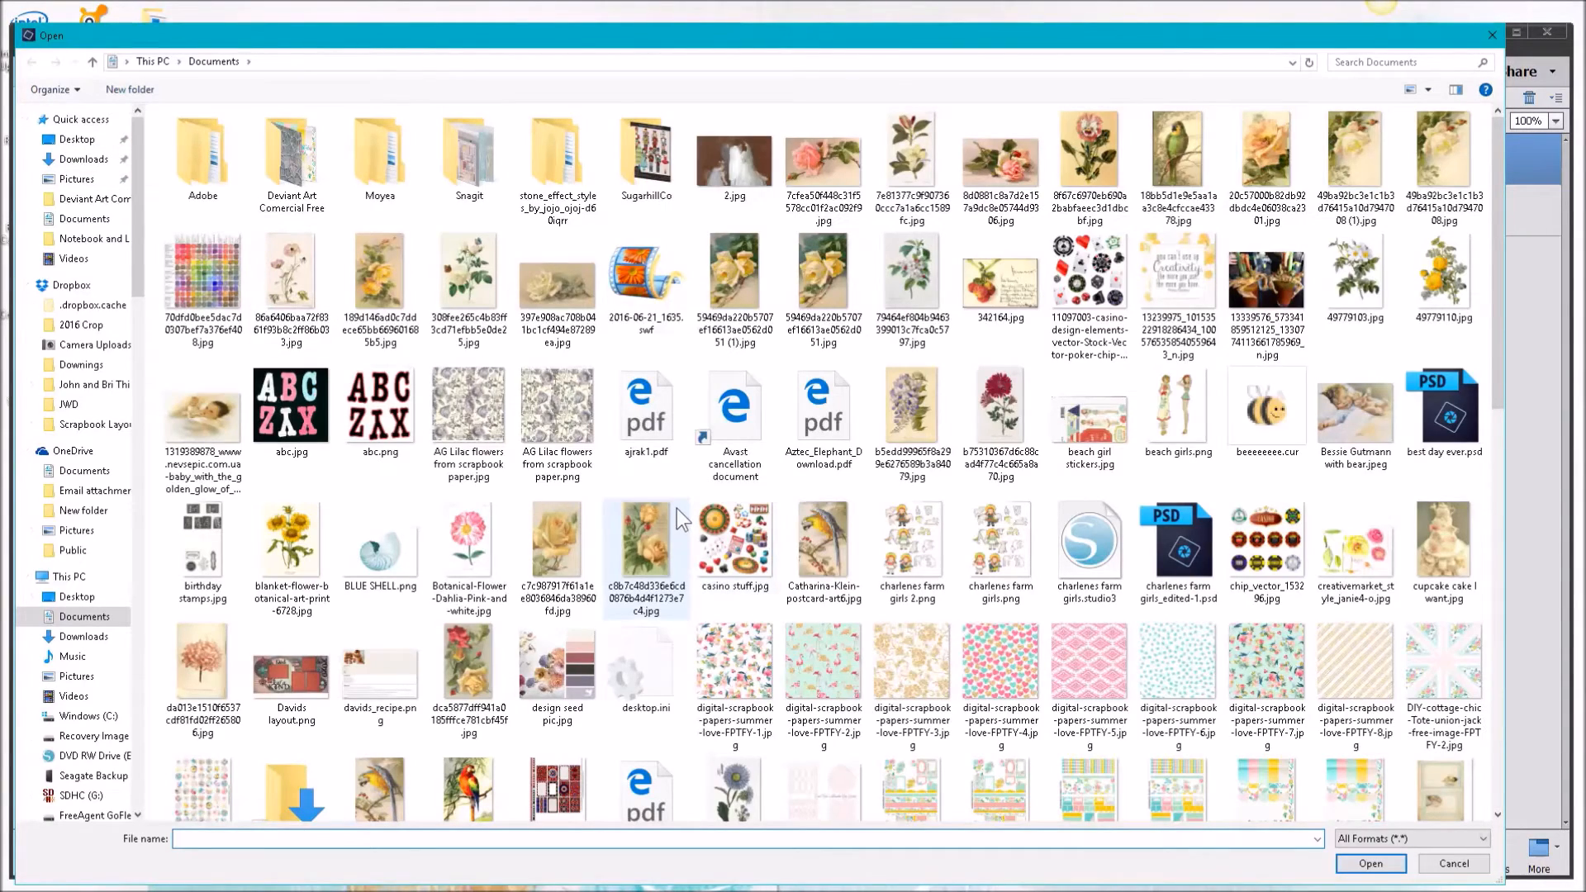
scroll(676, 509, "down", 10)
scroll(1164, 579, "up", 5)
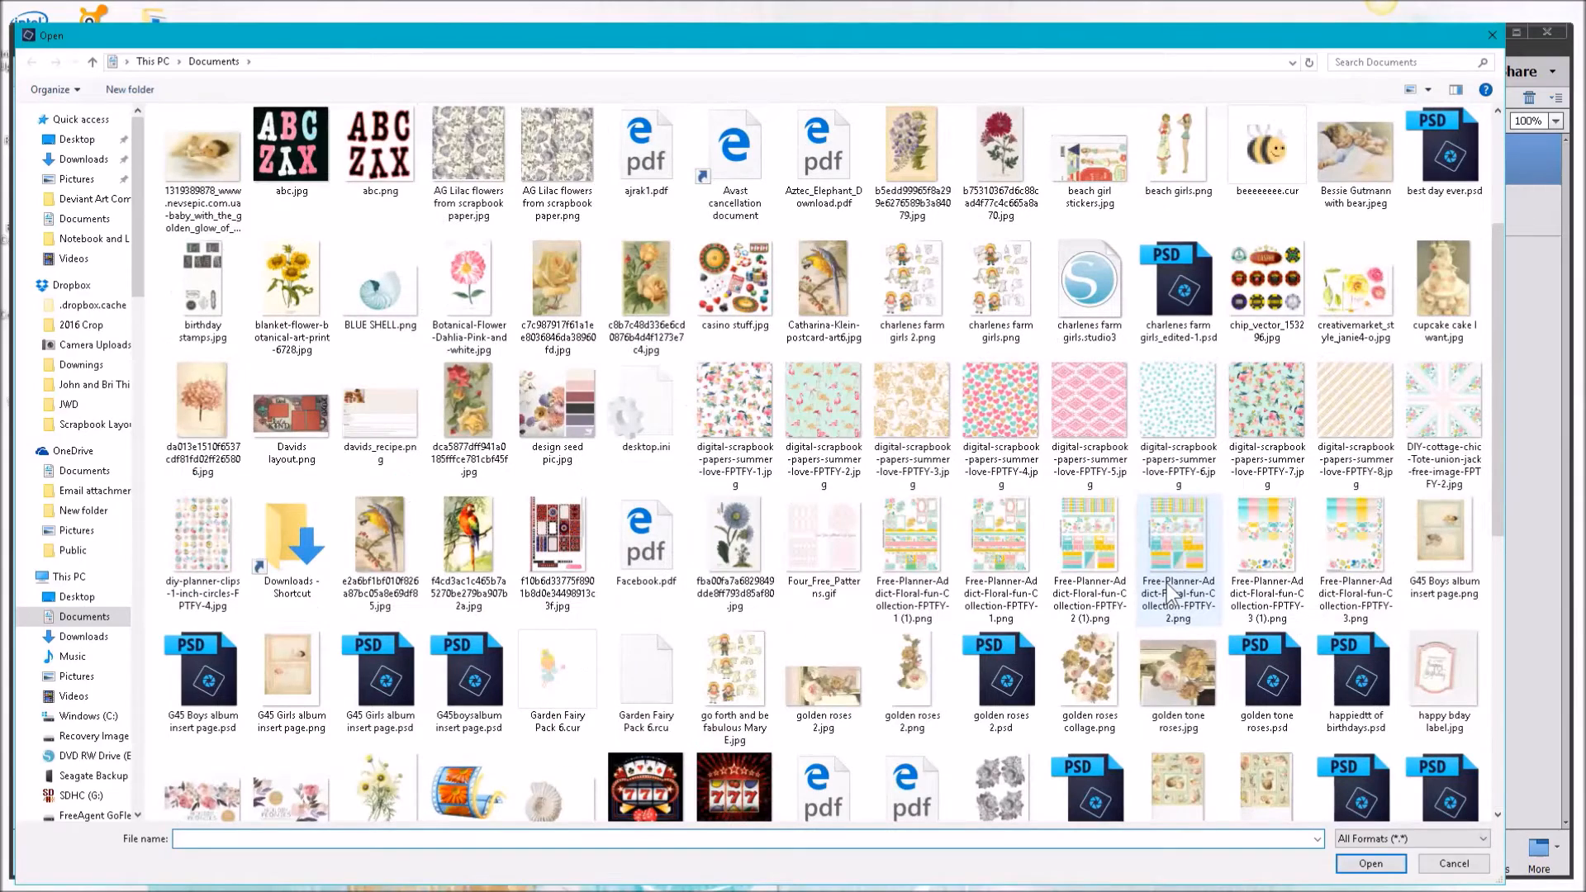
double_click(1354, 152)
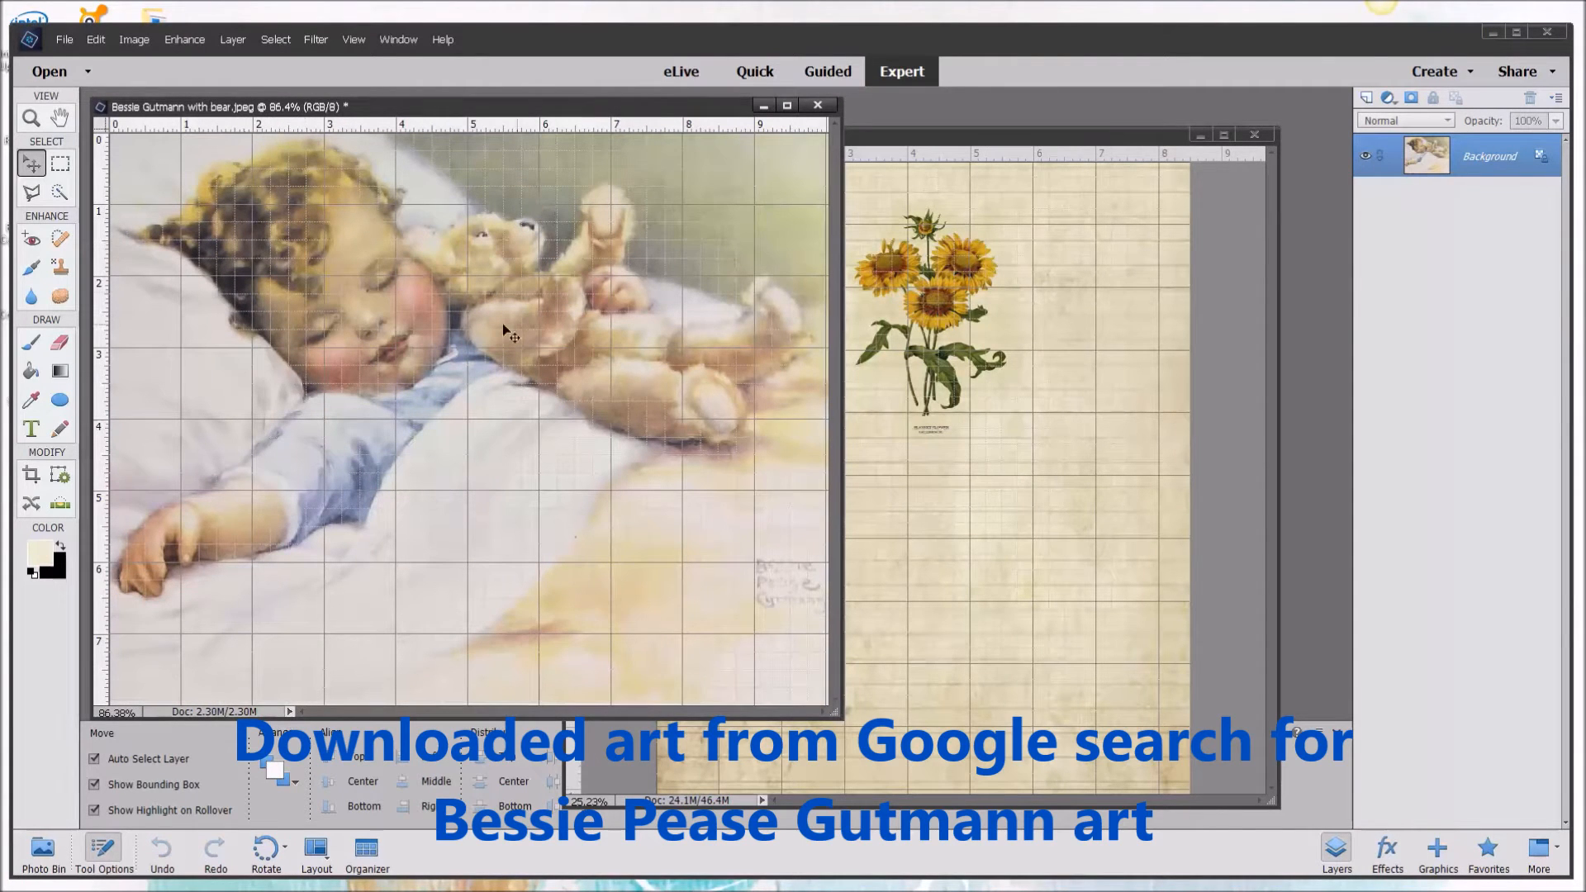
left_click(33, 857)
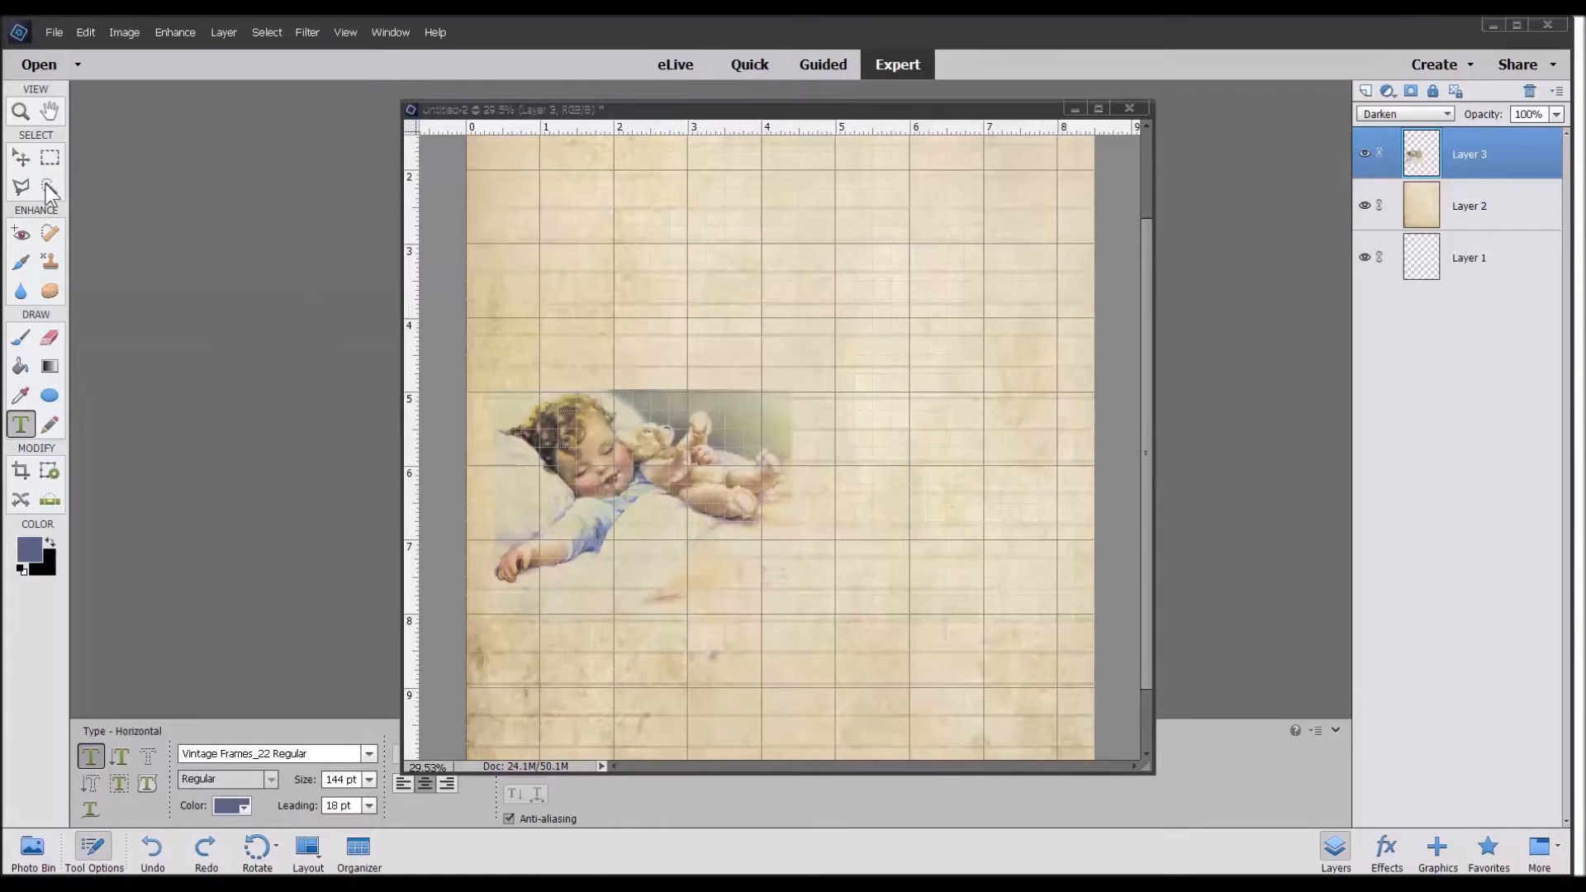
Try to remove the grey backdrop between the pillow and the bear's raised paw on Layer 3 using Quick Selection.
left_click_drag(655, 388, 832, 465)
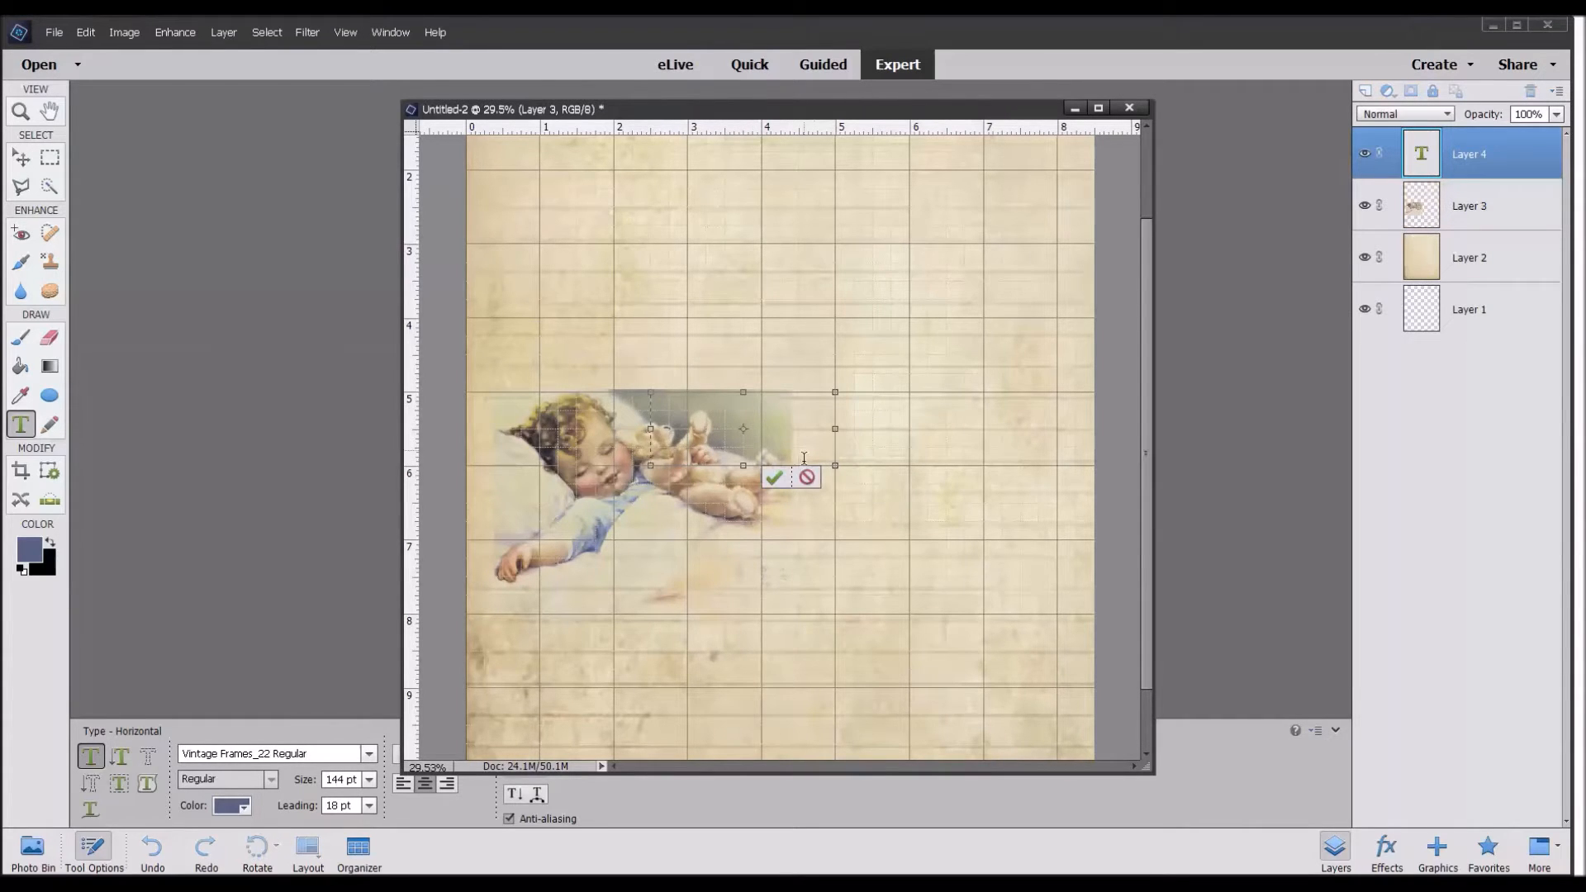
left_click(807, 476)
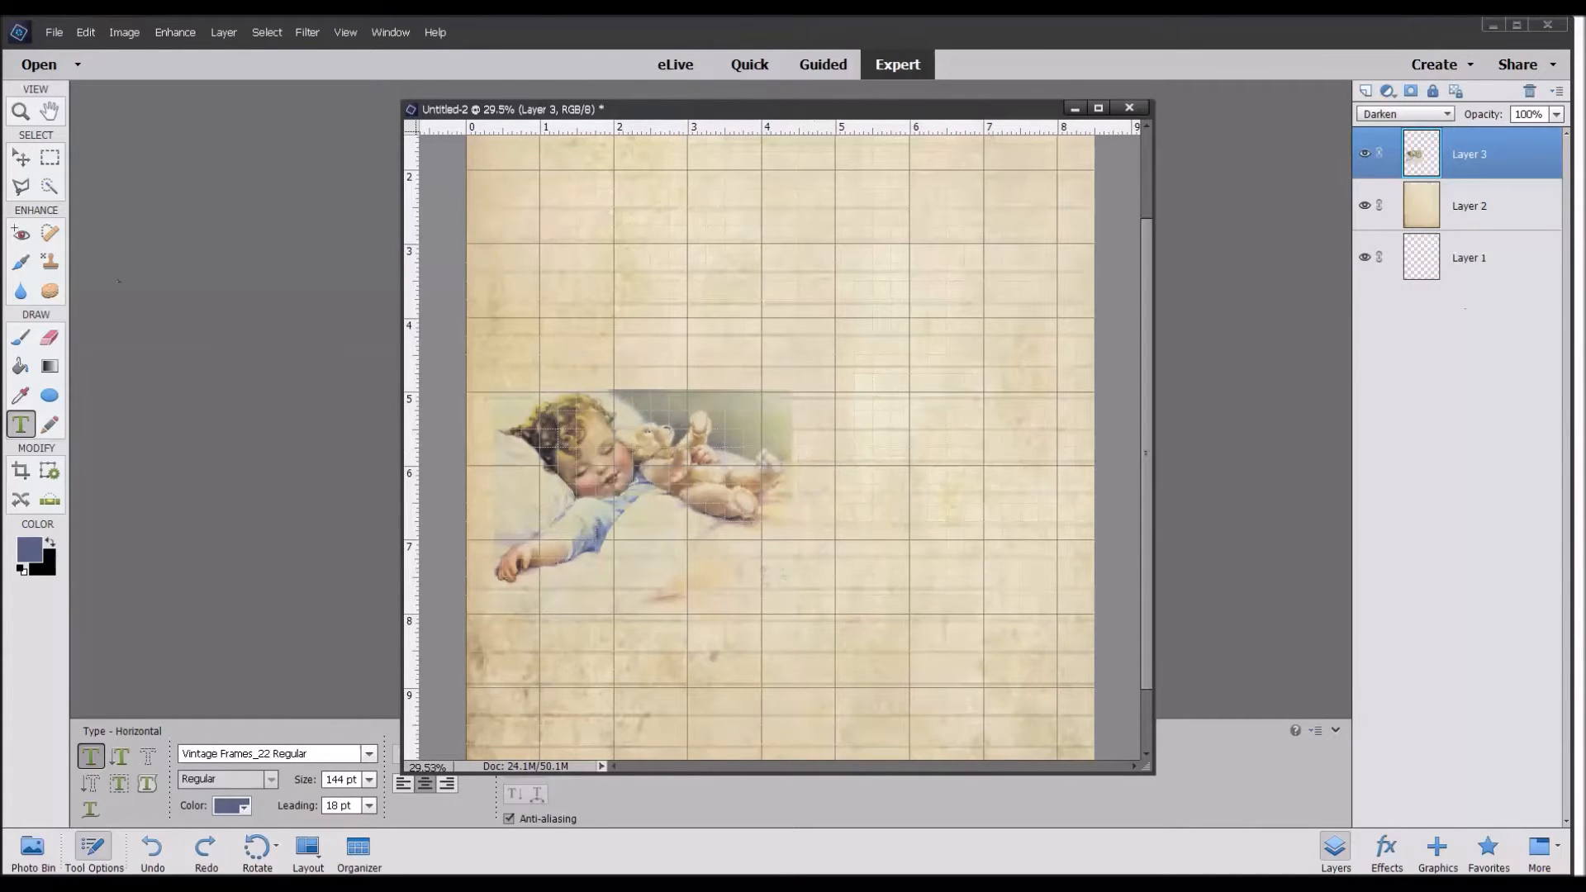
left_click(48, 188)
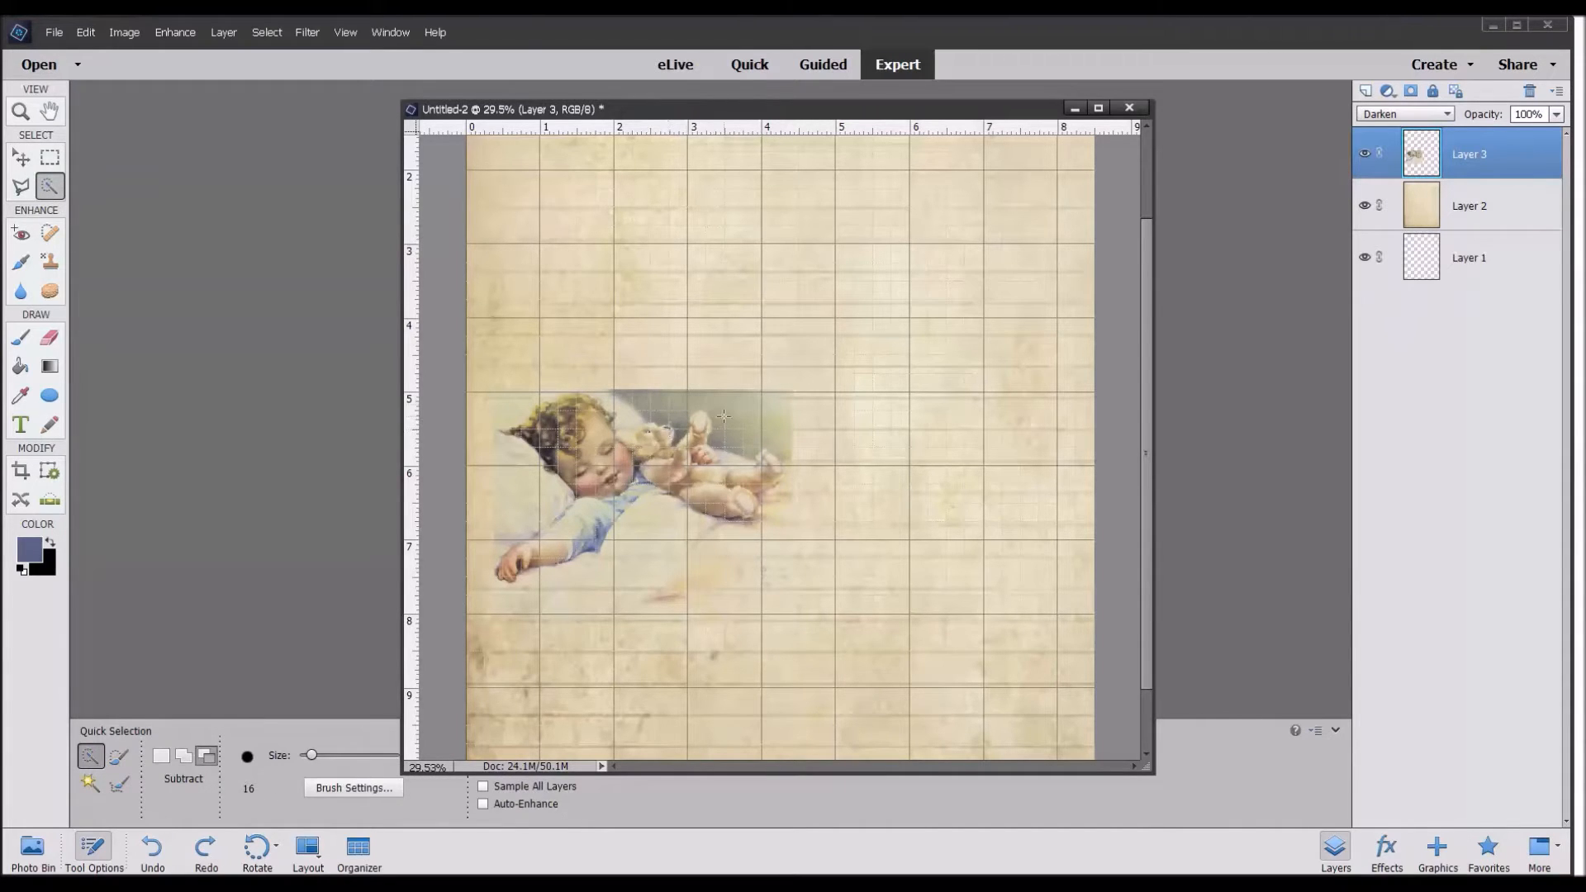
left_click_drag(676, 411, 648, 412)
left_click(82, 26)
left_click(104, 106)
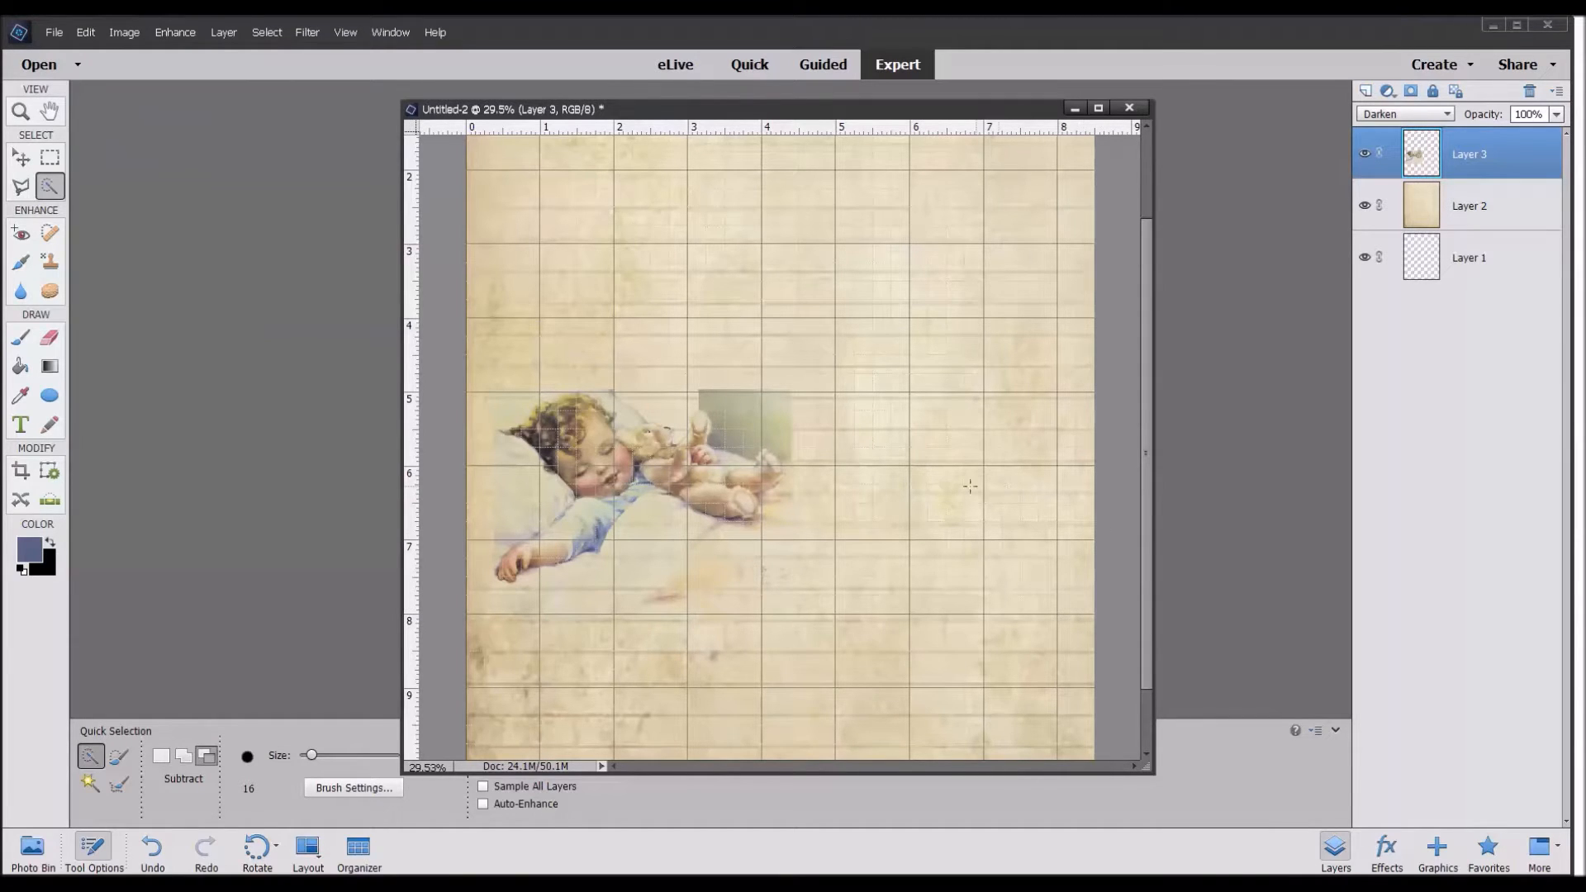
Undo the backdrop removal and the quick selection on the baby image.
left_click(152, 845)
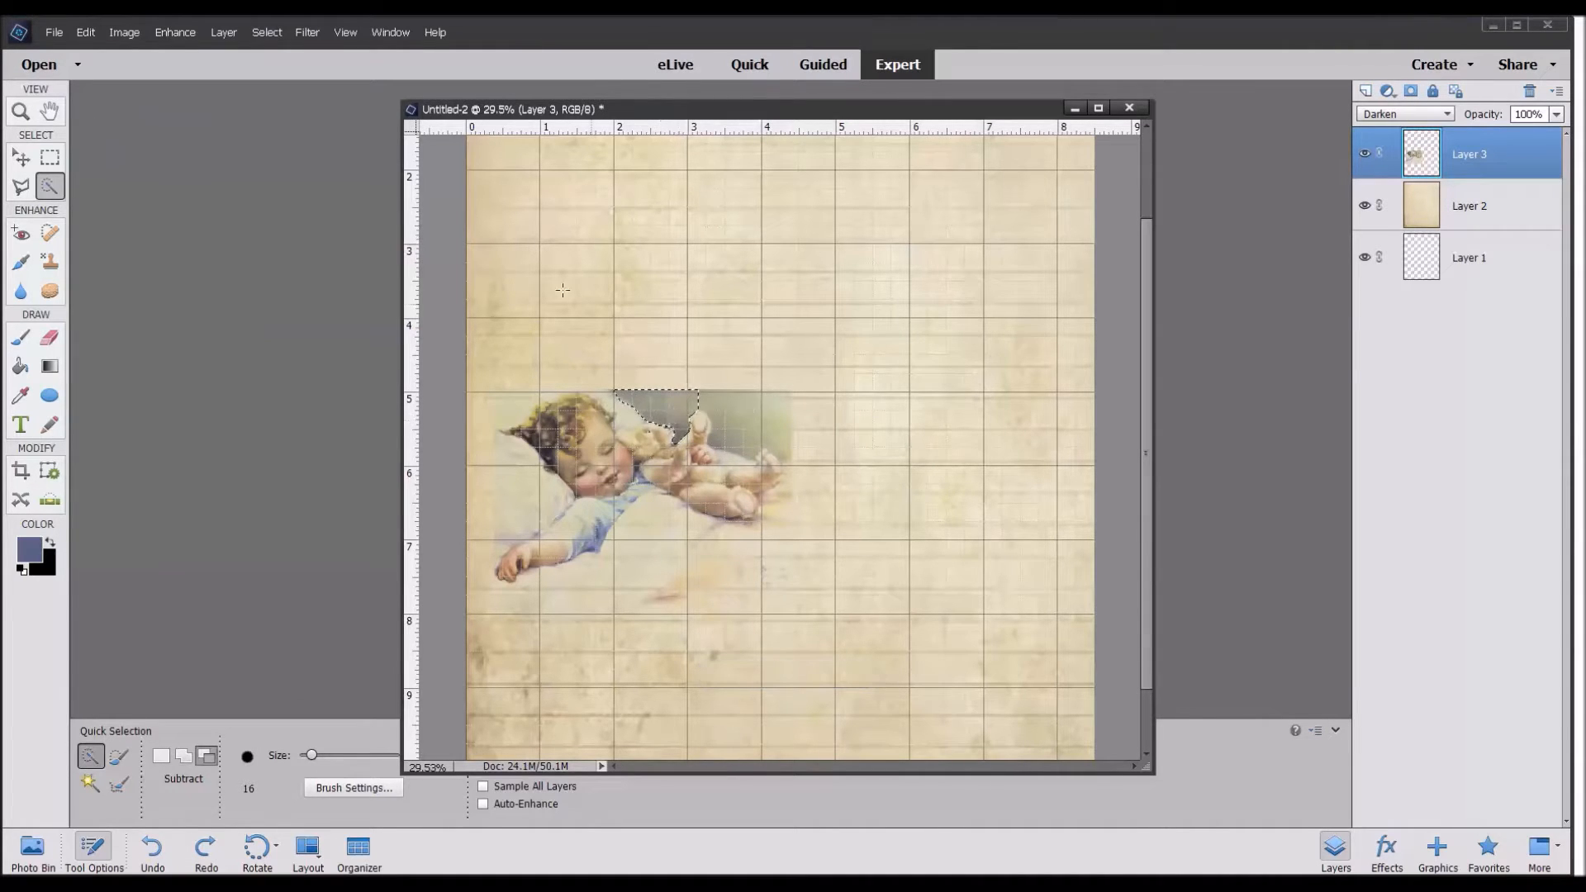
left_click(152, 848)
left_click(152, 849)
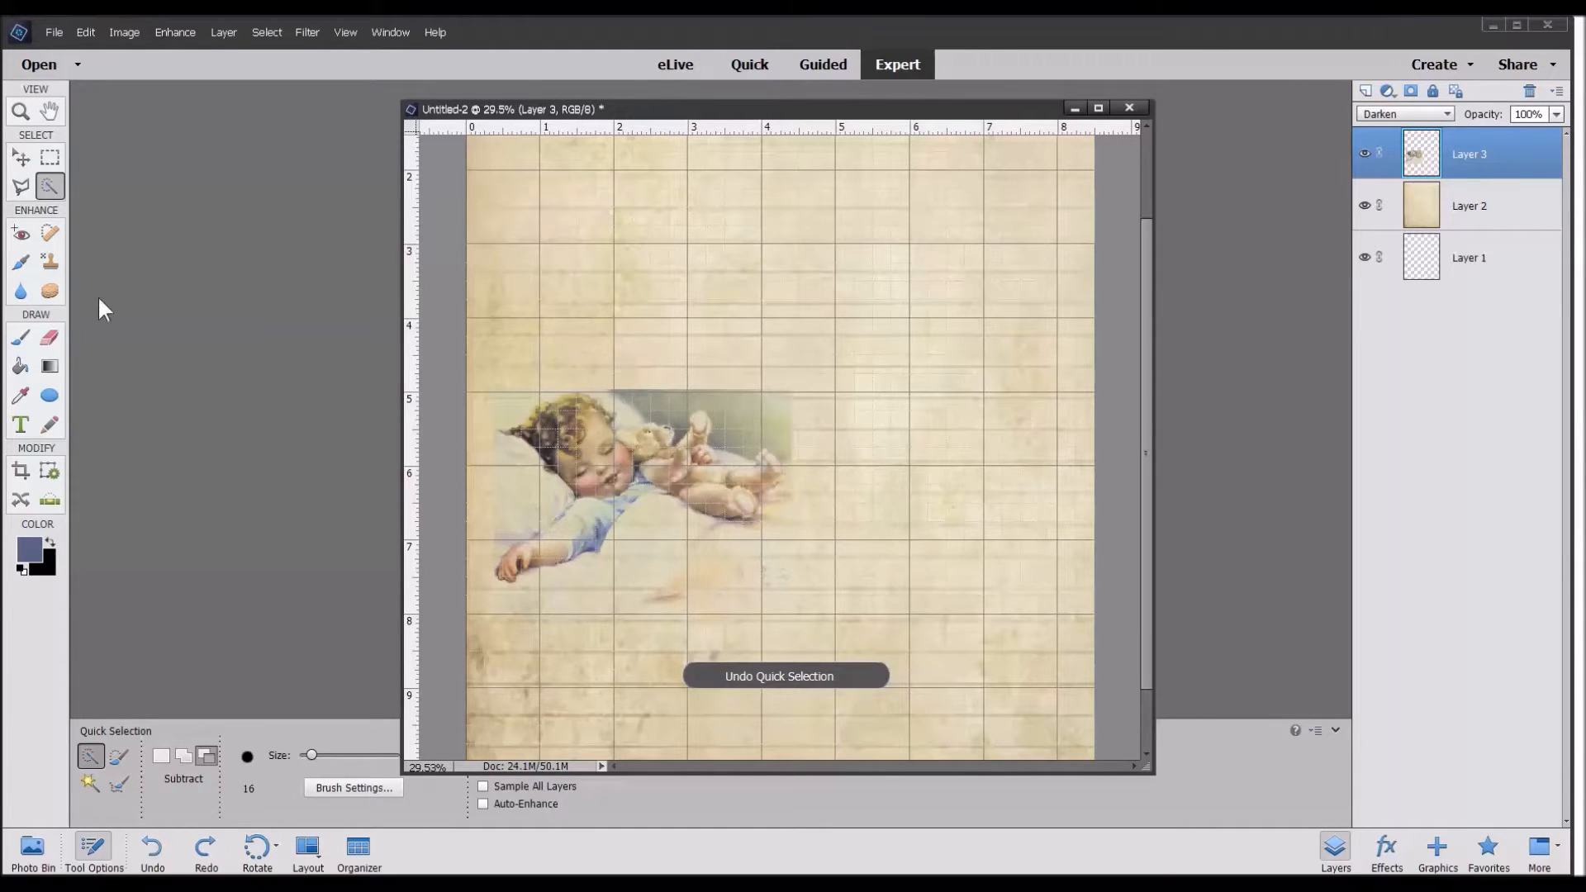
Set up the Eraser tool with the GB-2 brush from GrungeBrushSet-2.
left_click(49, 338)
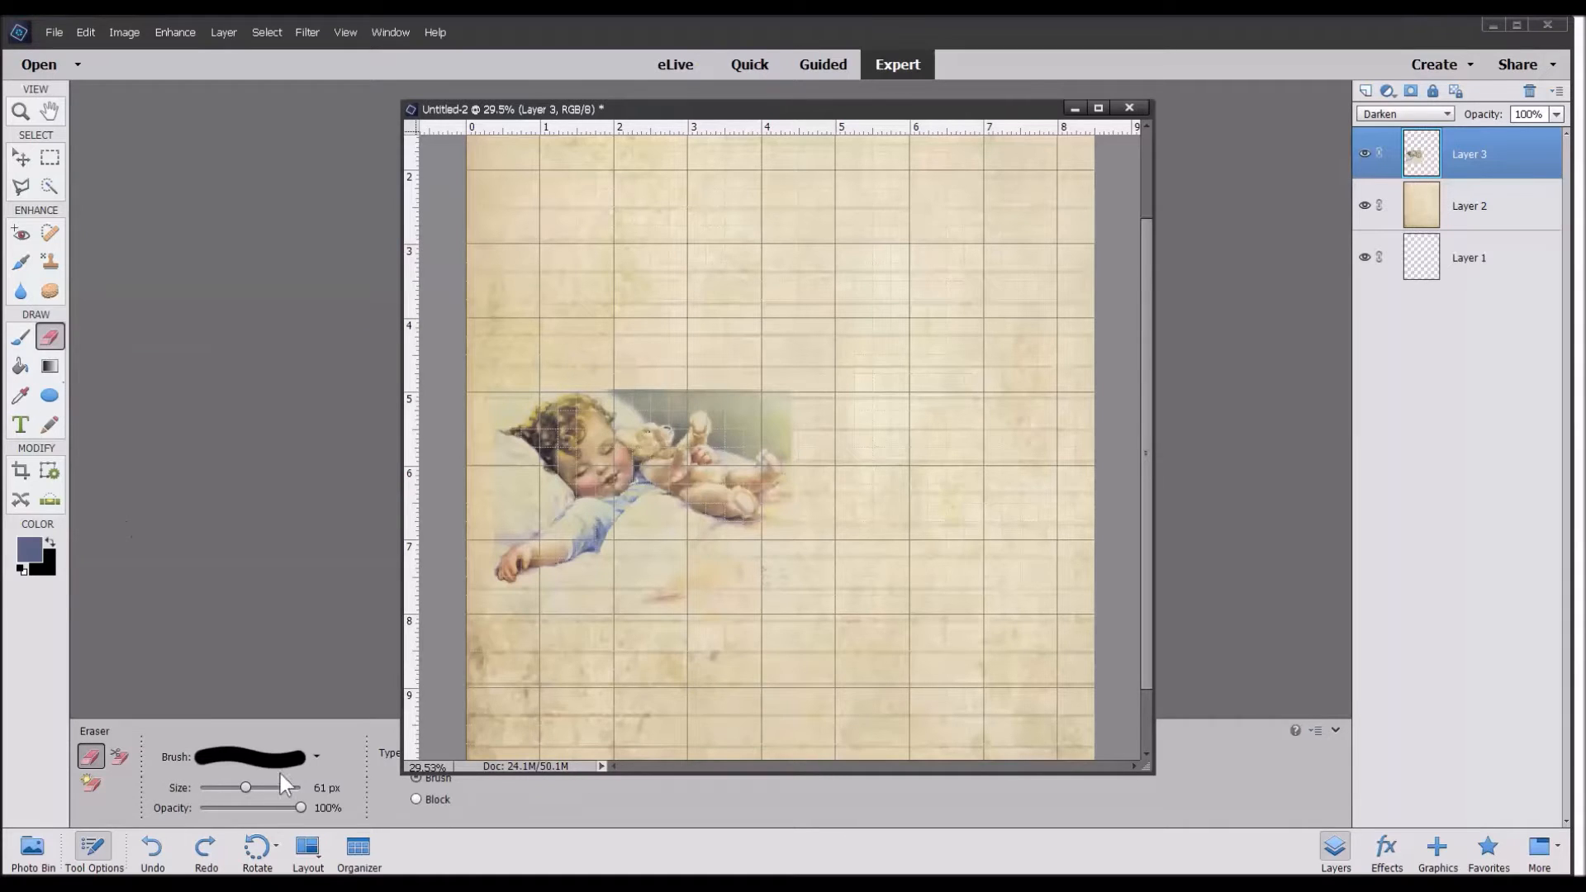
left_click(315, 757)
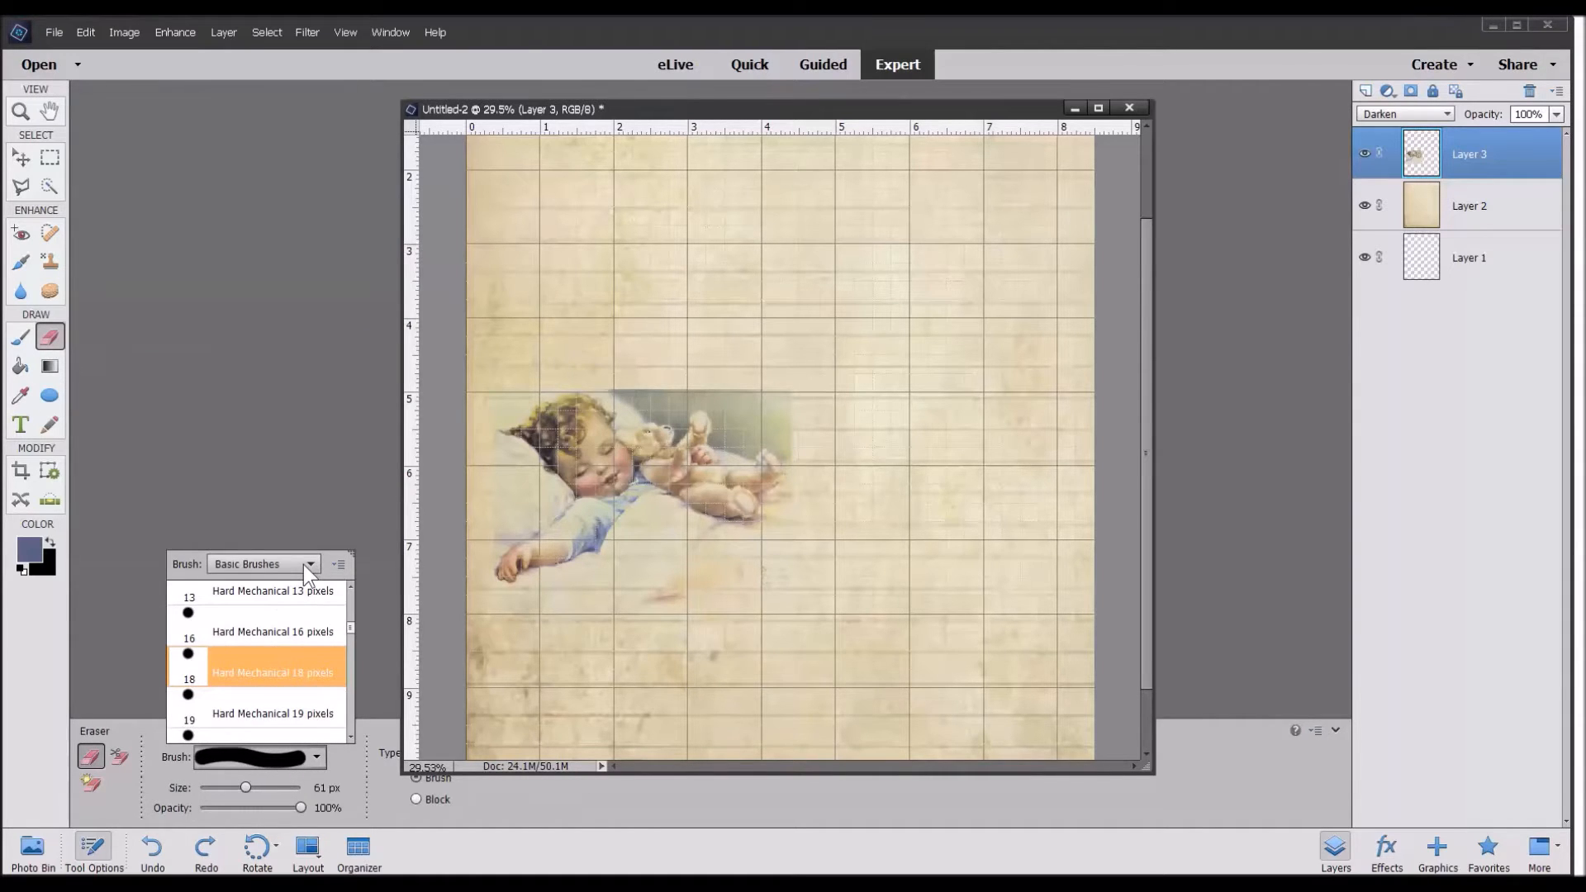
left_click(311, 564)
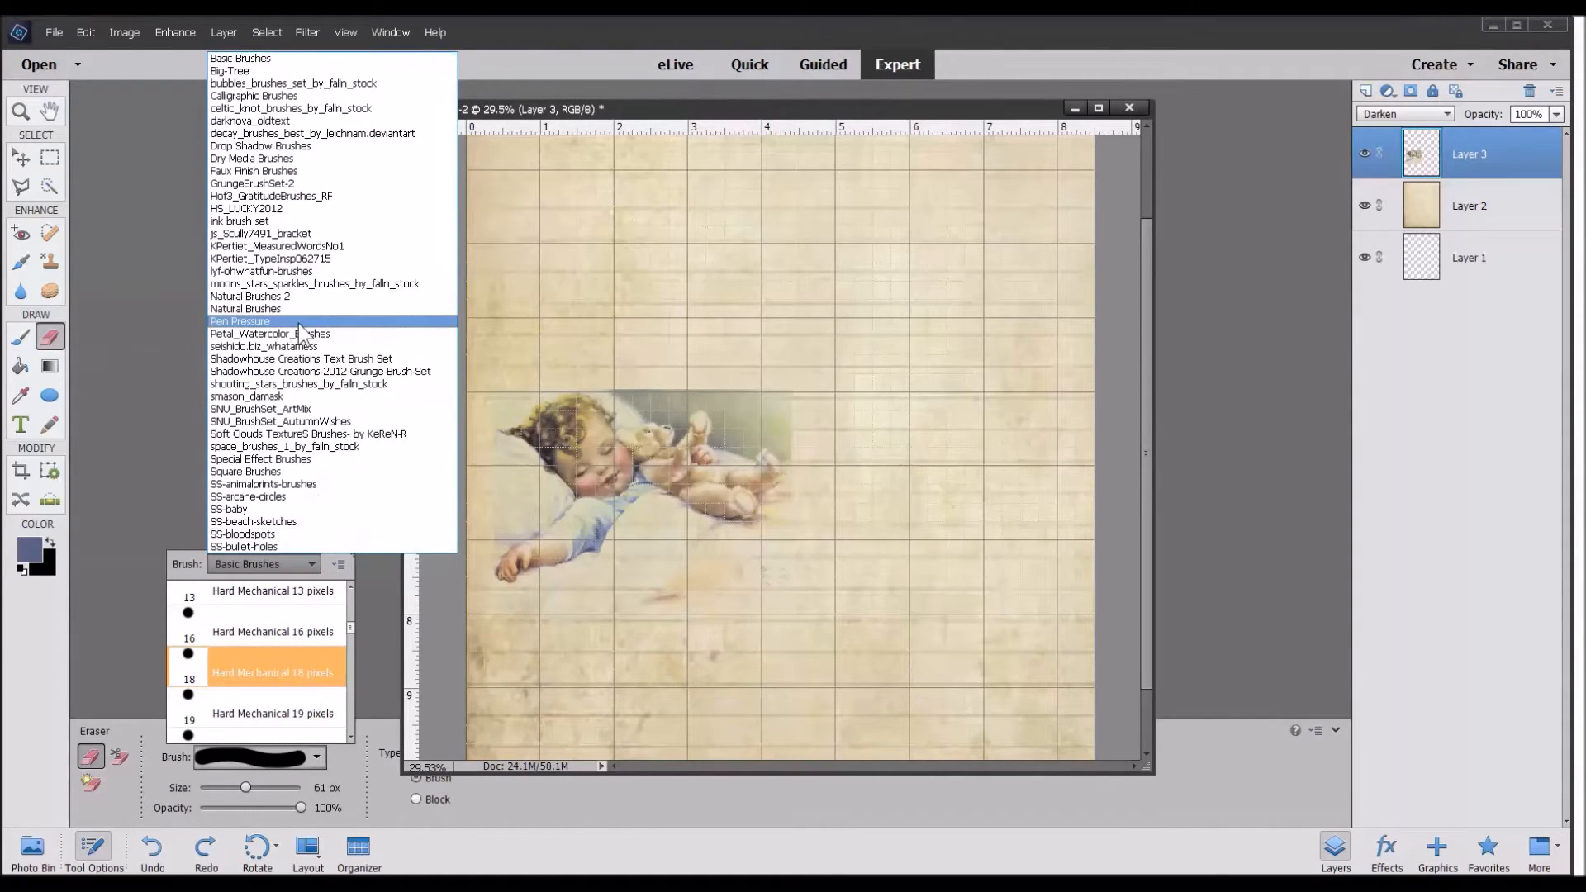
left_click(247, 183)
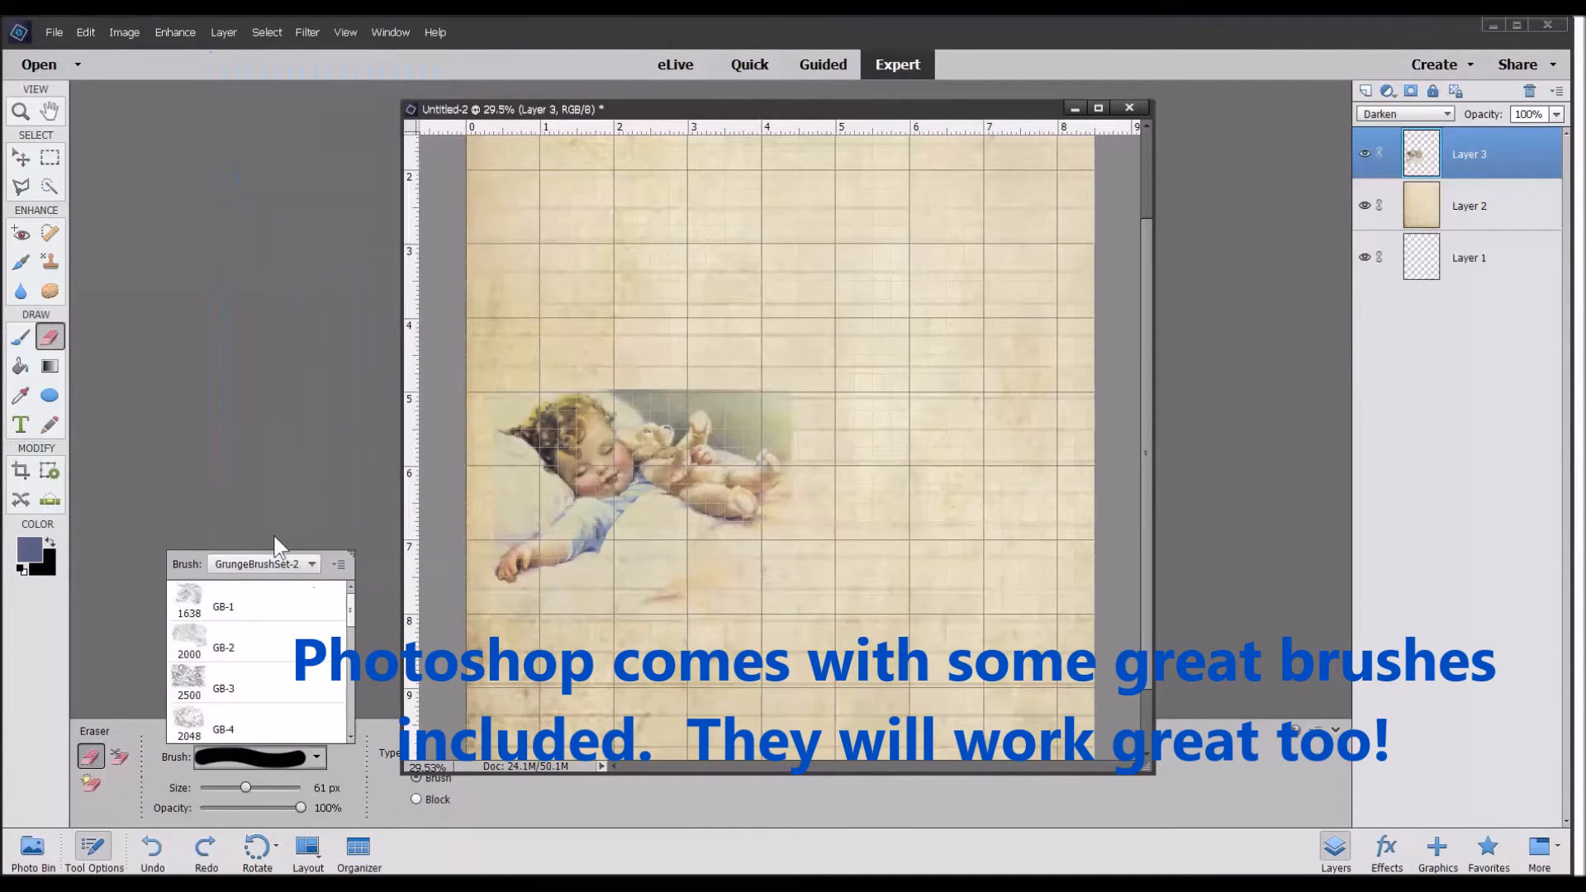
left_click(194, 638)
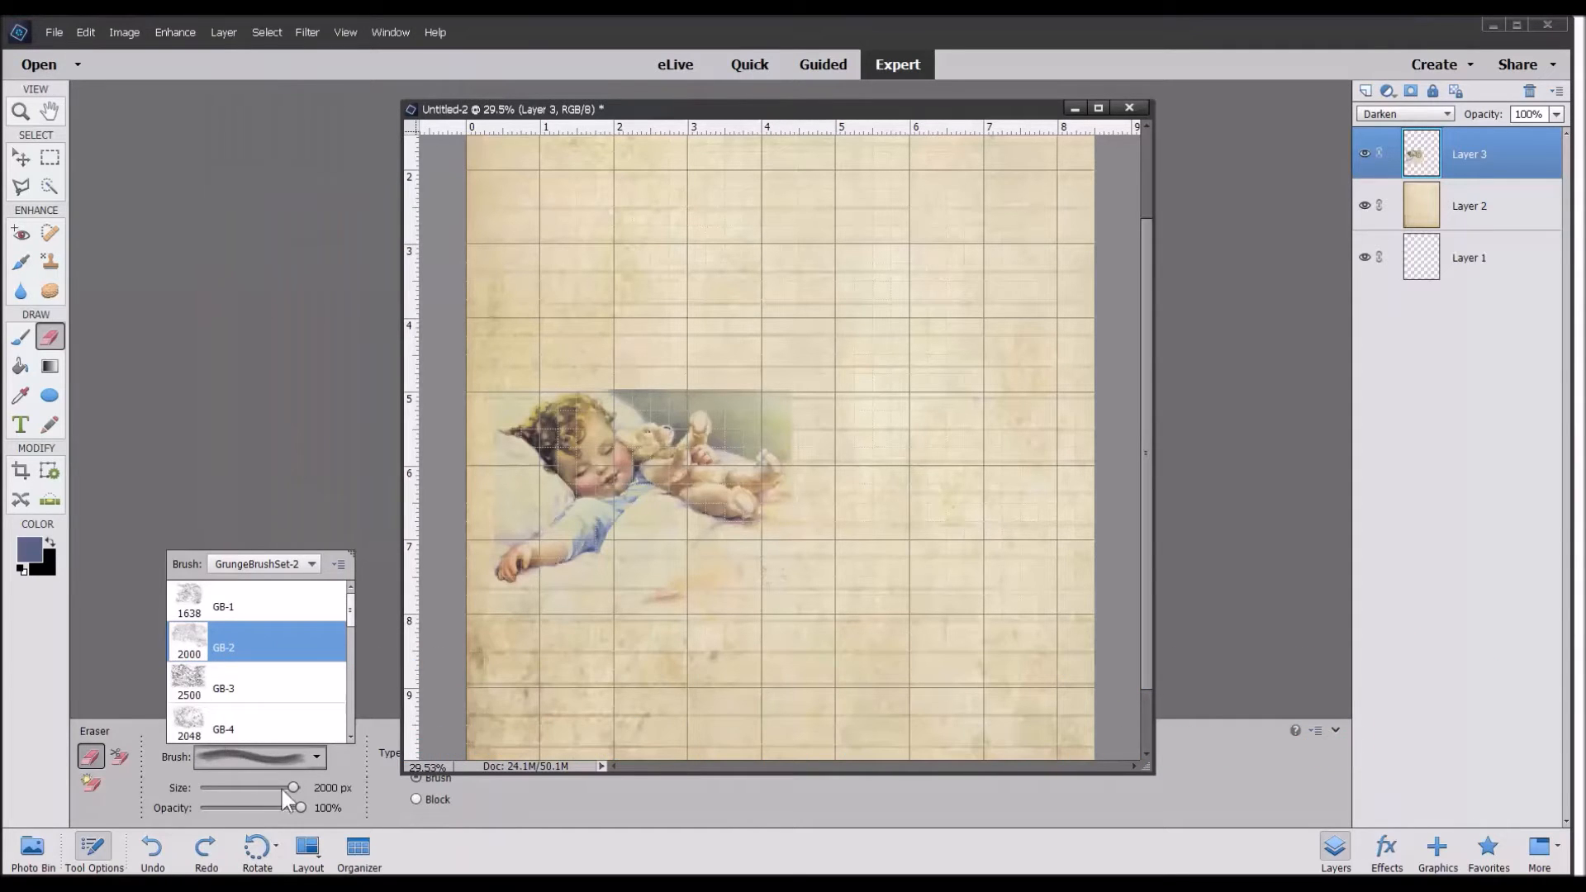
Erase the grey backdrop above the teddy bear on Layer 3 with the grunge eraser at 701 px.
left_click_drag(293, 787, 255, 785)
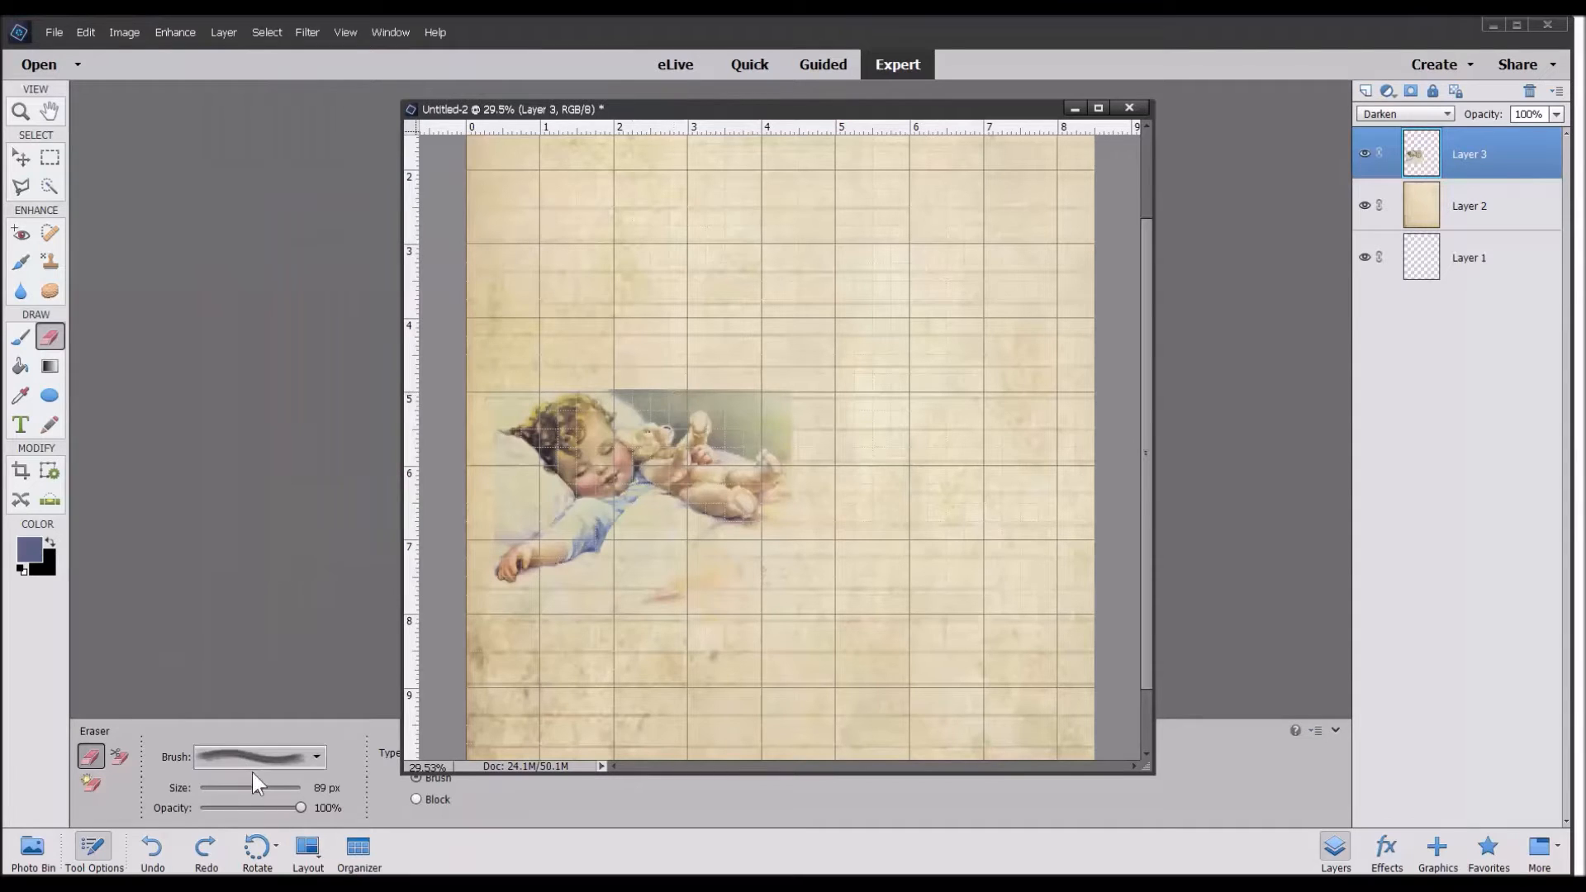
left_click_drag(254, 790, 272, 790)
left_click(834, 336)
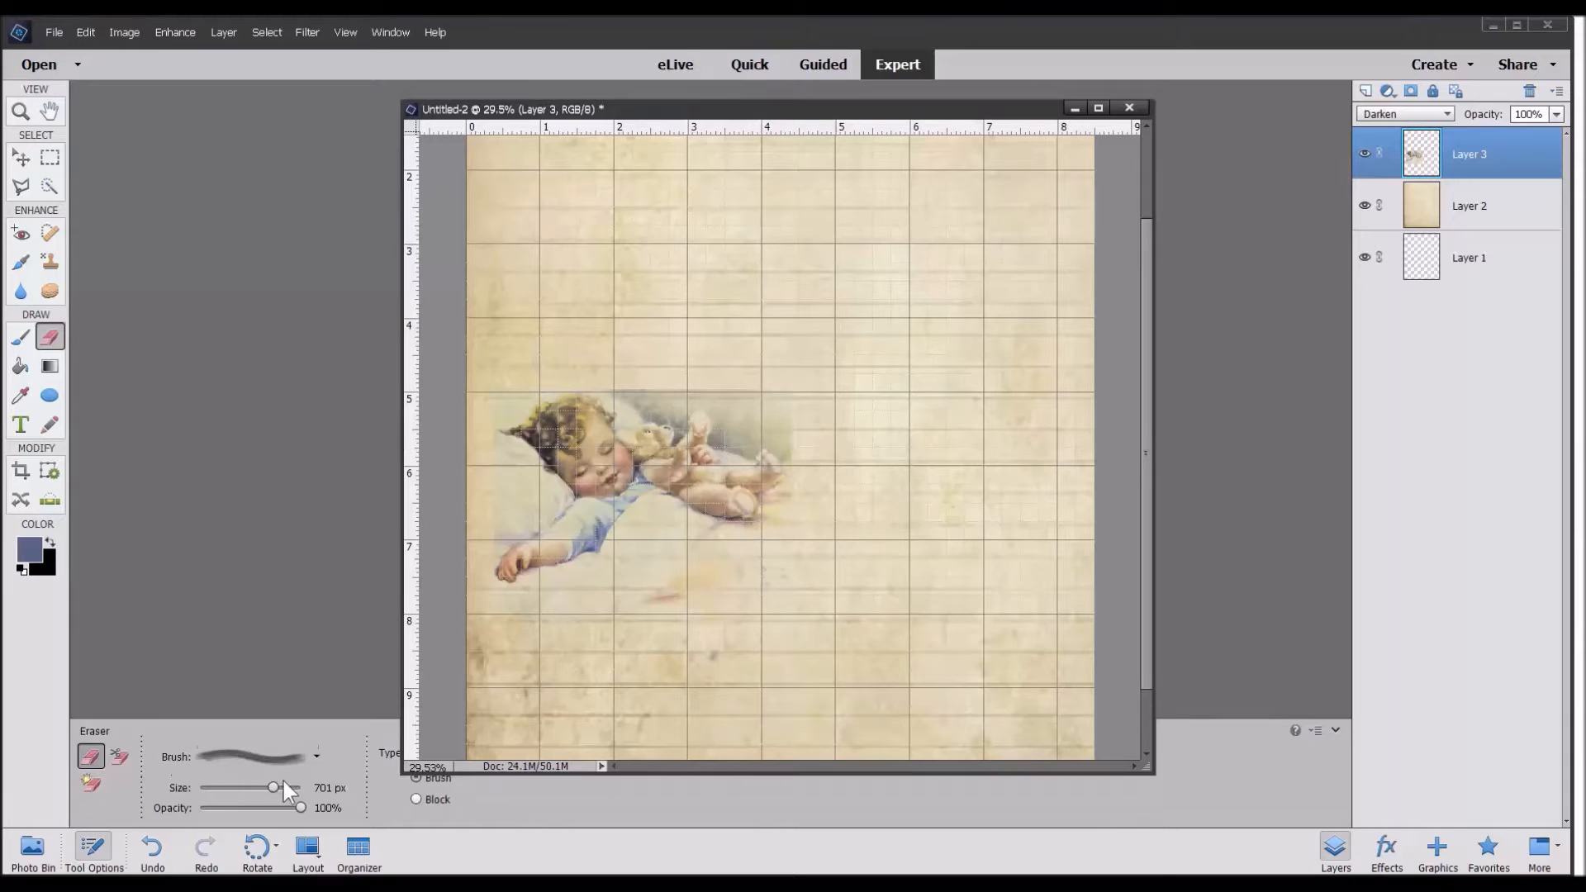
Reduce the eraser to 55 px, undo the last stroke, and soften the picture edge beside the bear's feet.
left_click_drag(270, 783, 242, 785)
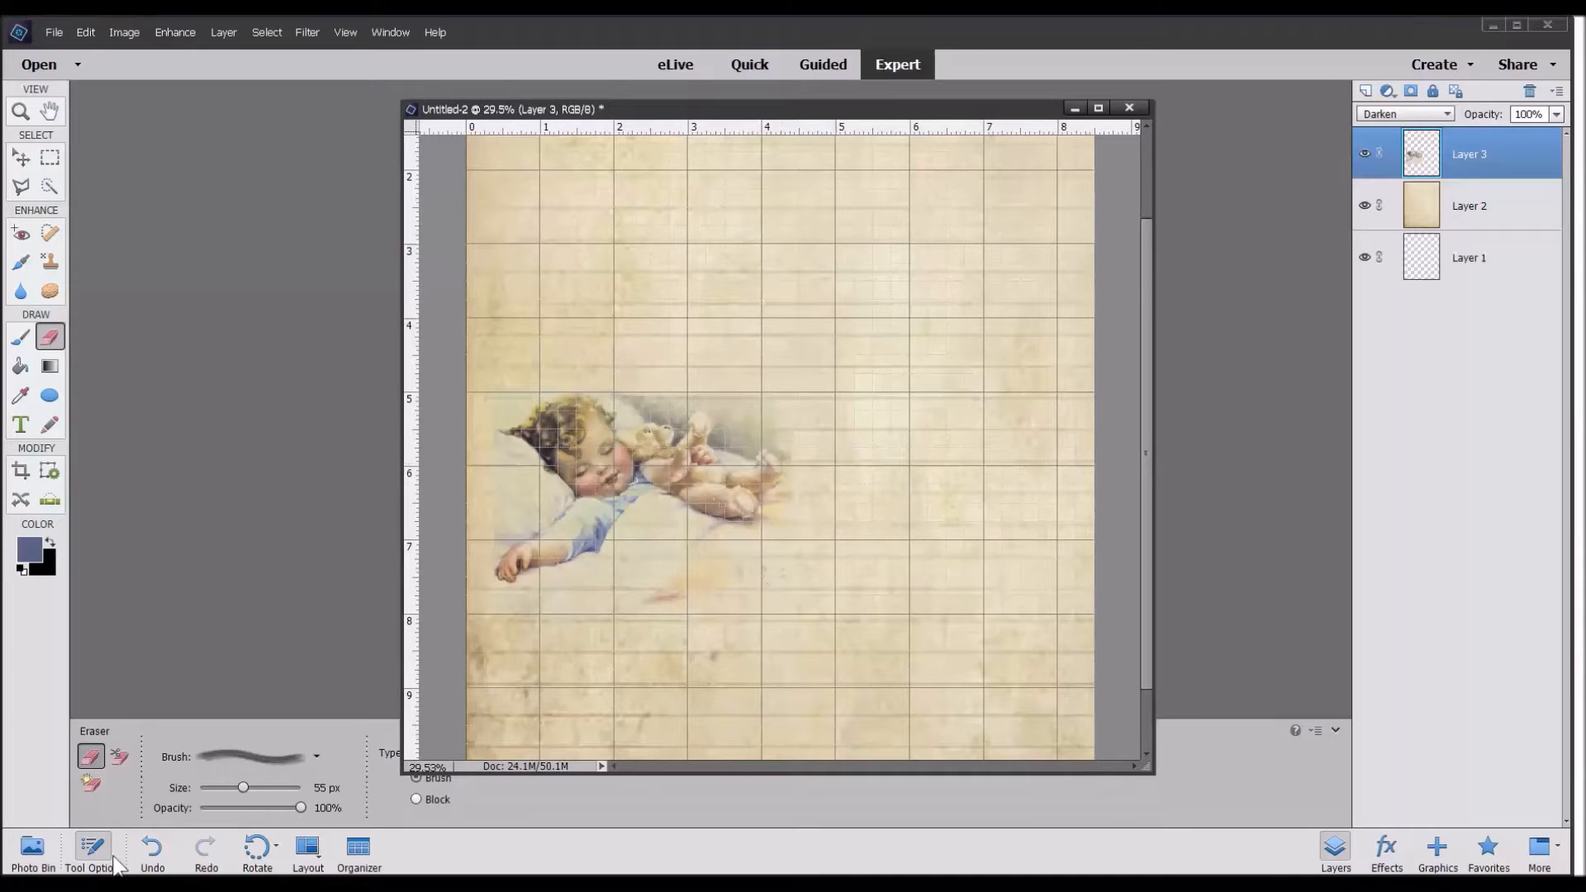
left_click(152, 847)
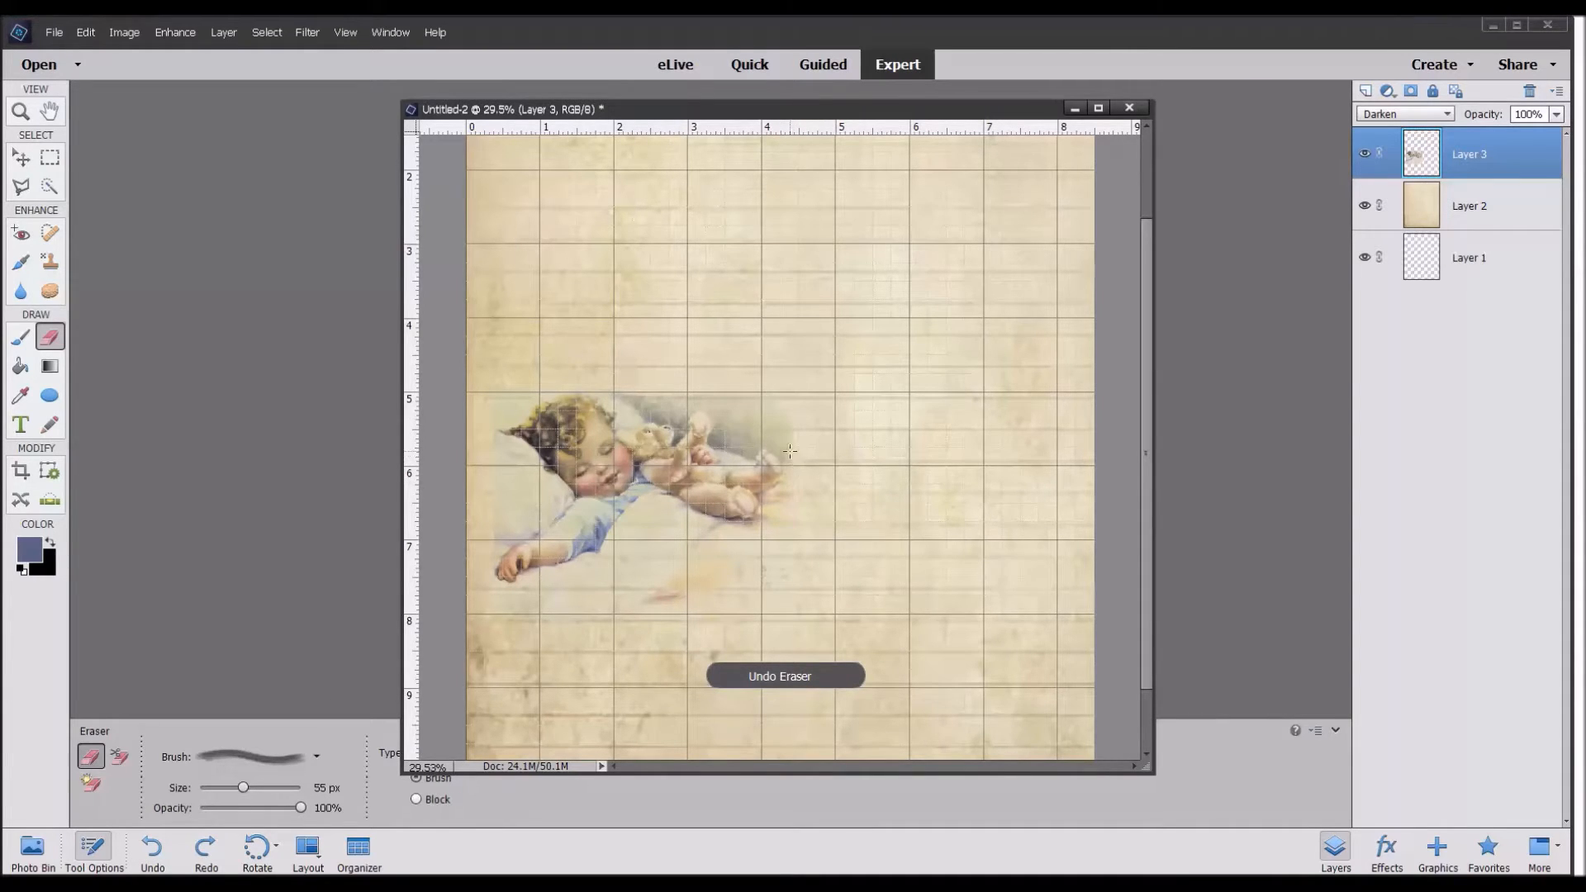
left_click_drag(797, 501, 791, 490)
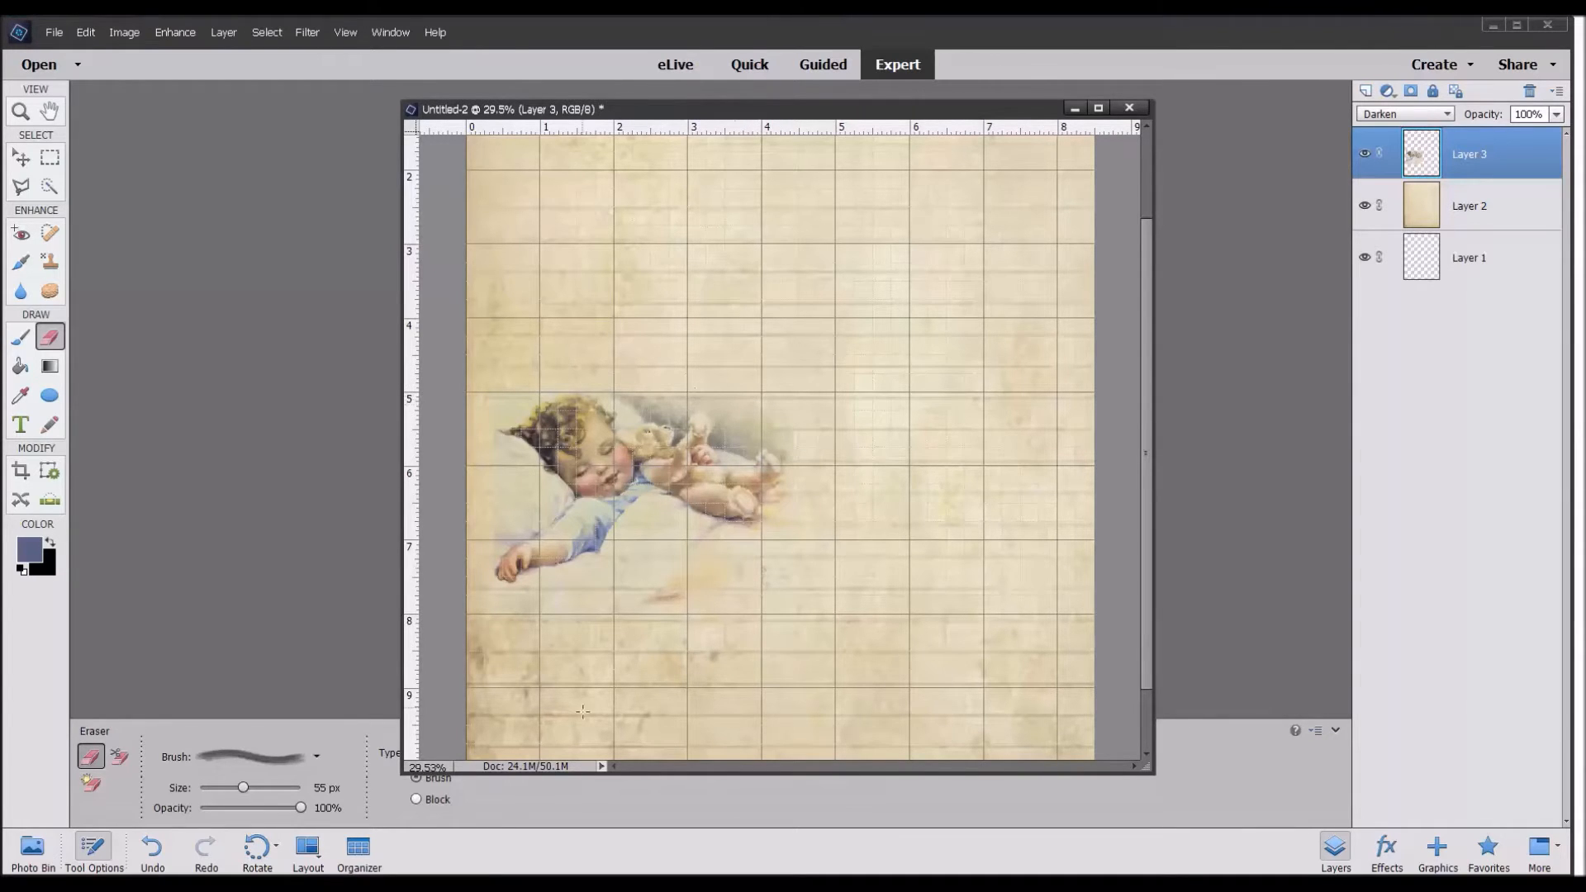
Add a text box containing the character B above the baby picture in 144 pt Vintage Frames_22 Regular.
left_click(22, 427)
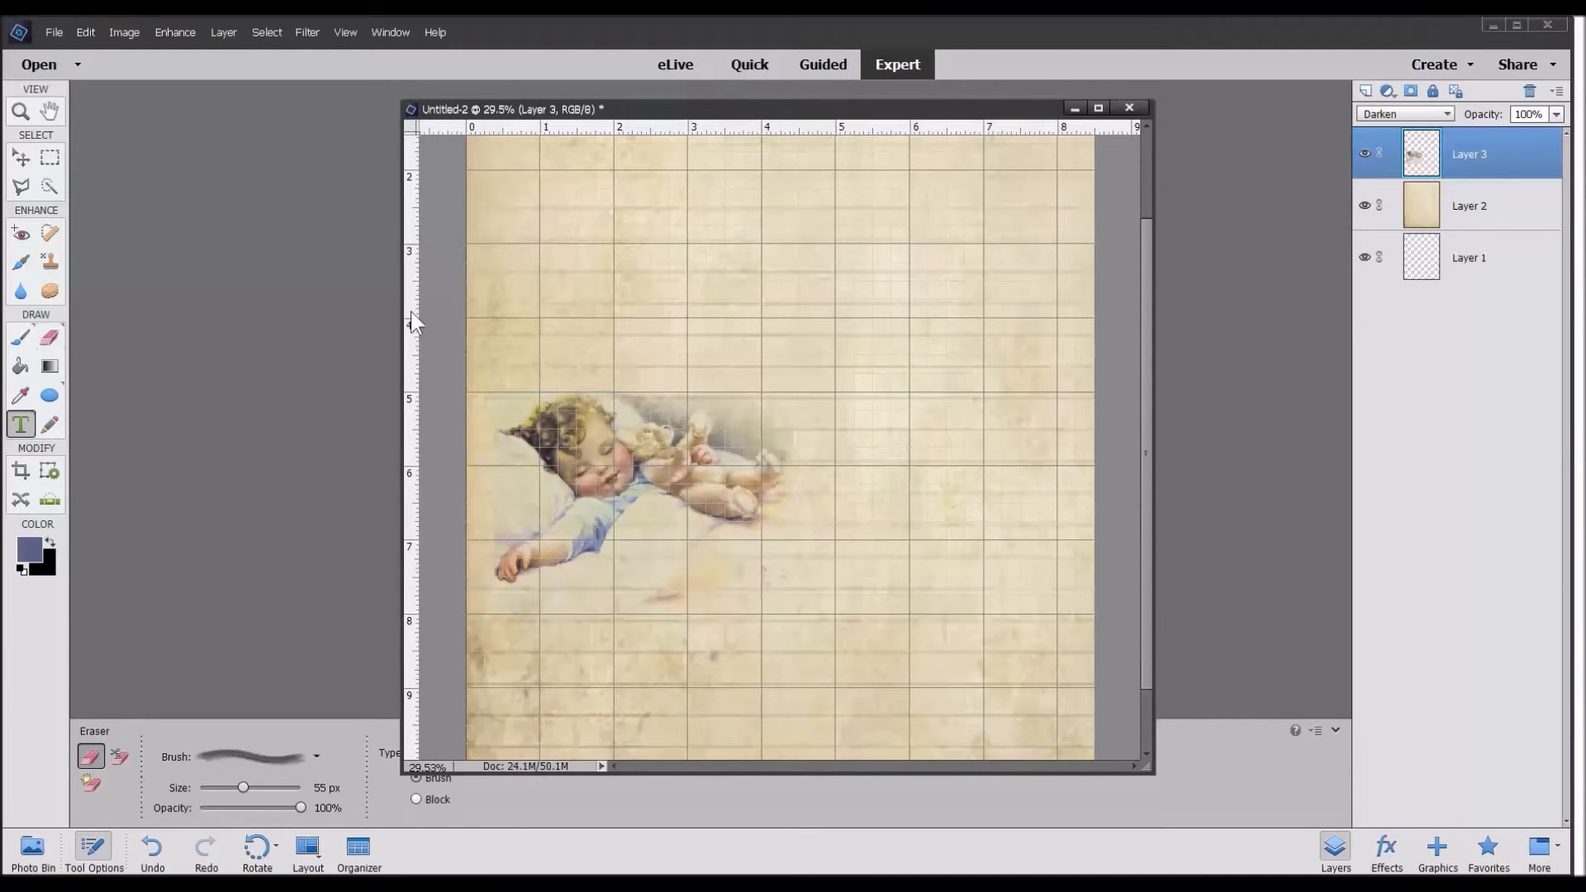
left_click_drag(642, 189, 928, 354)
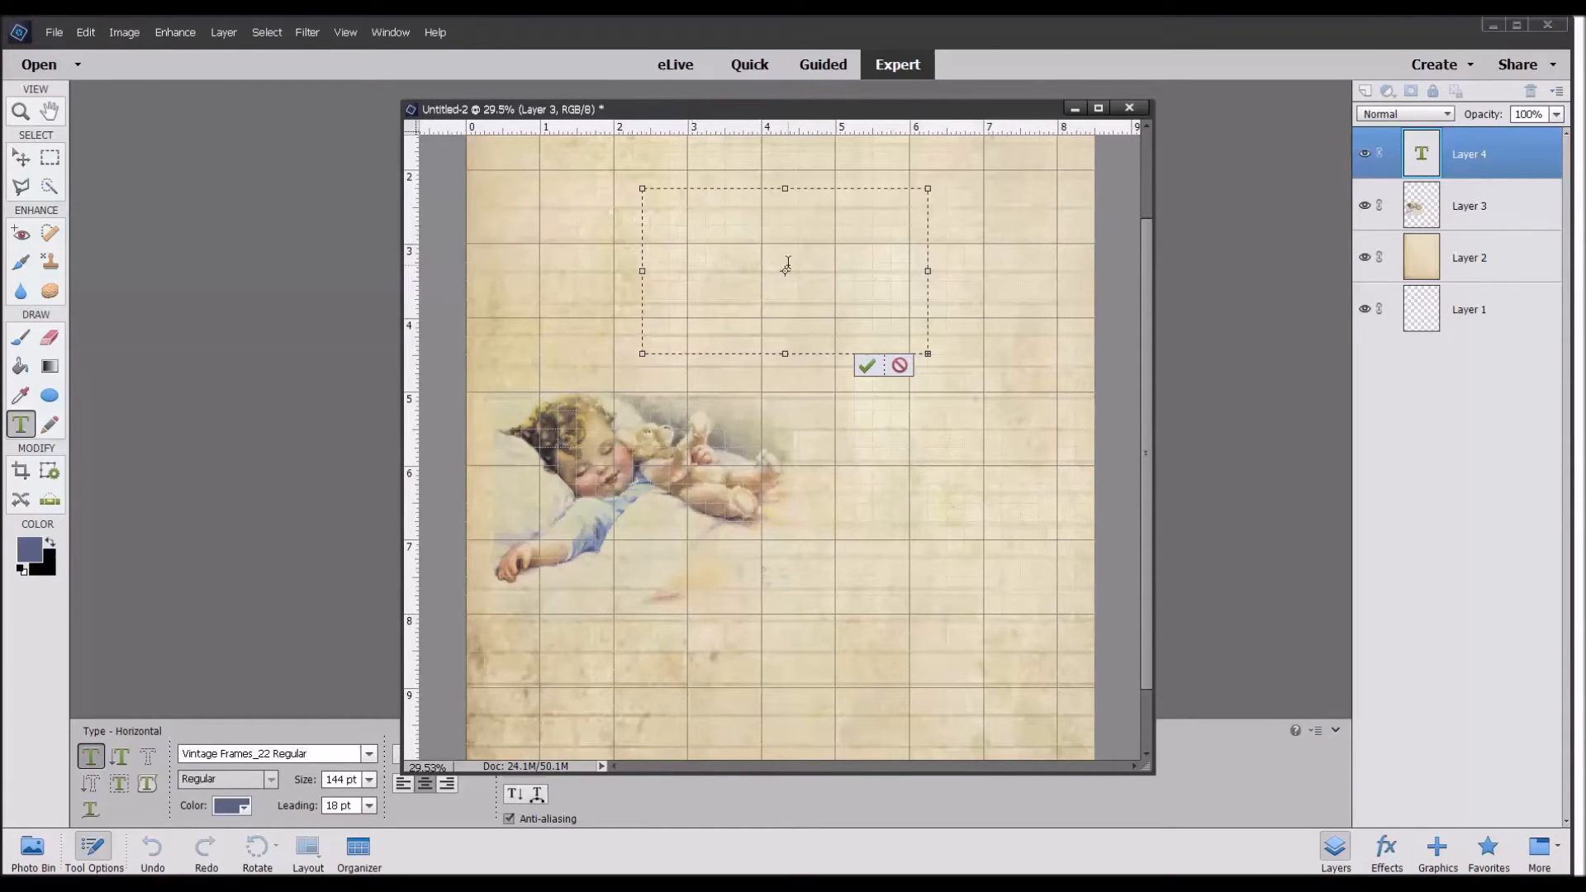
left_click(867, 366)
Draw a second, larger text box above the baby picture, try the characters A and B, and clear it.
left_click_drag(684, 194, 1013, 410)
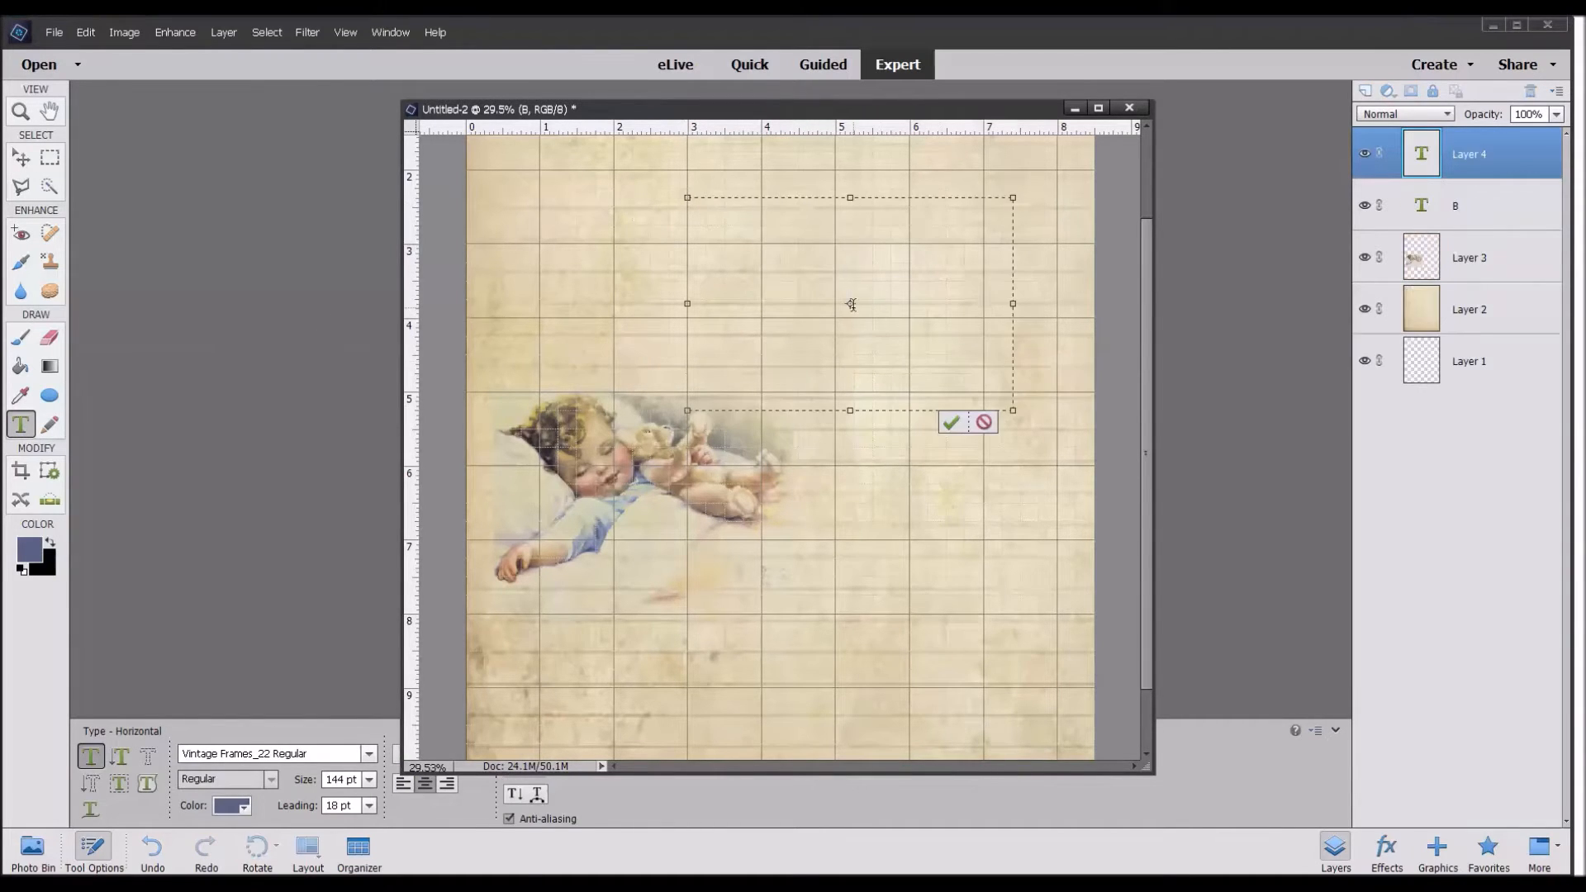
type("A")
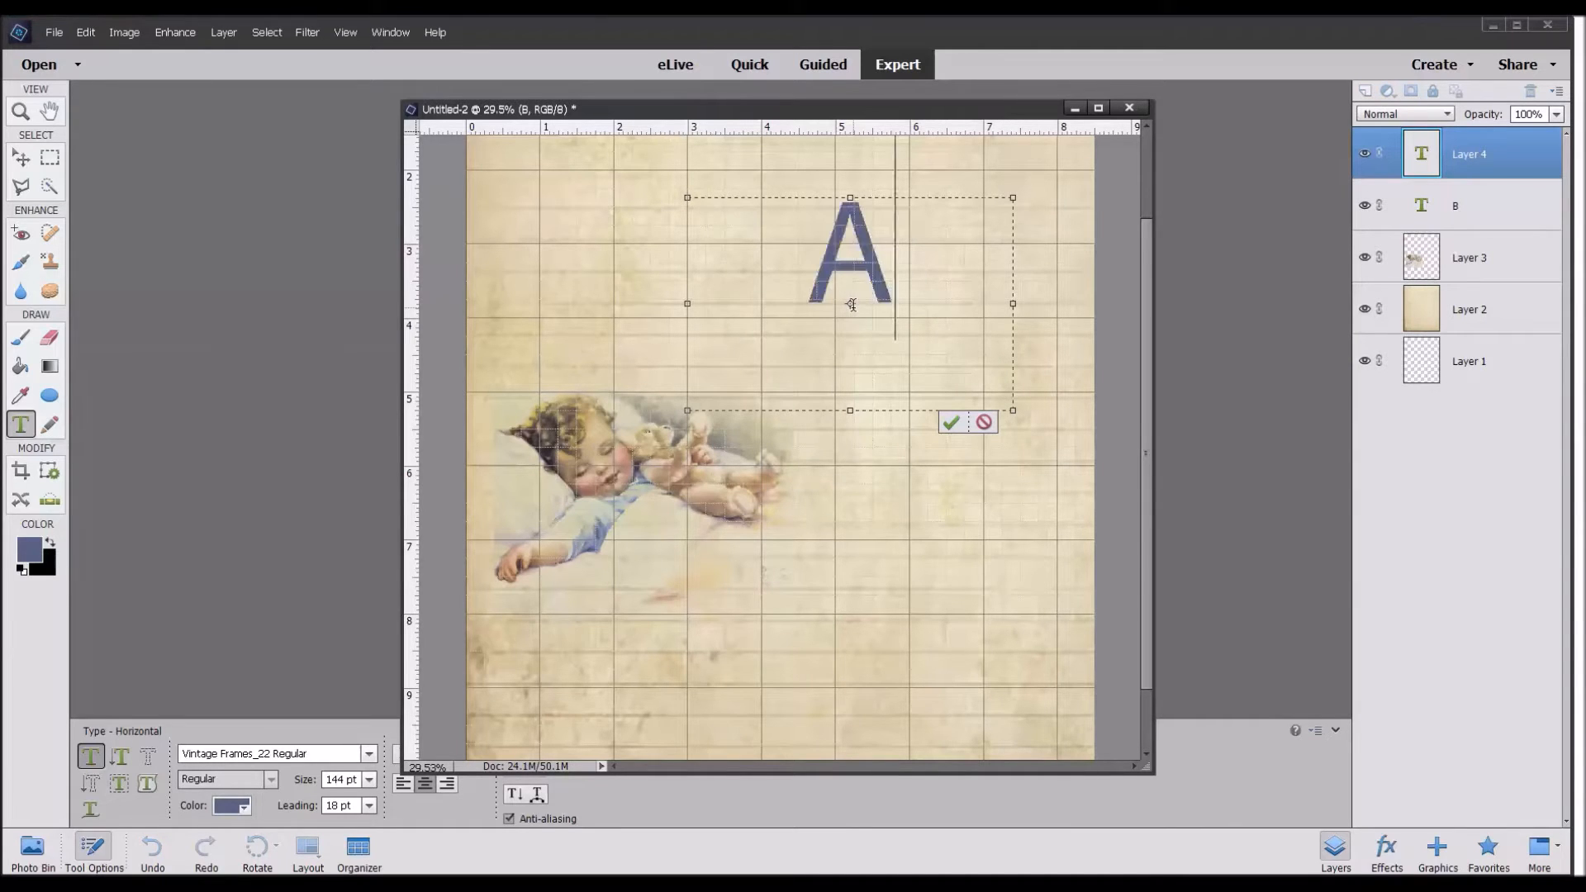
key("BackSpace")
type("B")
key("BackSpace")
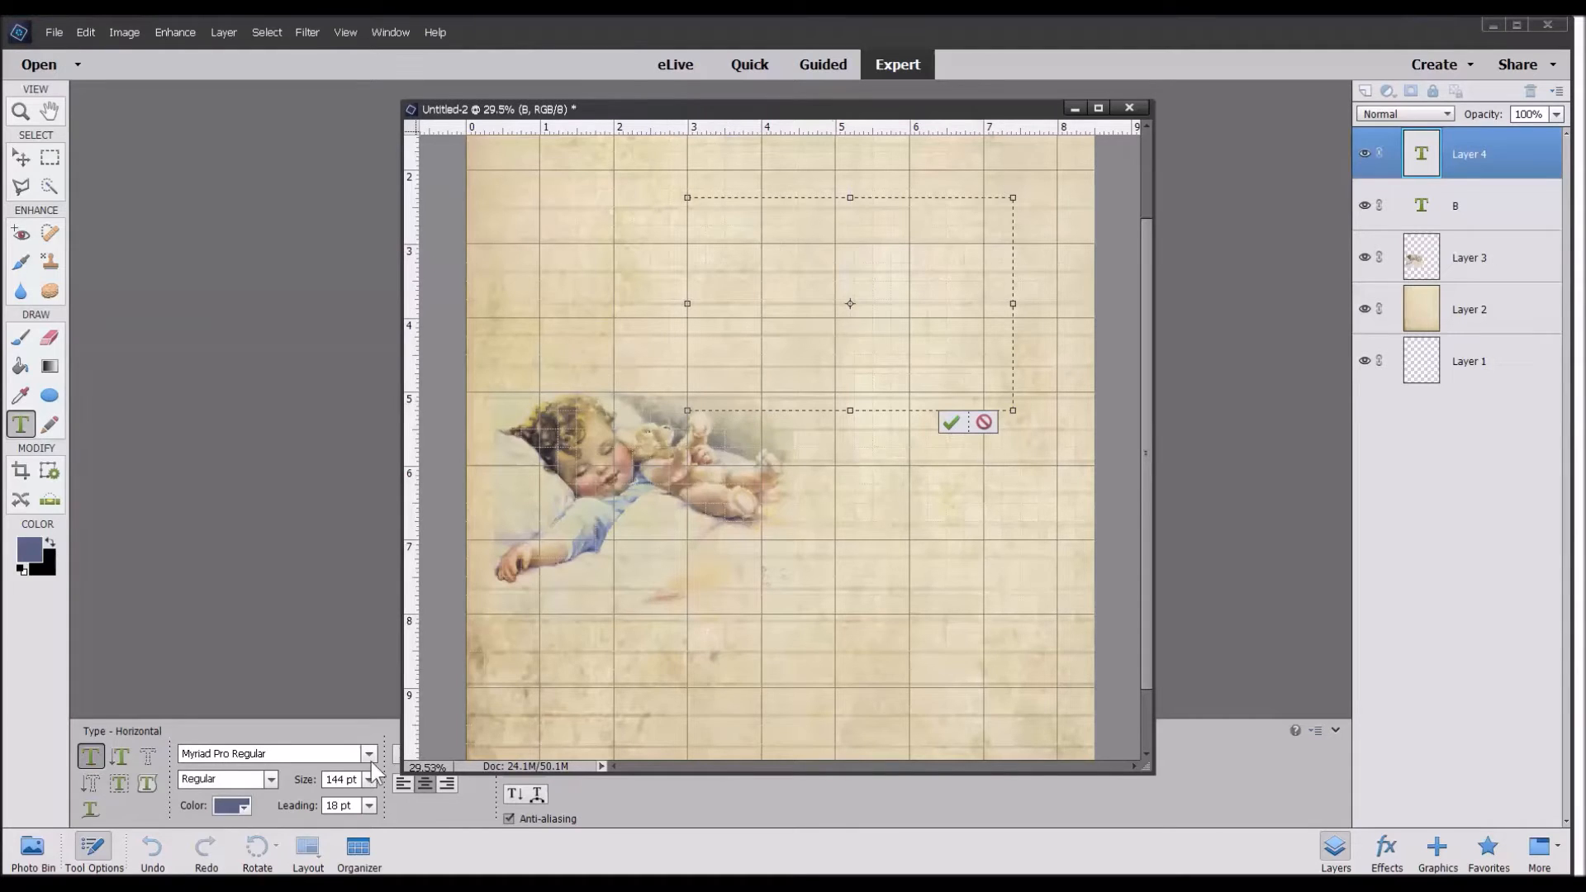
Try the b and c panel glyphs of the Vintage Panels_022 Regular font in the text box, deleting each.
left_click(272, 754)
type("vint")
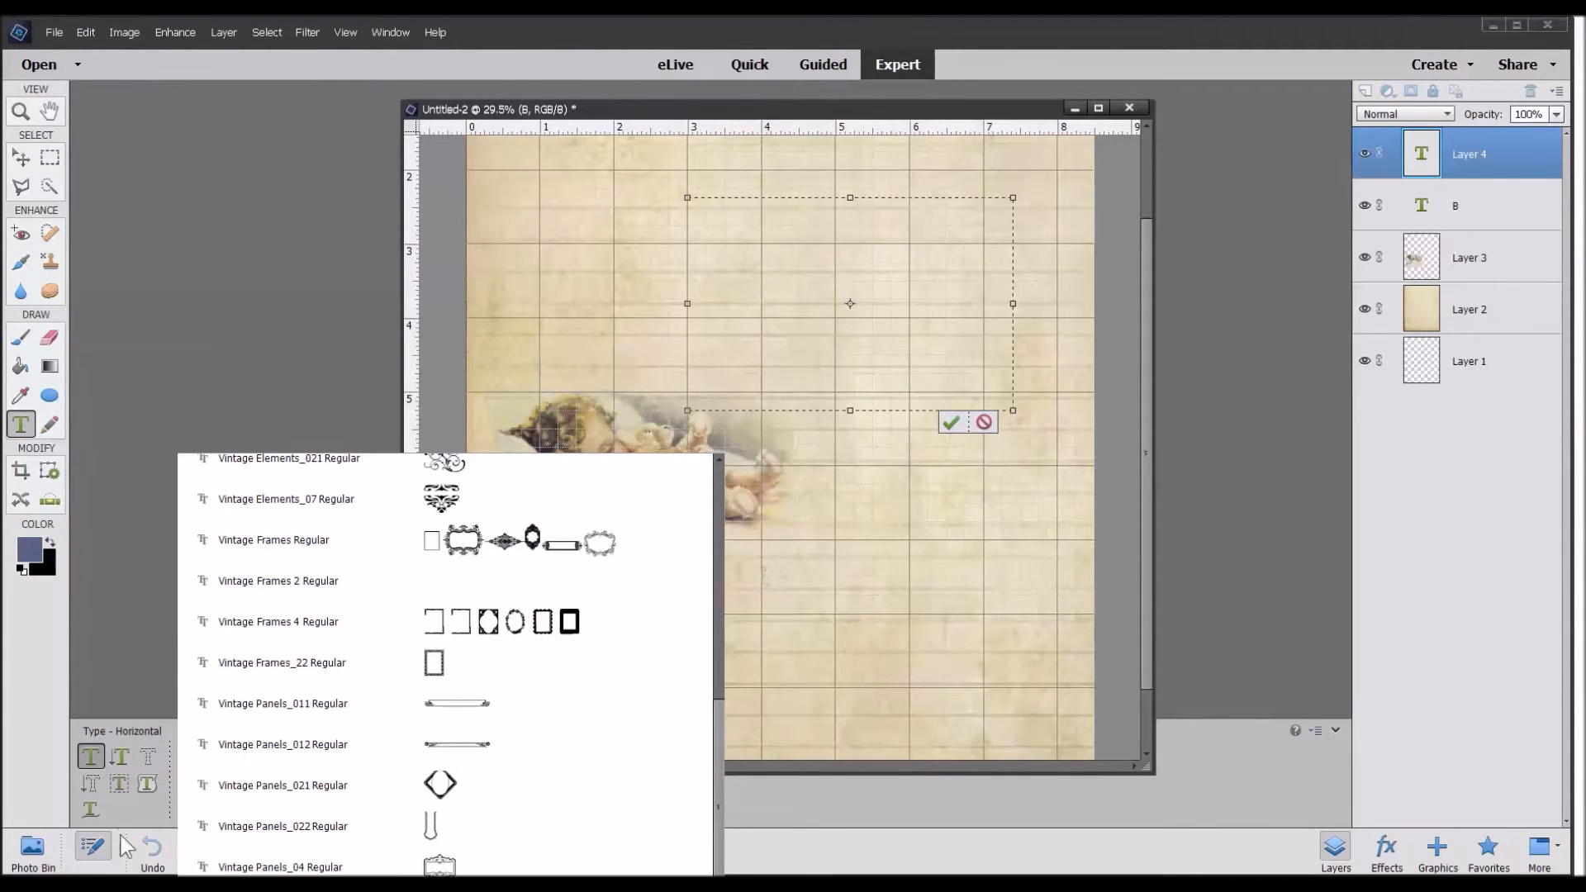
left_click(282, 826)
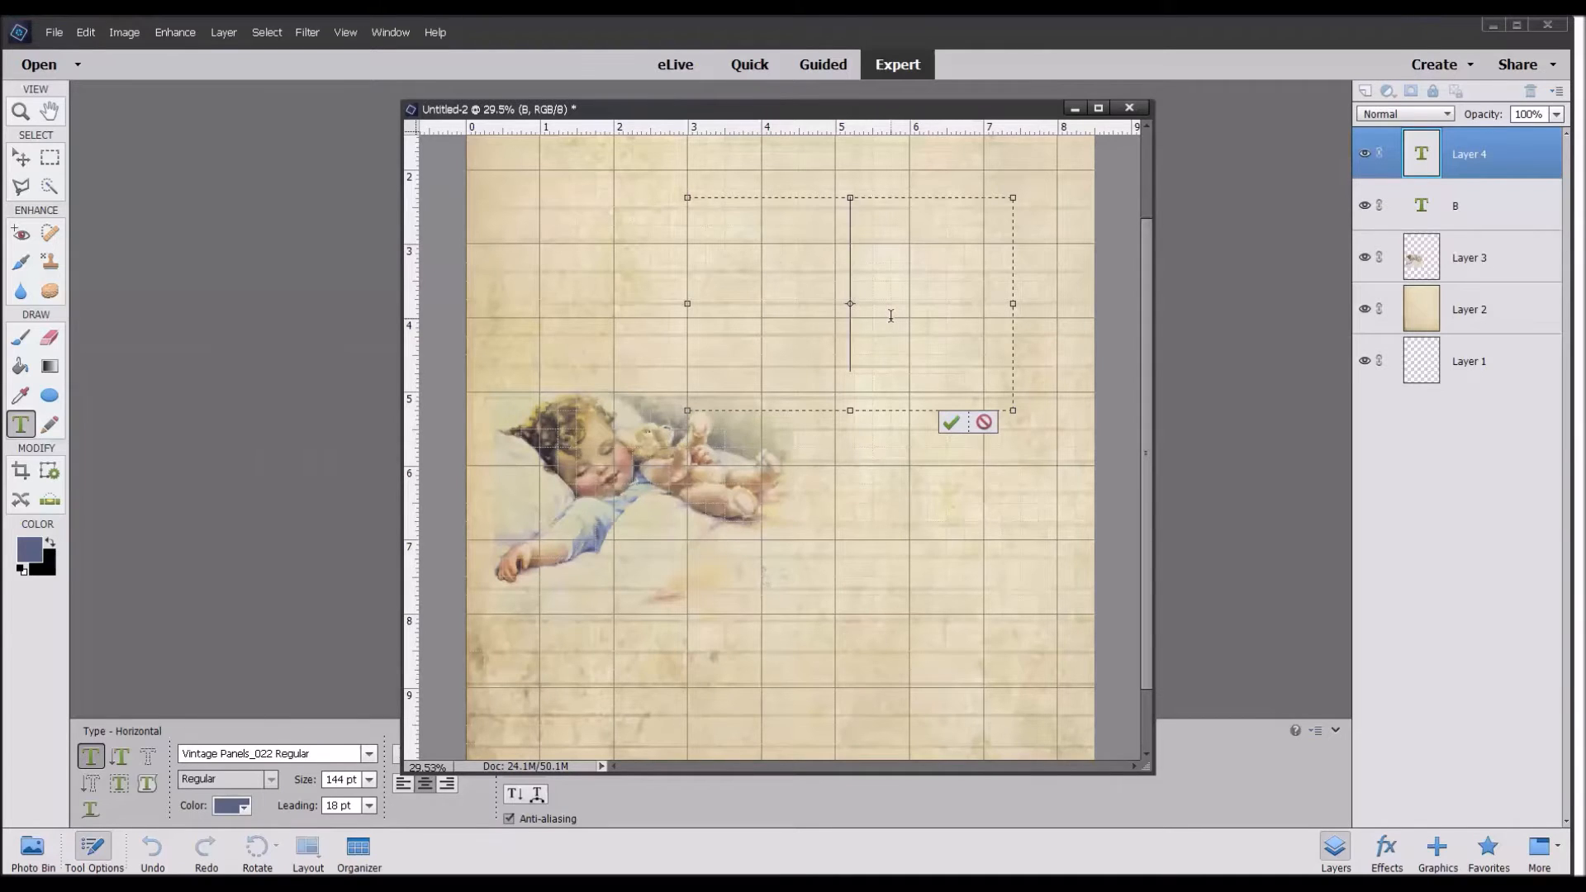
type("b")
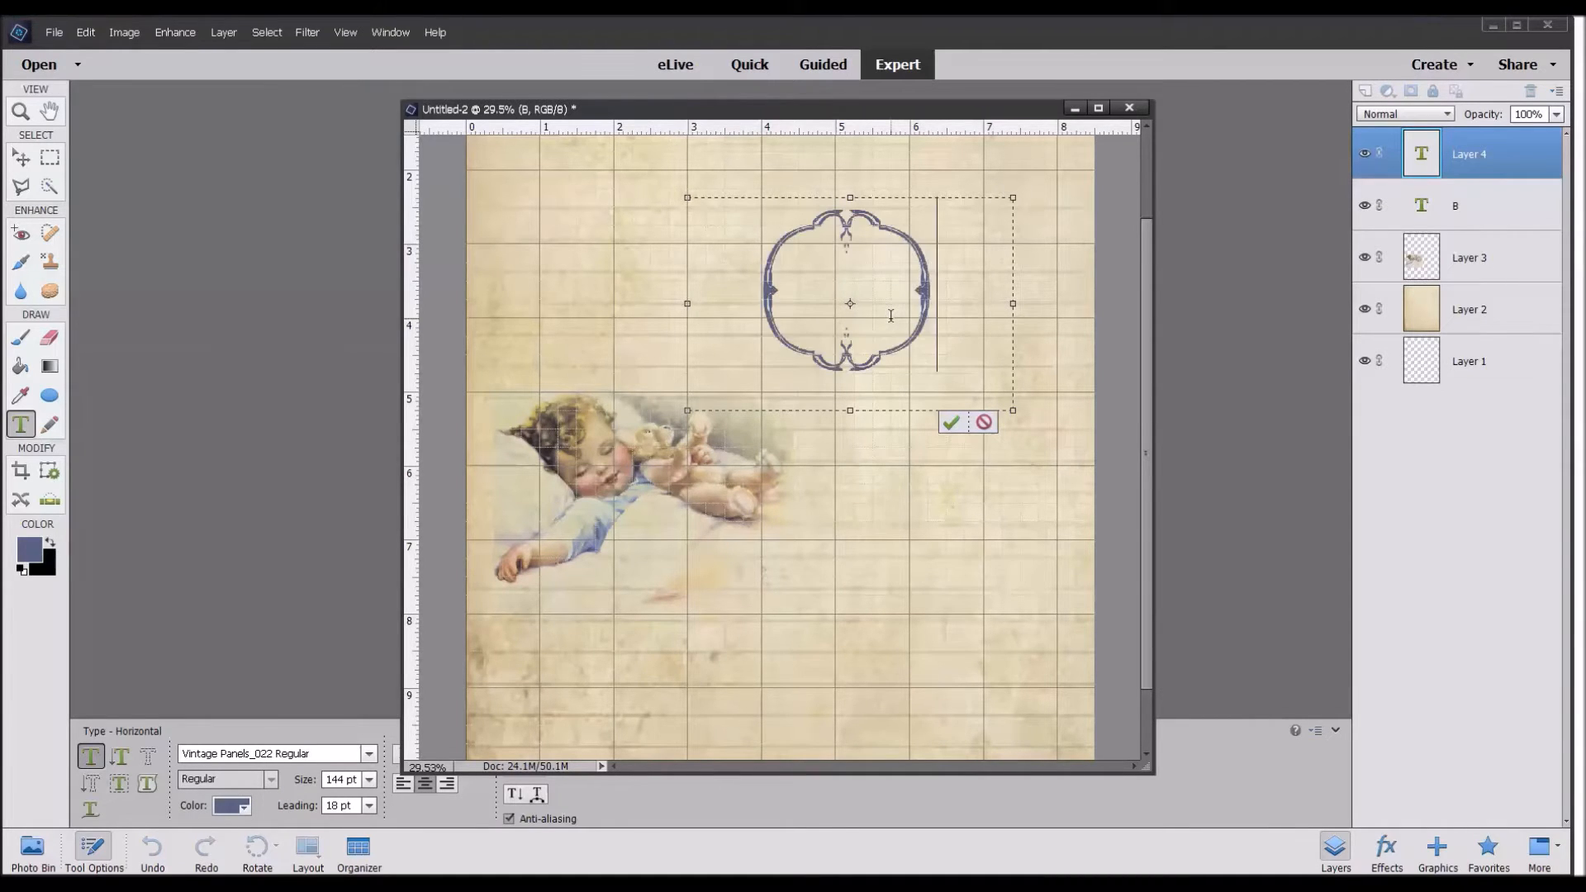
key("BackSpace")
type("c")
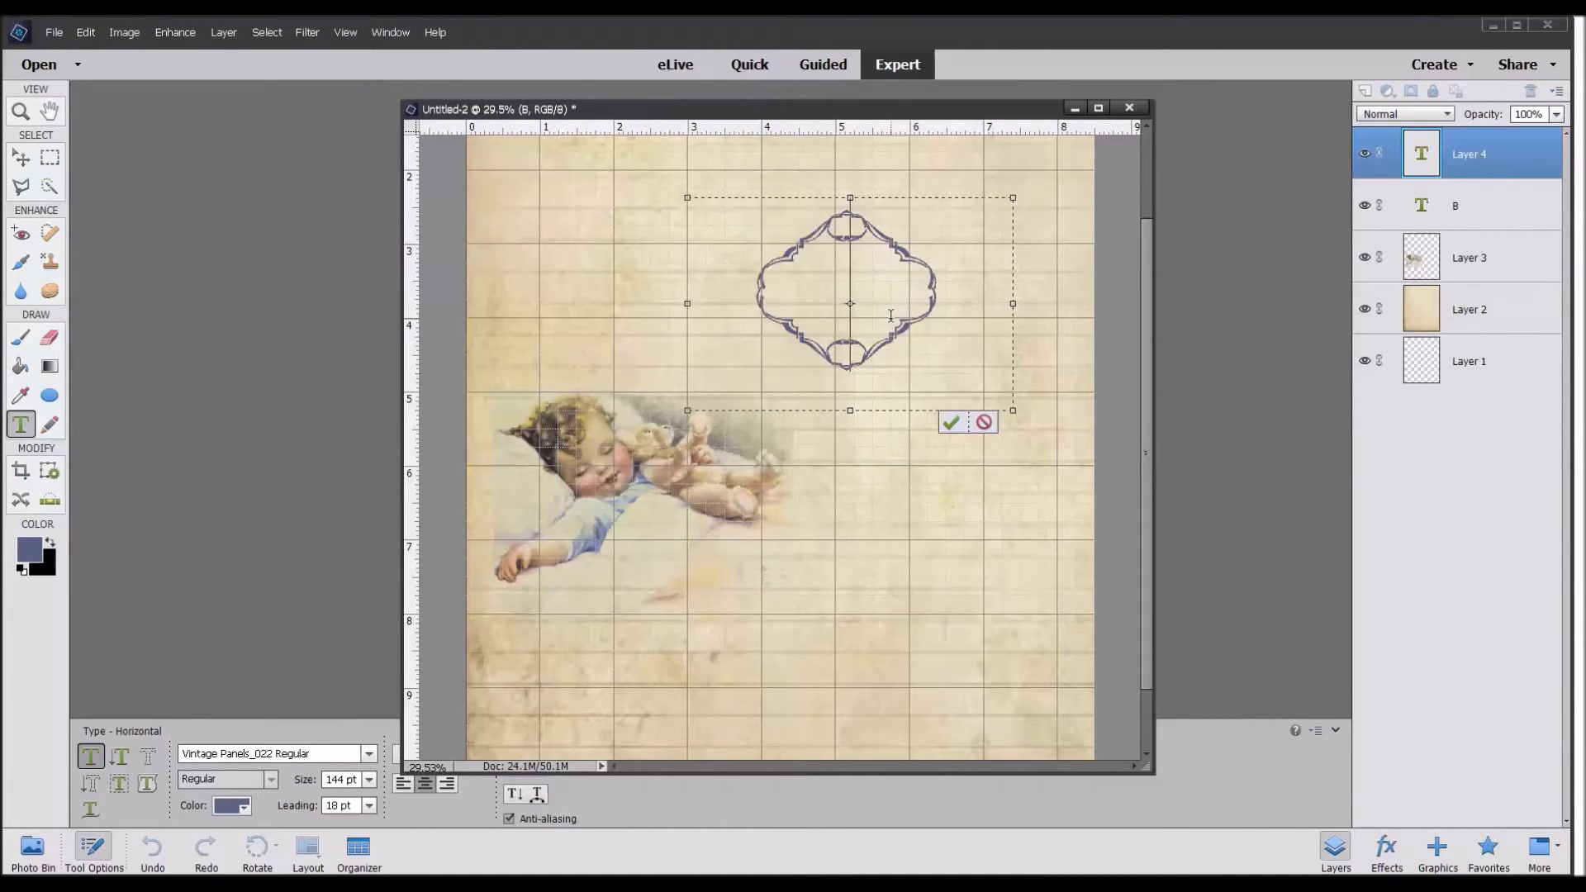
key("BackSpace")
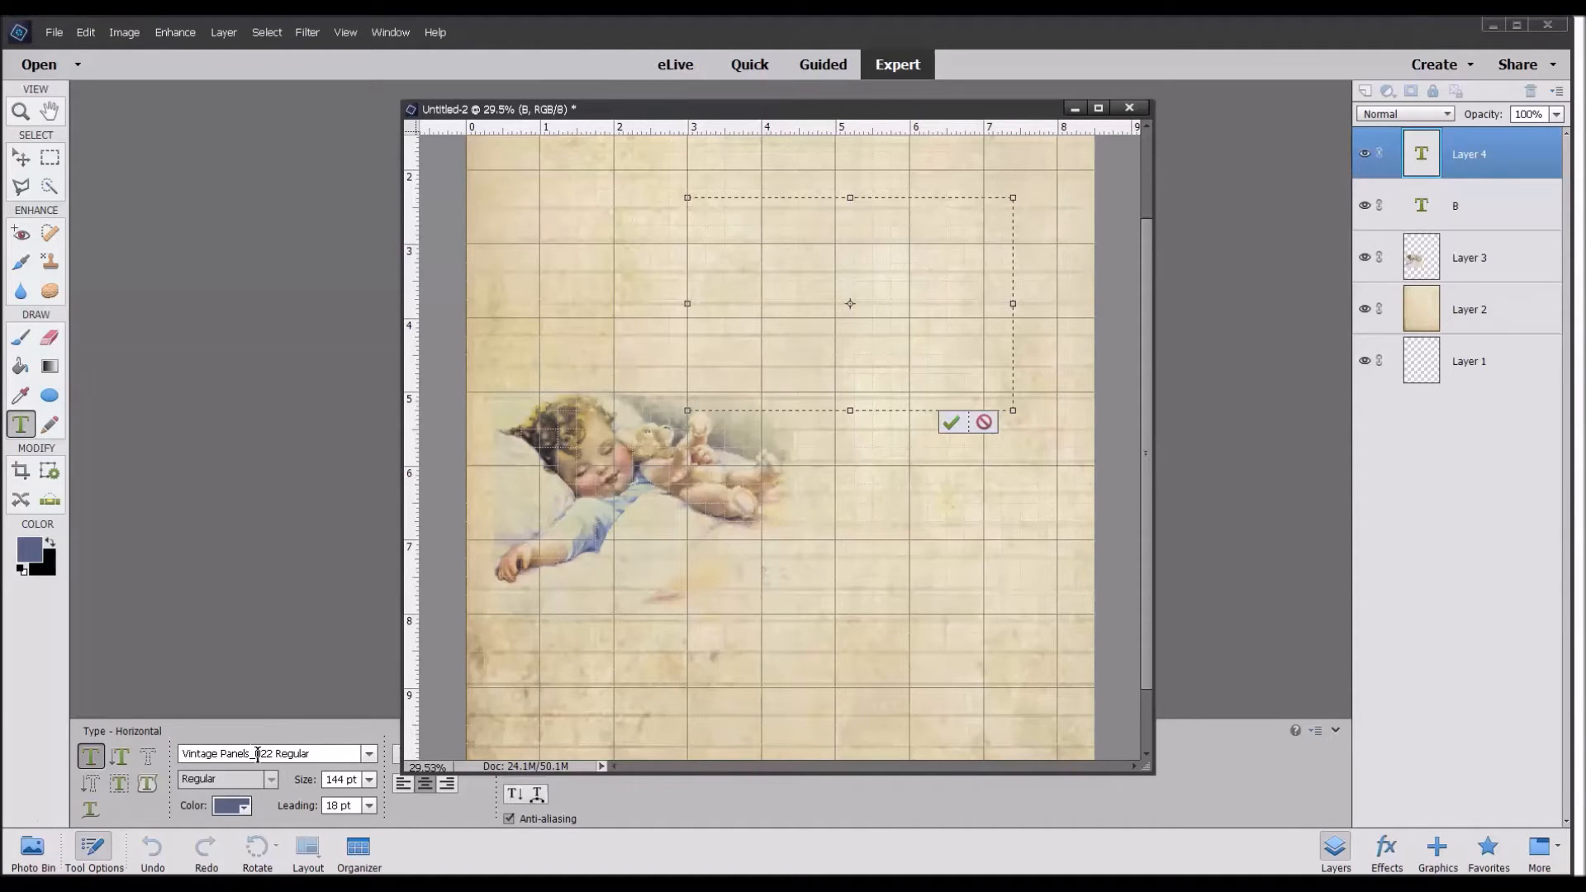
Switch the text font to Vintage Frames_22 Regular and insert the oval frame glyph A, deleting the extra characters.
left_click(370, 754)
left_click(370, 754)
left_click(369, 754)
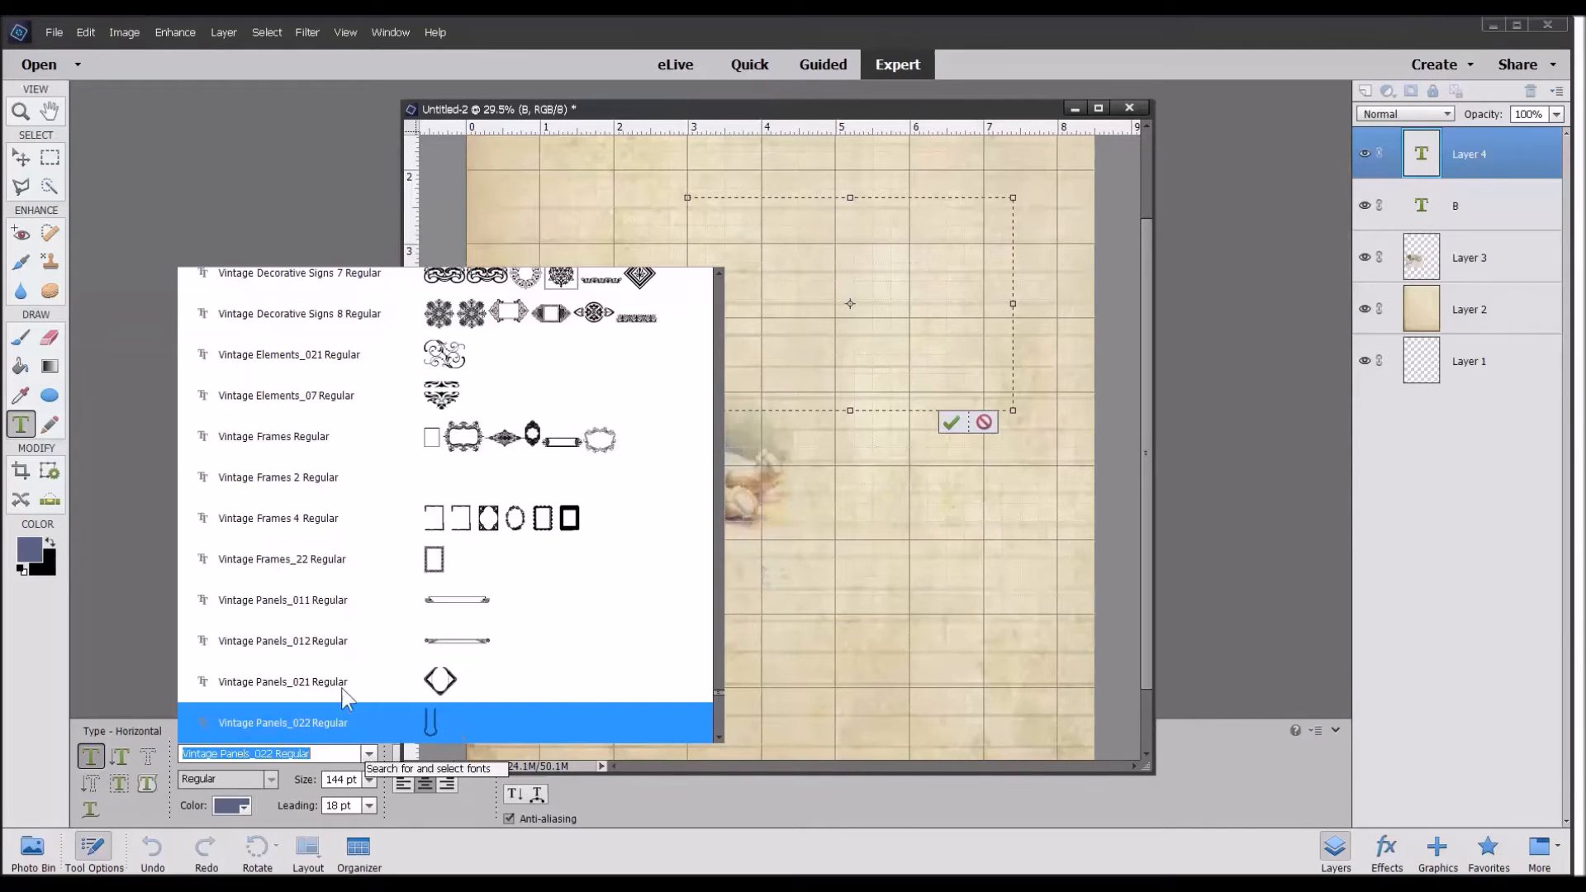
scroll(310, 629, "down", 1)
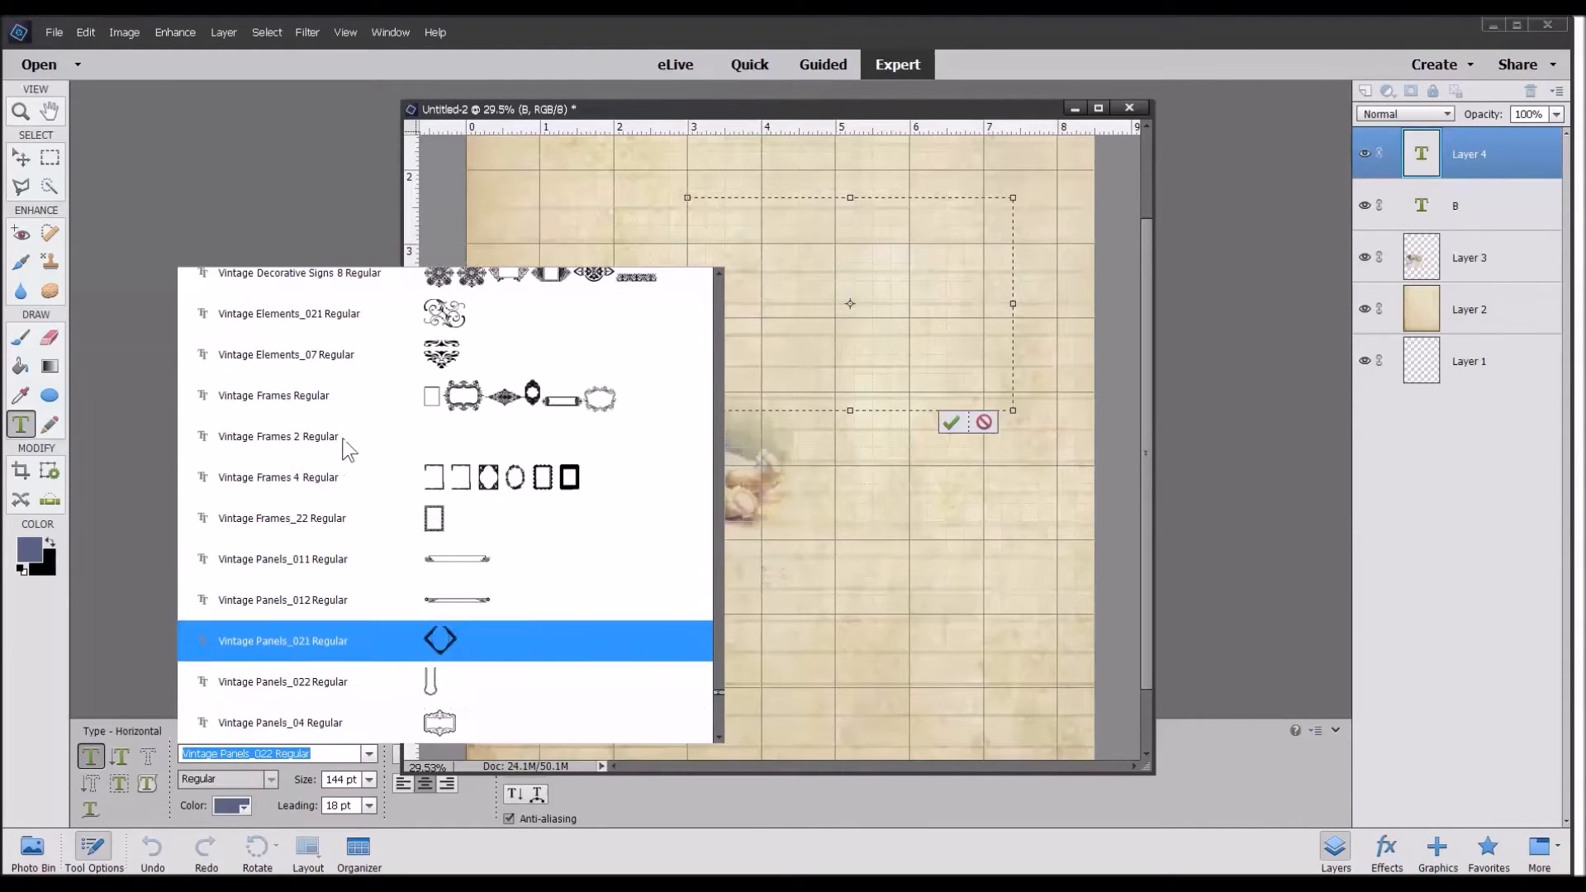
left_click(309, 517)
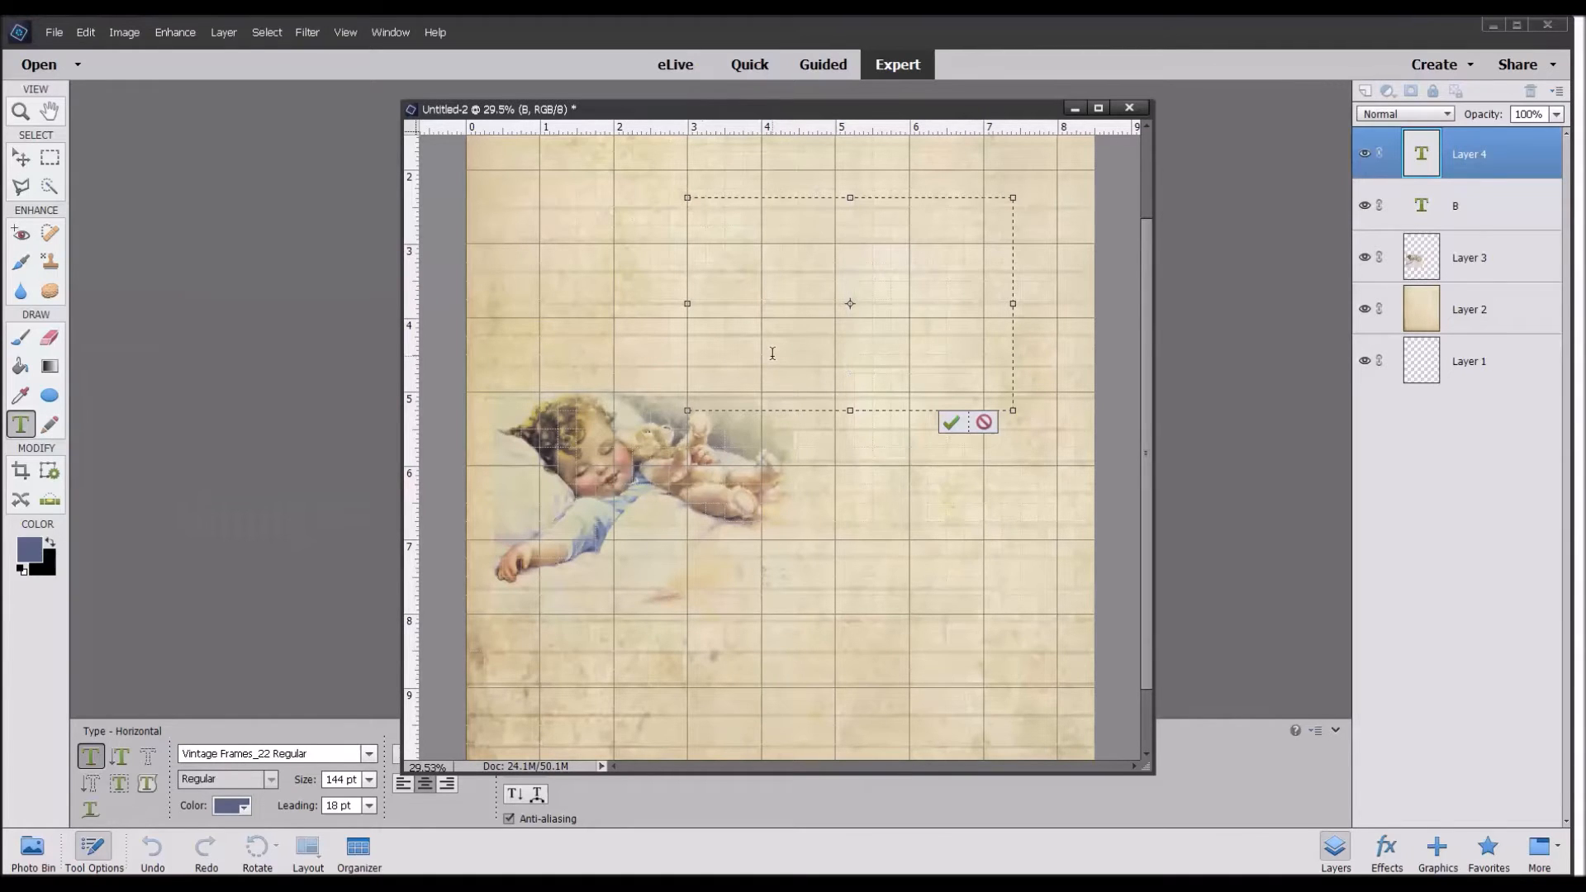
type("A=C")
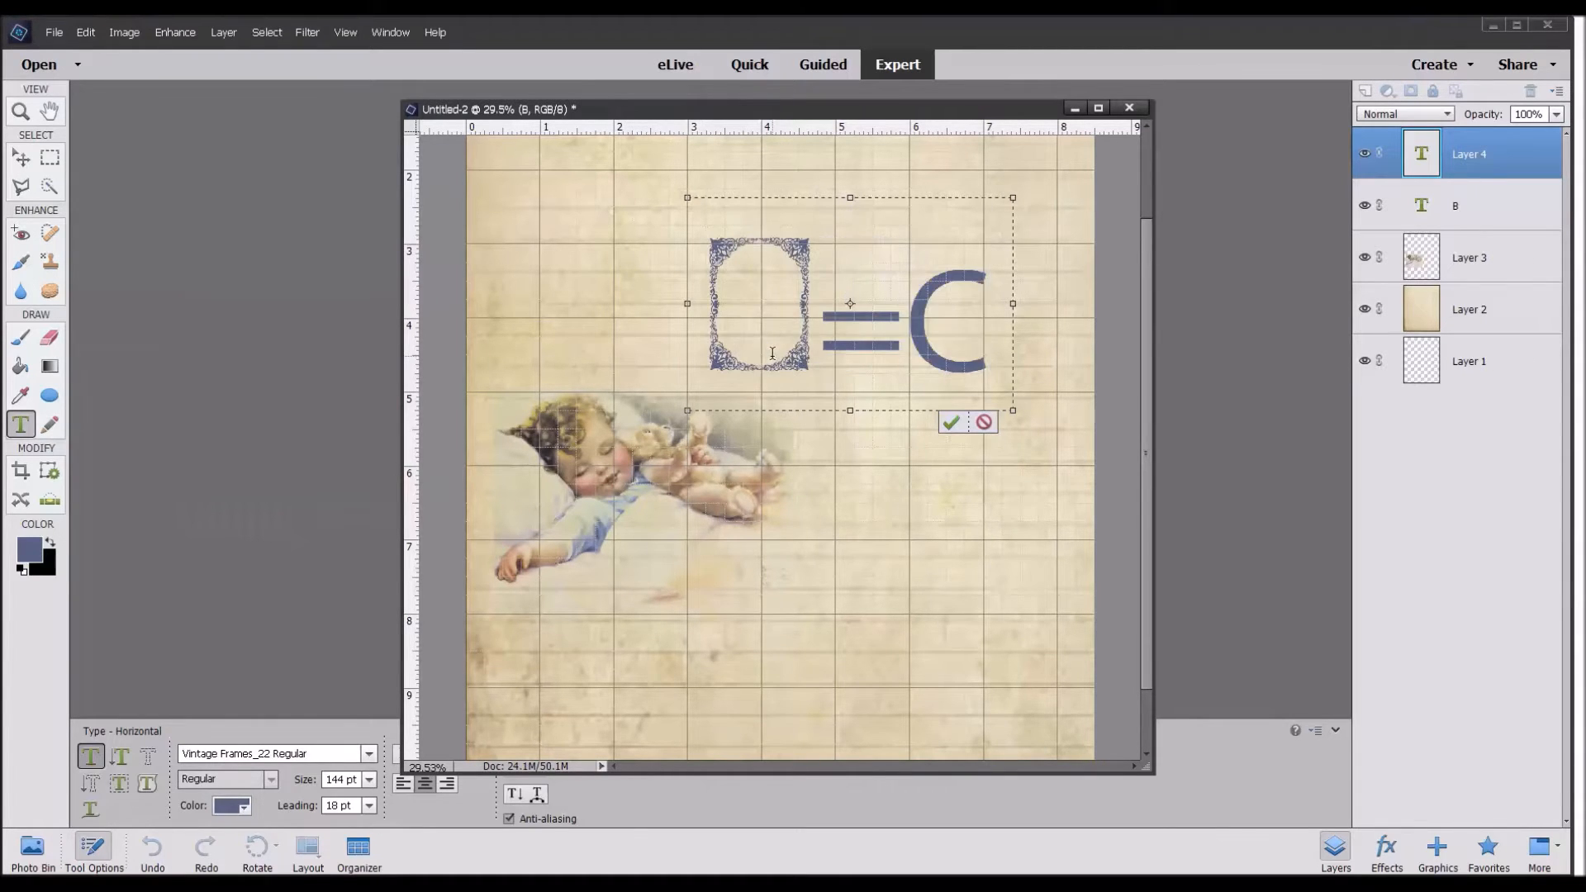
key("BackSpace")
key("BackSpace")
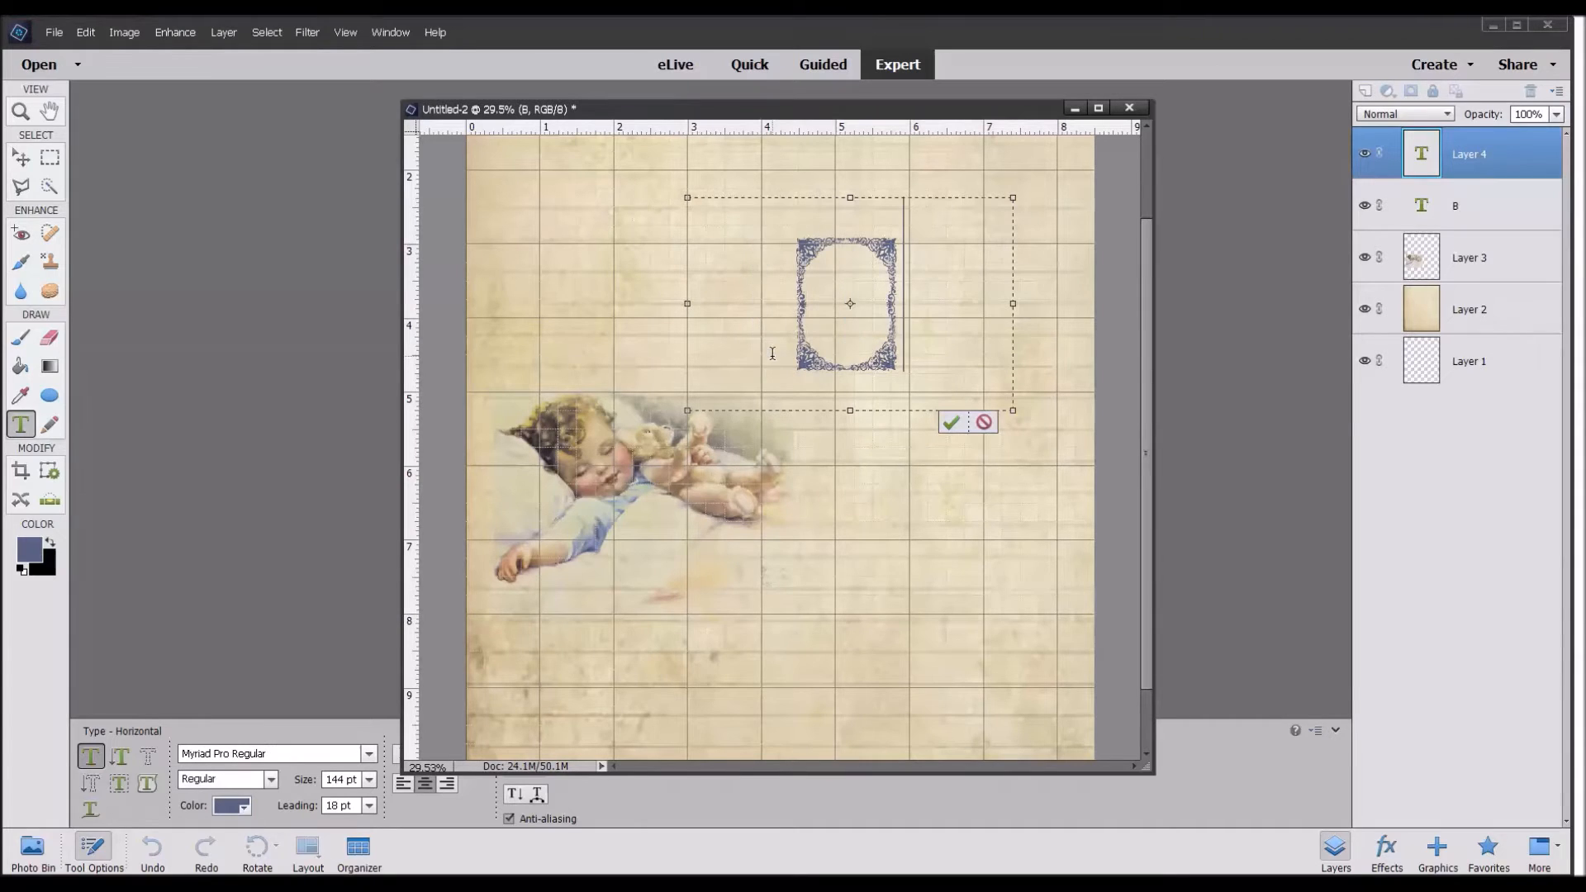
Try other frame glyphs such as D beside the oval frame, deleting each one.
type("C")
key("BackSpace")
type("D")
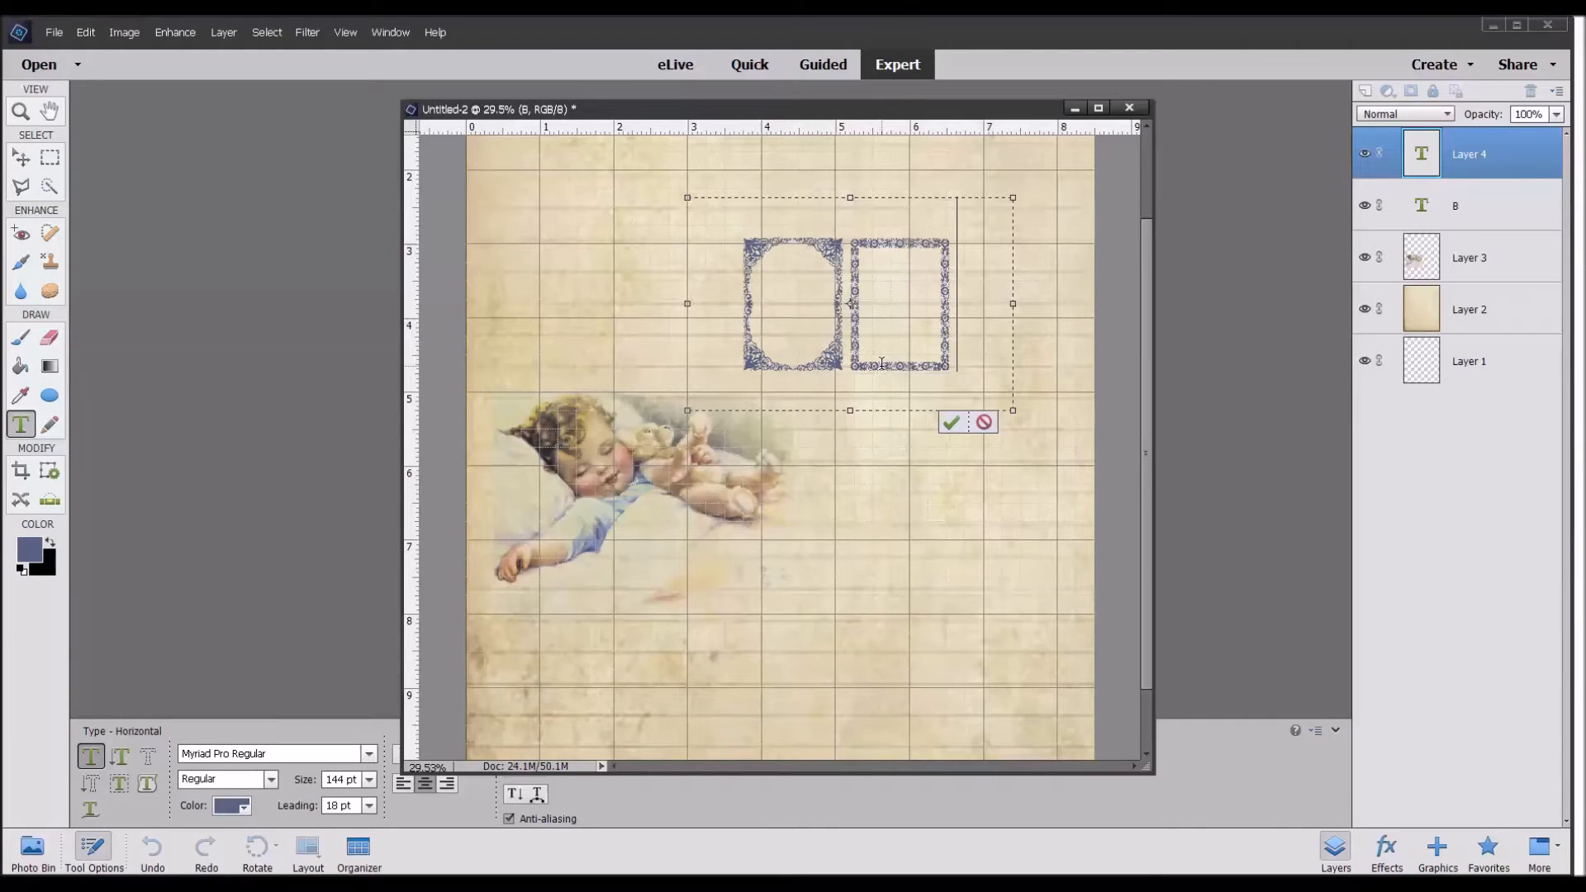
key("BackSpace")
type("D")
key("BackSpace")
type("D")
key("BackSpace")
type("D")
key("BackSpace")
type("D")
key("BackSpace")
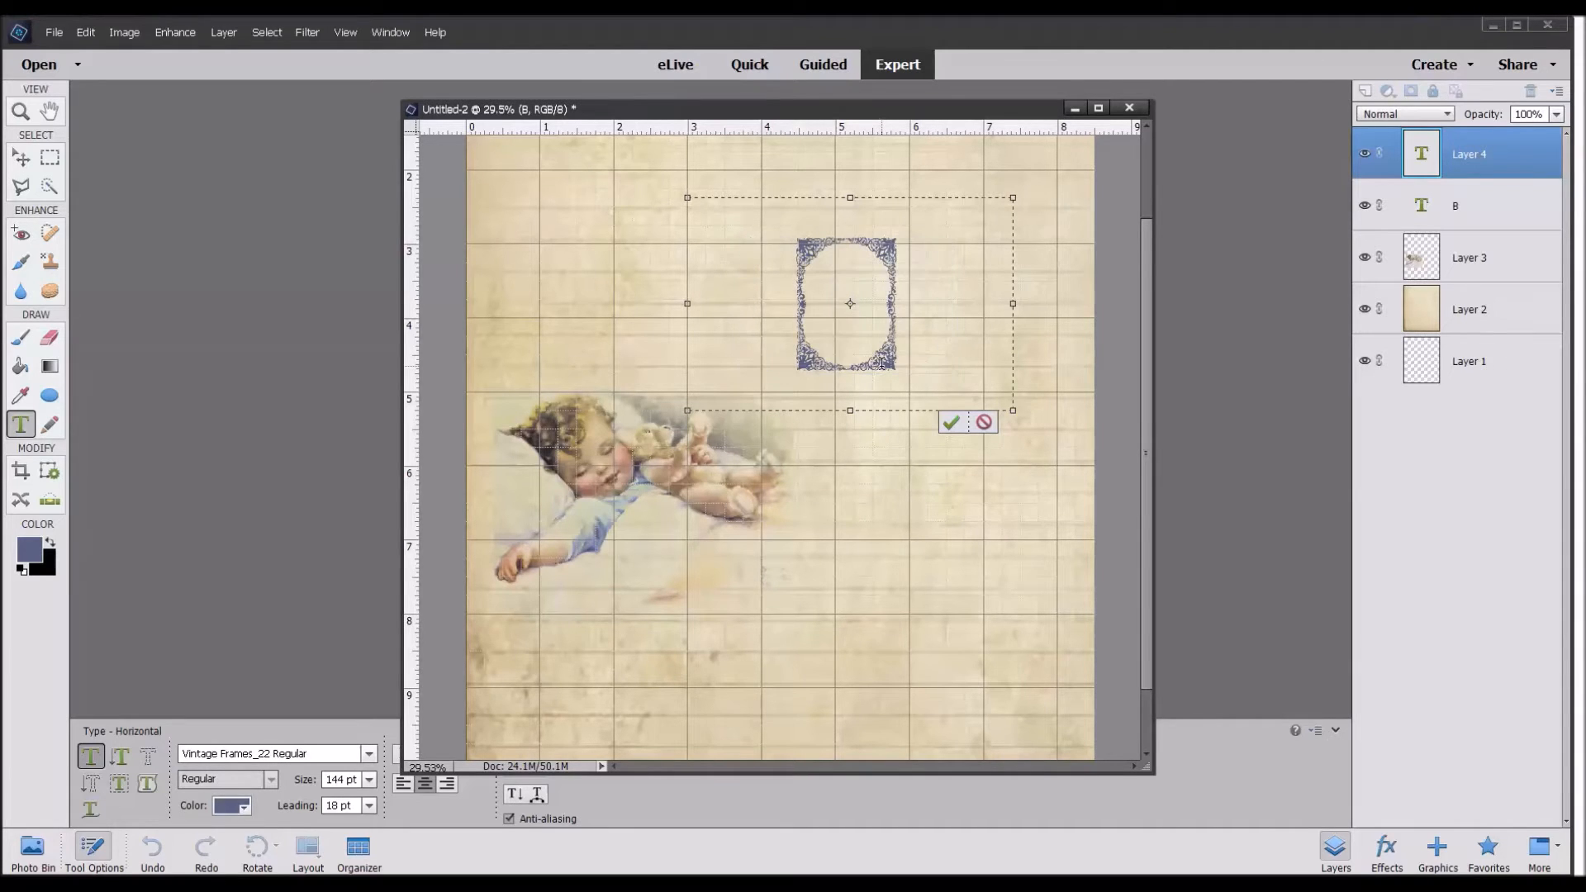
type("D")
key("BackSpace")
type("D")
key("BackSpace")
type("D")
key("BackSpace")
Insert the scalloped rectangular frame glyph L, delete the oval frame, and shrink and commit the text box.
type("b")
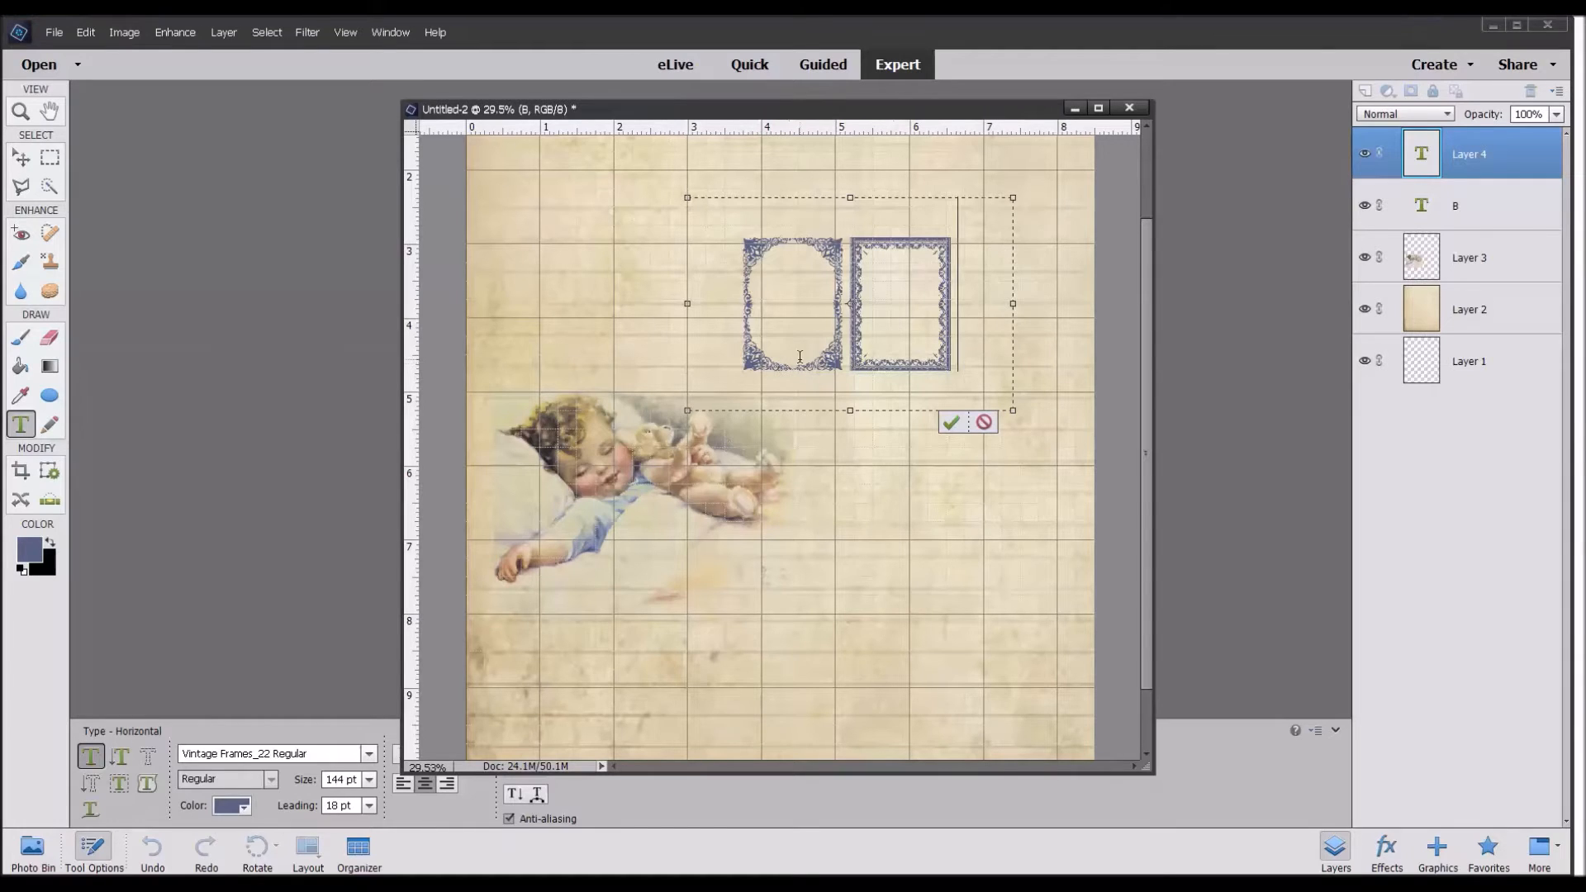
left_click(857, 347)
key("BackSpace")
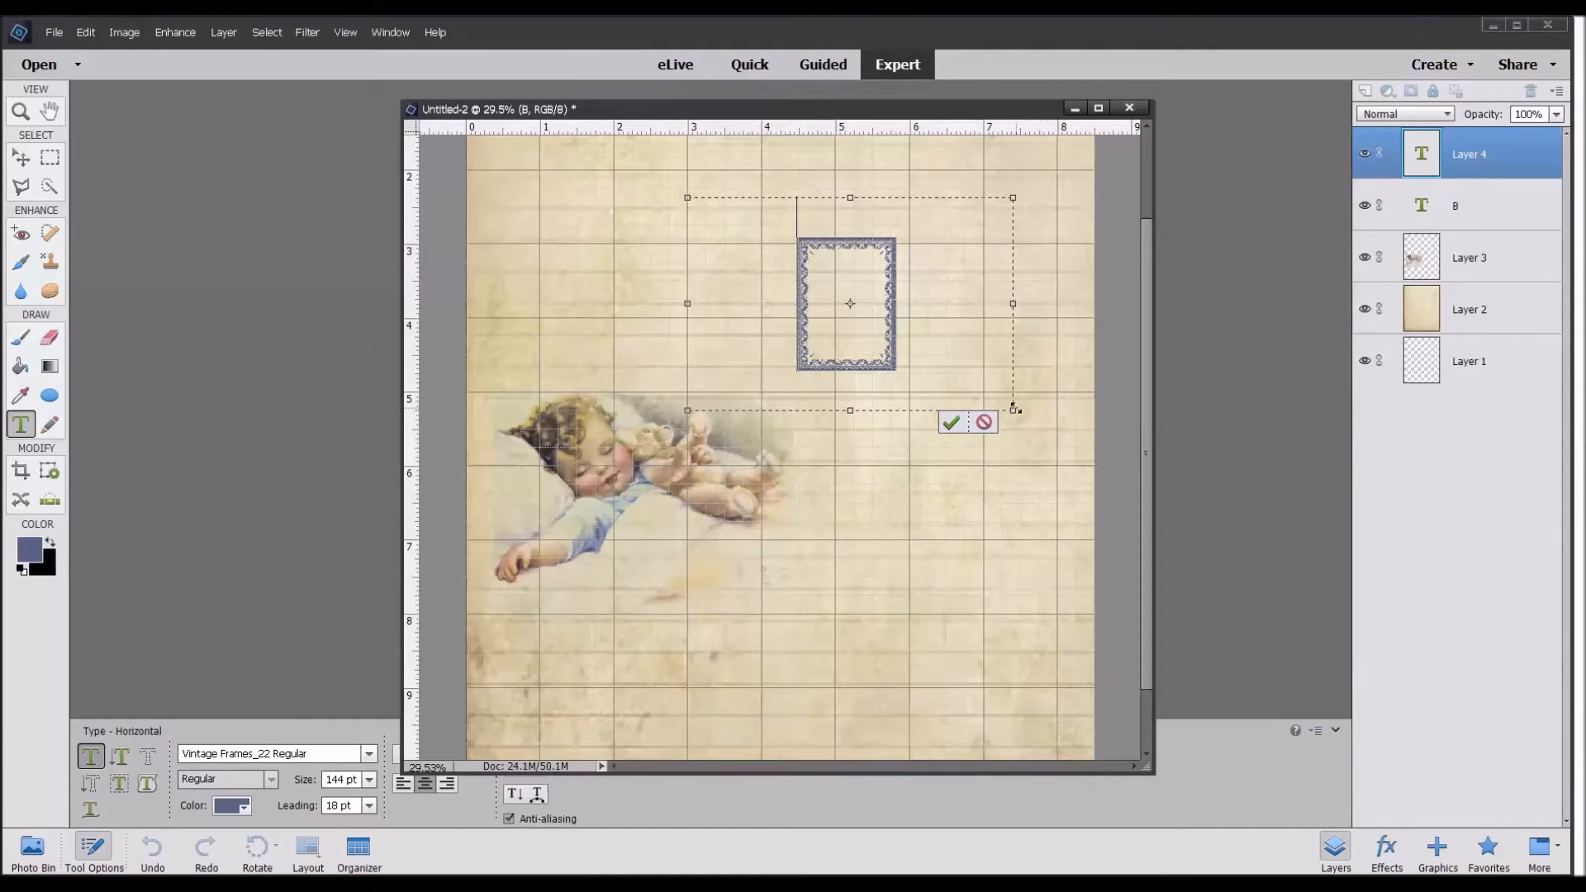
left_click_drag(1014, 411, 929, 448)
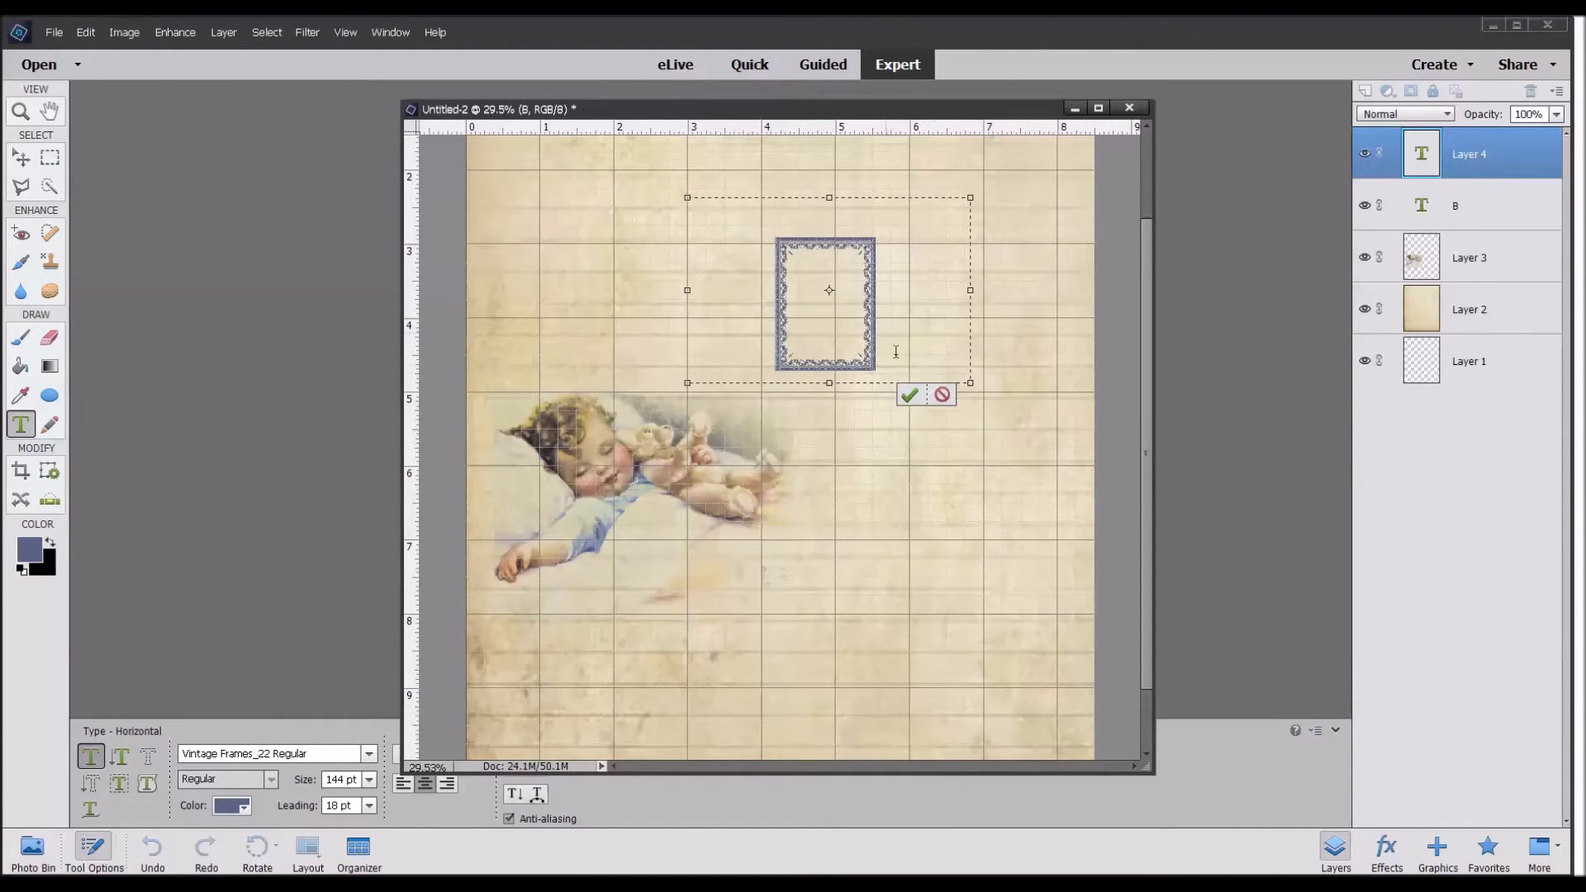
left_click(909, 396)
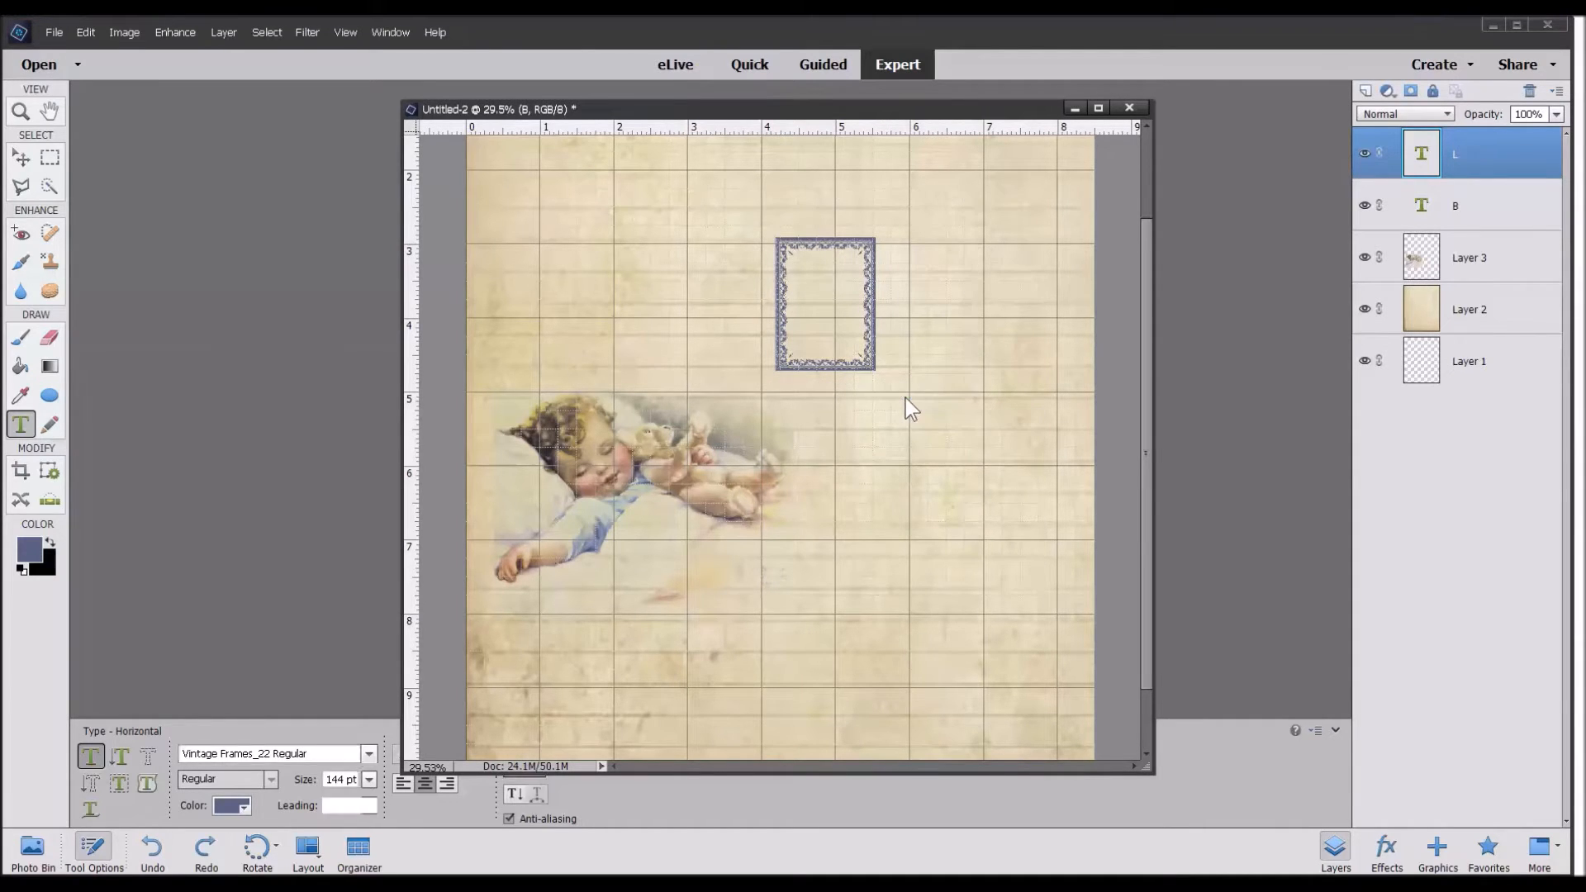
Move the frame onto the baby picture, rotate it to about 90 degrees, and scale it to 253% around the picture.
key("v")
left_click_drag(850, 259, 585, 264)
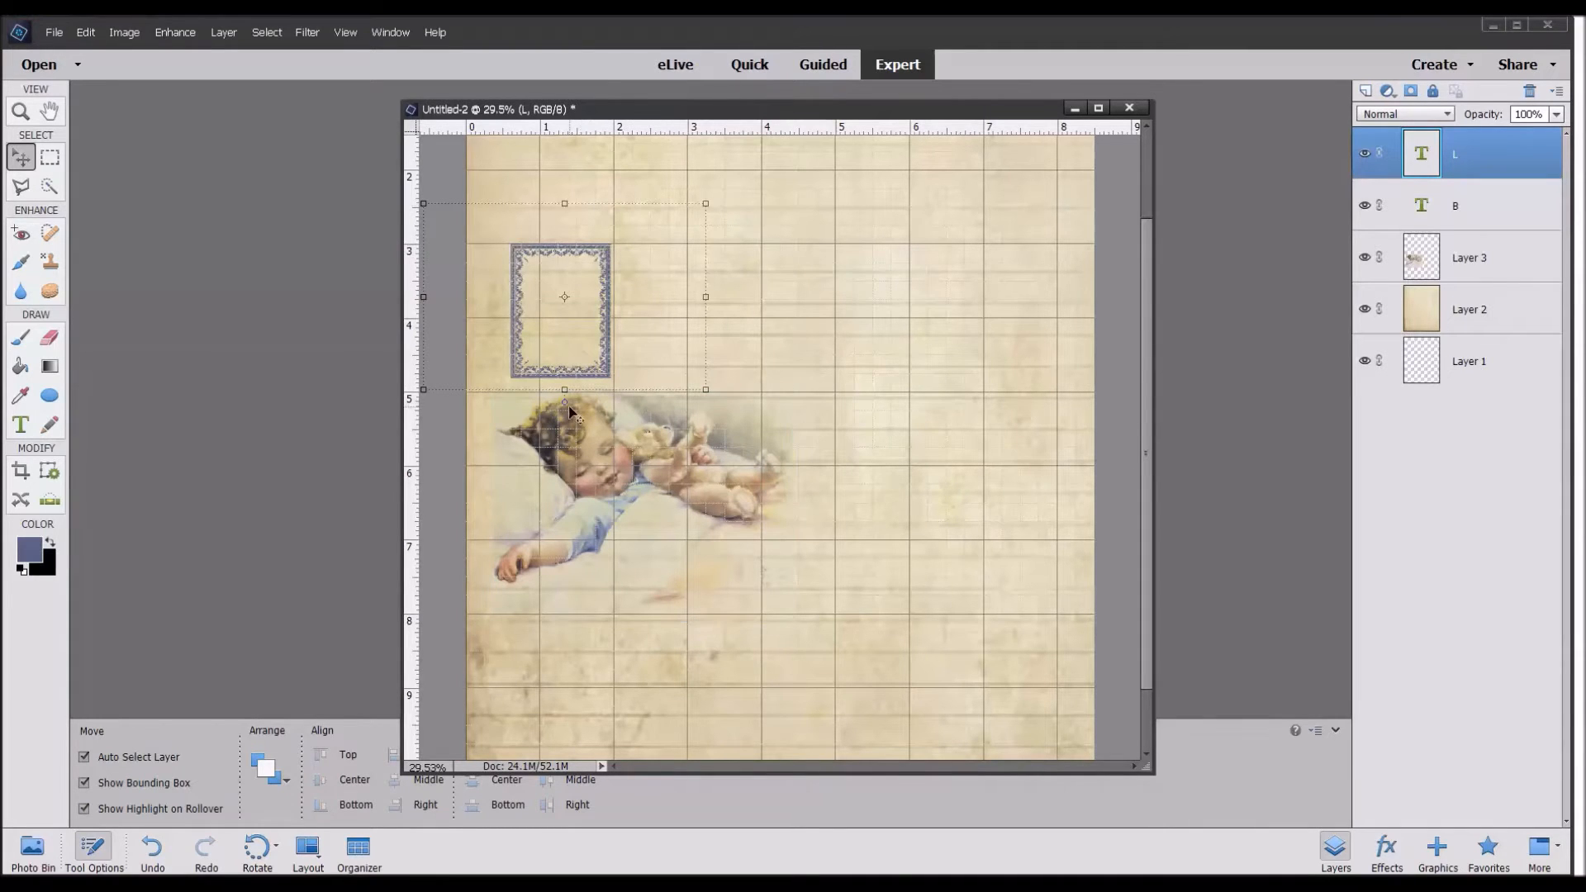
left_click_drag(566, 405, 485, 300)
left_click_drag(652, 438, 1091, 749)
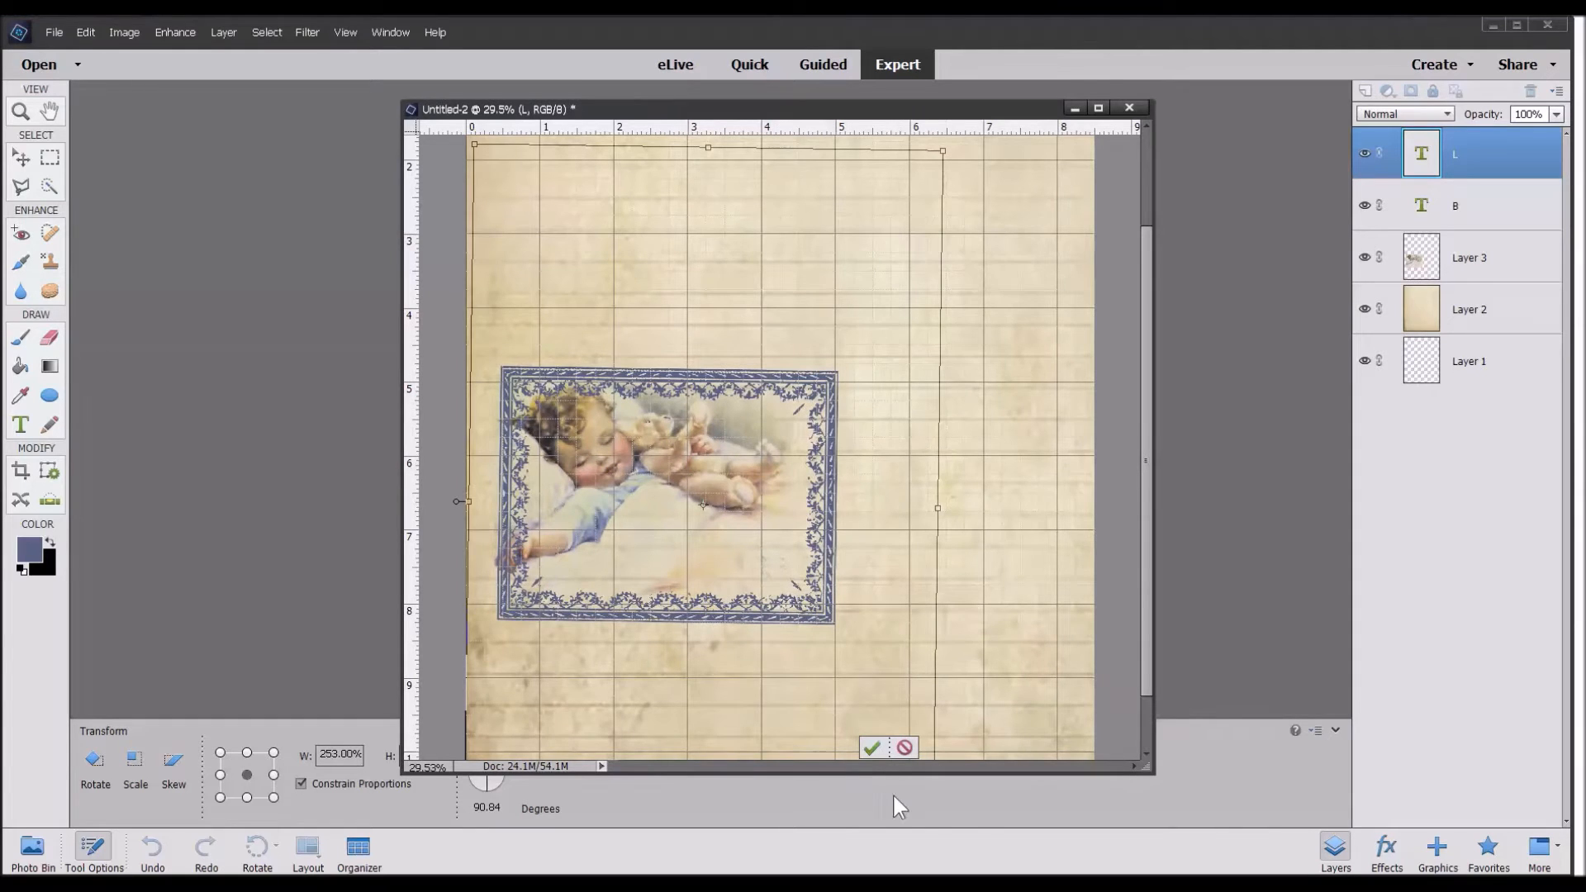
left_click_drag(948, 152, 942, 147)
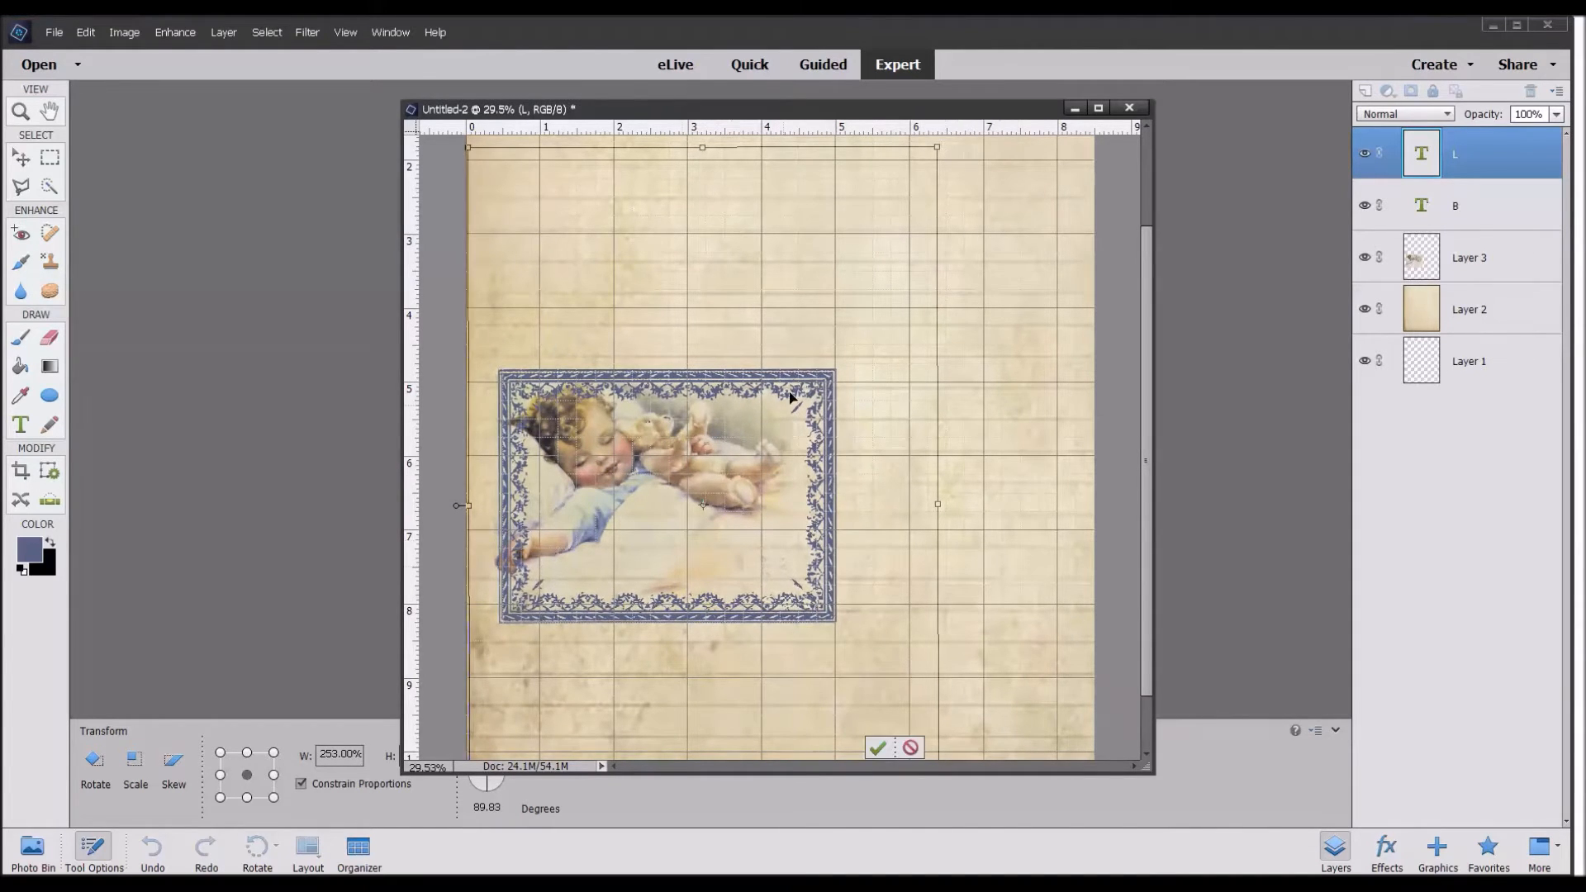
left_click_drag(946, 142, 948, 145)
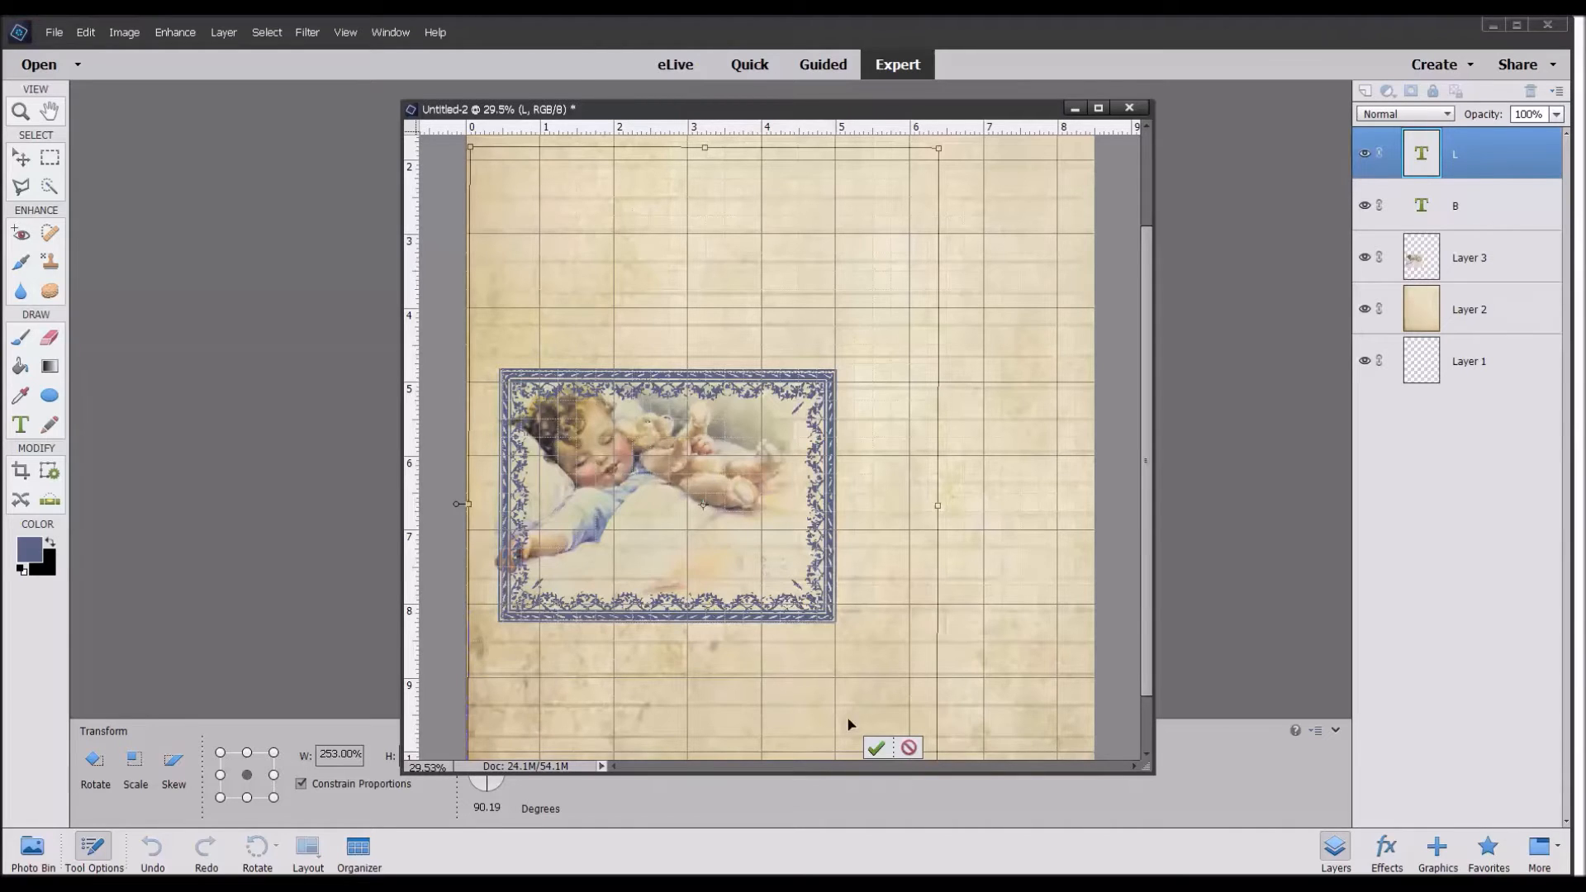
left_click(876, 747)
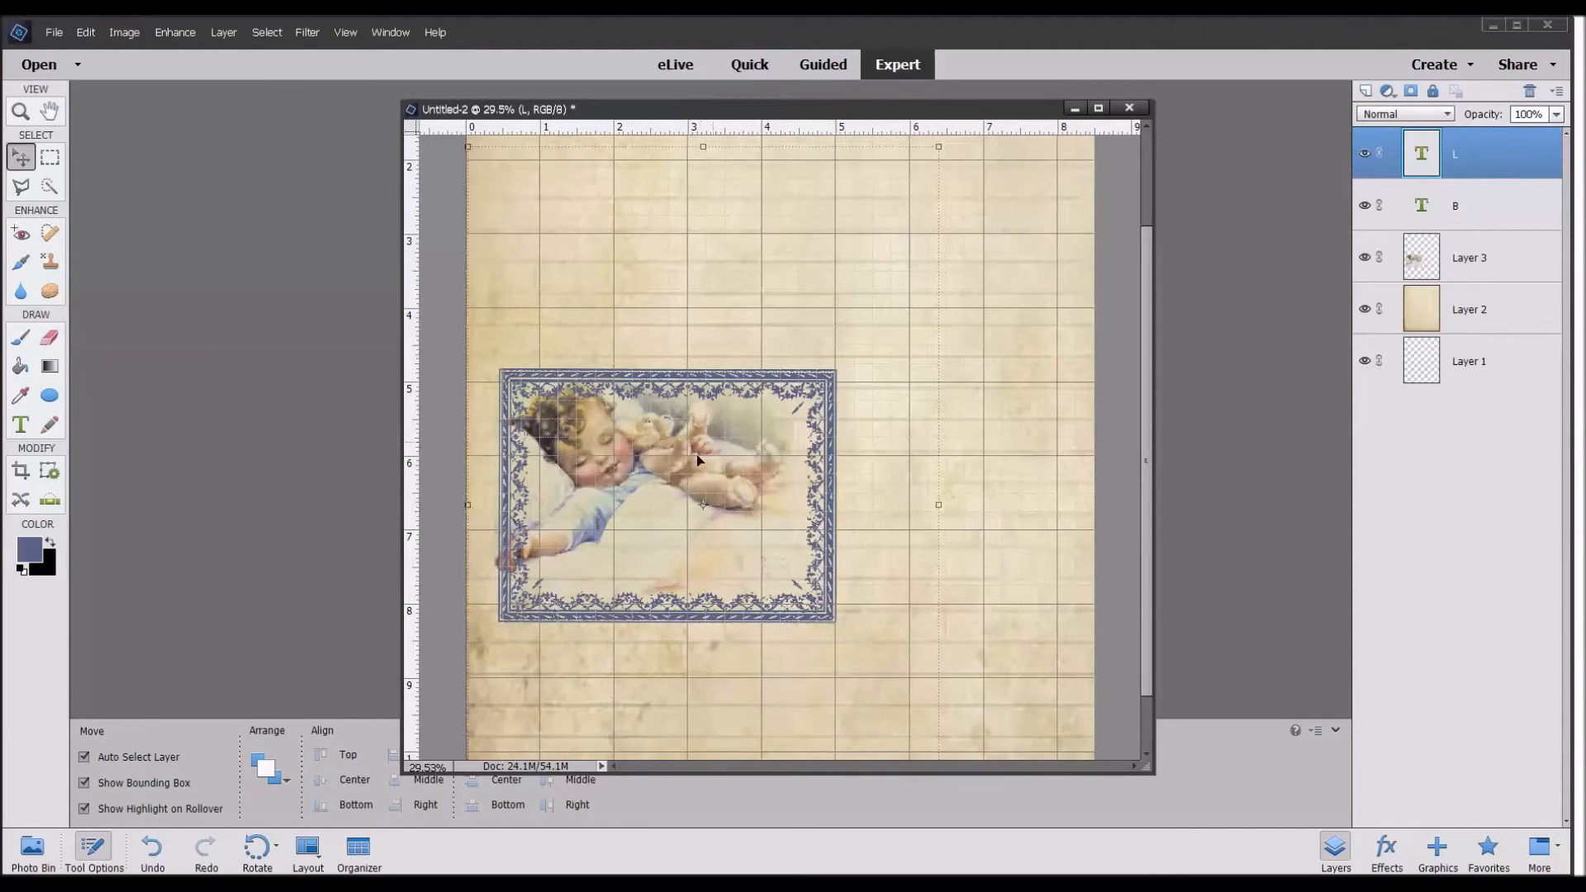
Select the whole framed baby picture with a rectangular marquee and copy the selection from the frame layer.
left_click(52, 159)
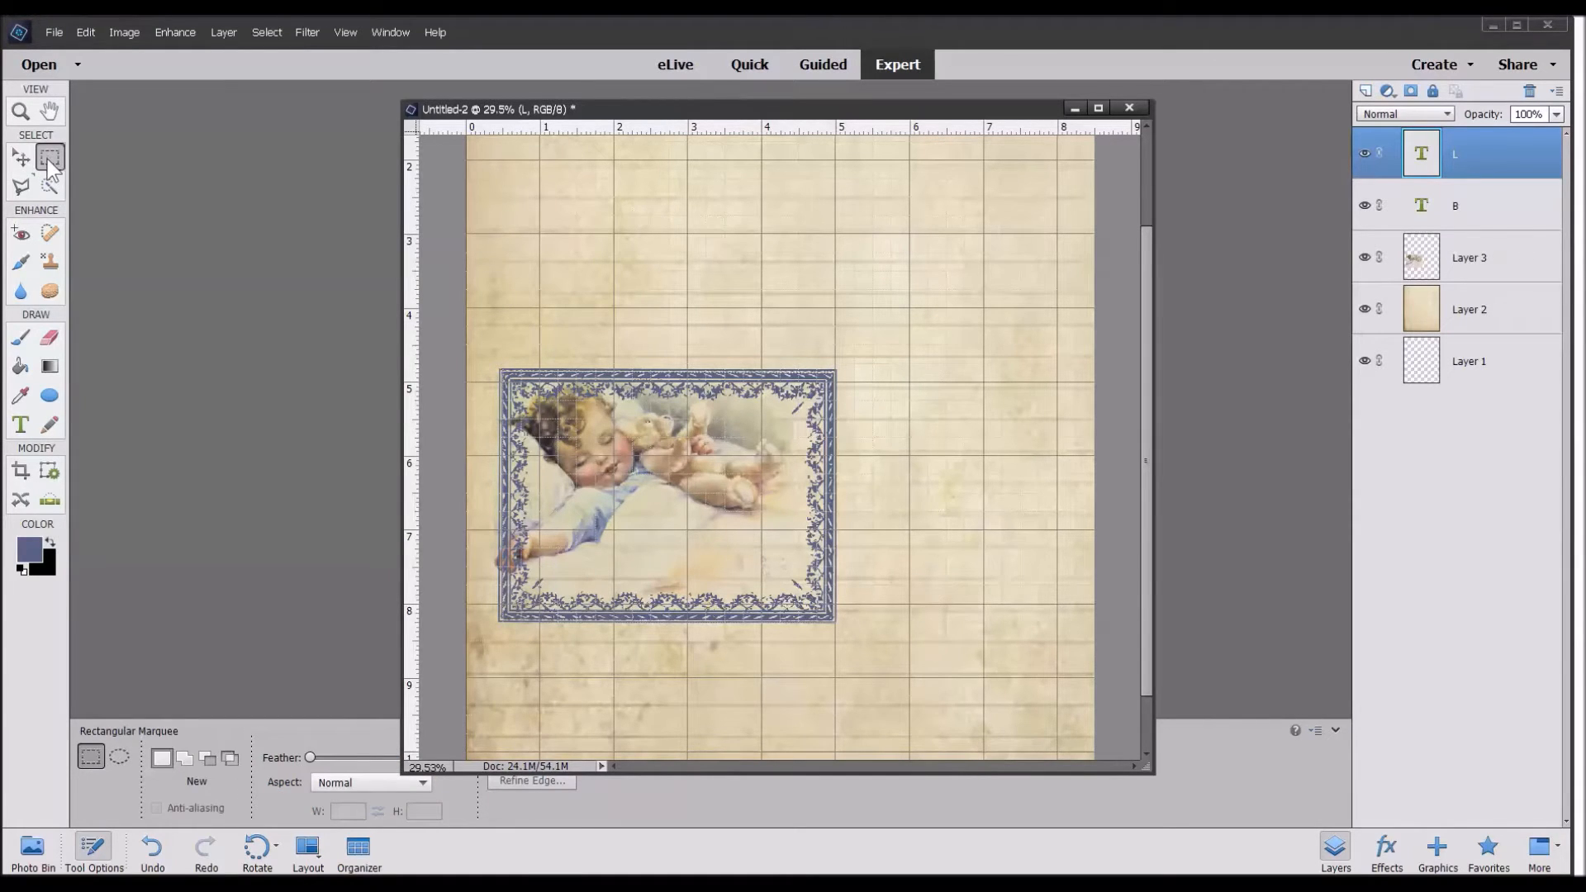
left_click_drag(496, 365, 843, 631)
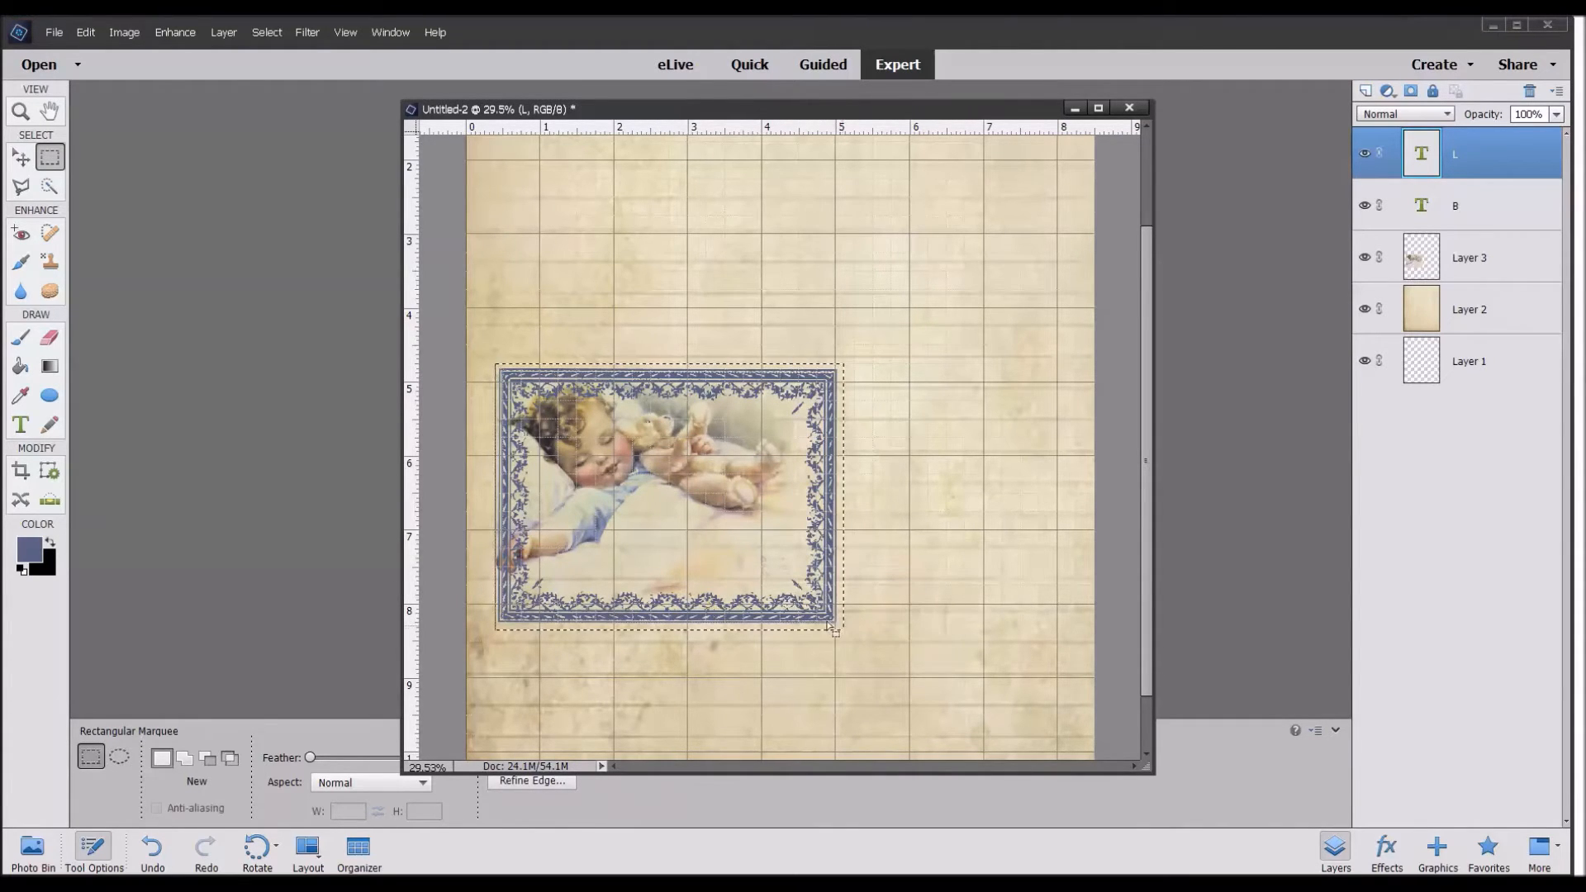
left_click(86, 32)
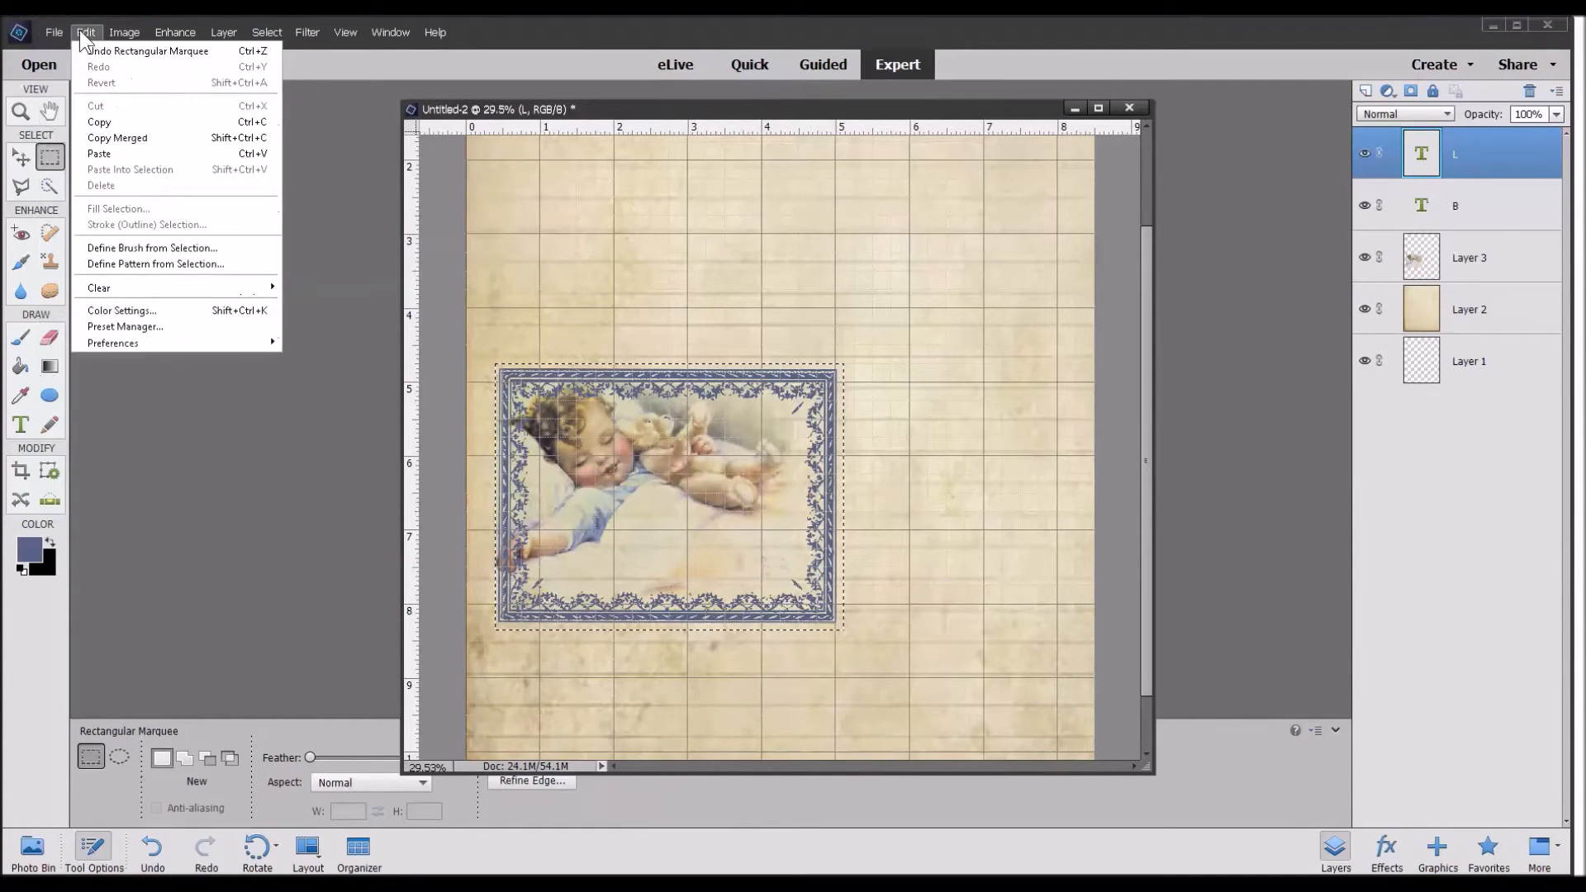
left_click(99, 123)
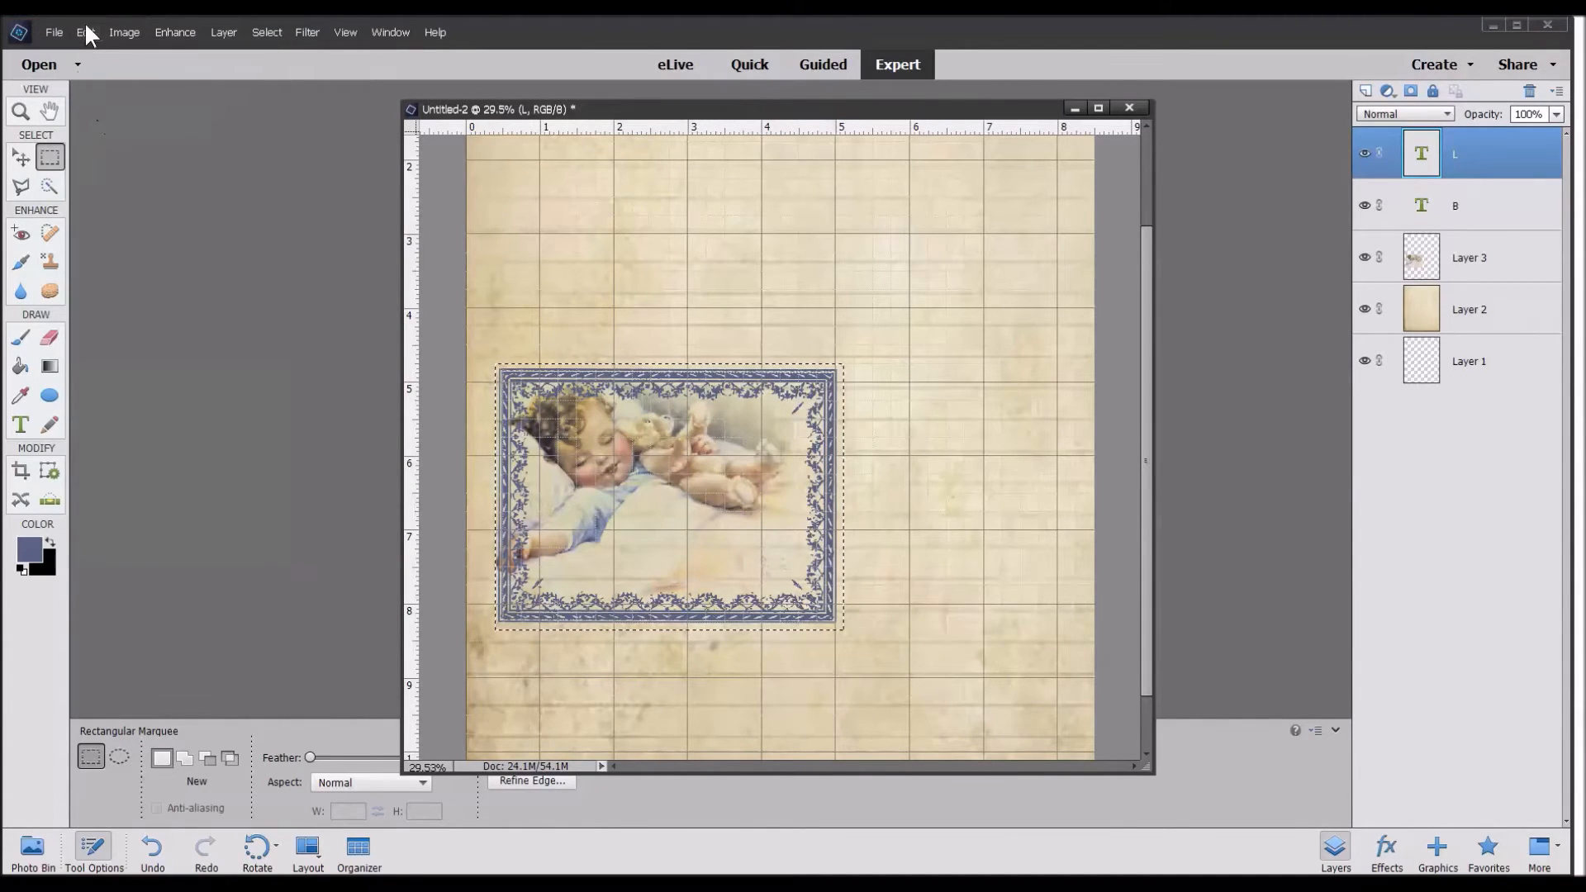
Paste the copied frame as a new layer and move it above and to the right of the baby picture.
left_click(87, 32)
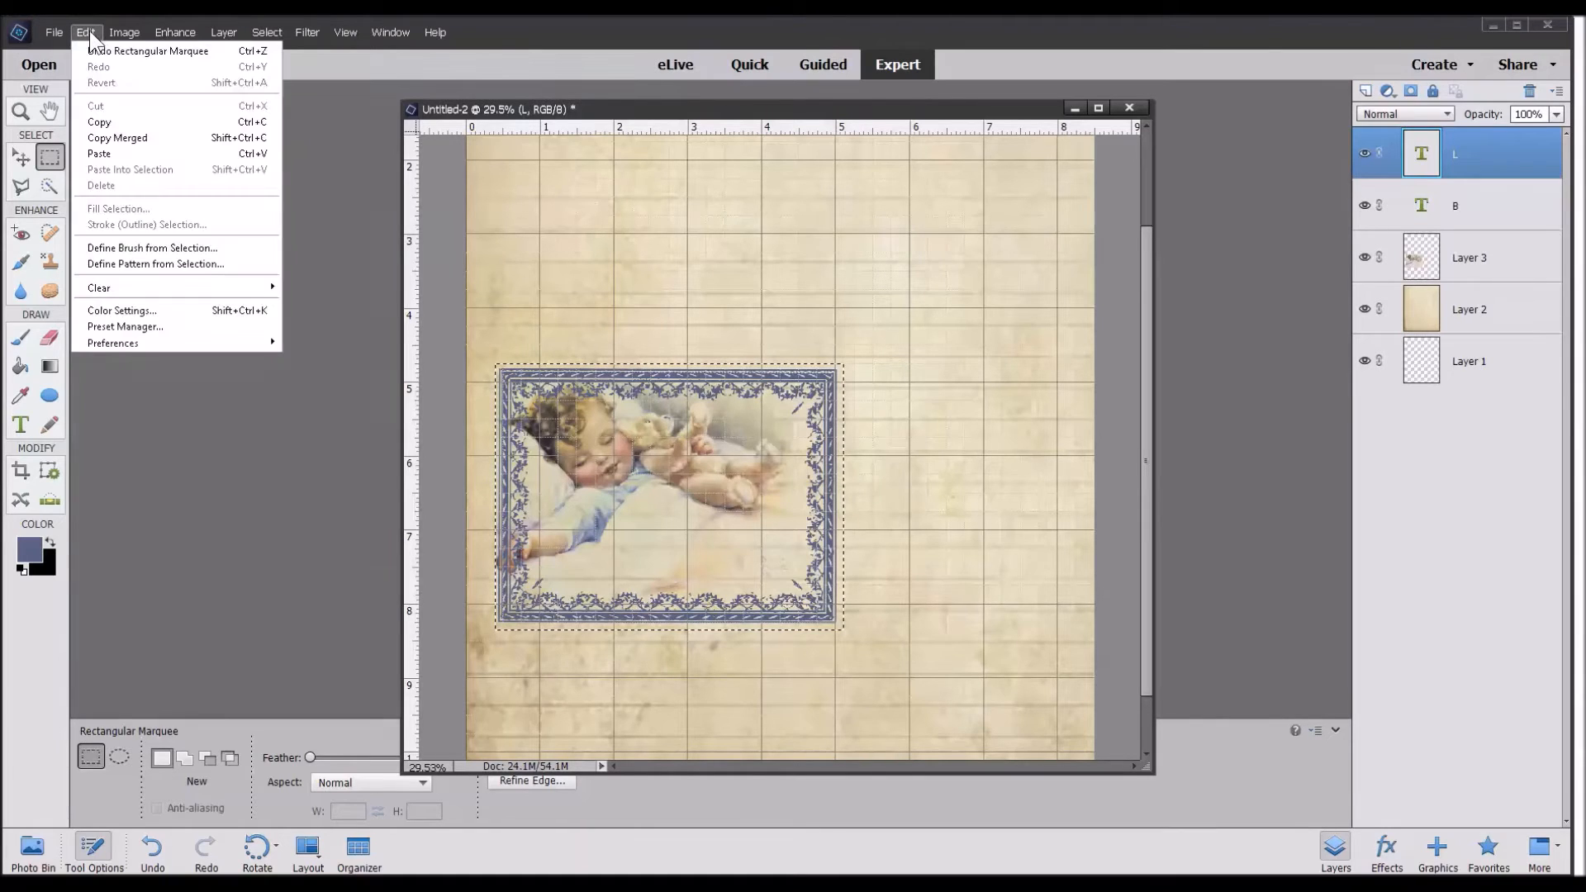
left_click(99, 154)
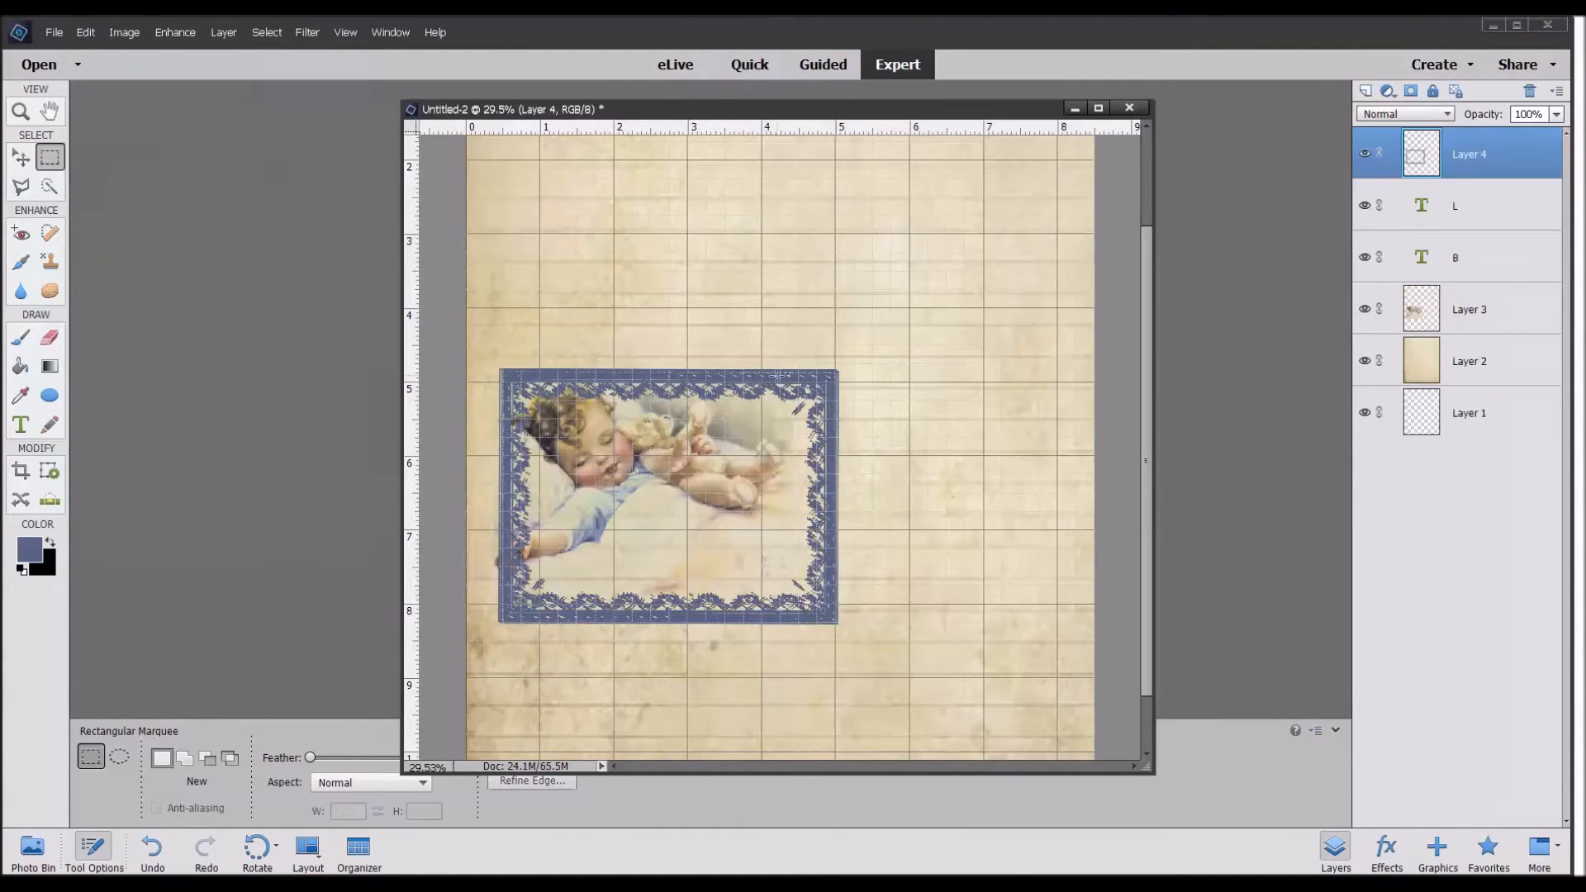
left_click(21, 157)
left_click_drag(734, 389, 1014, 191)
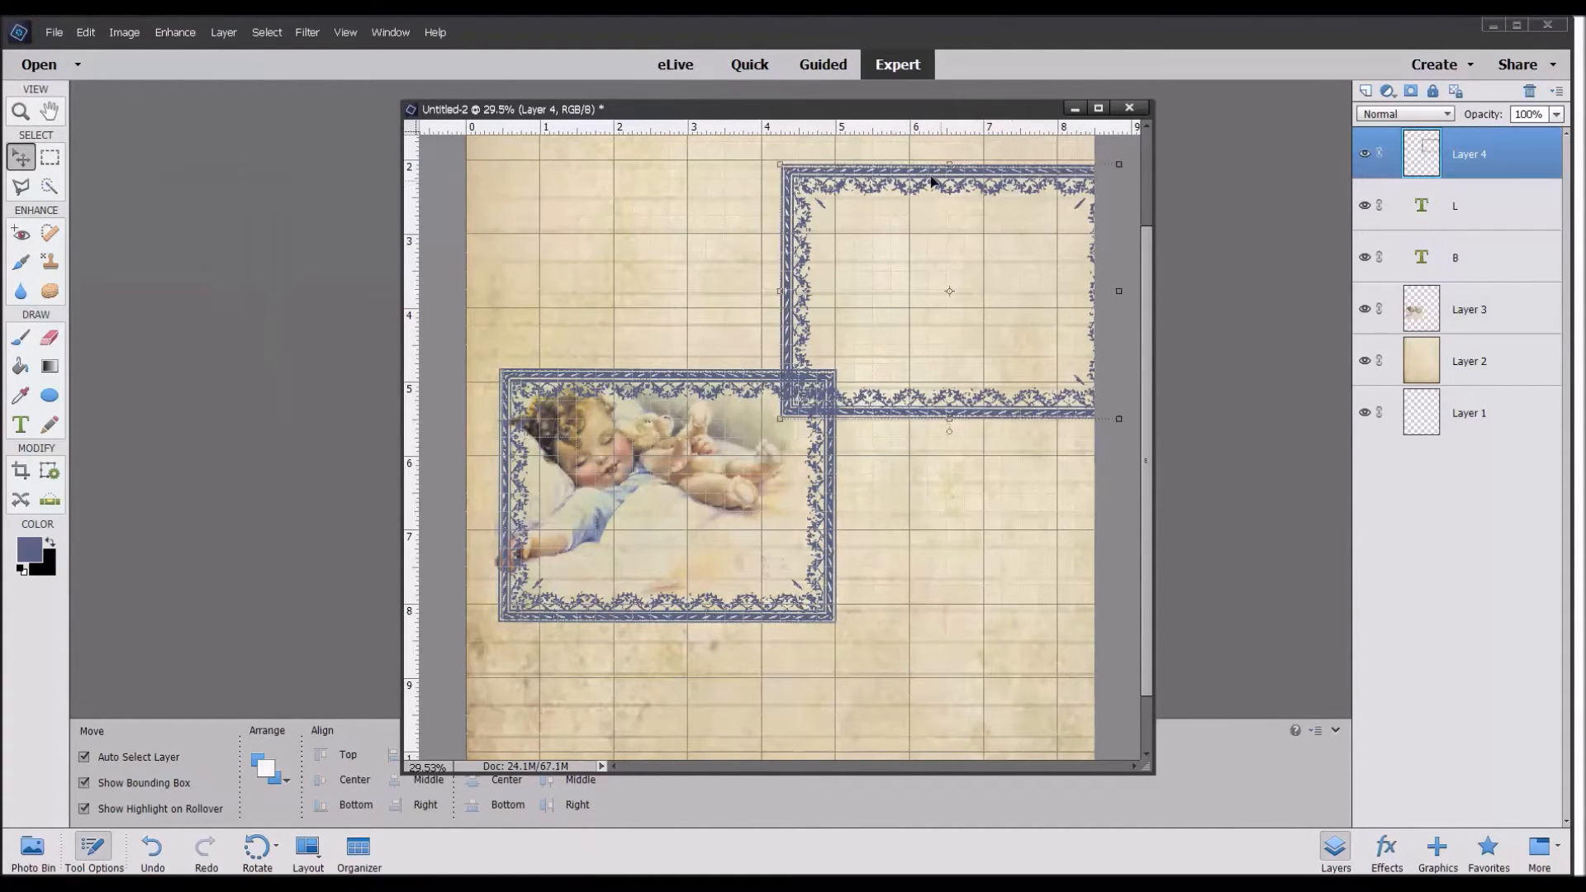
Delete the original text layer L that holds the frame glyph around the baby picture.
left_click(648, 381)
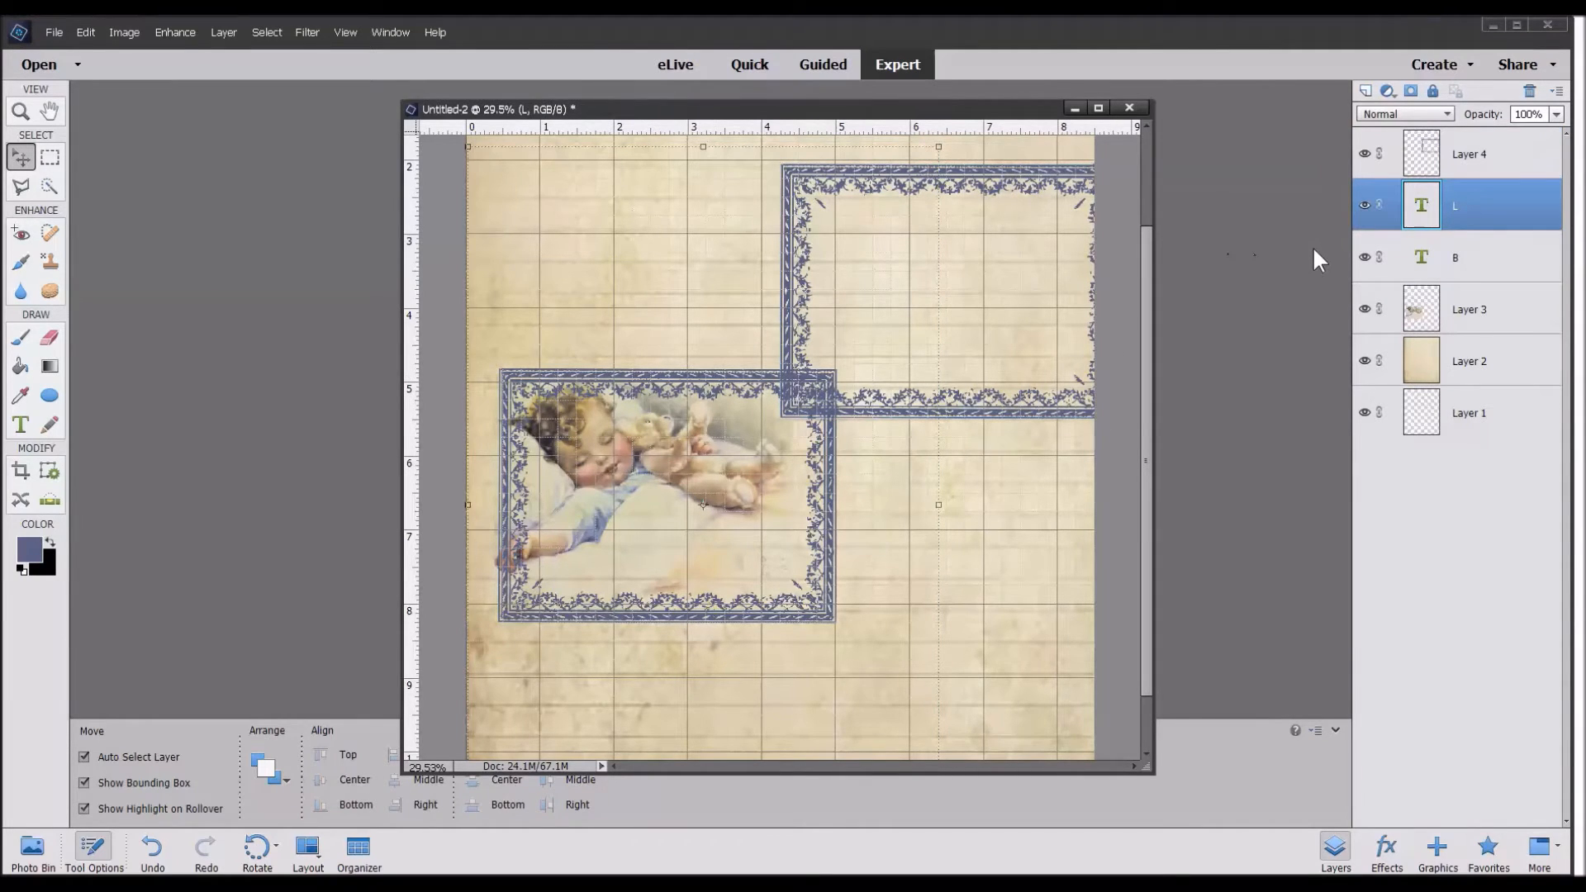
right_click(1432, 216)
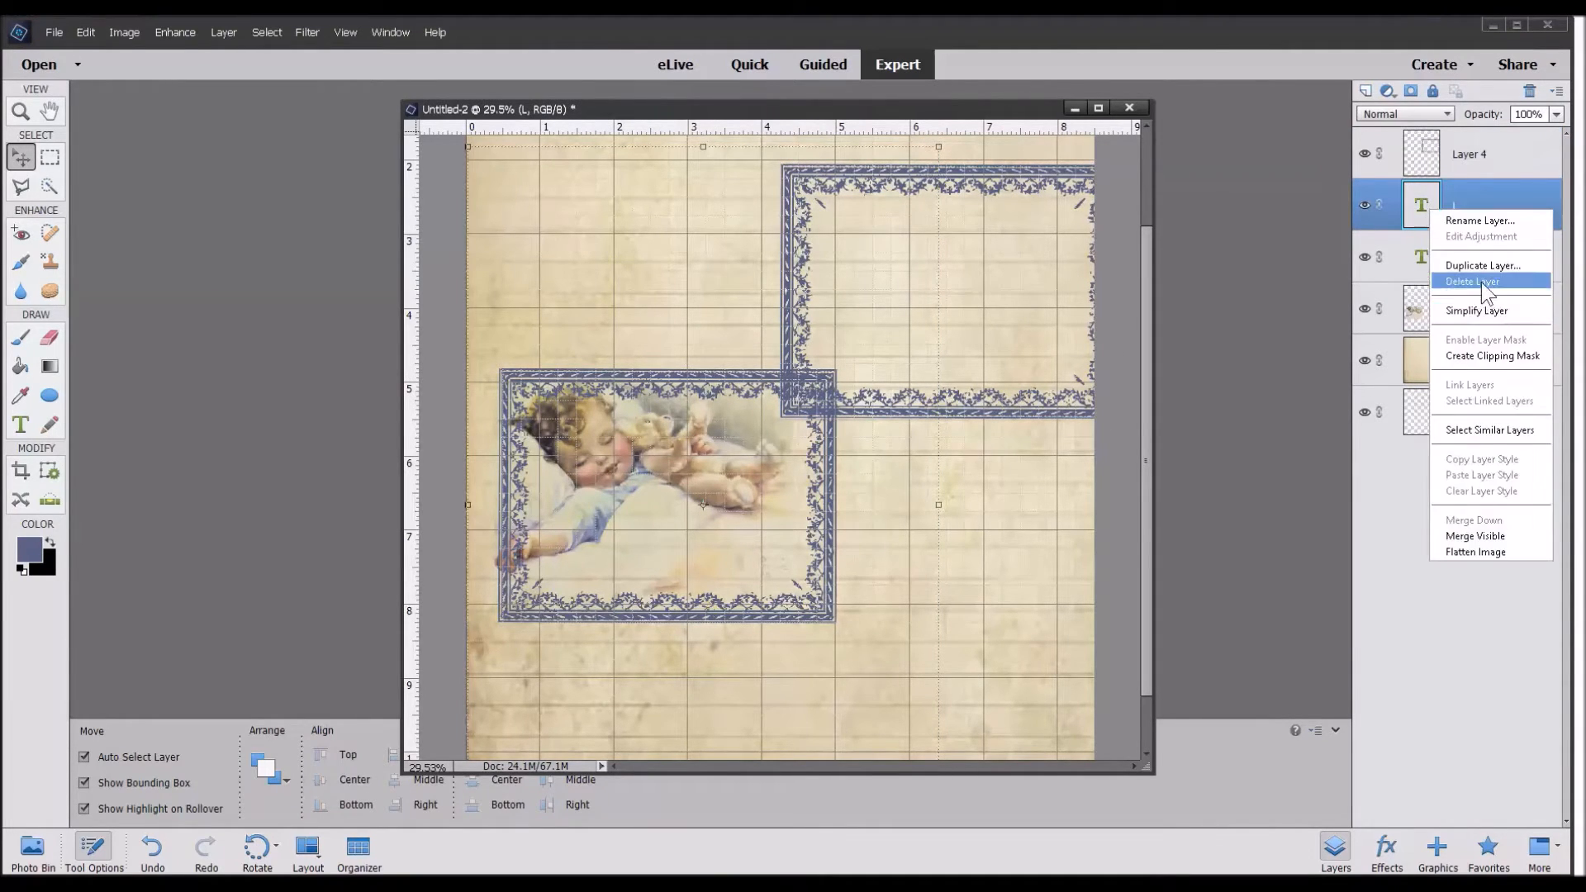
left_click(1481, 286)
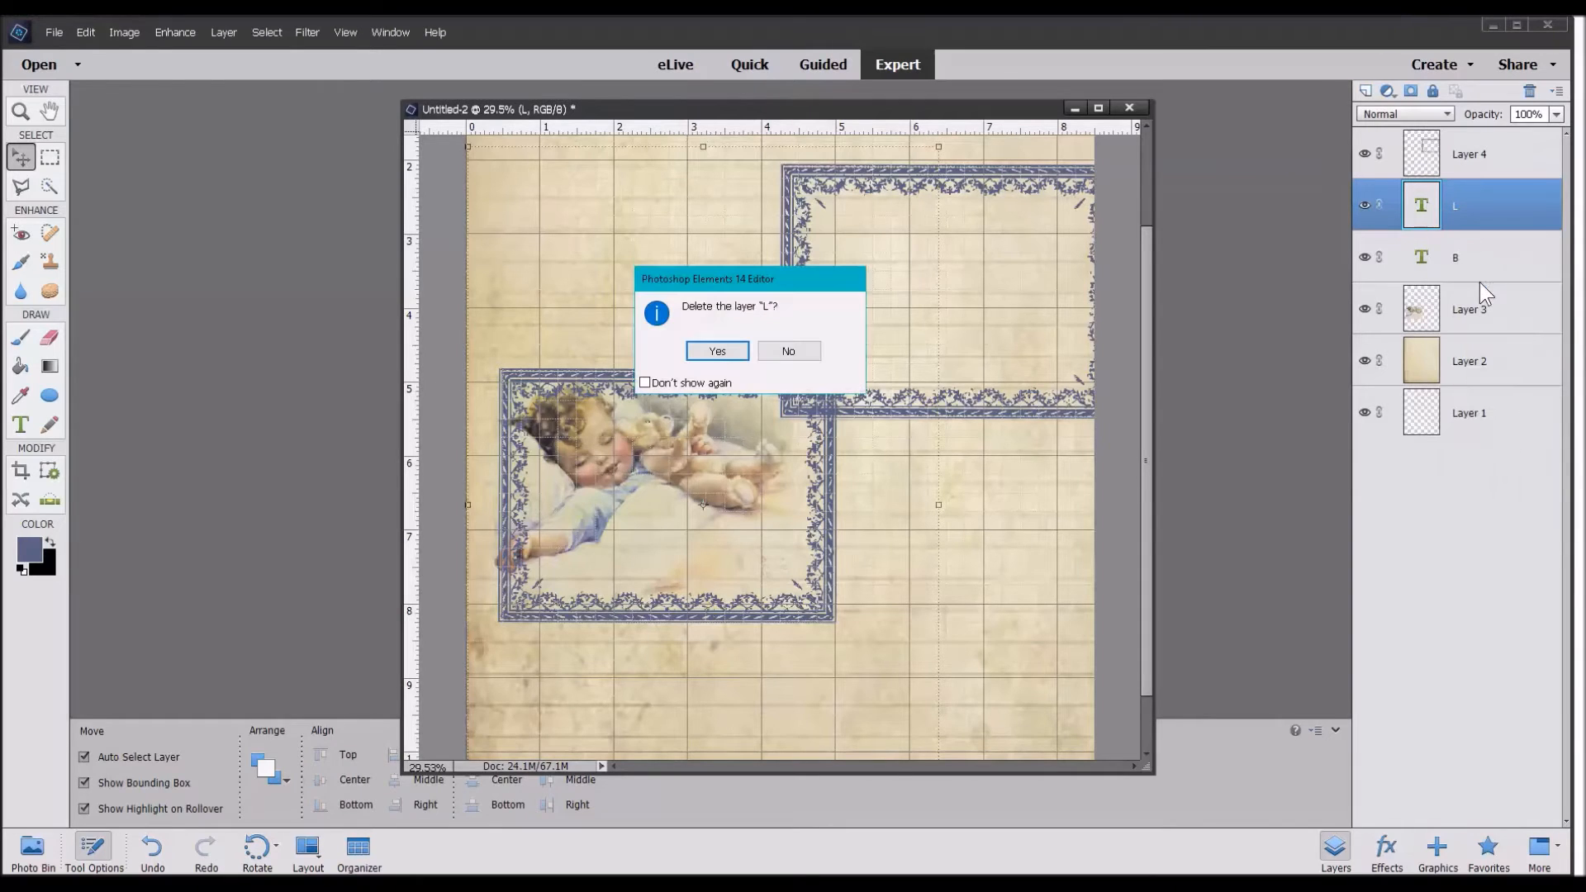
left_click(717, 348)
Move the pasted frame back around the baby picture, scale it to about 130% wide, and reduce its height without constrained proportions.
left_click_drag(968, 177, 685, 386)
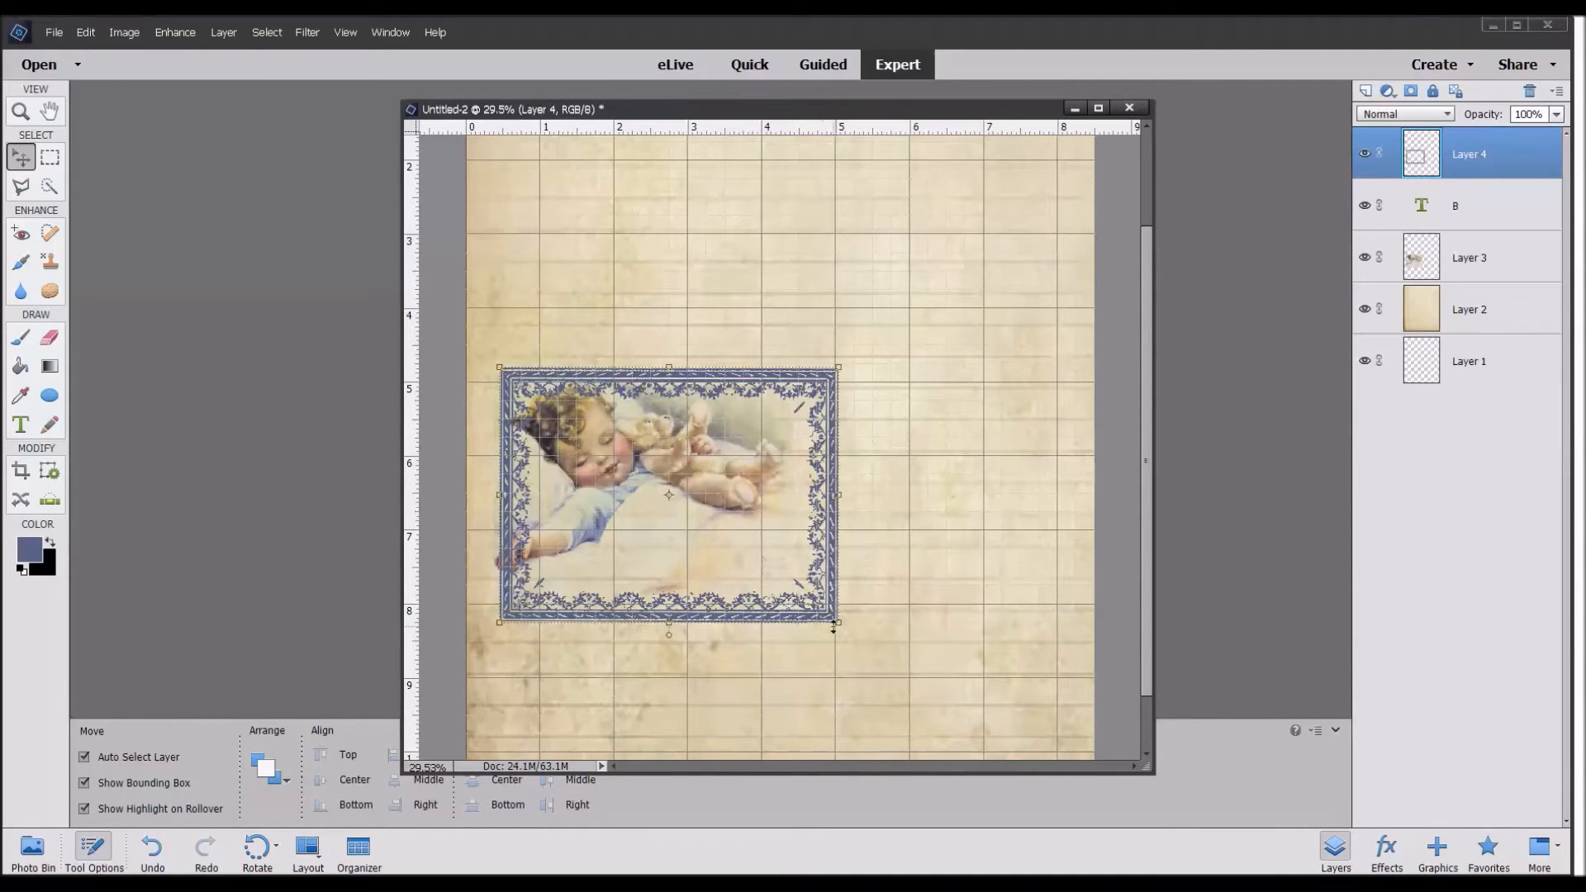
left_click_drag(838, 622, 869, 640)
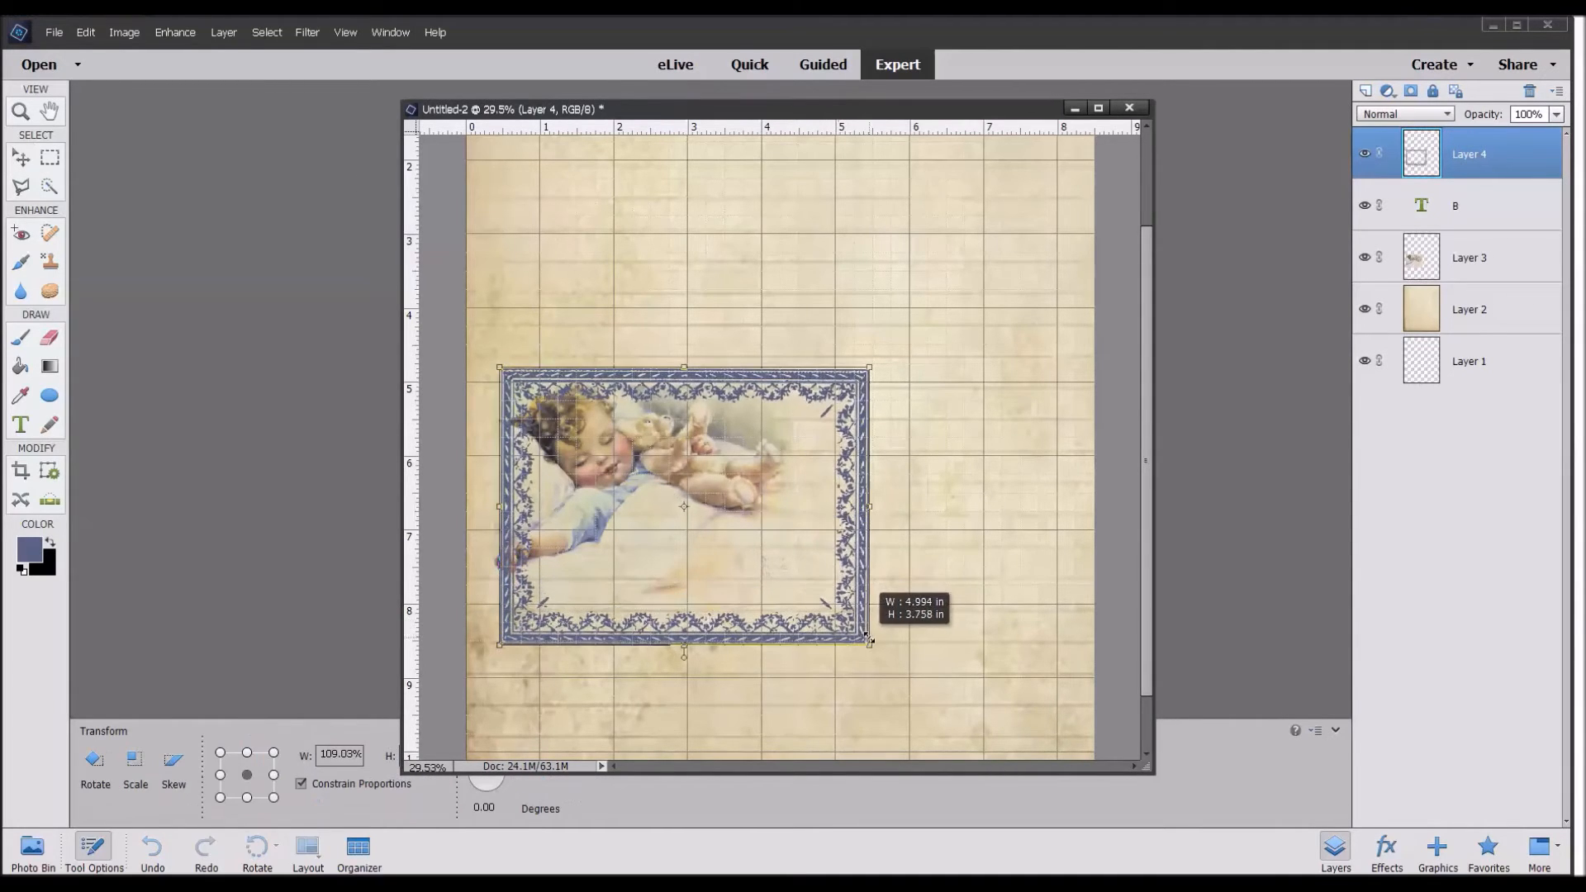
left_click_drag(869, 640, 962, 672)
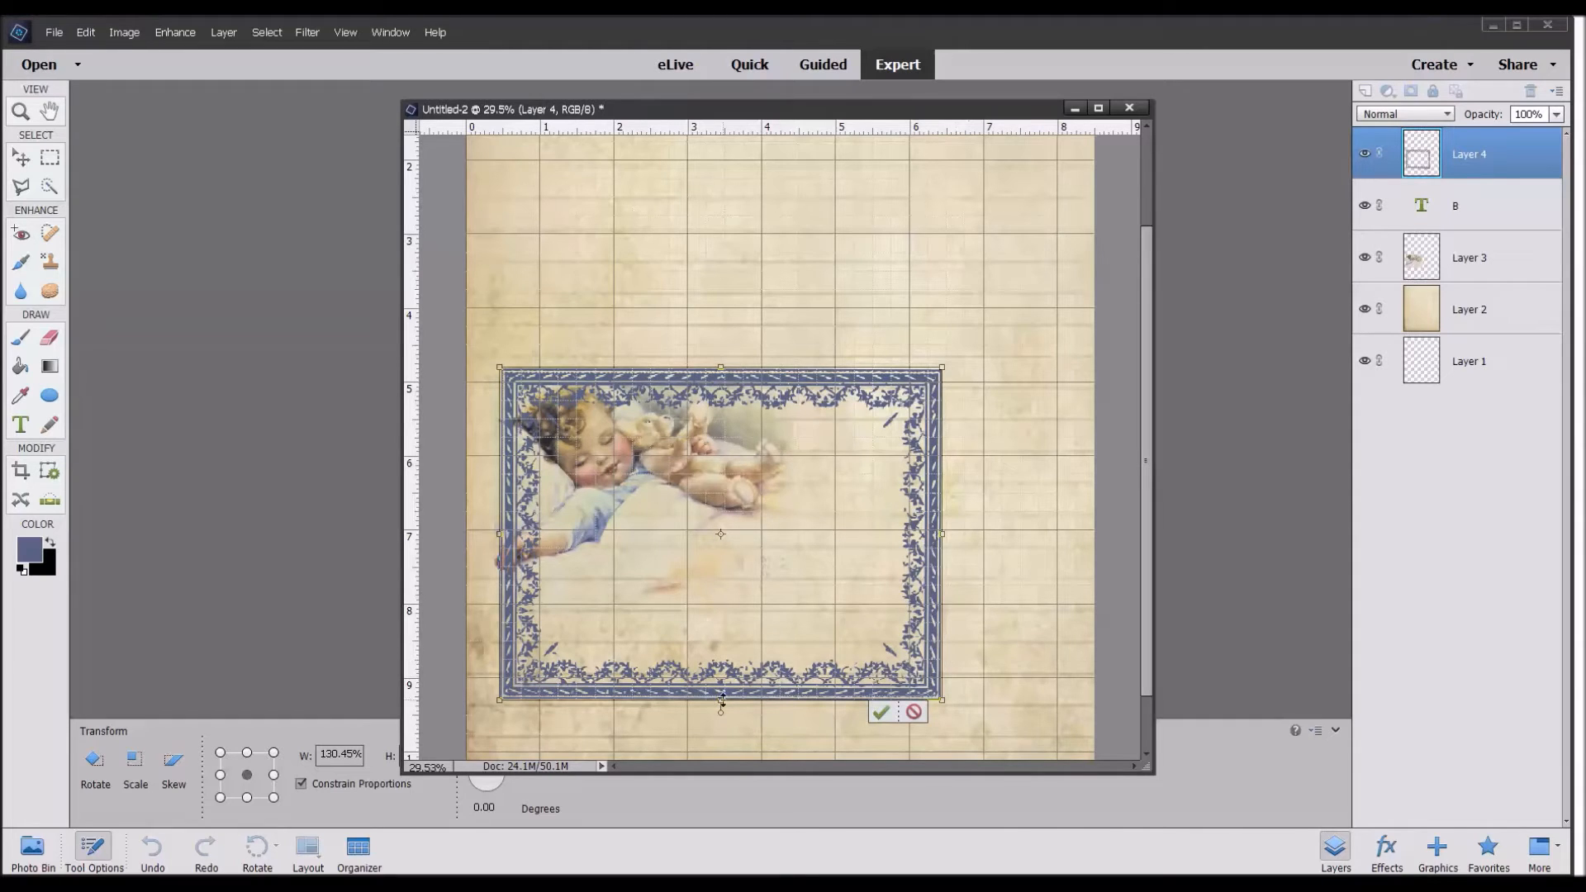
left_click_drag(719, 701, 719, 662)
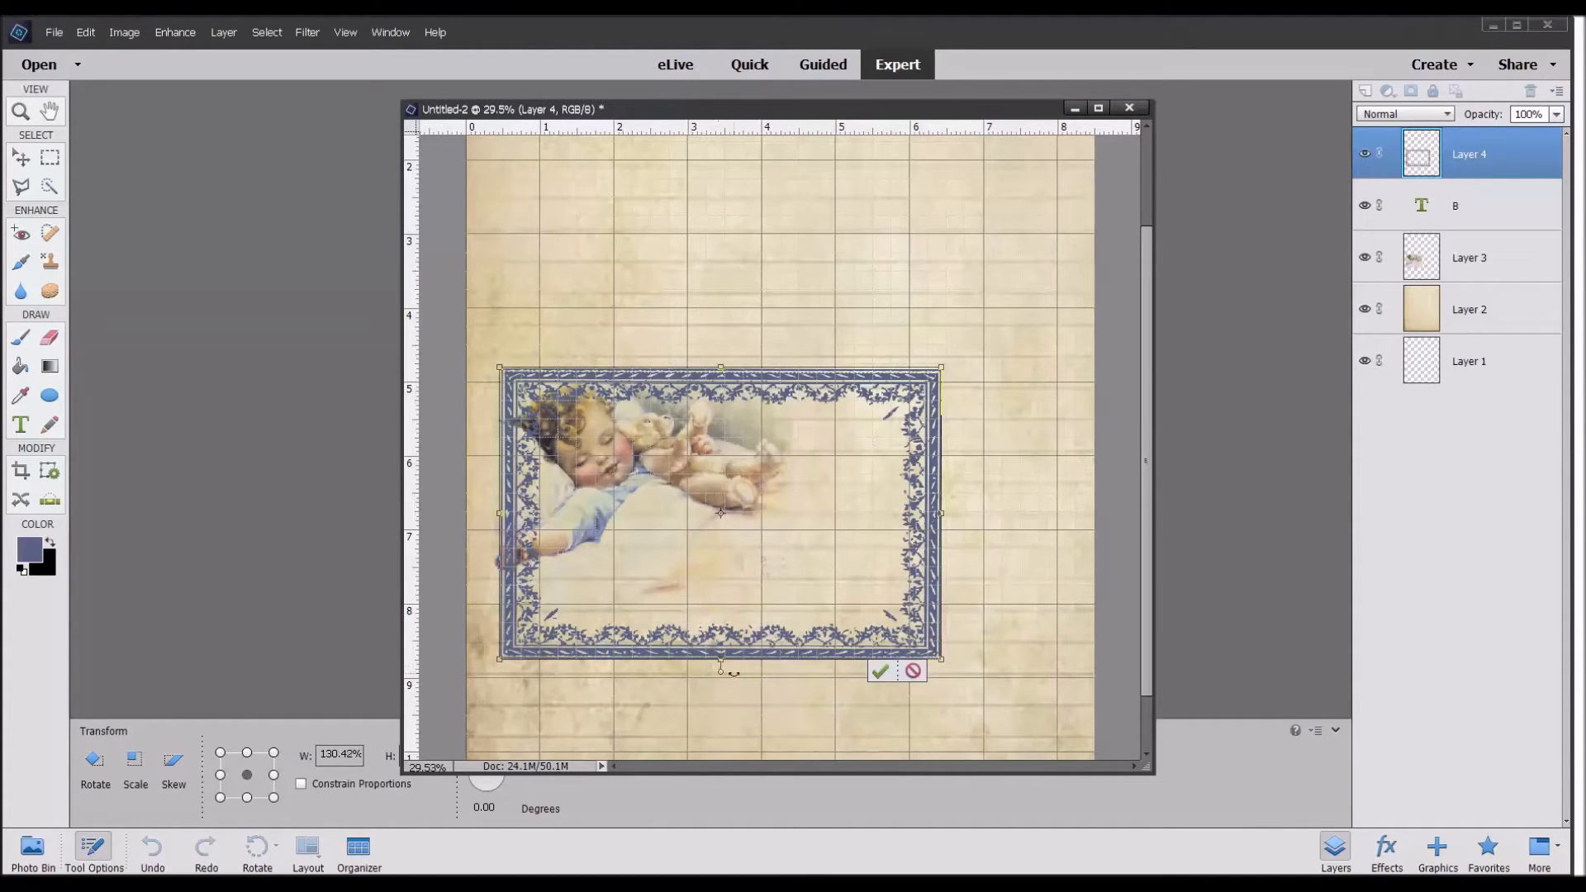
left_click(879, 668)
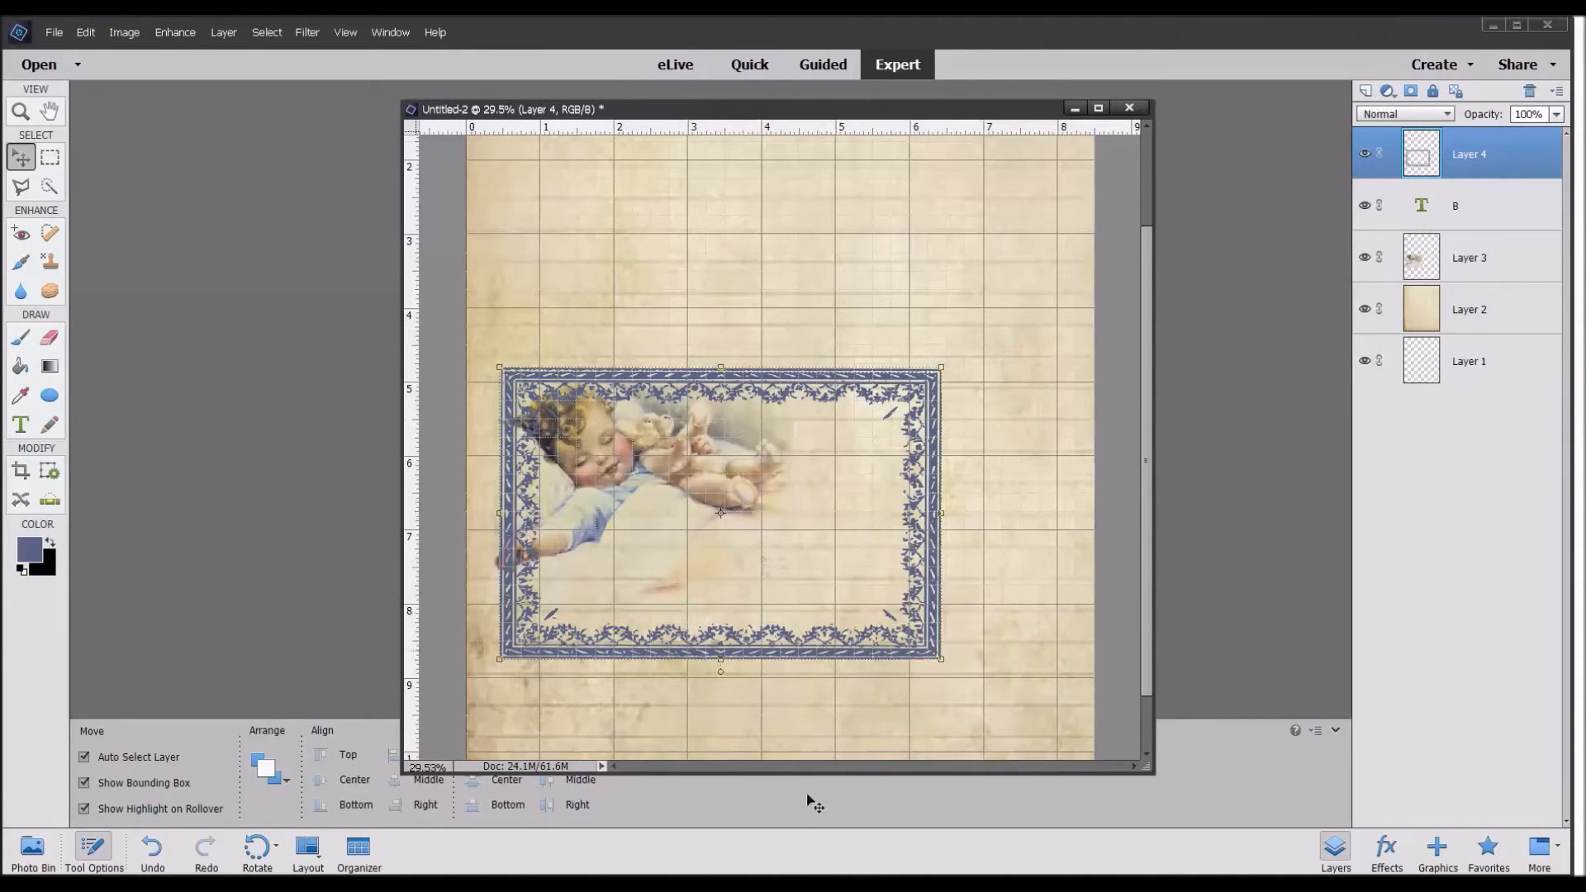
Shift the enlarged frame slightly up and left around the baby picture.
left_click(50, 158)
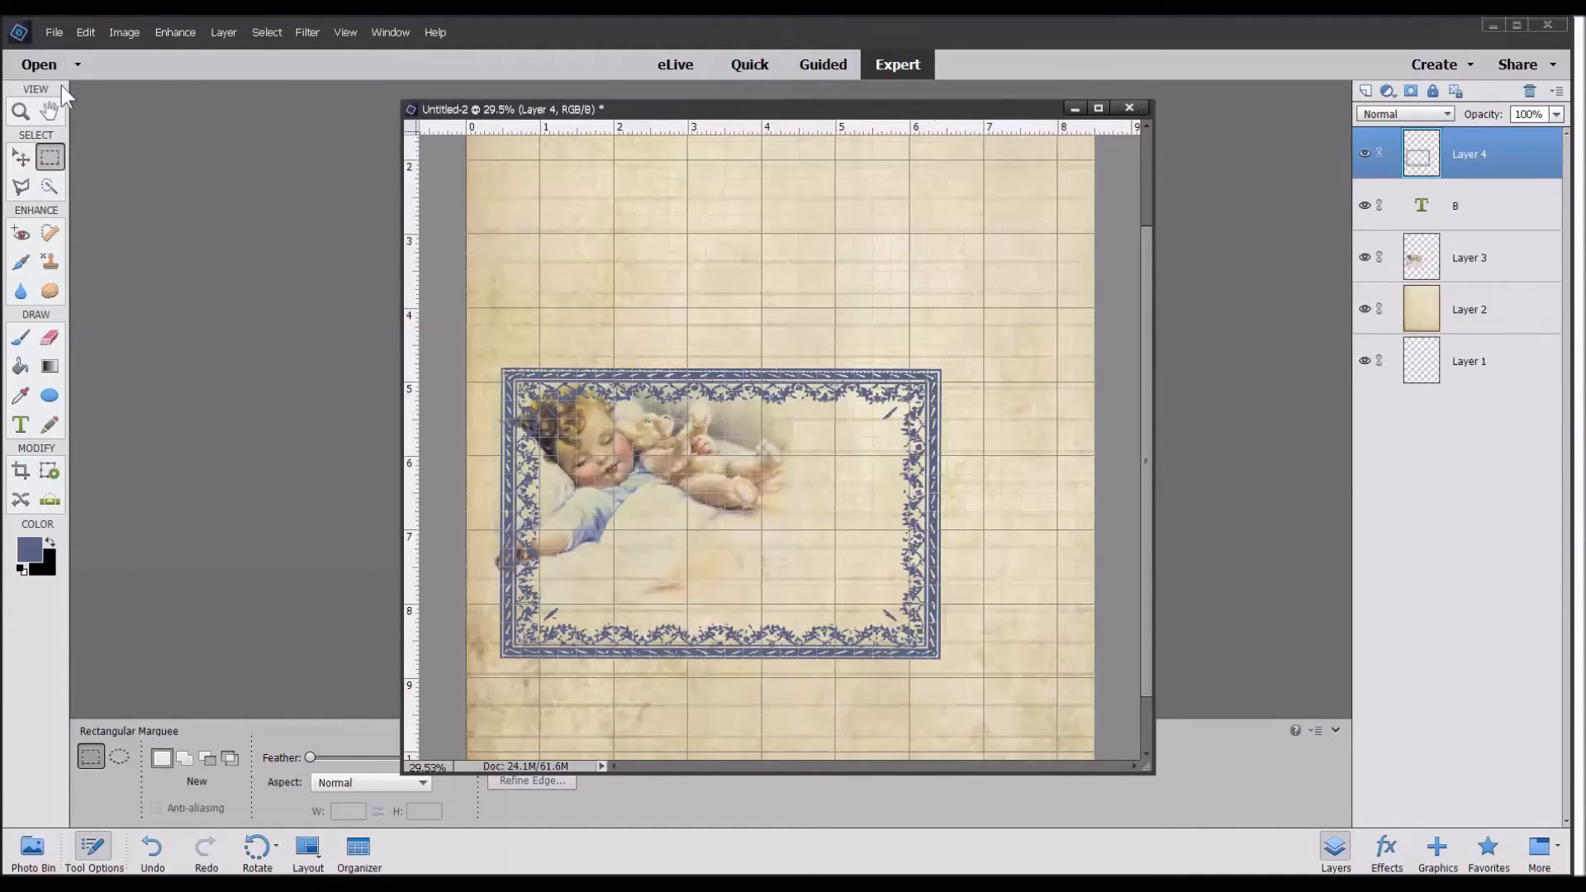
left_click(21, 157)
mouse_move(924, 397)
left_mouse_down()
mouse_move(885, 384)
mouse_move(917, 383)
left_mouse_up()
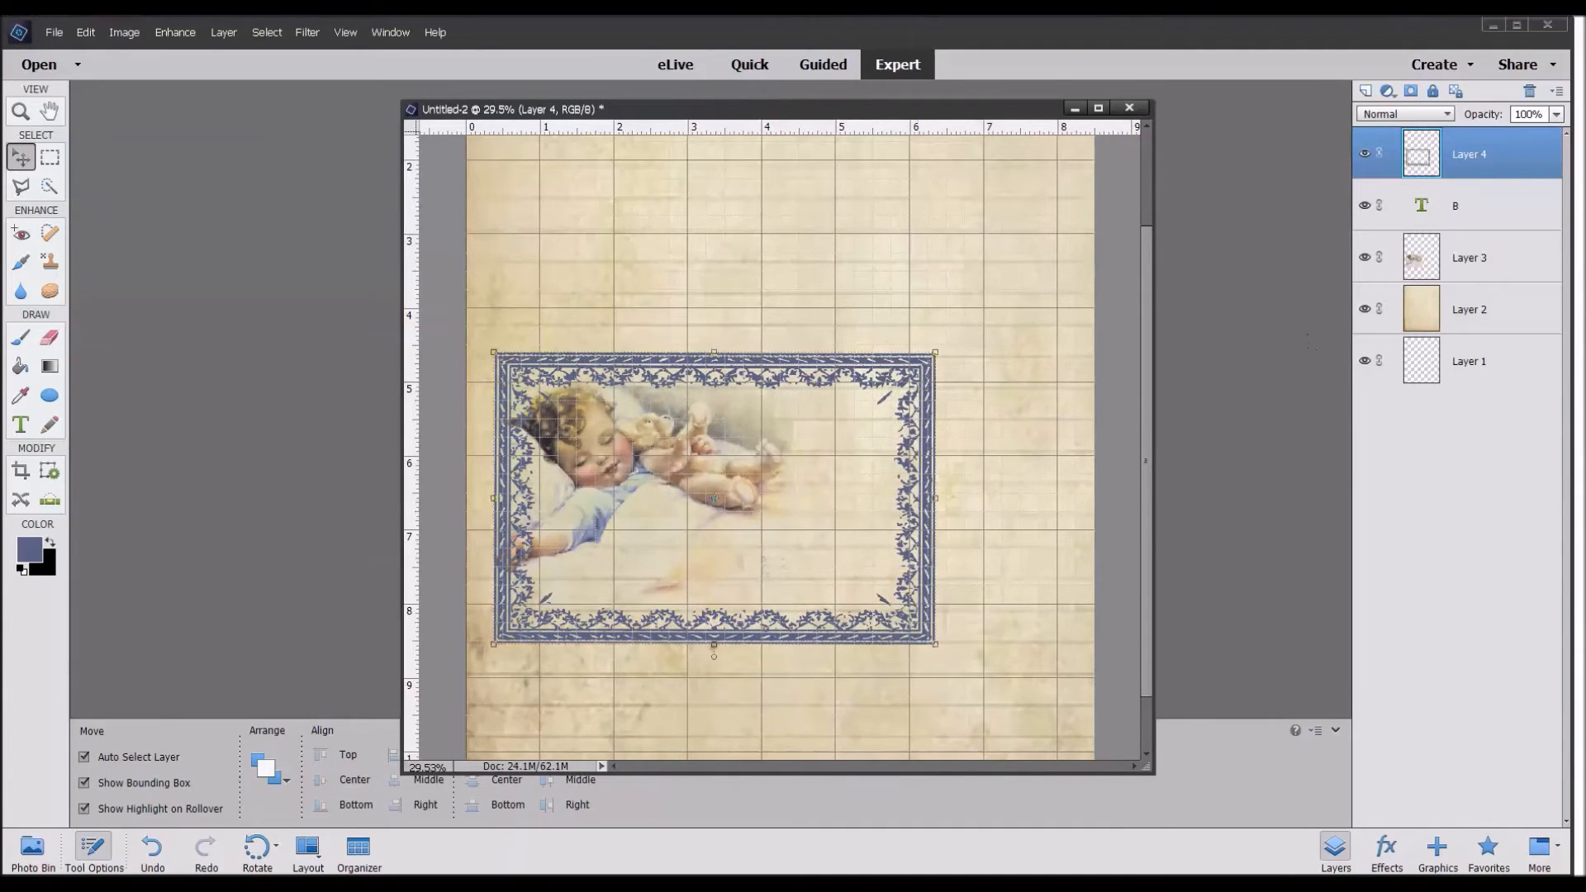
Set the frame layer's blend mode to Darken, trying and undoing Multiply, and lower its opacity to 65%.
left_click(1408, 113)
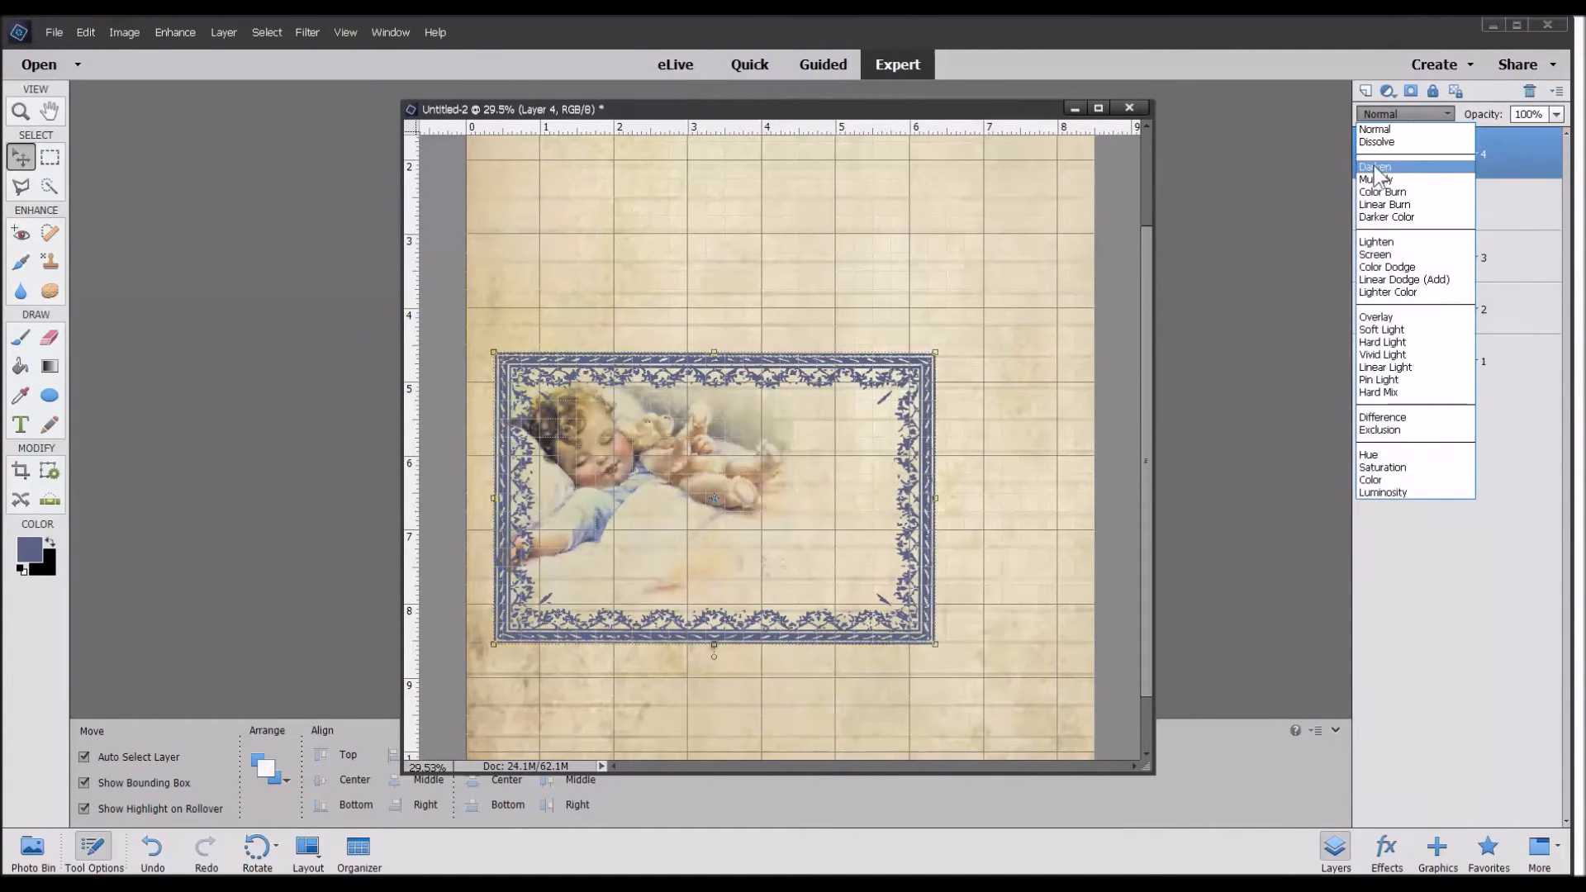
left_click(1376, 169)
left_click(1377, 116)
left_click(1375, 180)
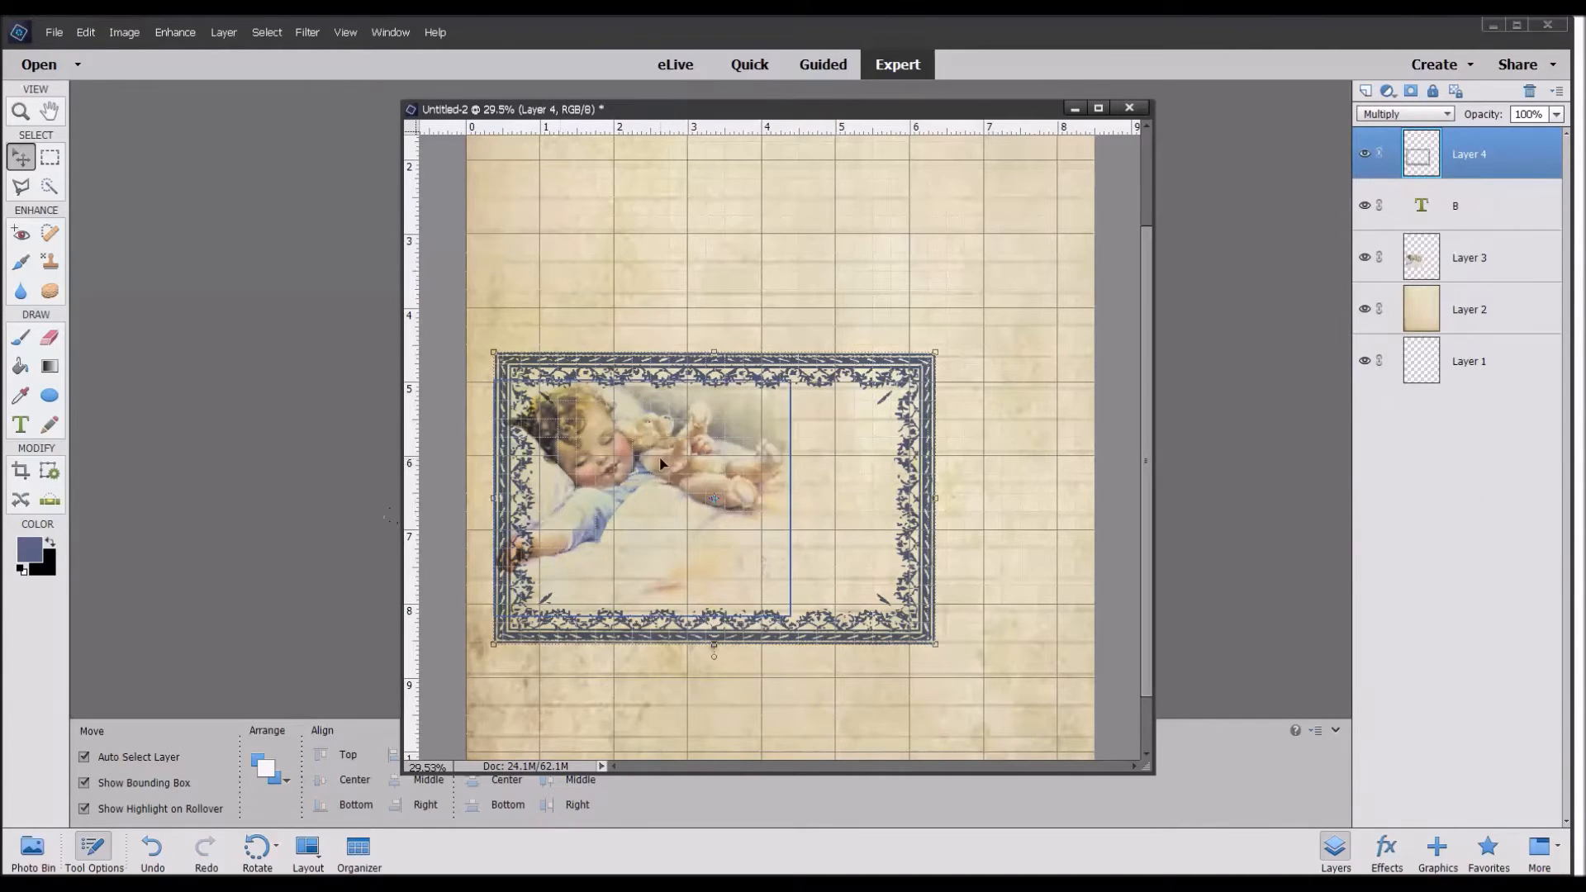
left_click(151, 847)
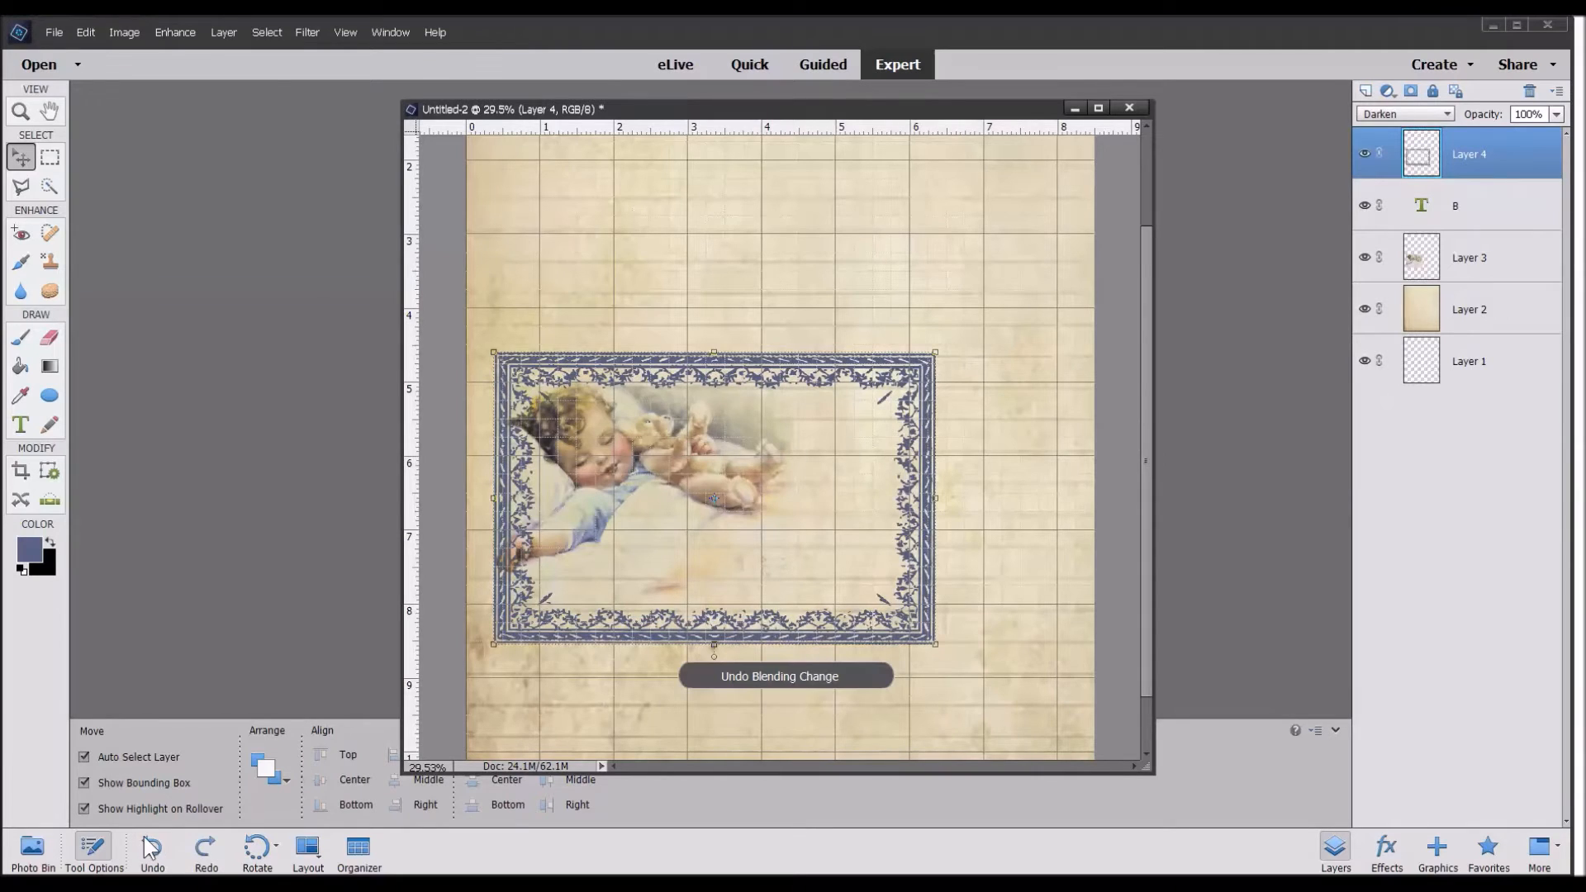
left_click(1557, 114)
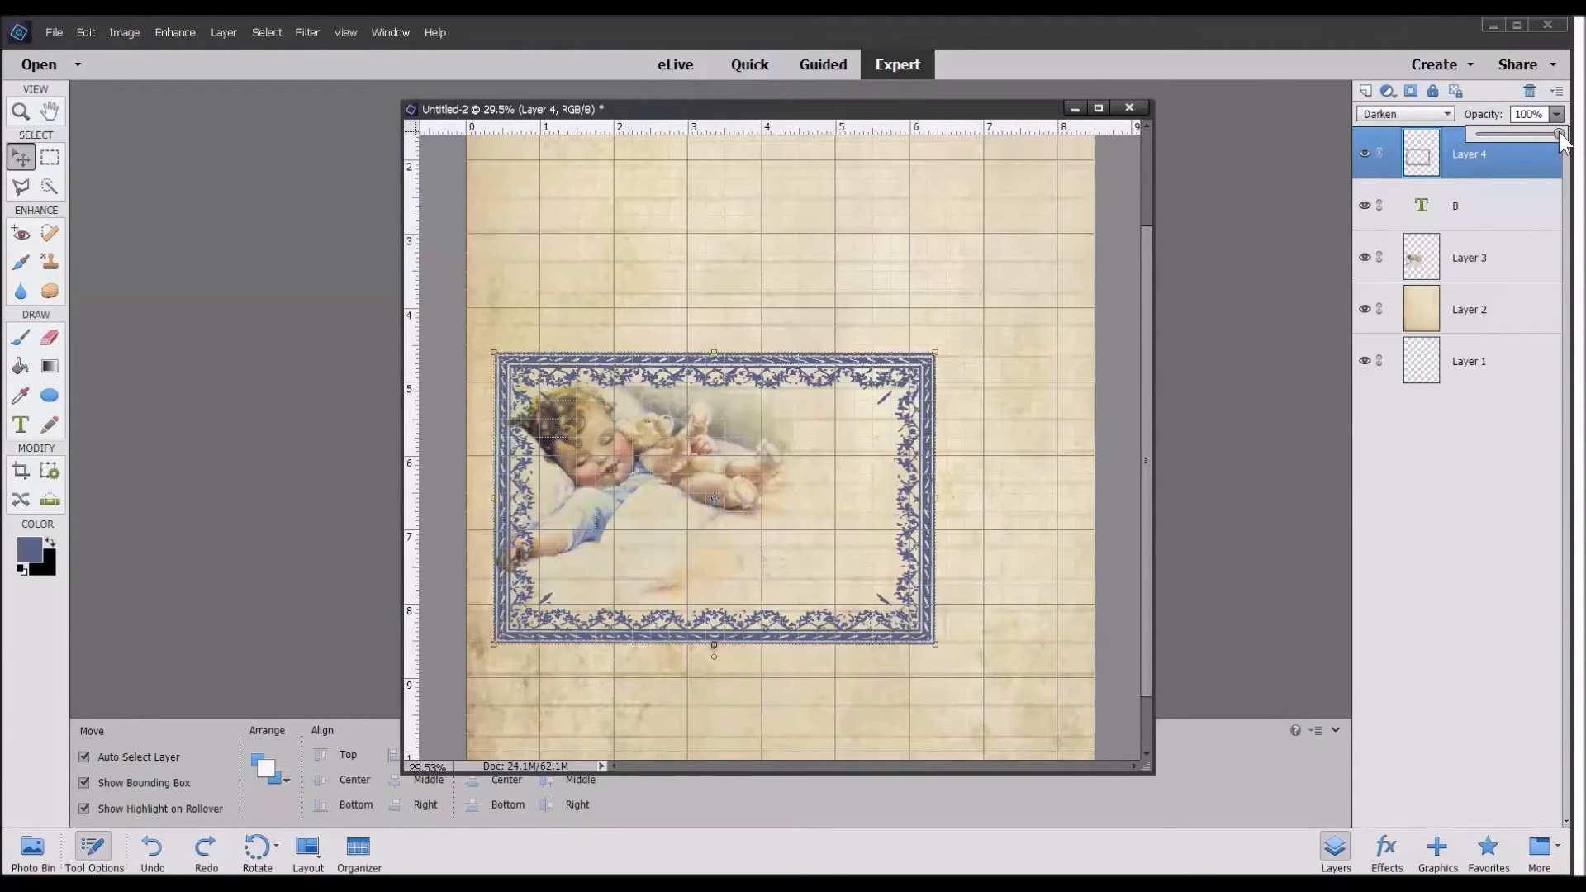
left_click_drag(1559, 133, 1533, 134)
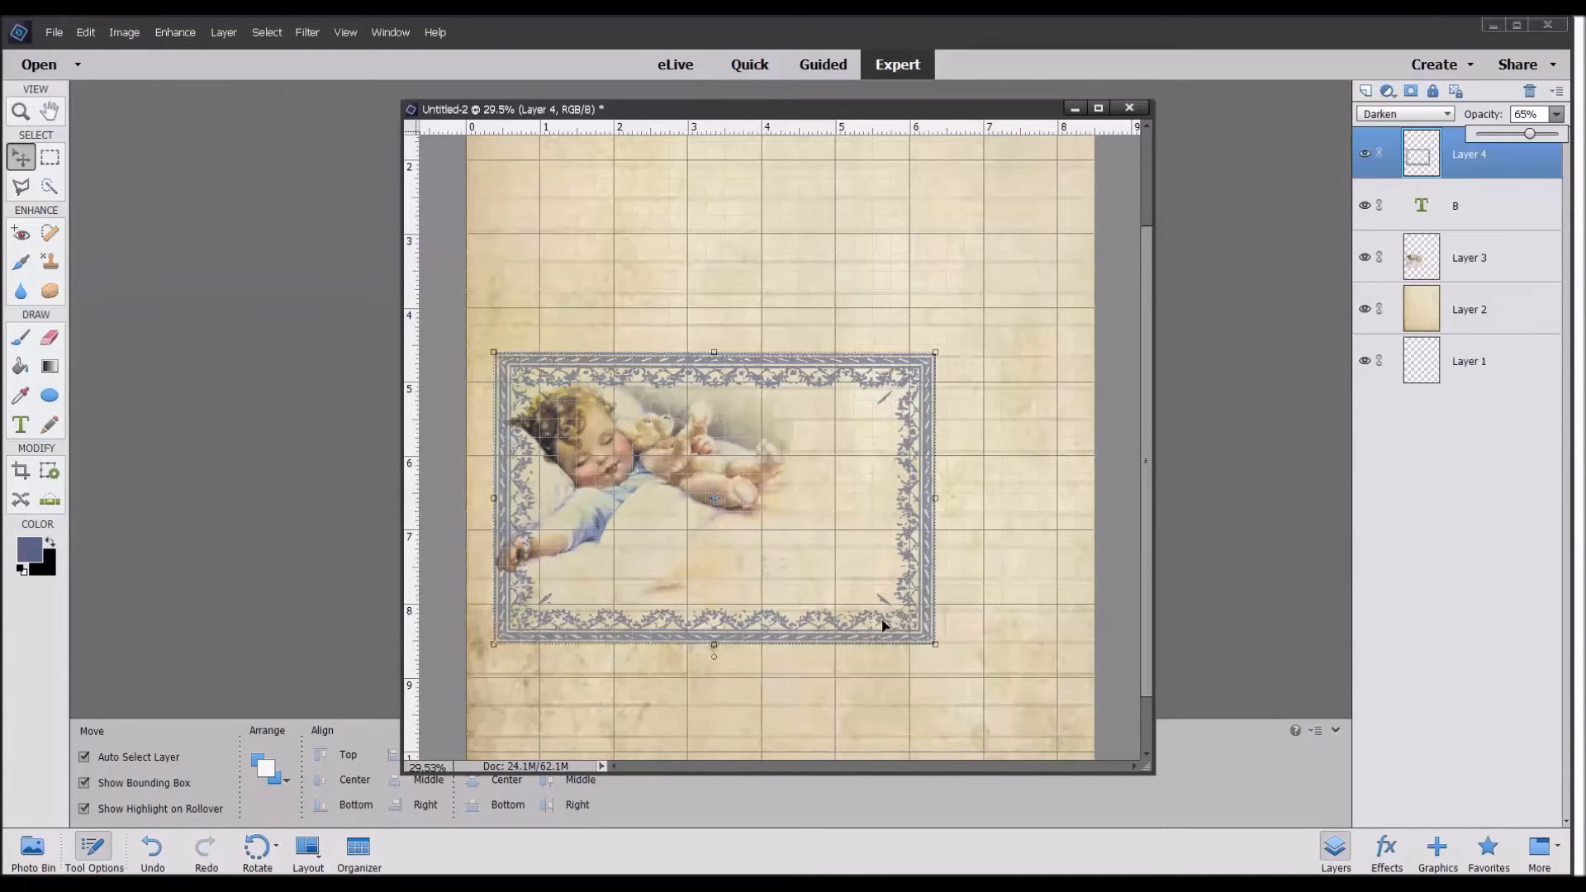
Try recoloring the frame with the Paint Bucket in light blue 74aecf, and undo the fill.
left_click(20, 369)
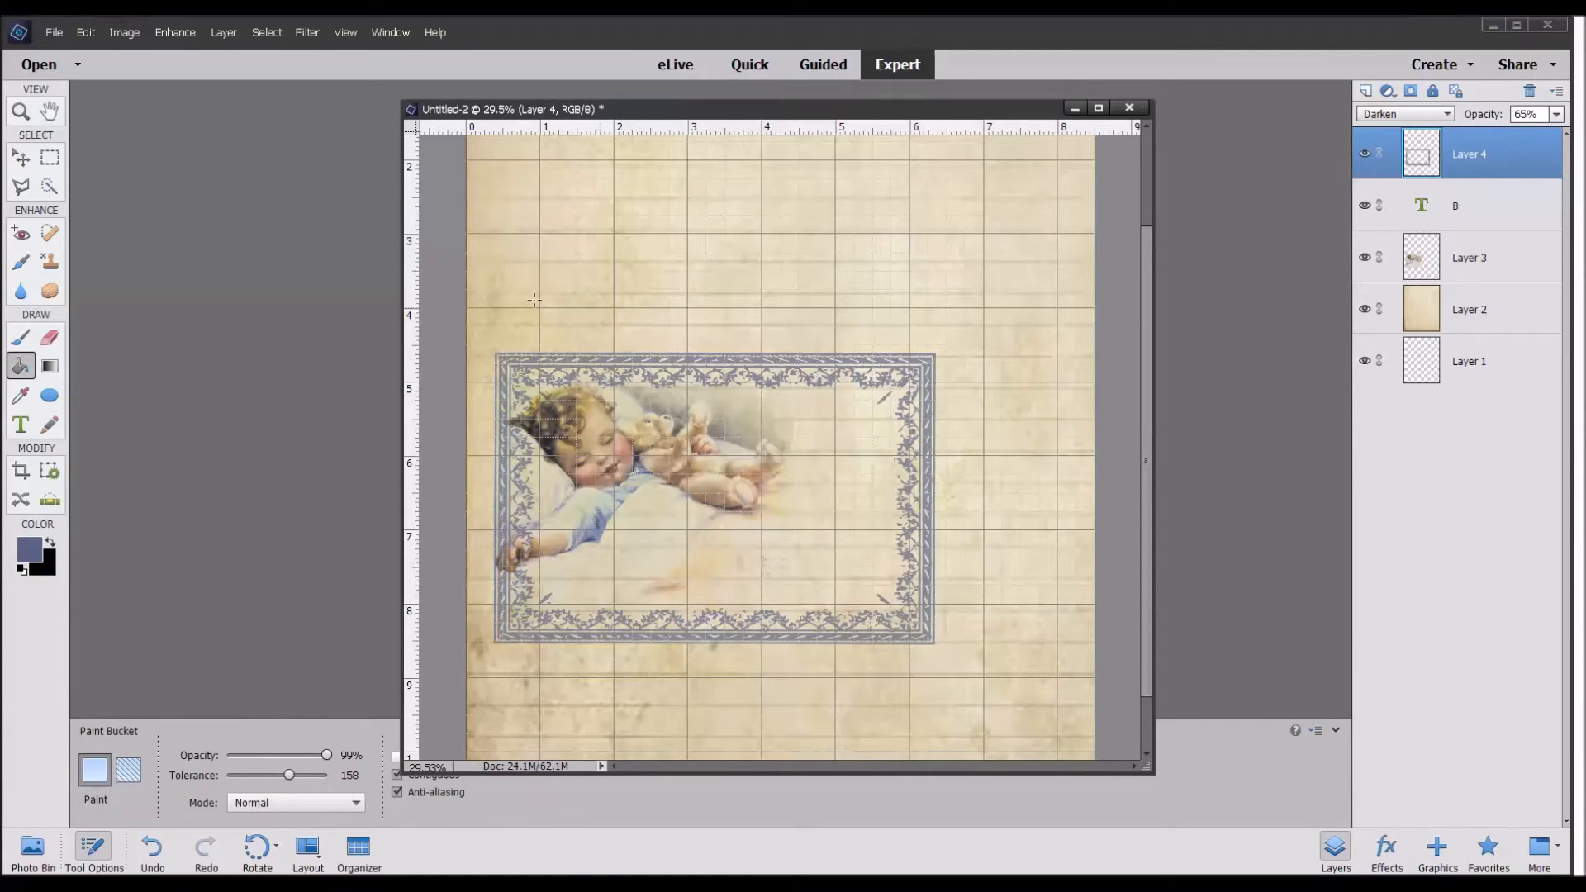
left_click(30, 548)
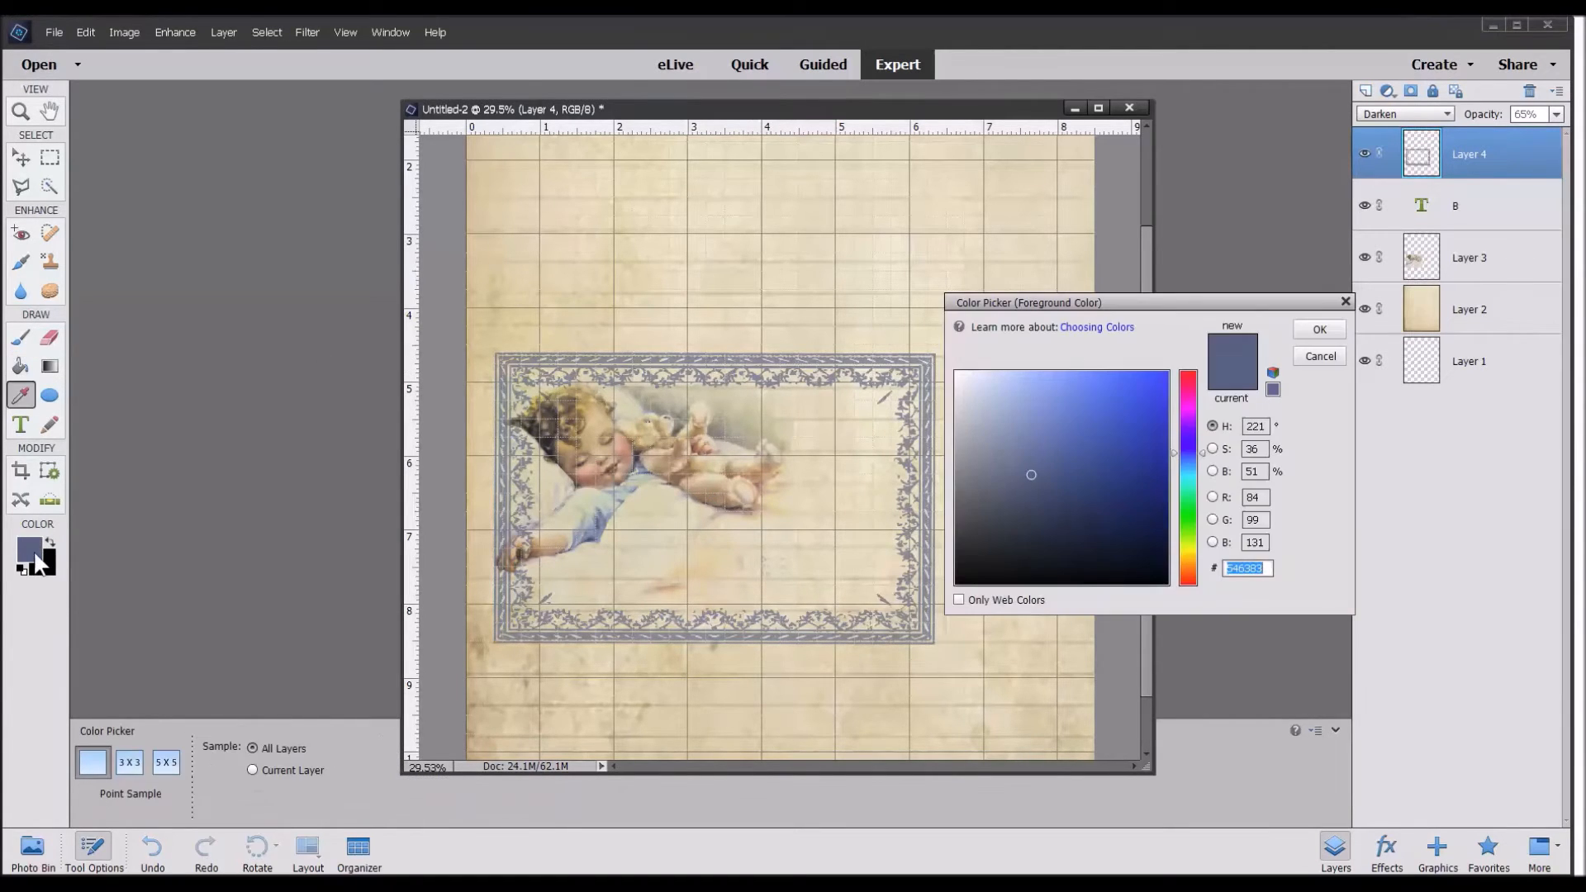
left_click(1024, 401)
left_click(1049, 381)
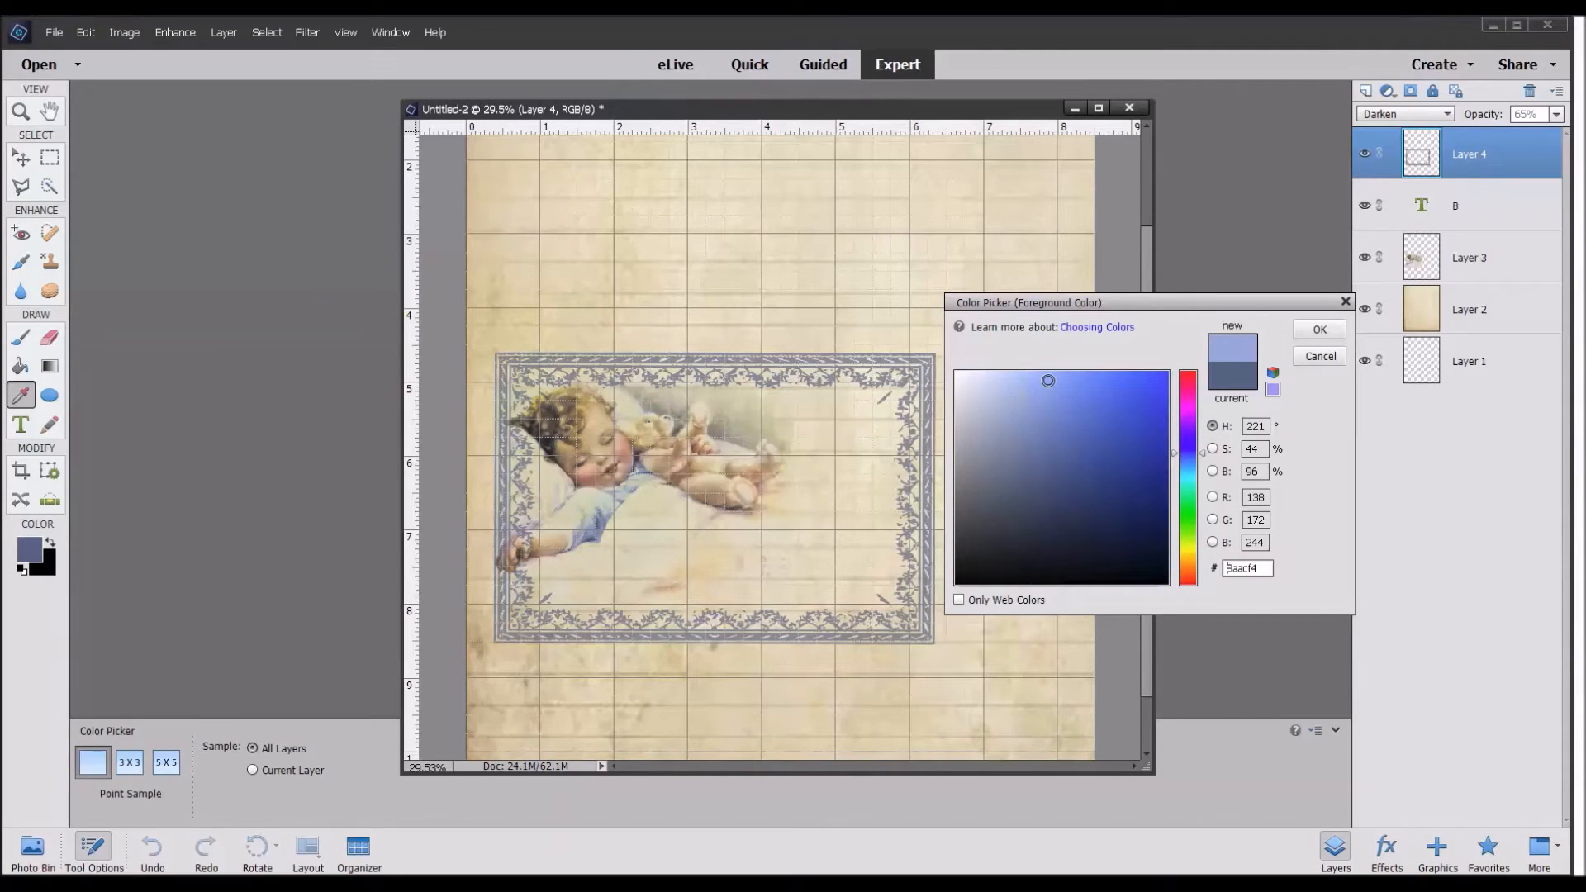
left_click_drag(1204, 461, 1208, 475)
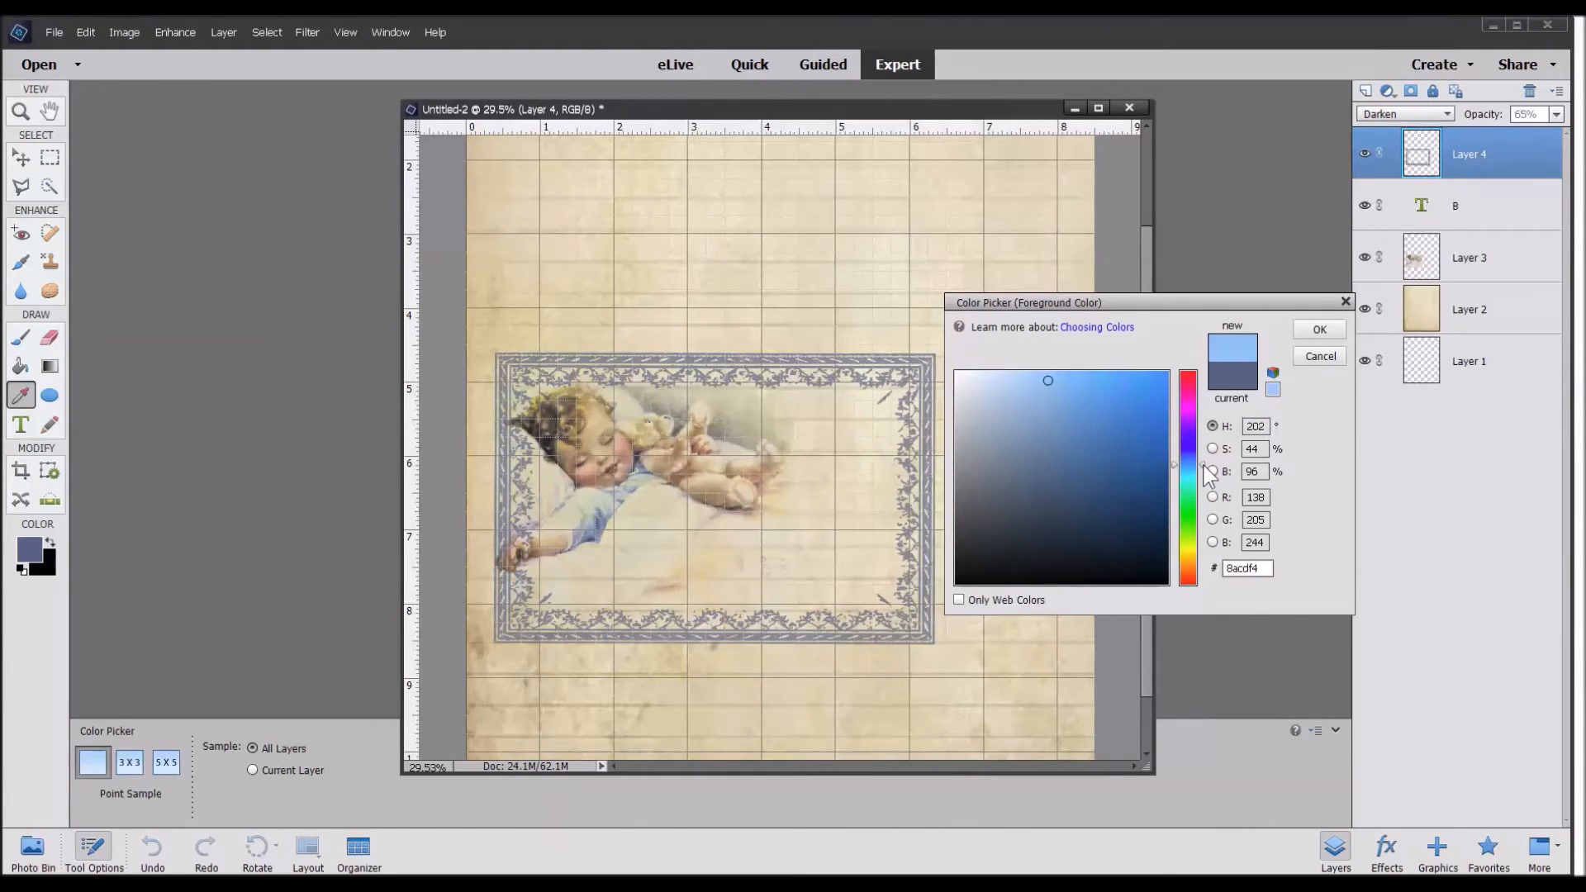
left_click(1050, 413)
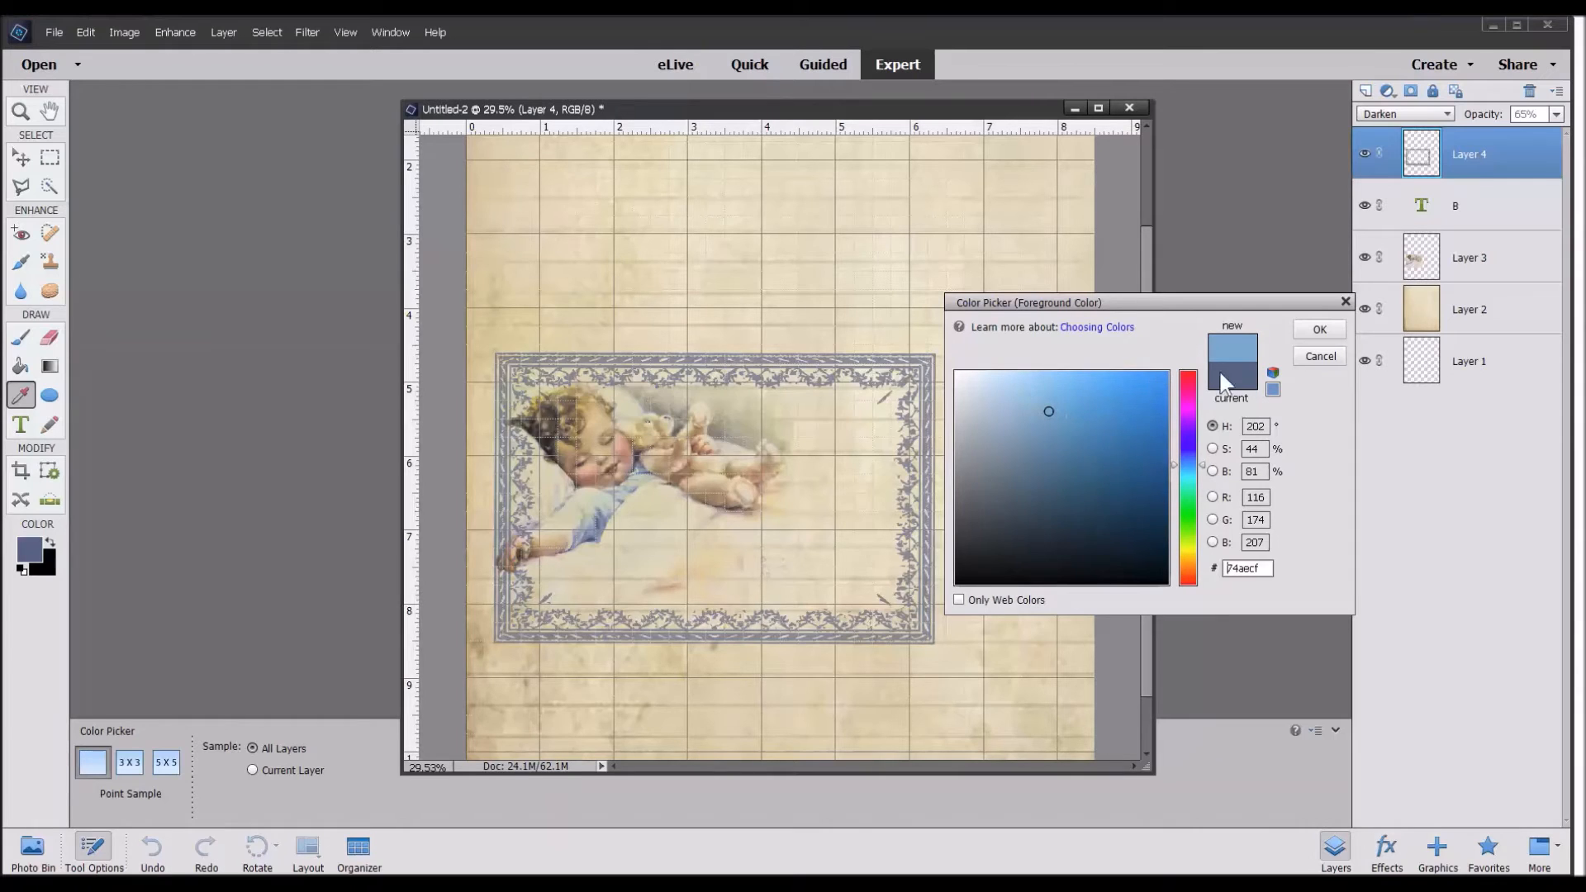
left_click(1317, 329)
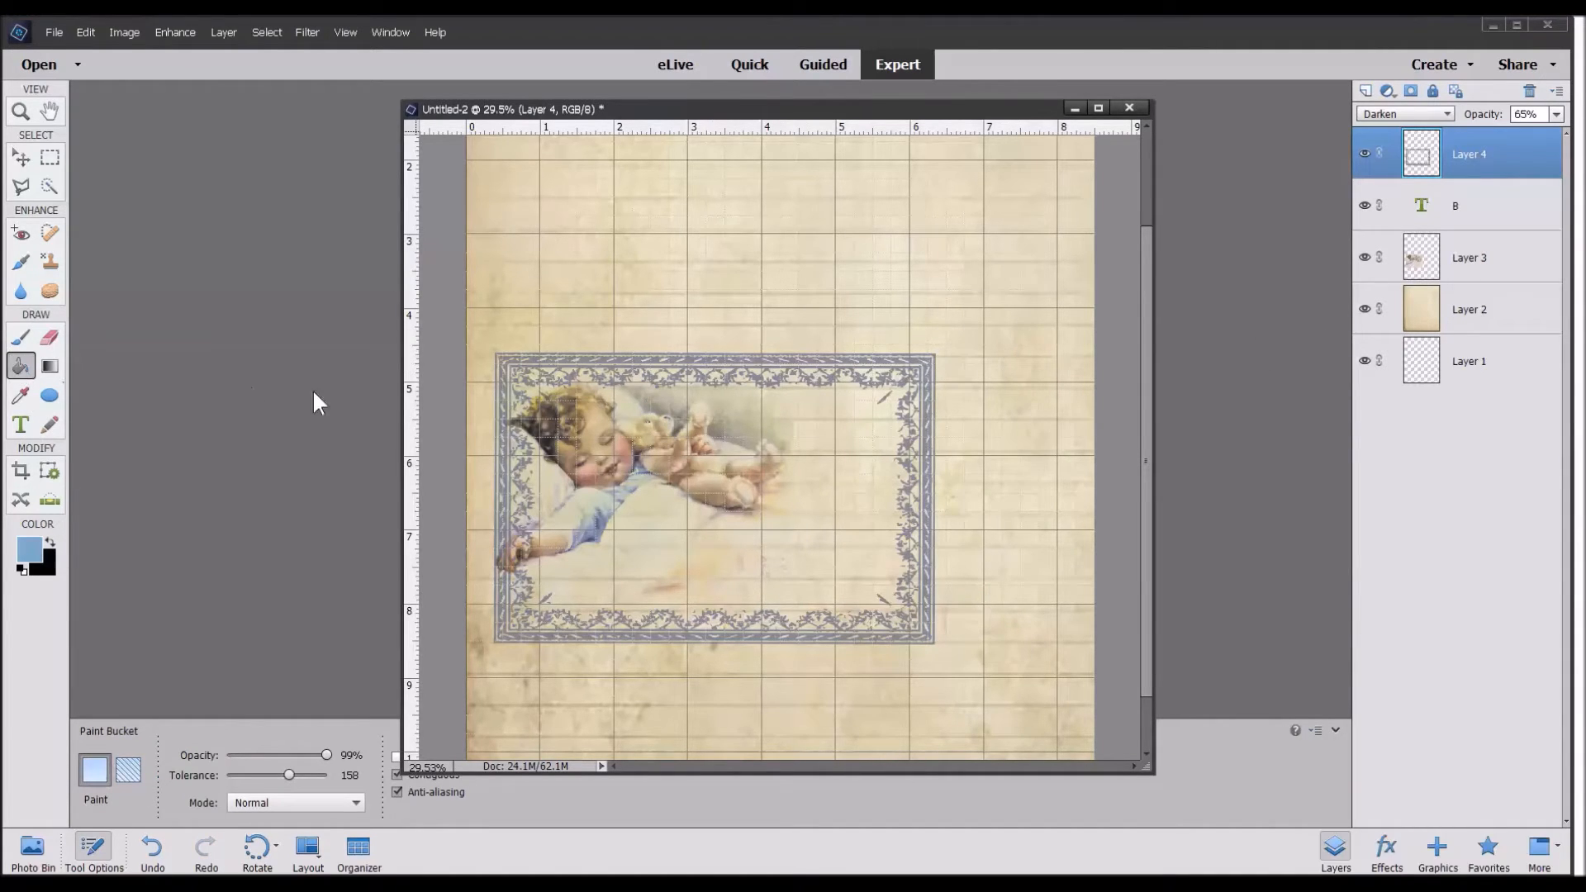
left_click(734, 360)
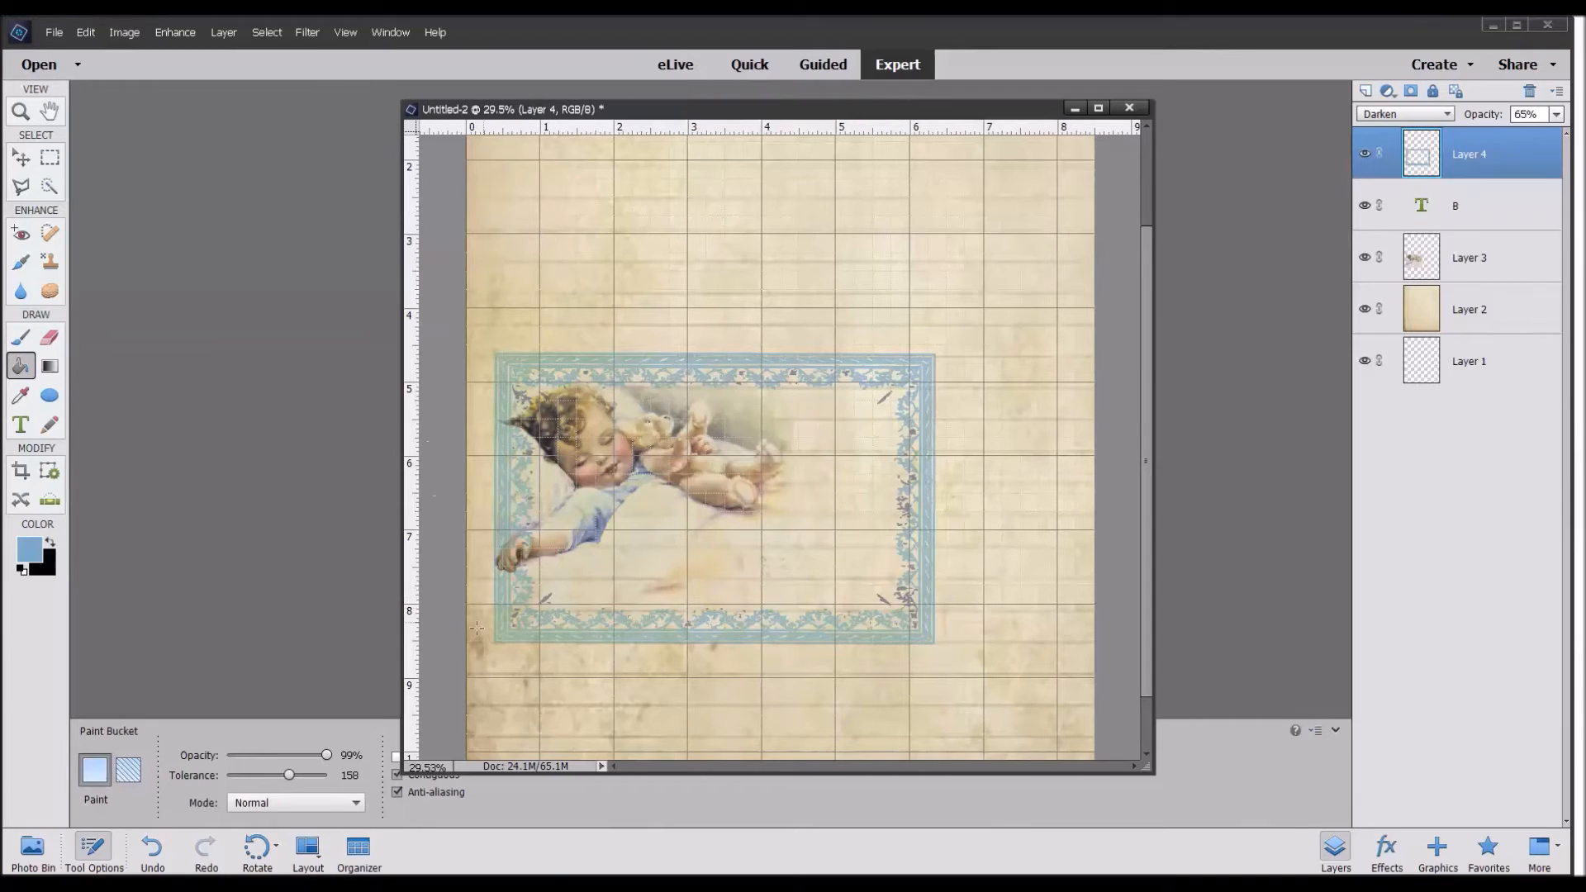
left_click(156, 846)
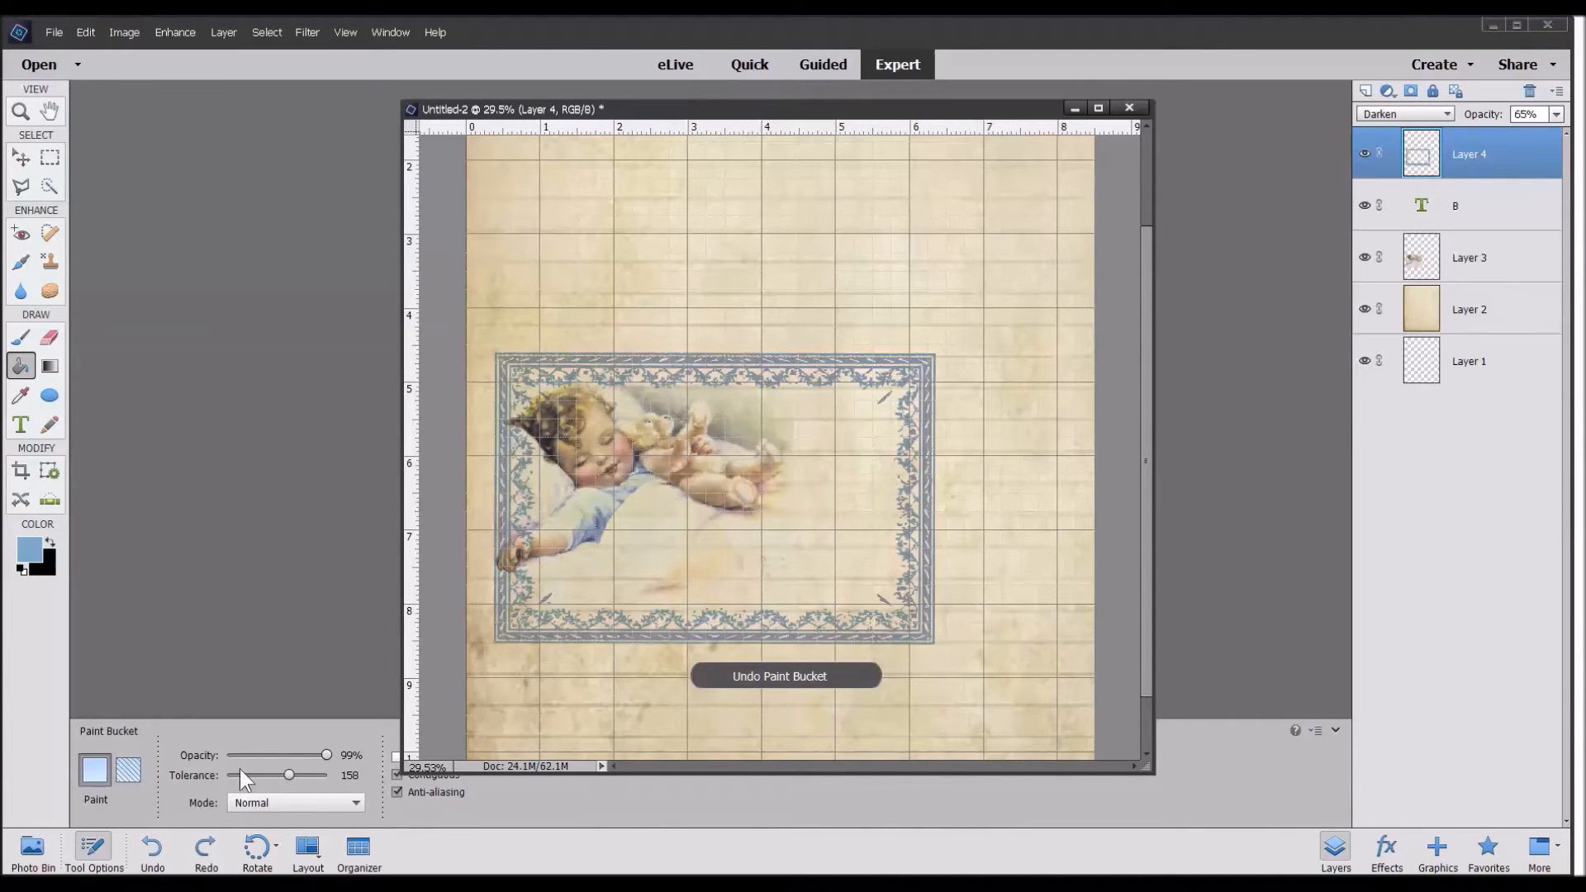
Shift the frame's hue to -25 with a Hue/Saturation adjustment.
left_click(165, 32)
mouse_move(232, 200)
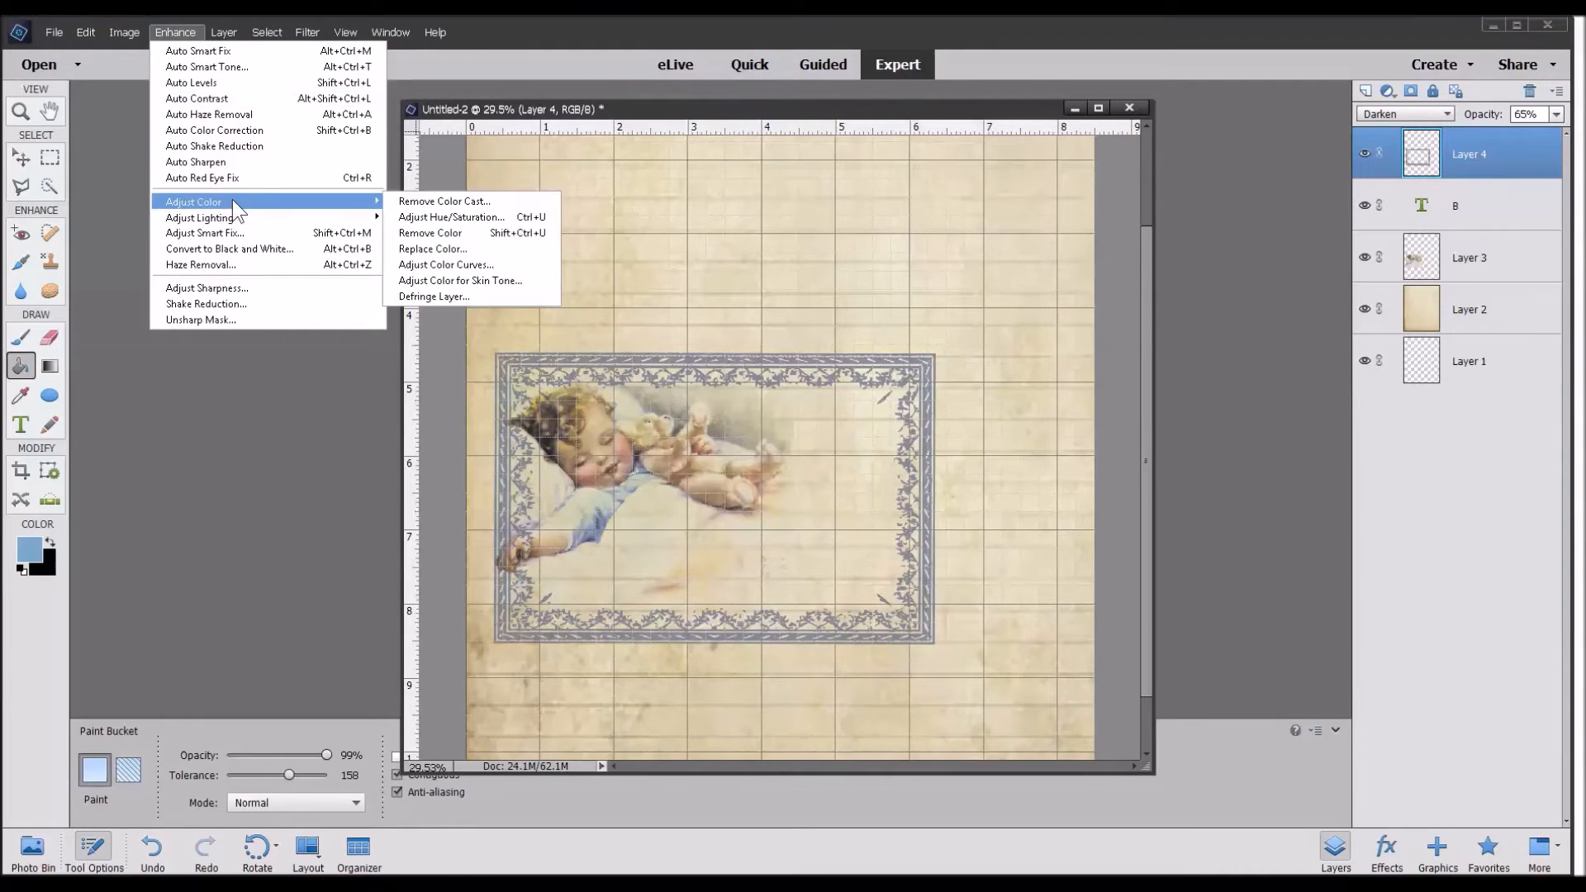
left_click(438, 217)
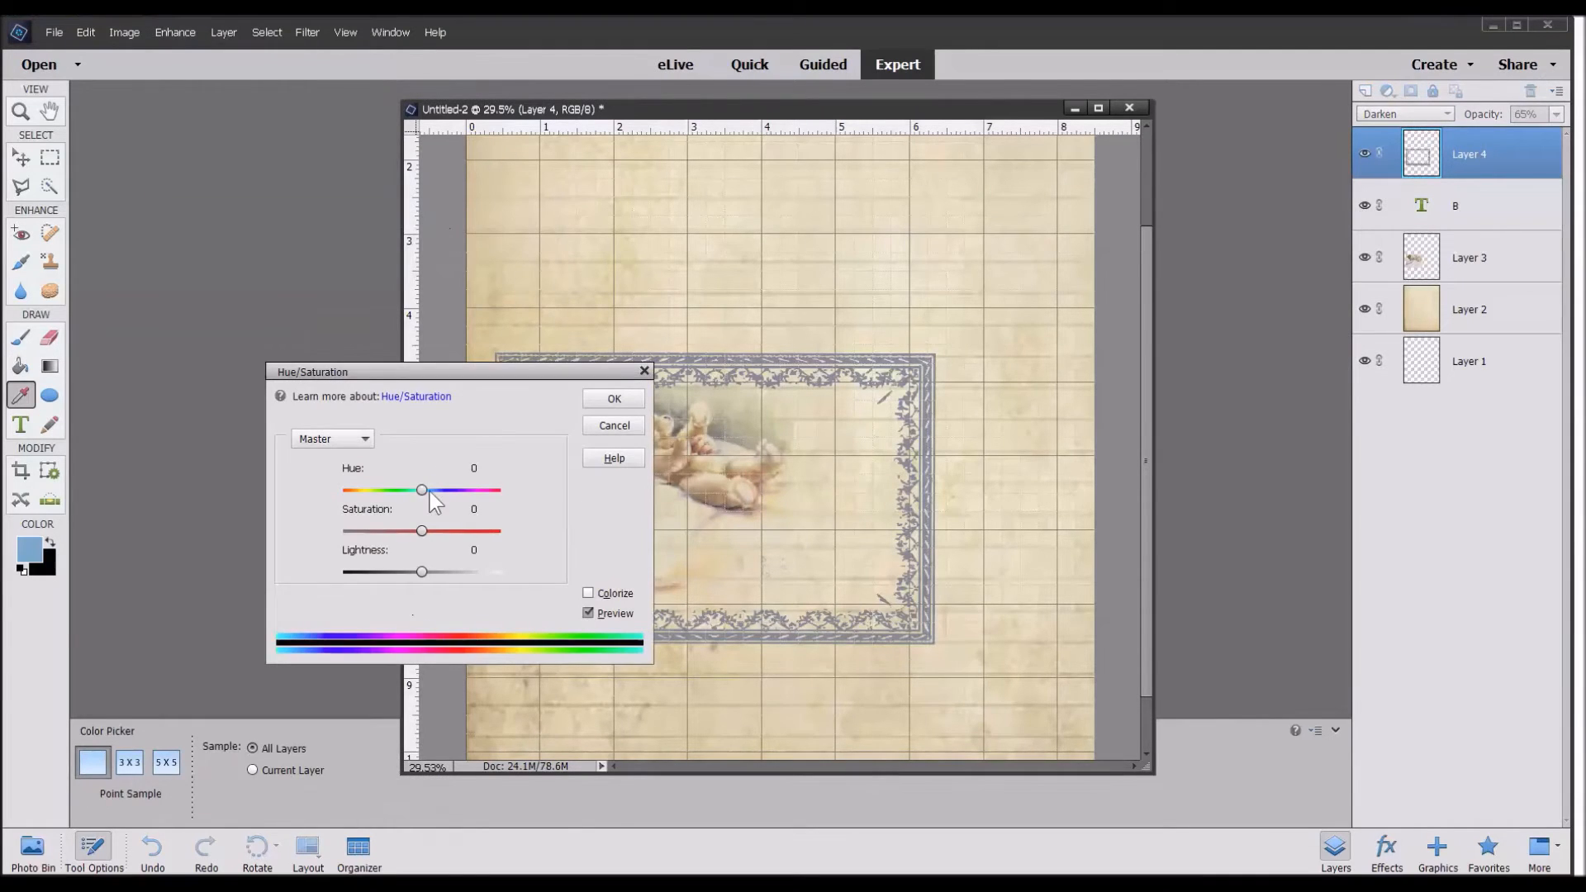
mouse_move(422, 491)
left_mouse_down()
mouse_move(480, 490)
mouse_move(334, 486)
mouse_move(403, 488)
left_mouse_up()
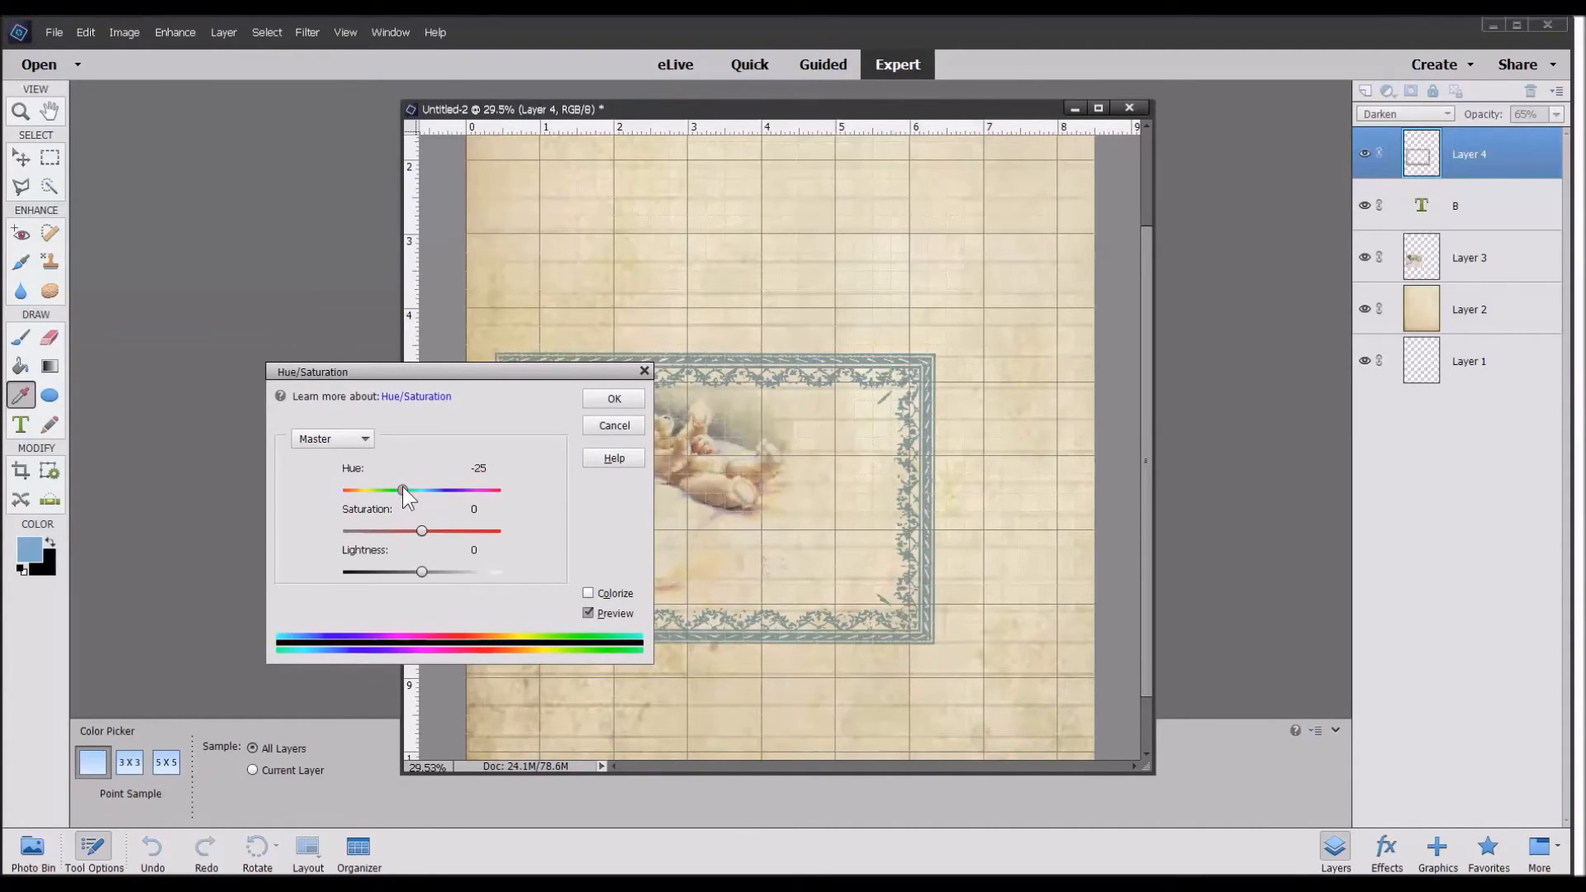
left_click(612, 398)
key("k")
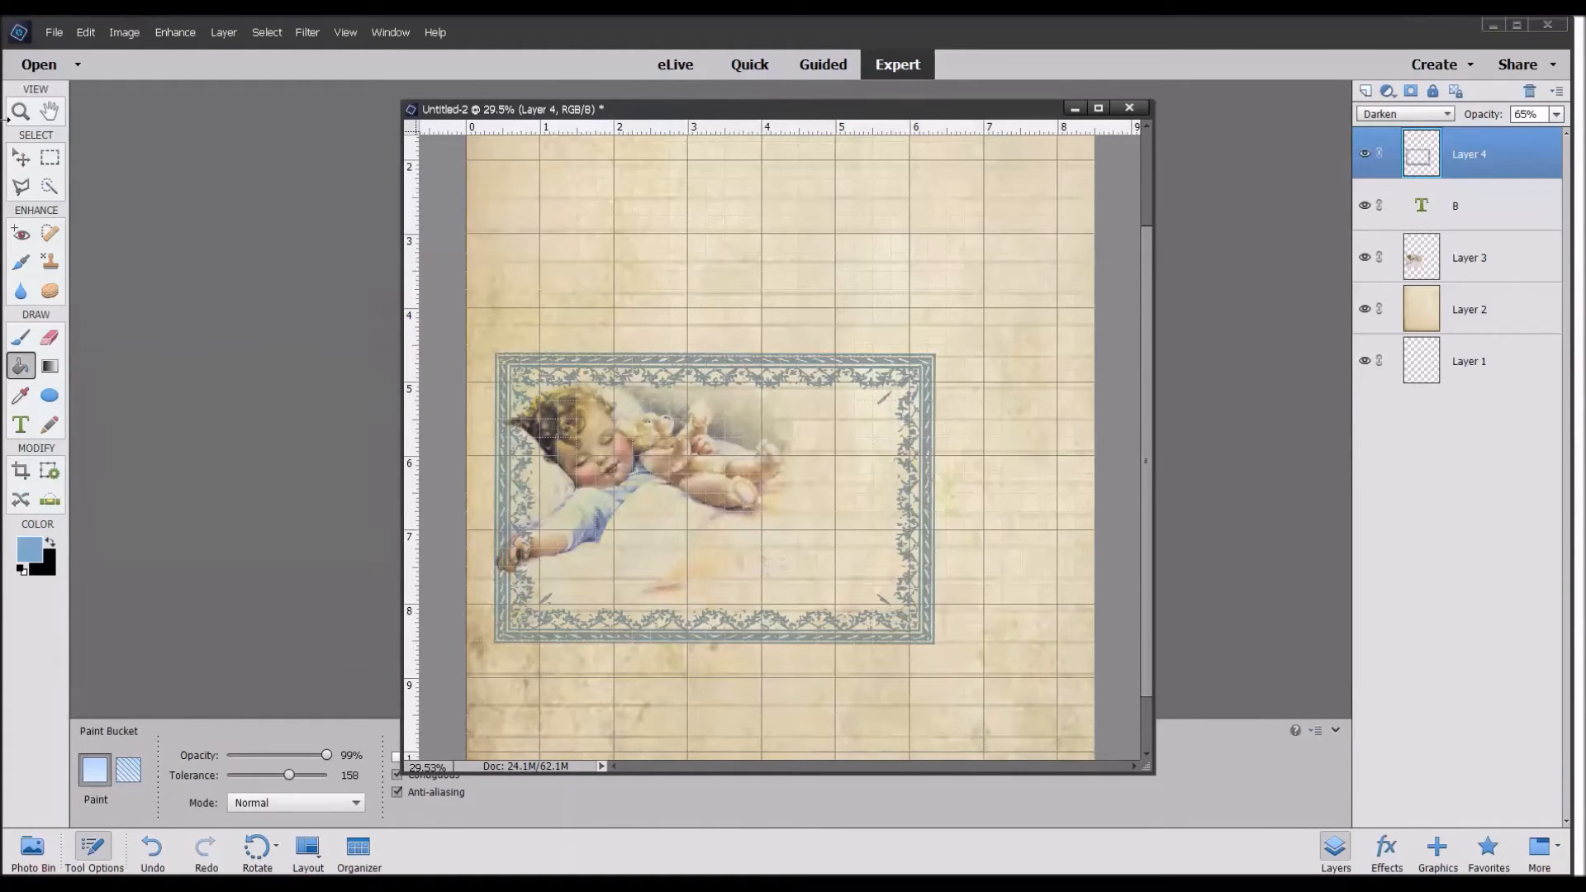
Move the frame slightly down and left, and shrink the baby picture so it sits inside the frame's upper-left area.
left_click(21, 157)
left_click_drag(785, 369, 776, 384)
left_click_drag(694, 473, 702, 477)
left_click_drag(798, 623, 726, 565)
left_click_drag(631, 453, 647, 468)
left_click(687, 590)
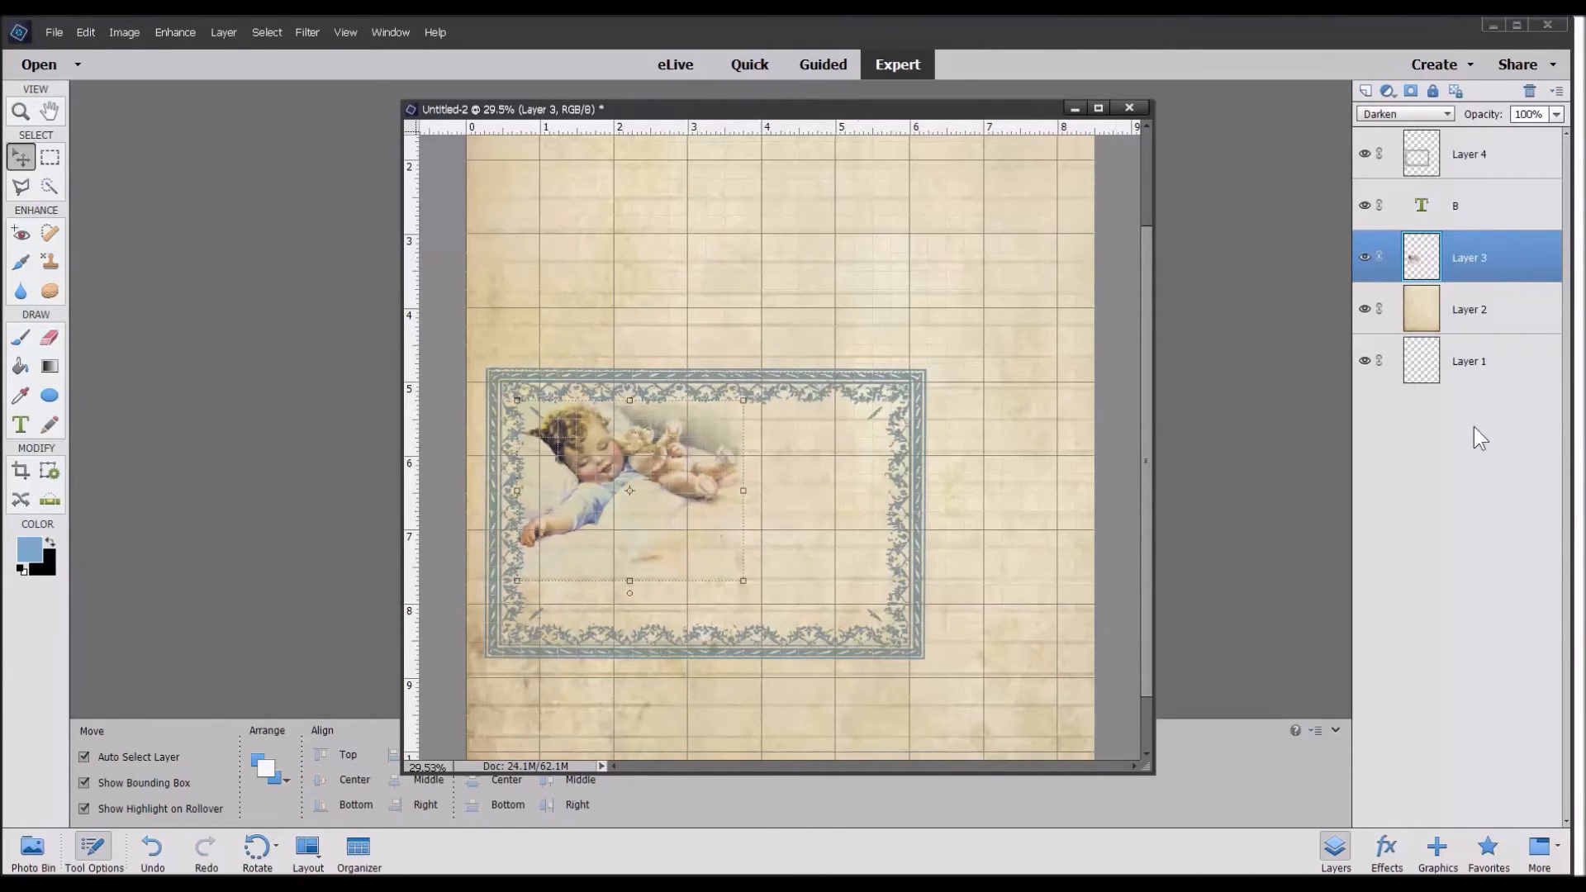
Open blanket-flower-botanical-art-print-6728.jpg and place its image on the page above the frame.
left_click_drag(1149, 484, 1101, 284)
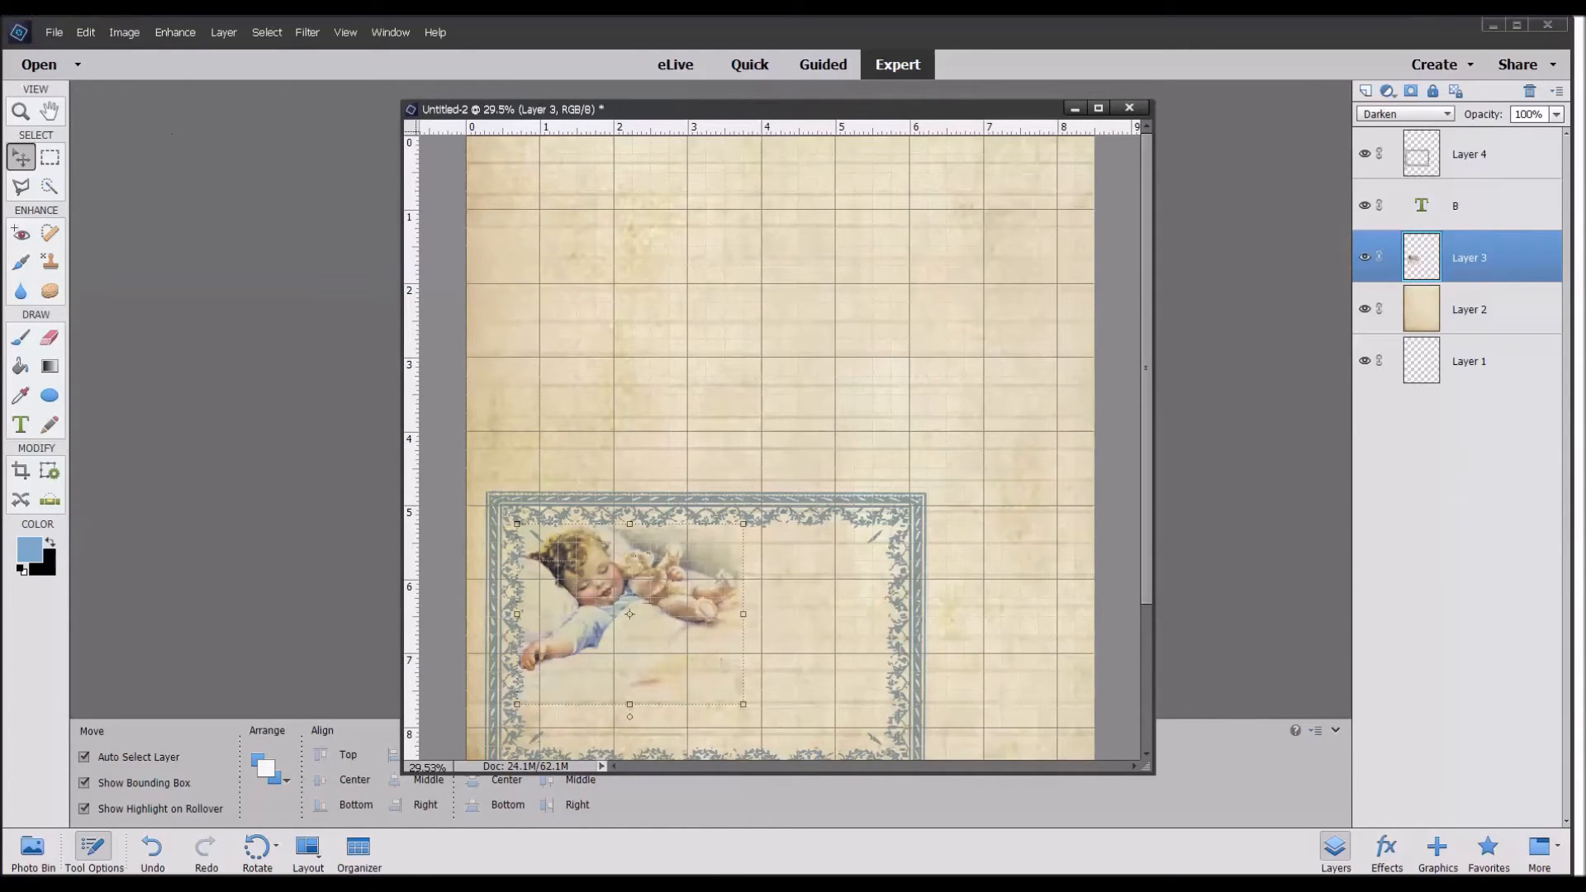
left_click(37, 66)
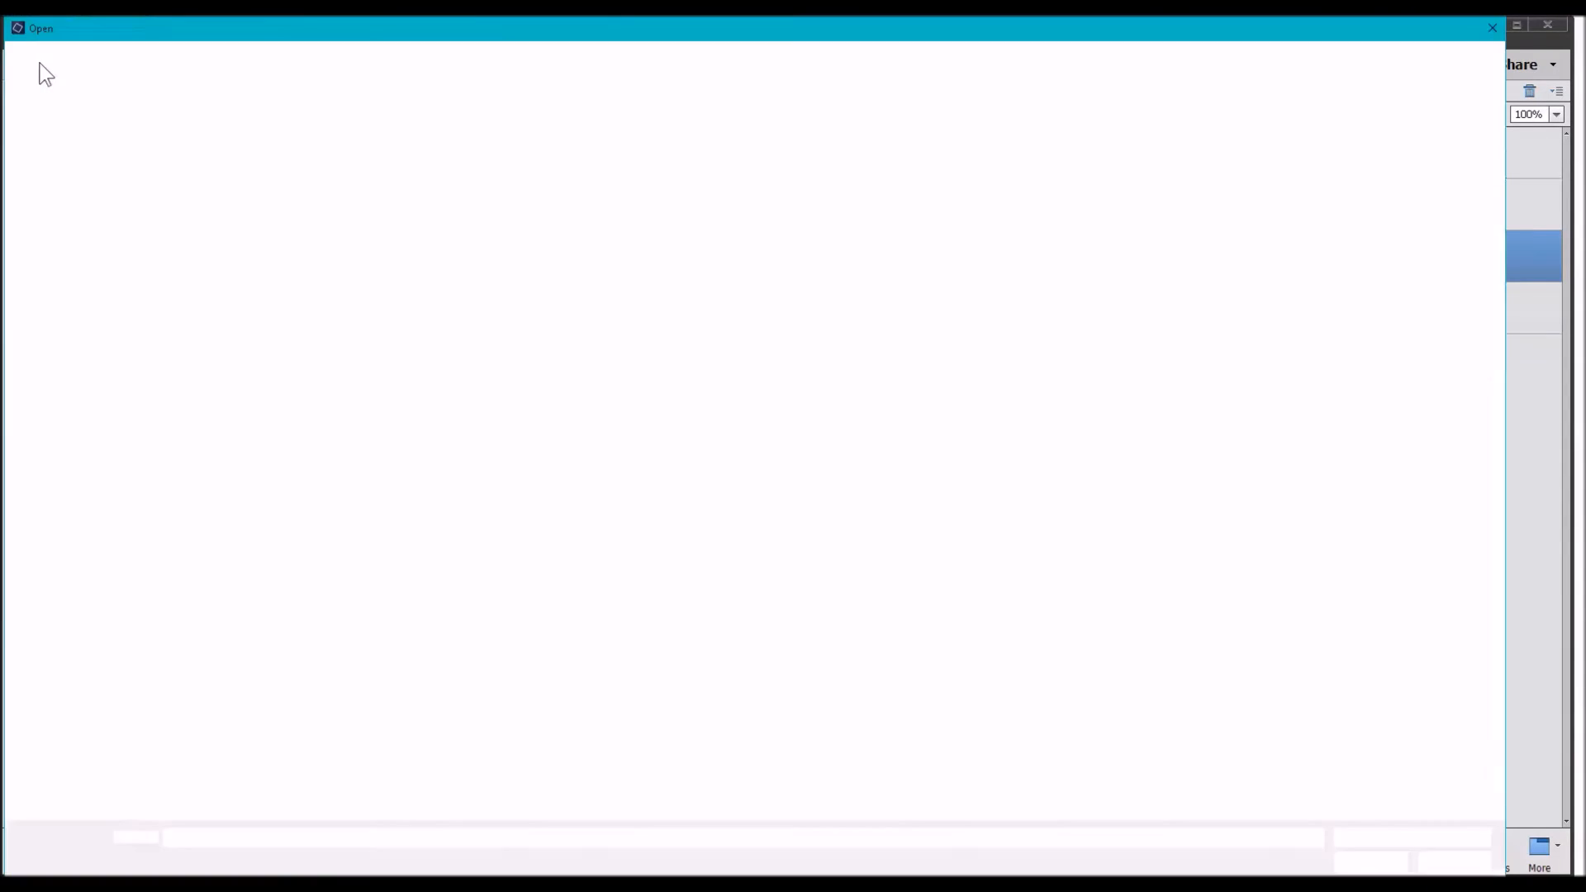
double_click(304, 522)
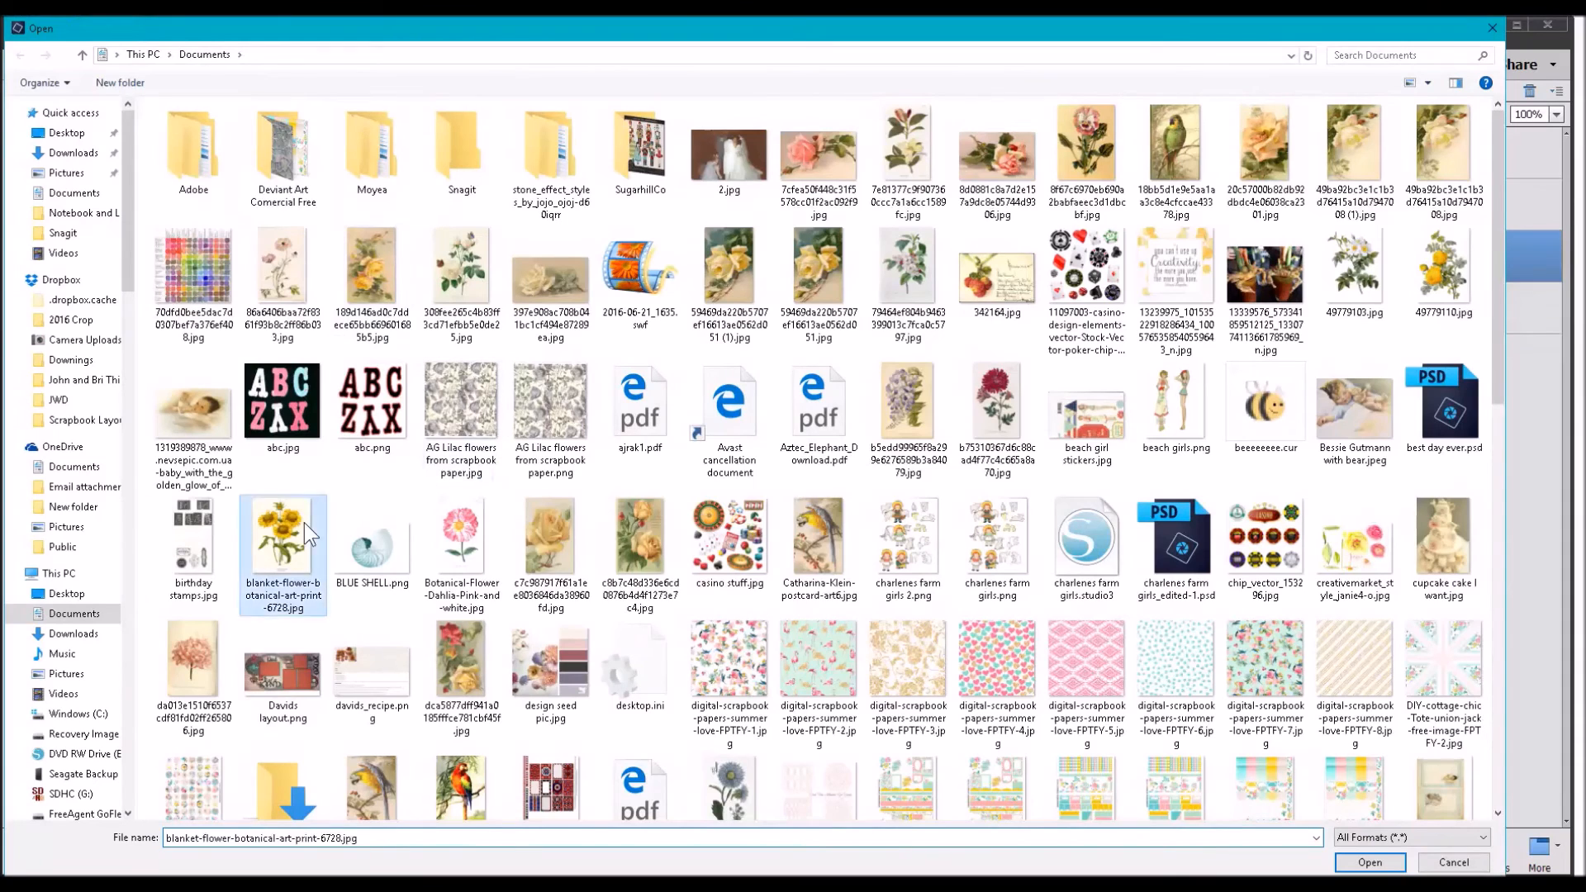
left_click_drag(365, 273, 773, 306)
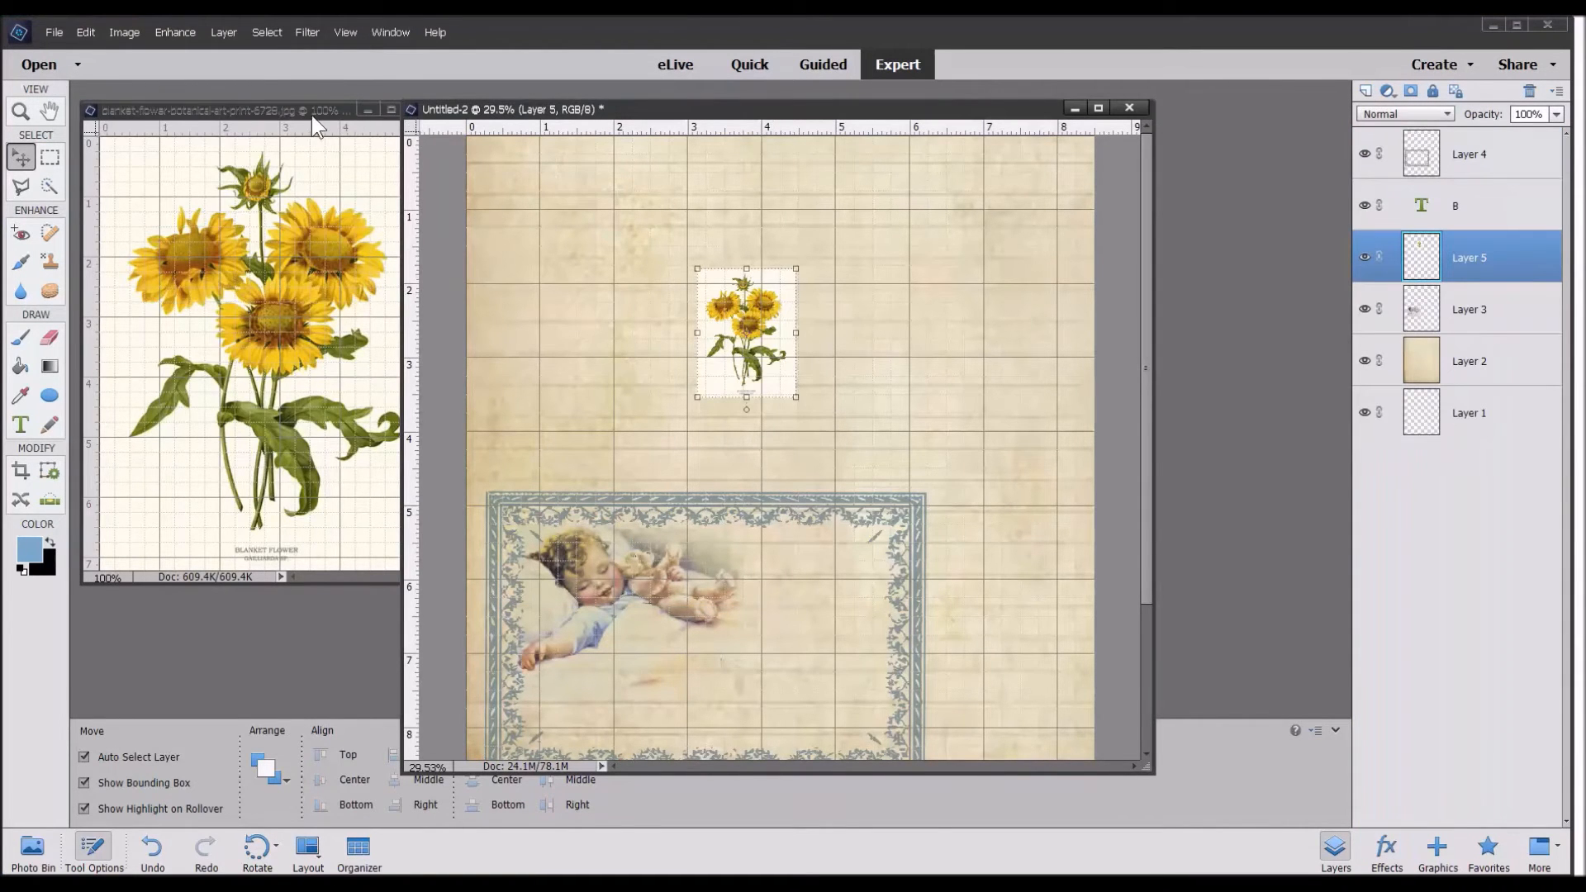
Enlarge the flower picture to about 245%, position it just above the blue frame, and set its blend mode to Darken.
left_click(337, 115)
left_click(422, 108)
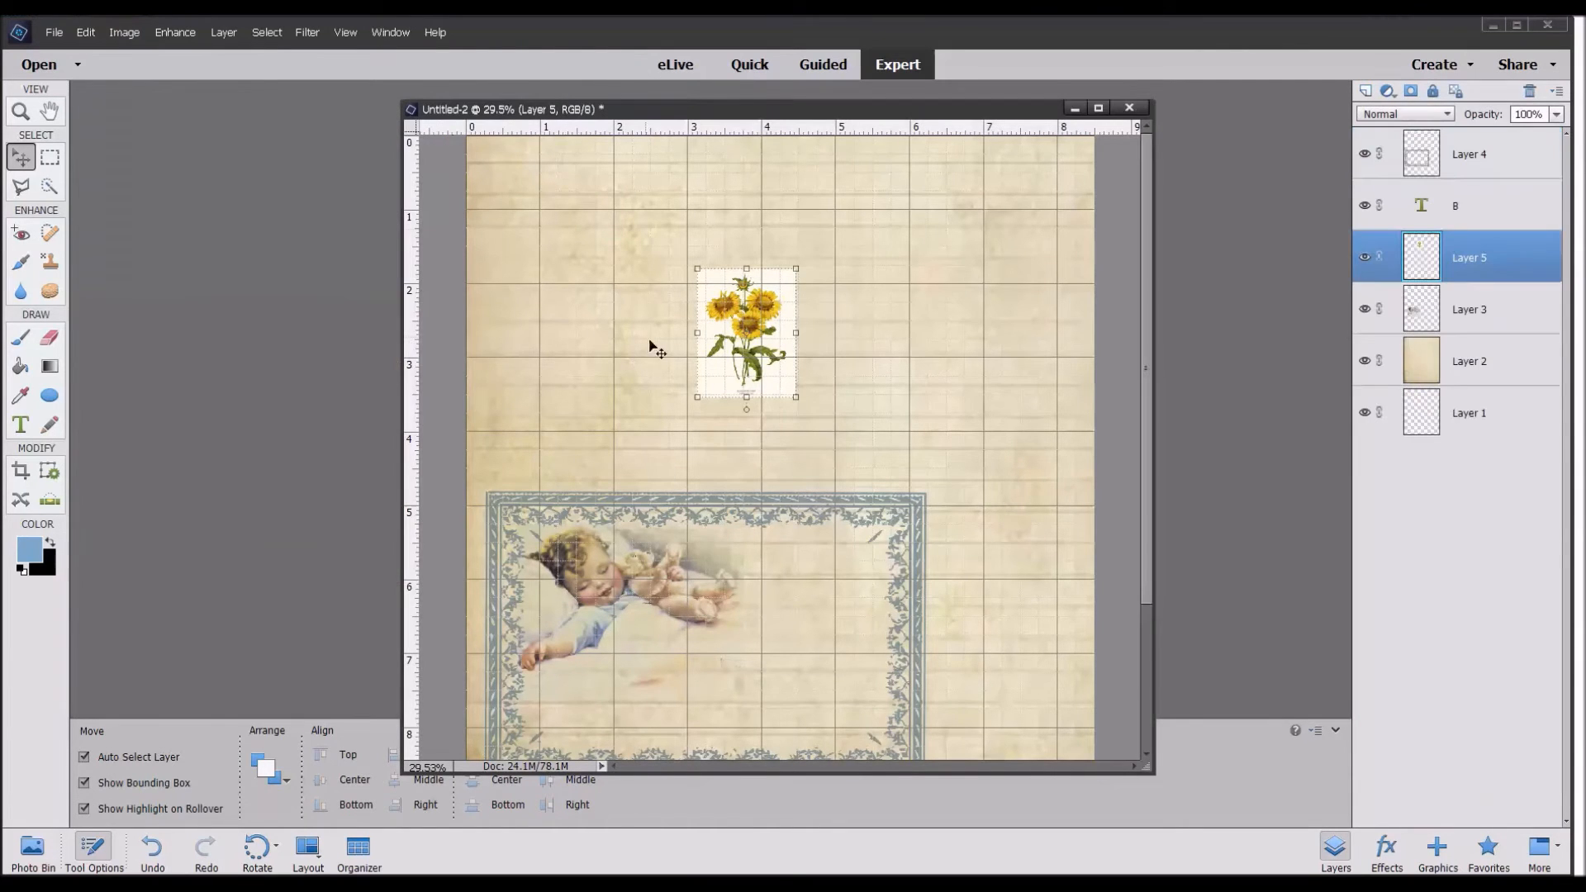
left_click_drag(796, 396, 864, 486)
left_click_drag(696, 266, 622, 170)
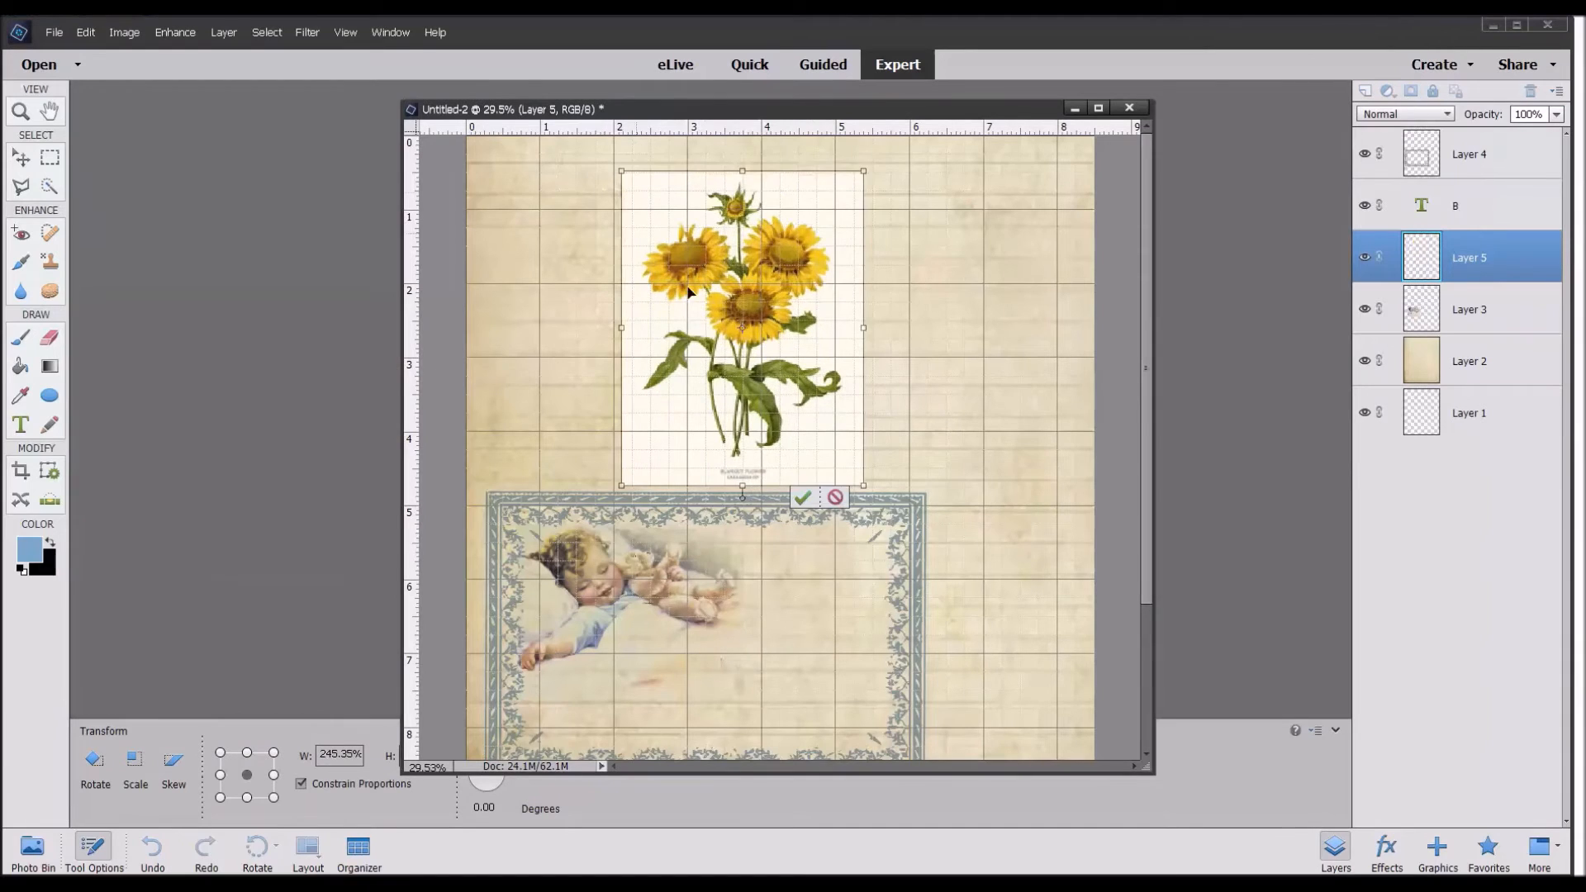
left_click_drag(750, 325, 792, 290)
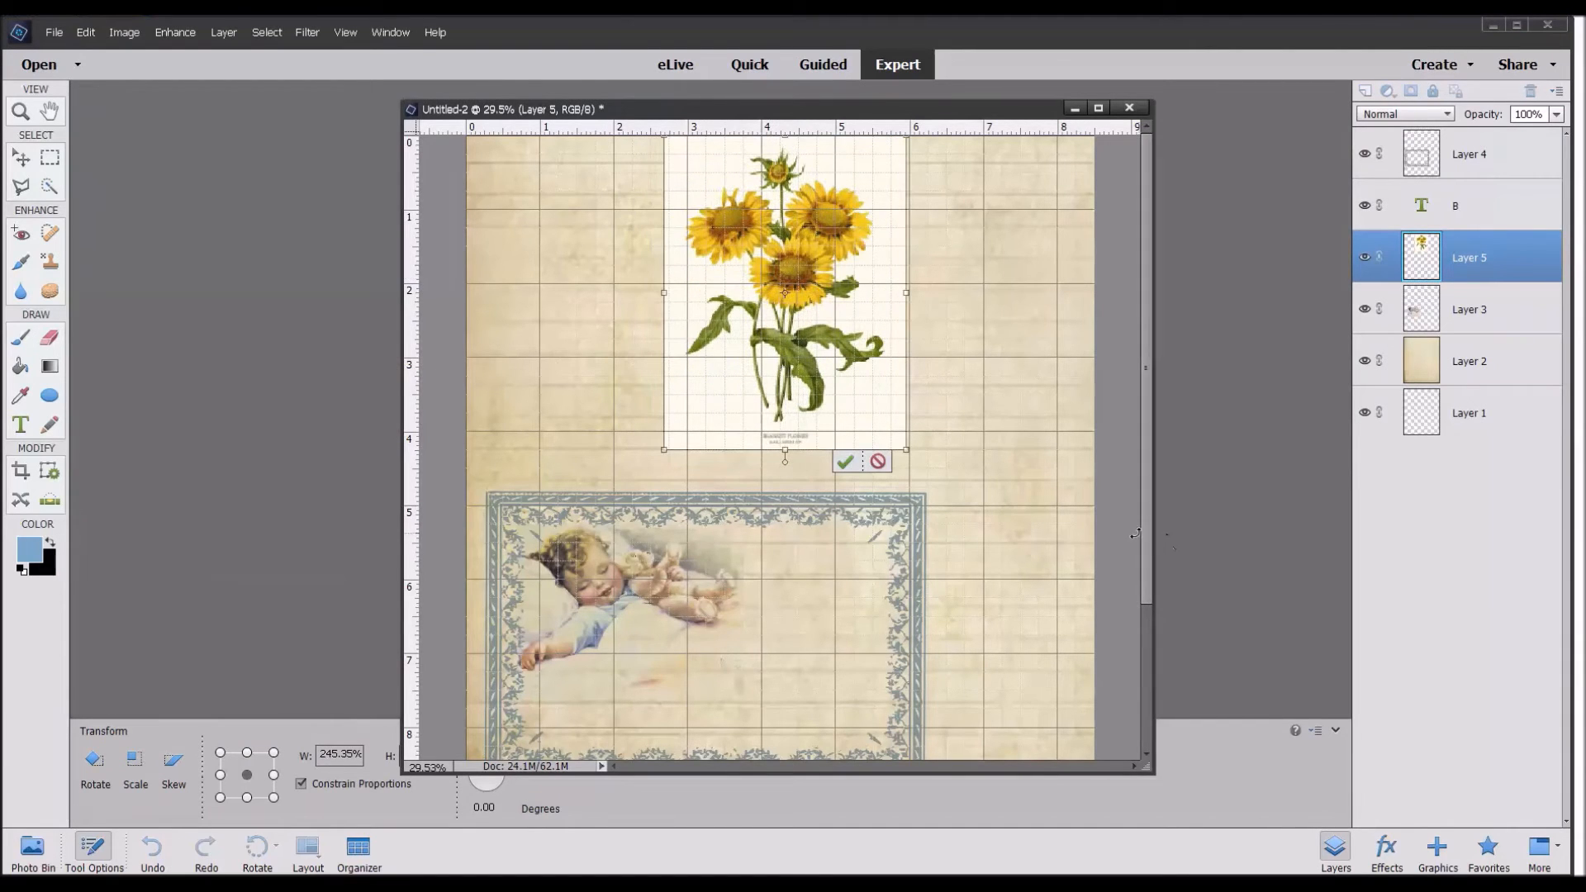
left_click_drag(802, 292, 804, 309)
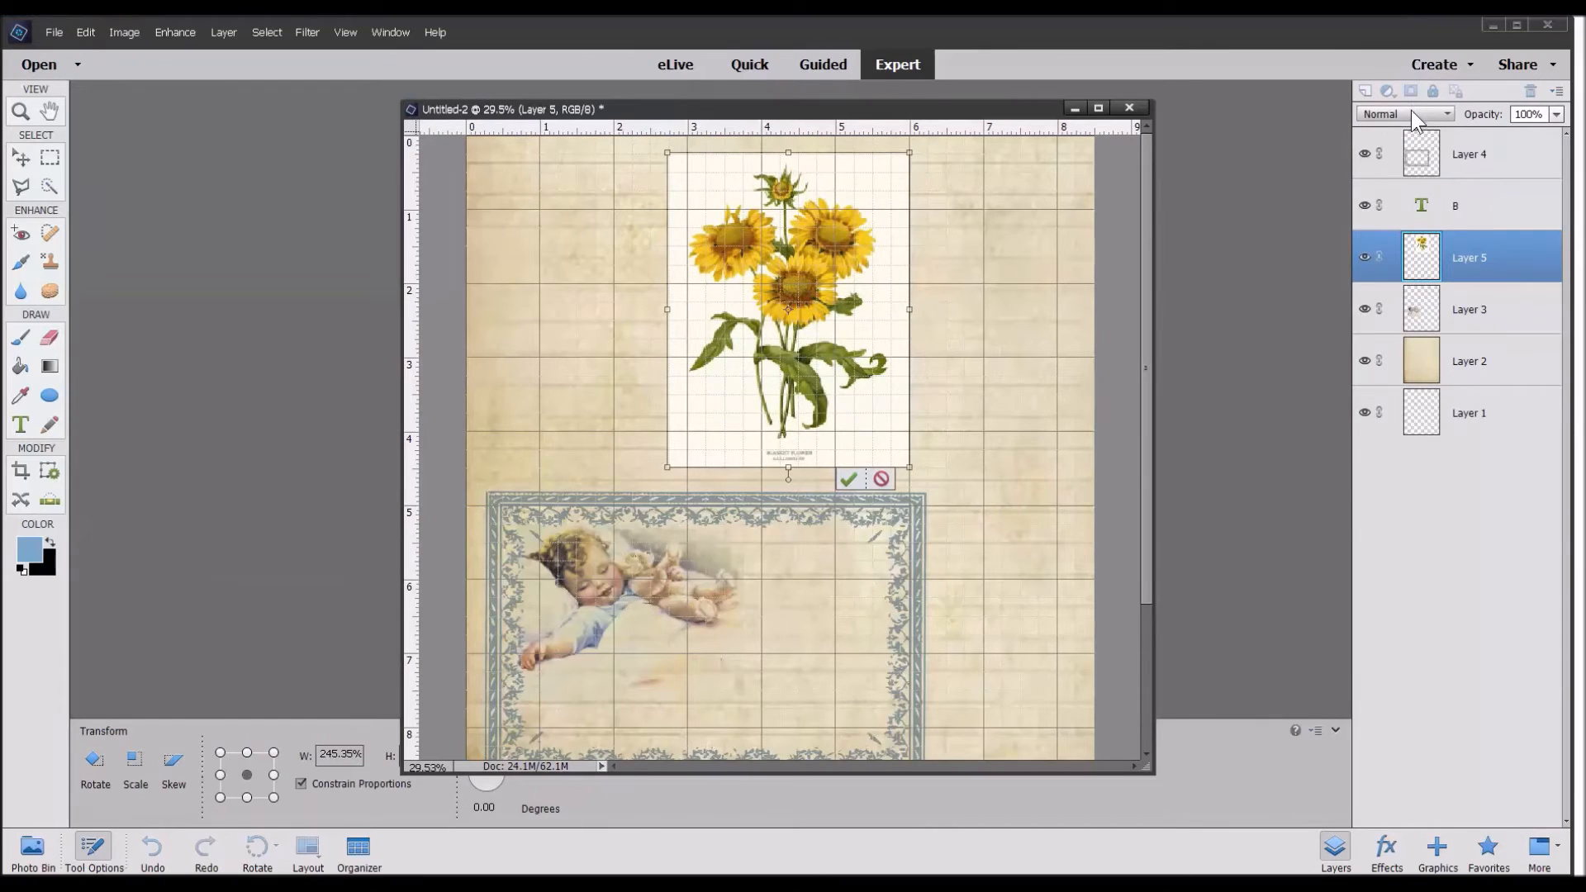
left_click(846, 479)
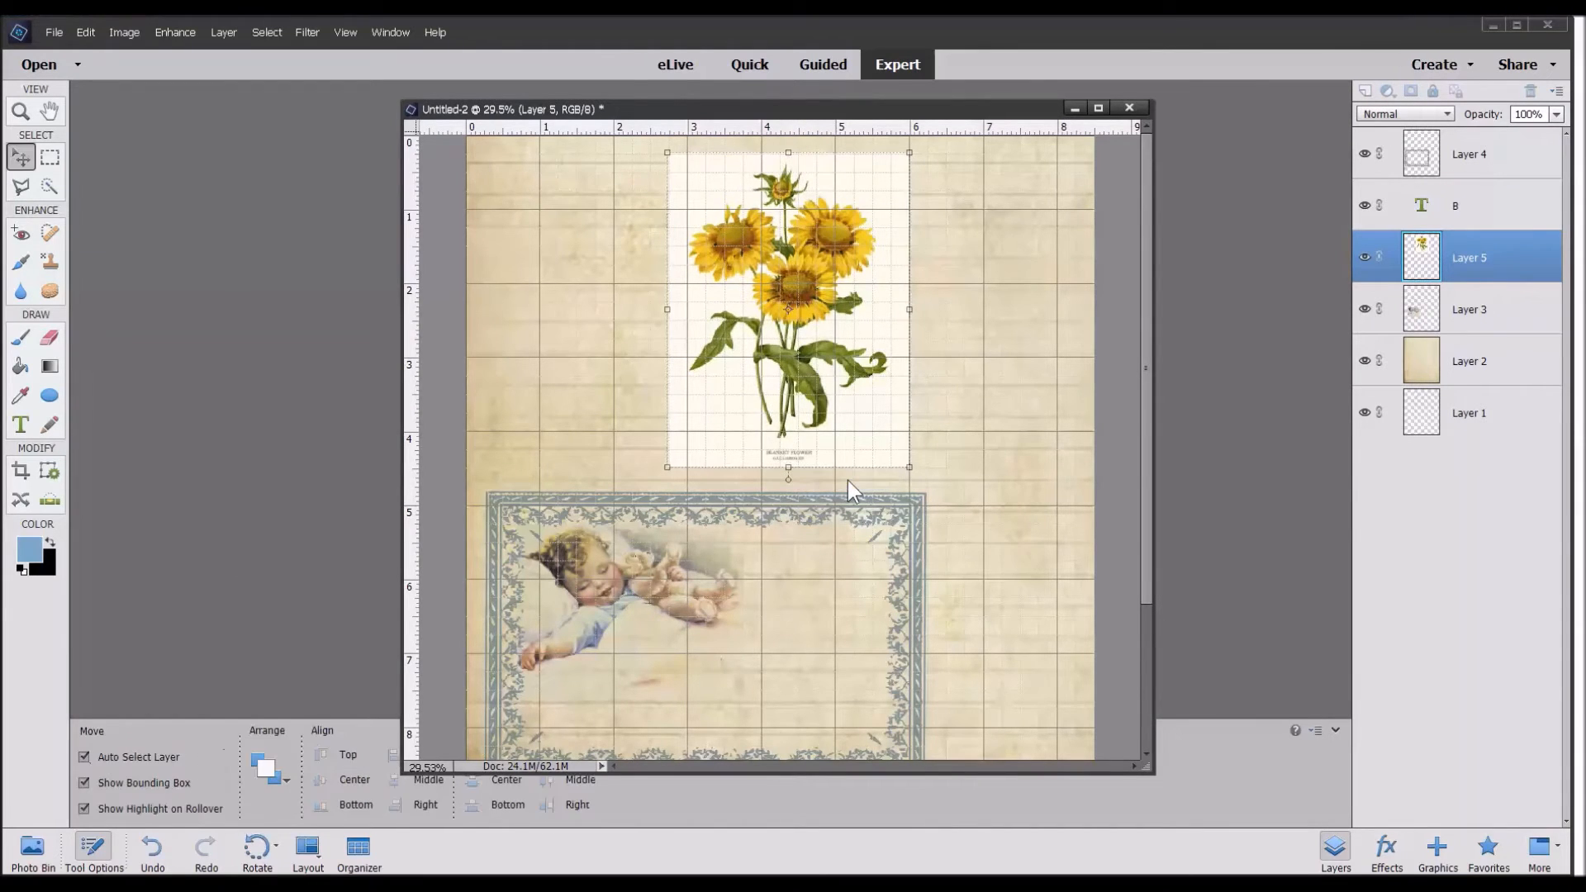
left_click(1405, 117)
left_click(1382, 166)
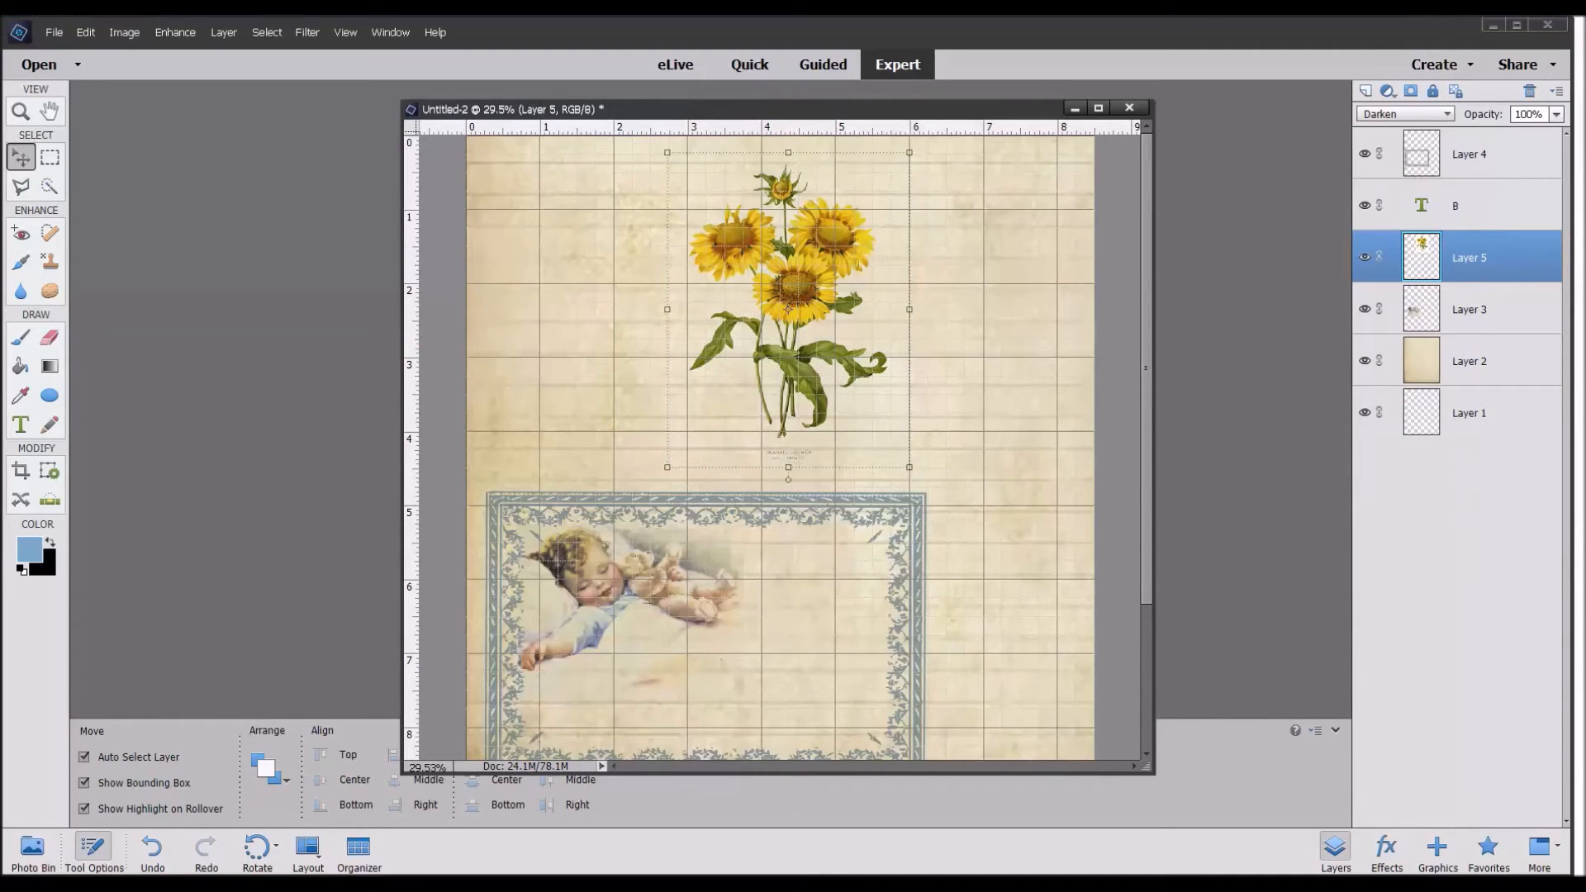
left_click(23, 426)
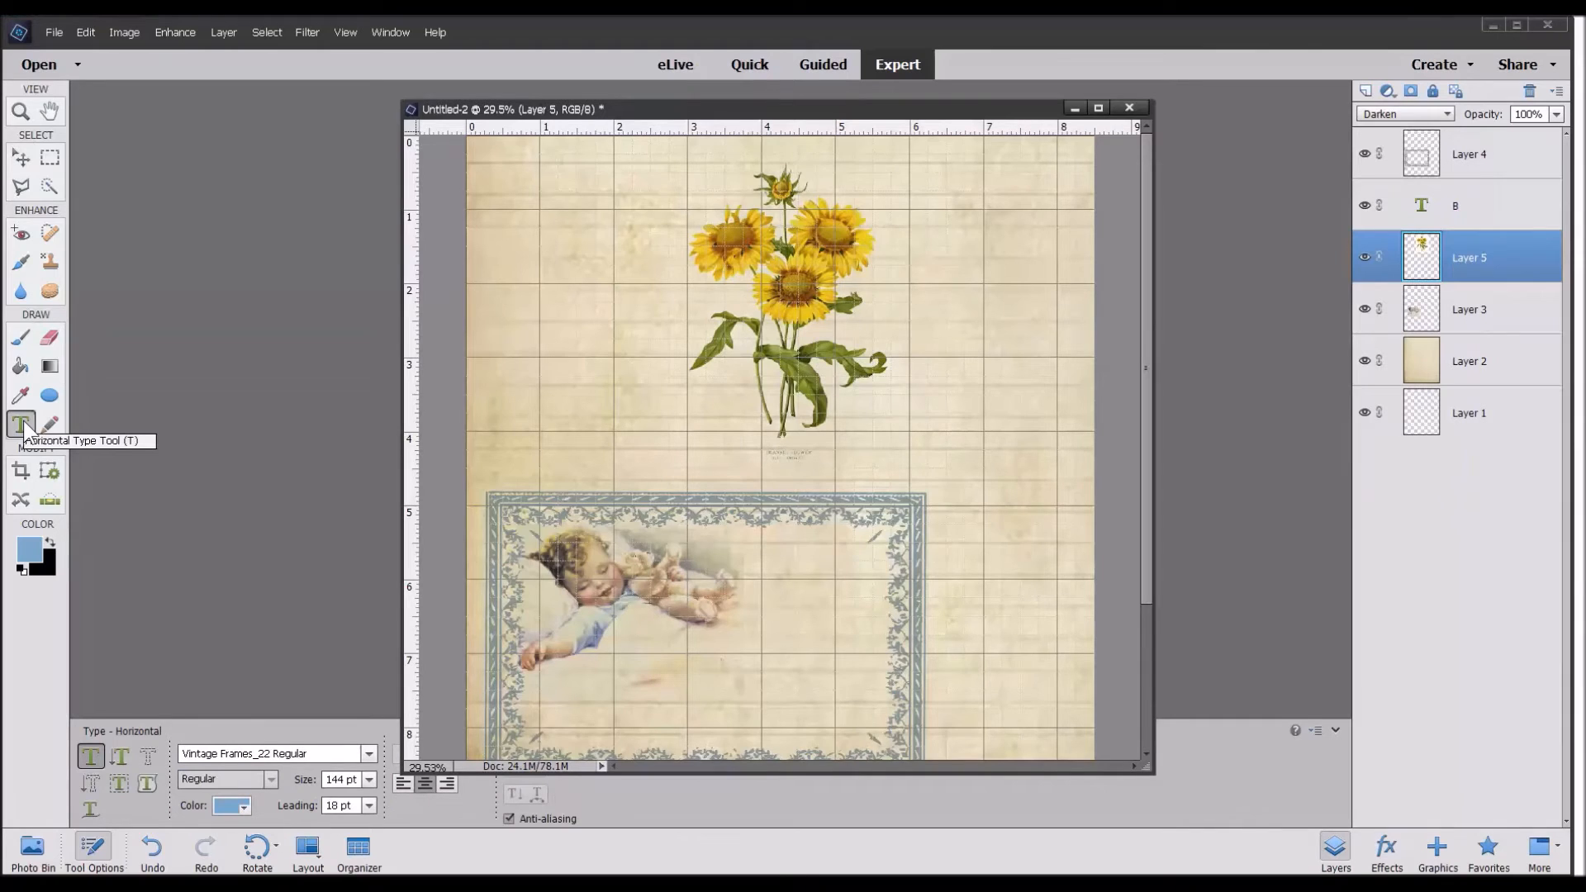
left_click_drag(515, 200, 789, 413)
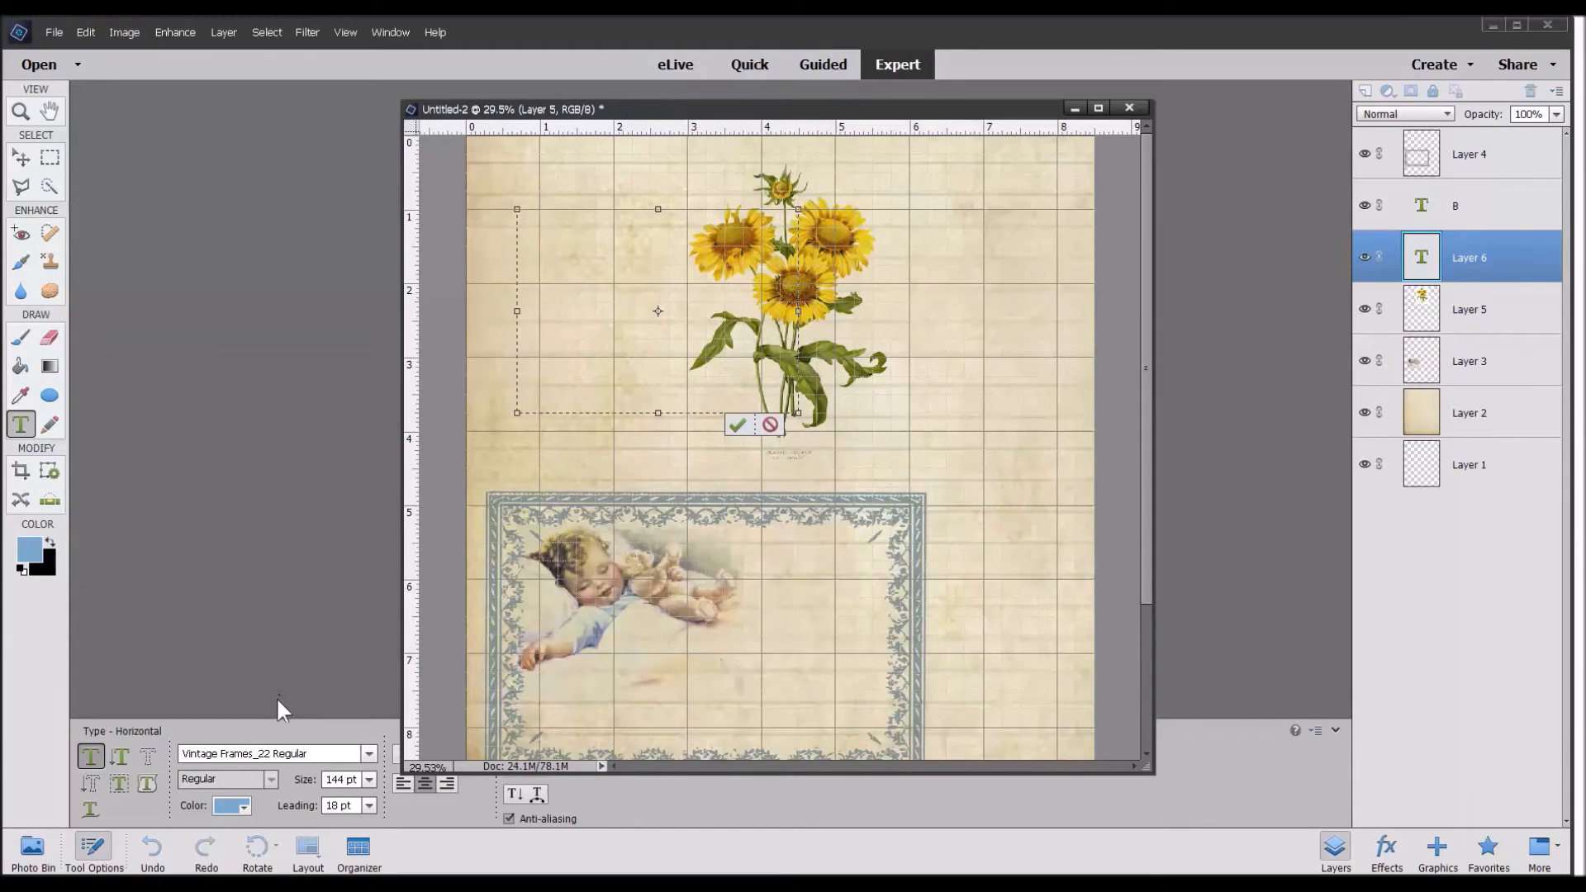
left_click(228, 808)
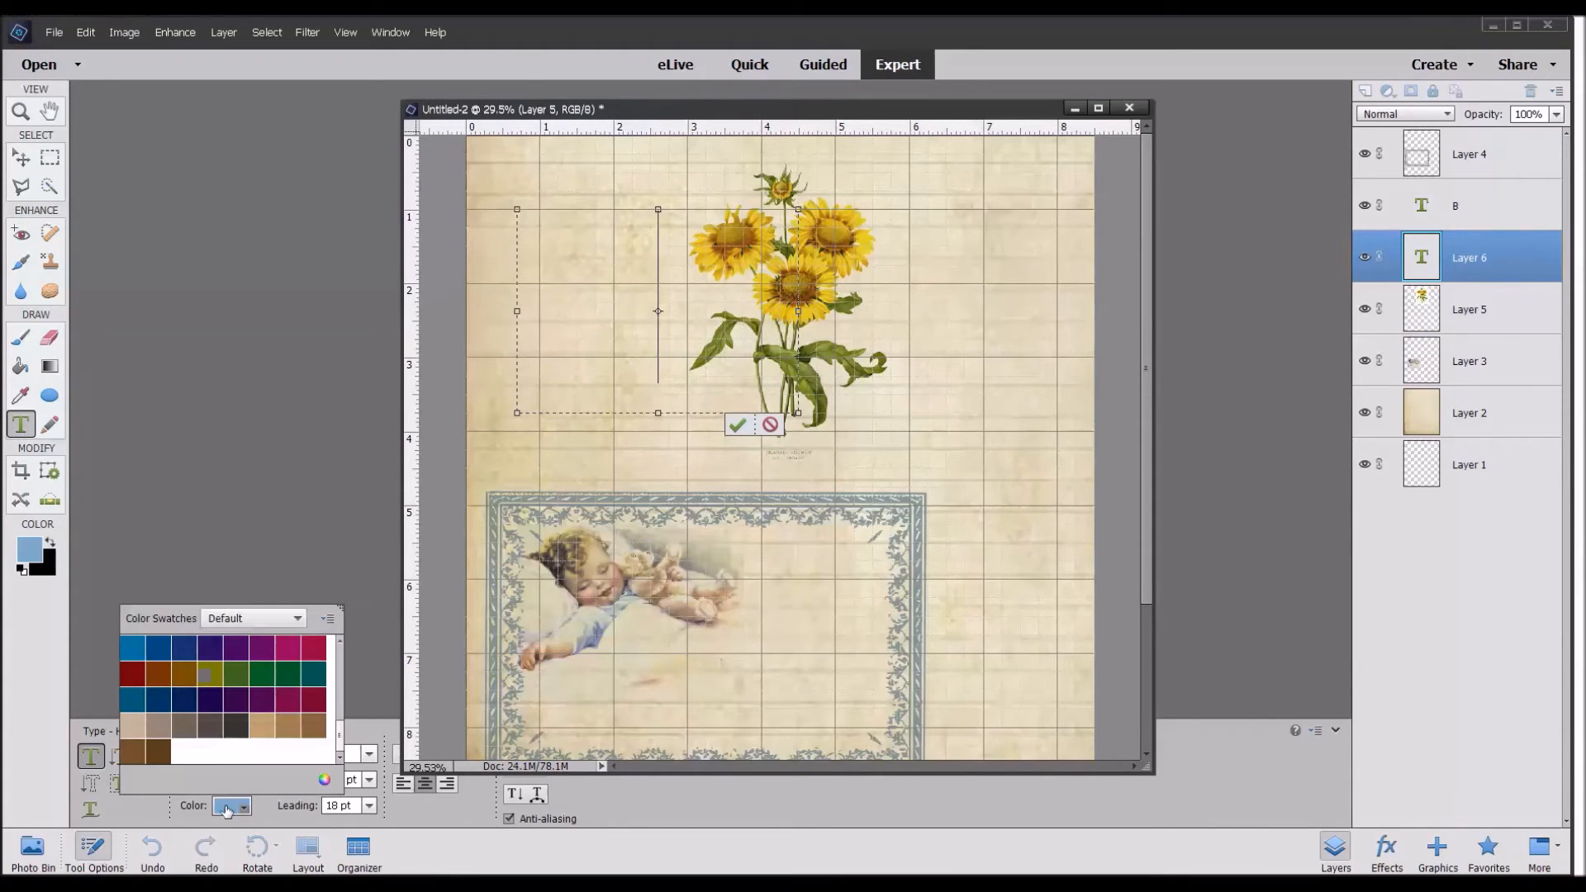
left_click(21, 395)
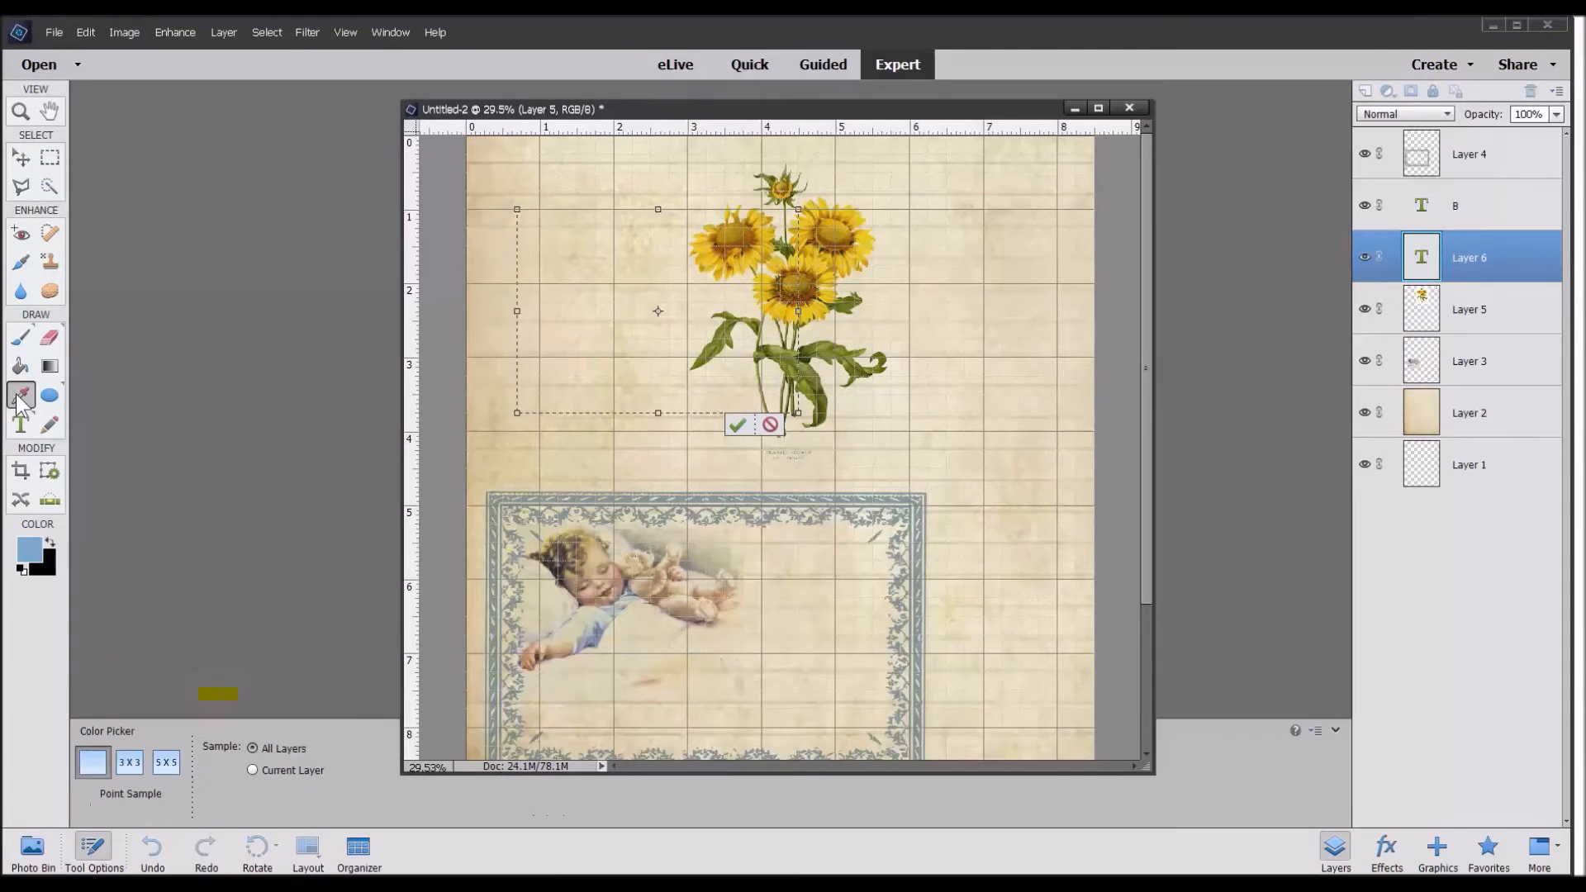
left_click(813, 290)
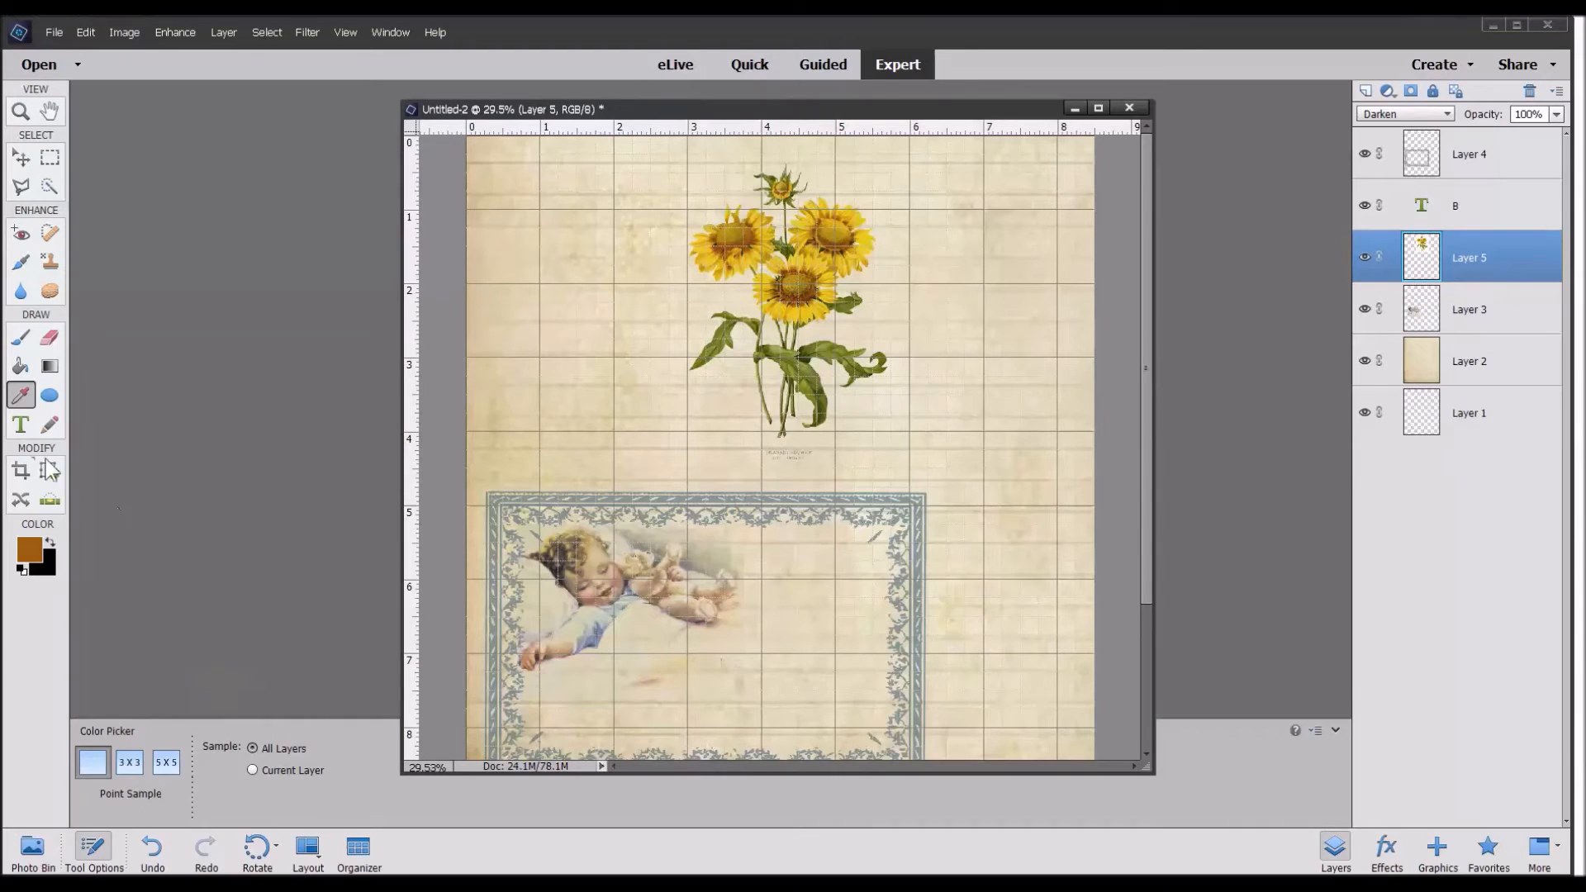
Sample olive green from a flower leaf and start a 144 pt Vintage Frames_22 text box beside the flowers.
left_click(803, 372)
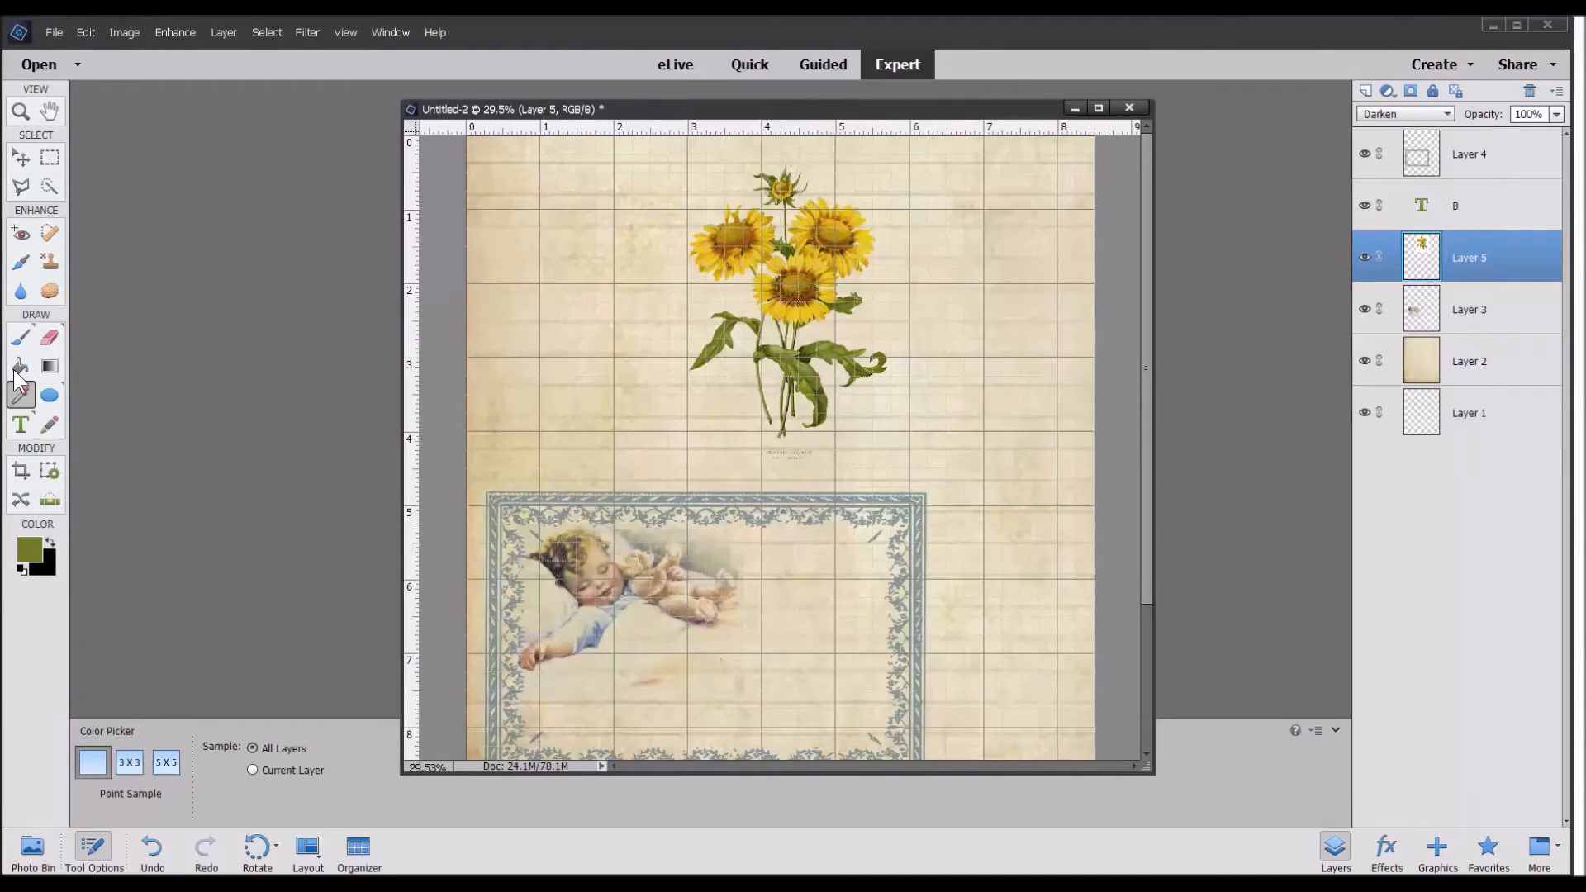
left_click(21, 426)
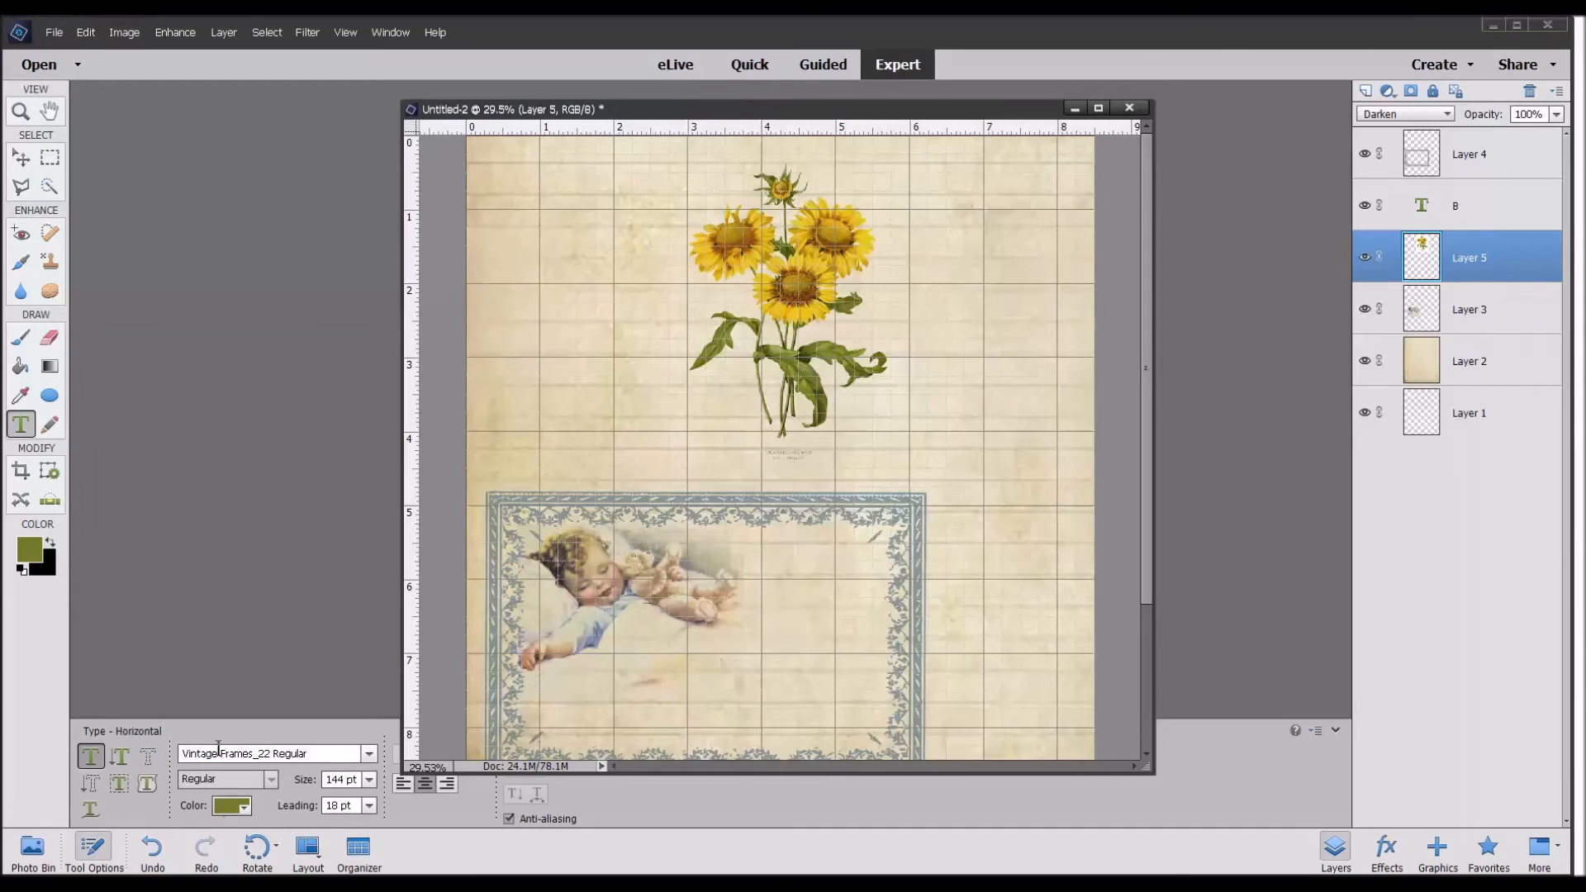
left_click_drag(528, 191, 789, 385)
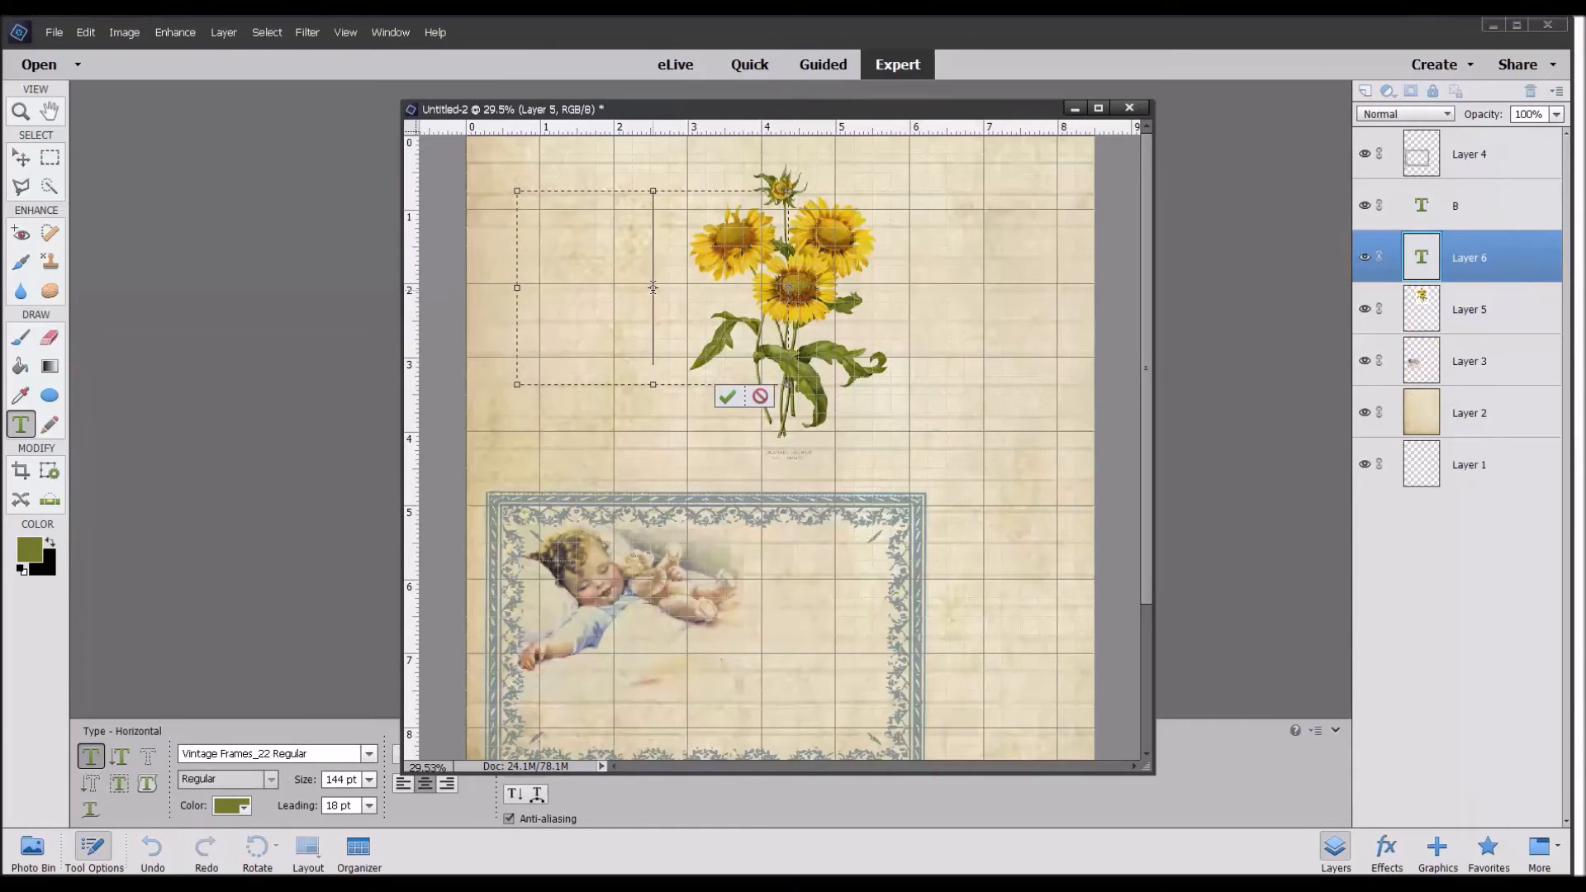
Try successive letters of the frame font in the text box and commit the ornate frame glyph K.
type("A")
key("BackSpace")
type("B")
key("BackSpace")
type("C")
key("BackSpace")
type("D")
key("BackSpace")
type("E")
key("BackSpace")
type("F")
key("BackSpace")
type("G")
key("BackSpace")
type("H")
key("BackSpace")
type("I")
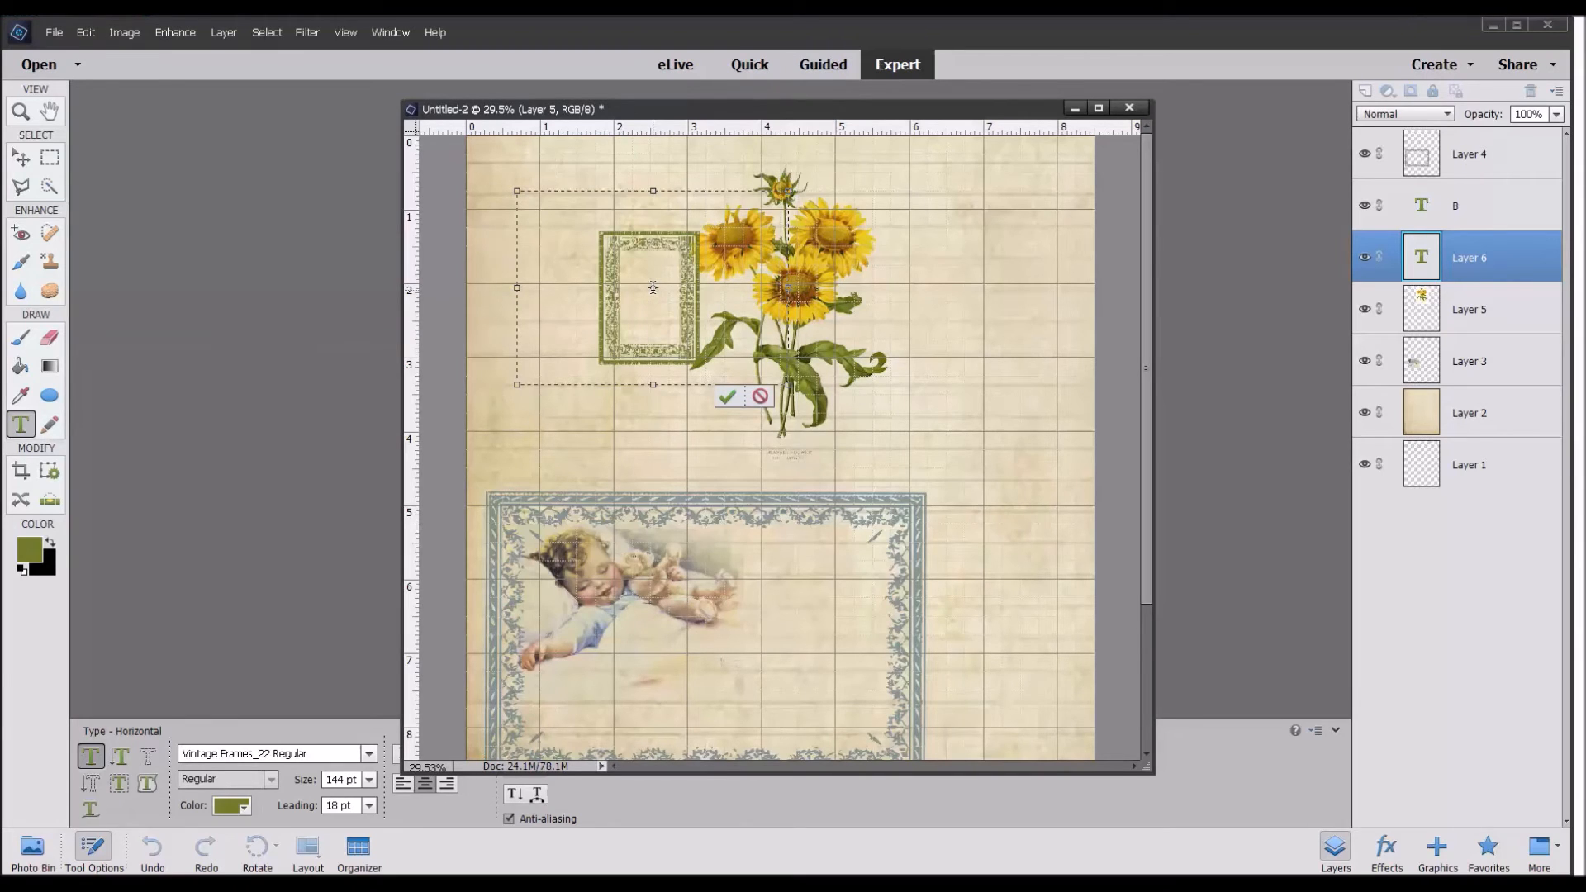
key("BackSpace")
type("J")
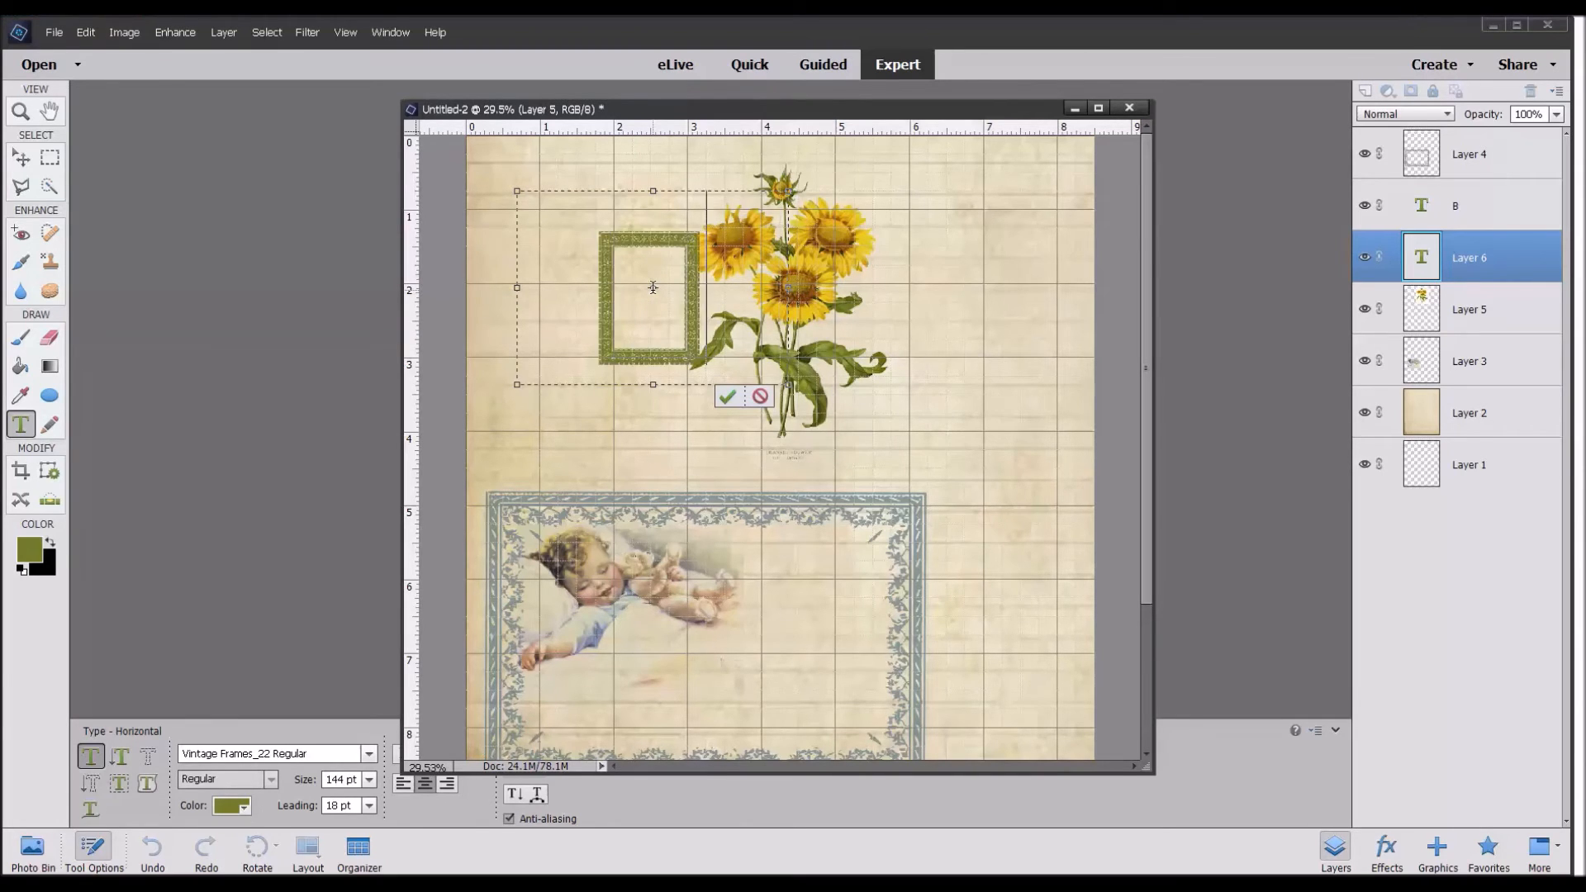
key("BackSpace")
type("K")
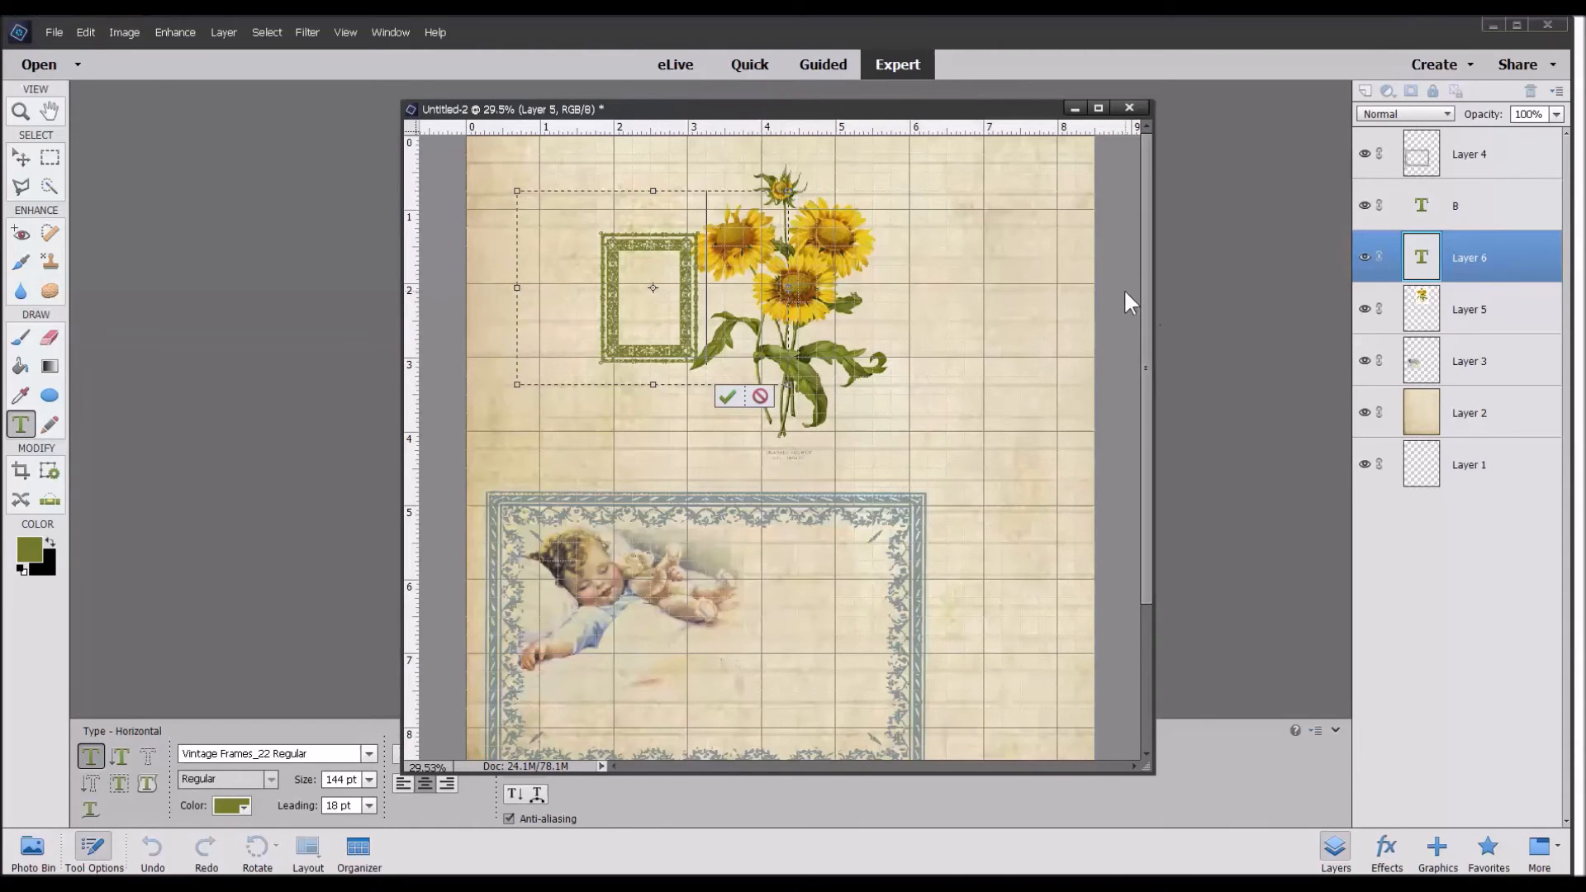
key("BackSpace")
type("b")
key("BackSpace")
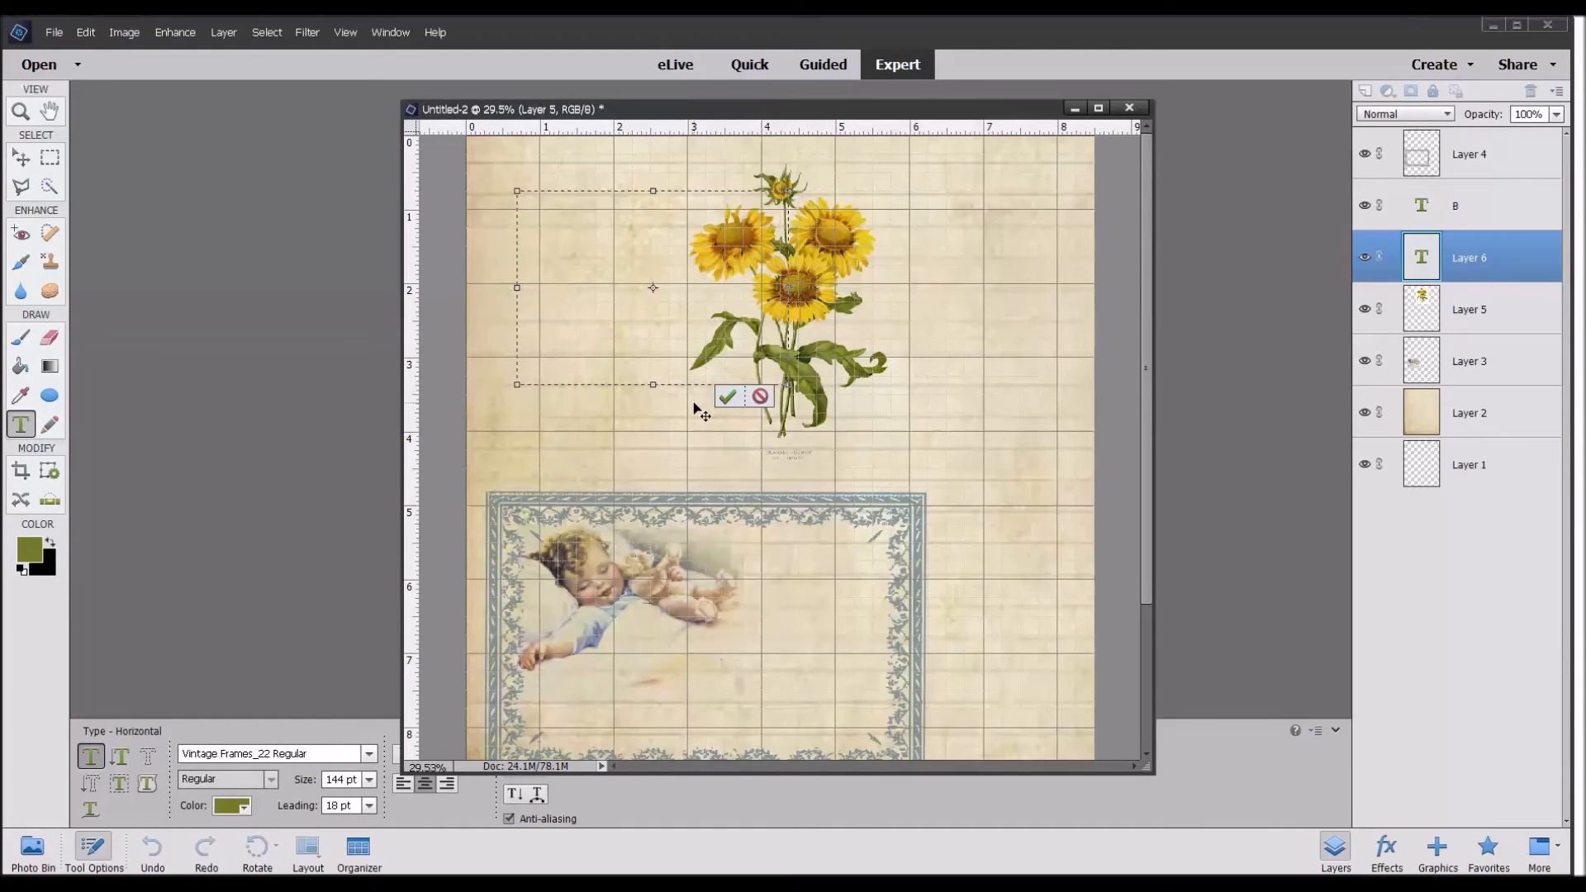
type("c")
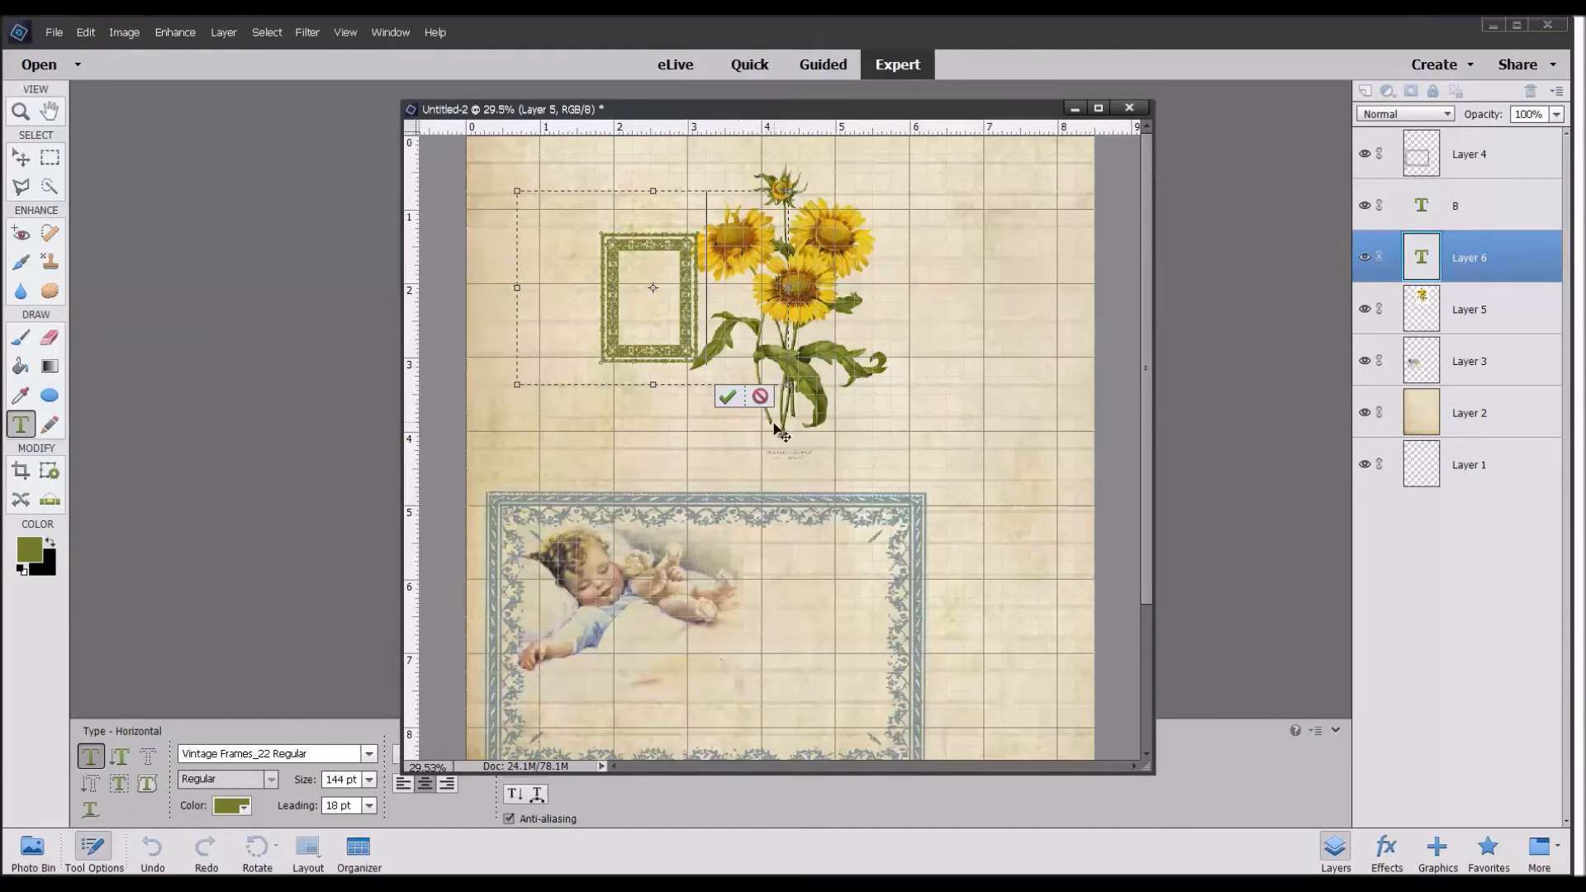
left_click(727, 397)
key("v")
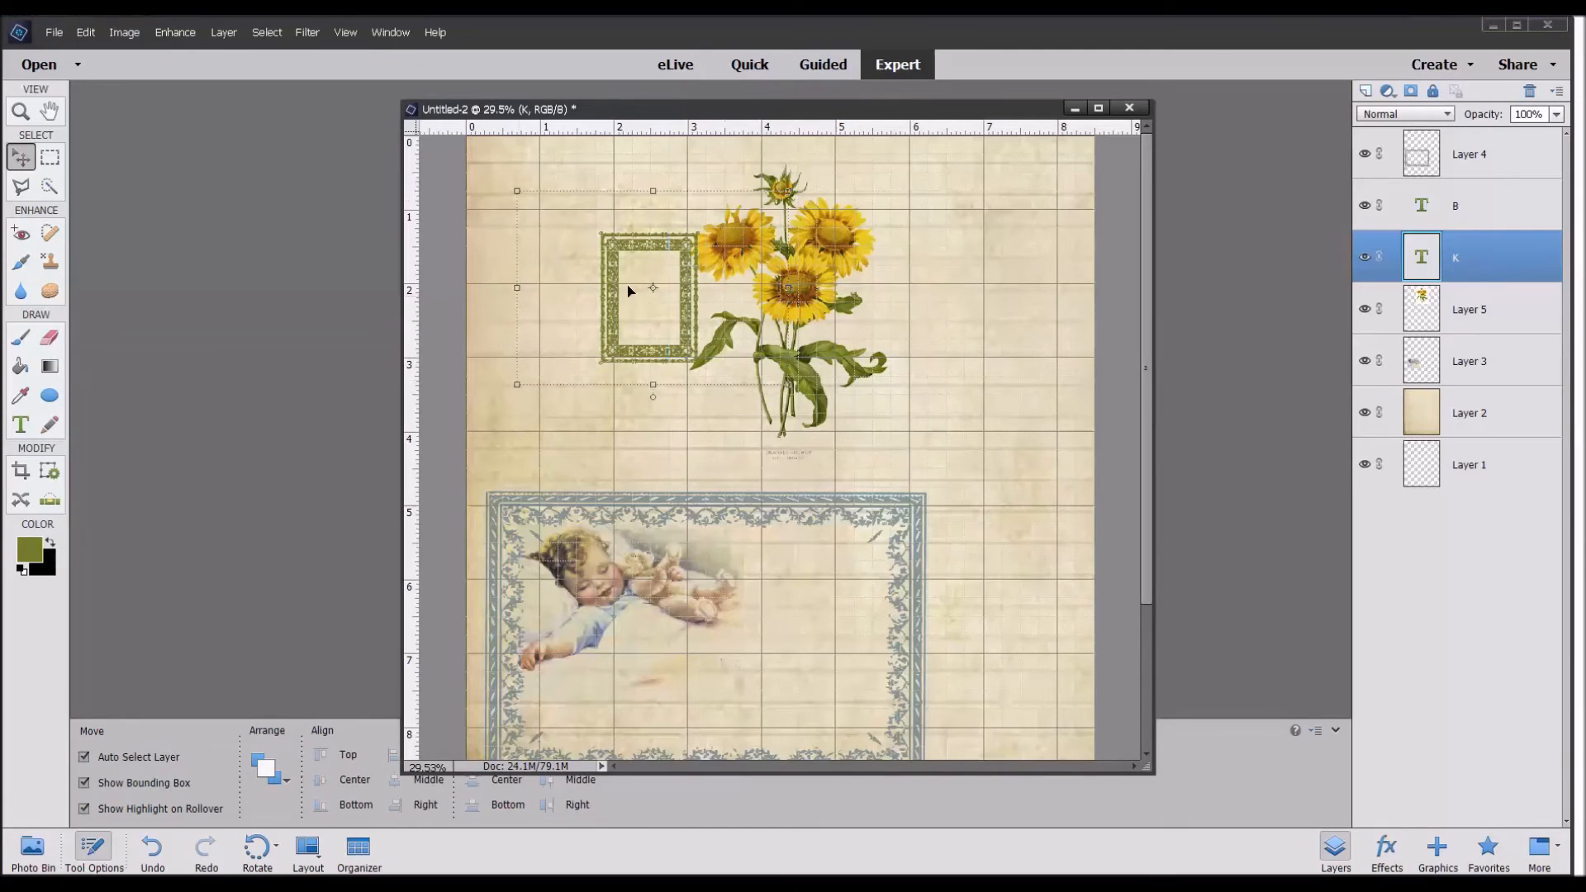
Rotate the green frame about 90° counterclockwise, enlarge it to about 310%, and place it around the flowers above the blue frame.
left_click_drag(510, 390, 1128, 462)
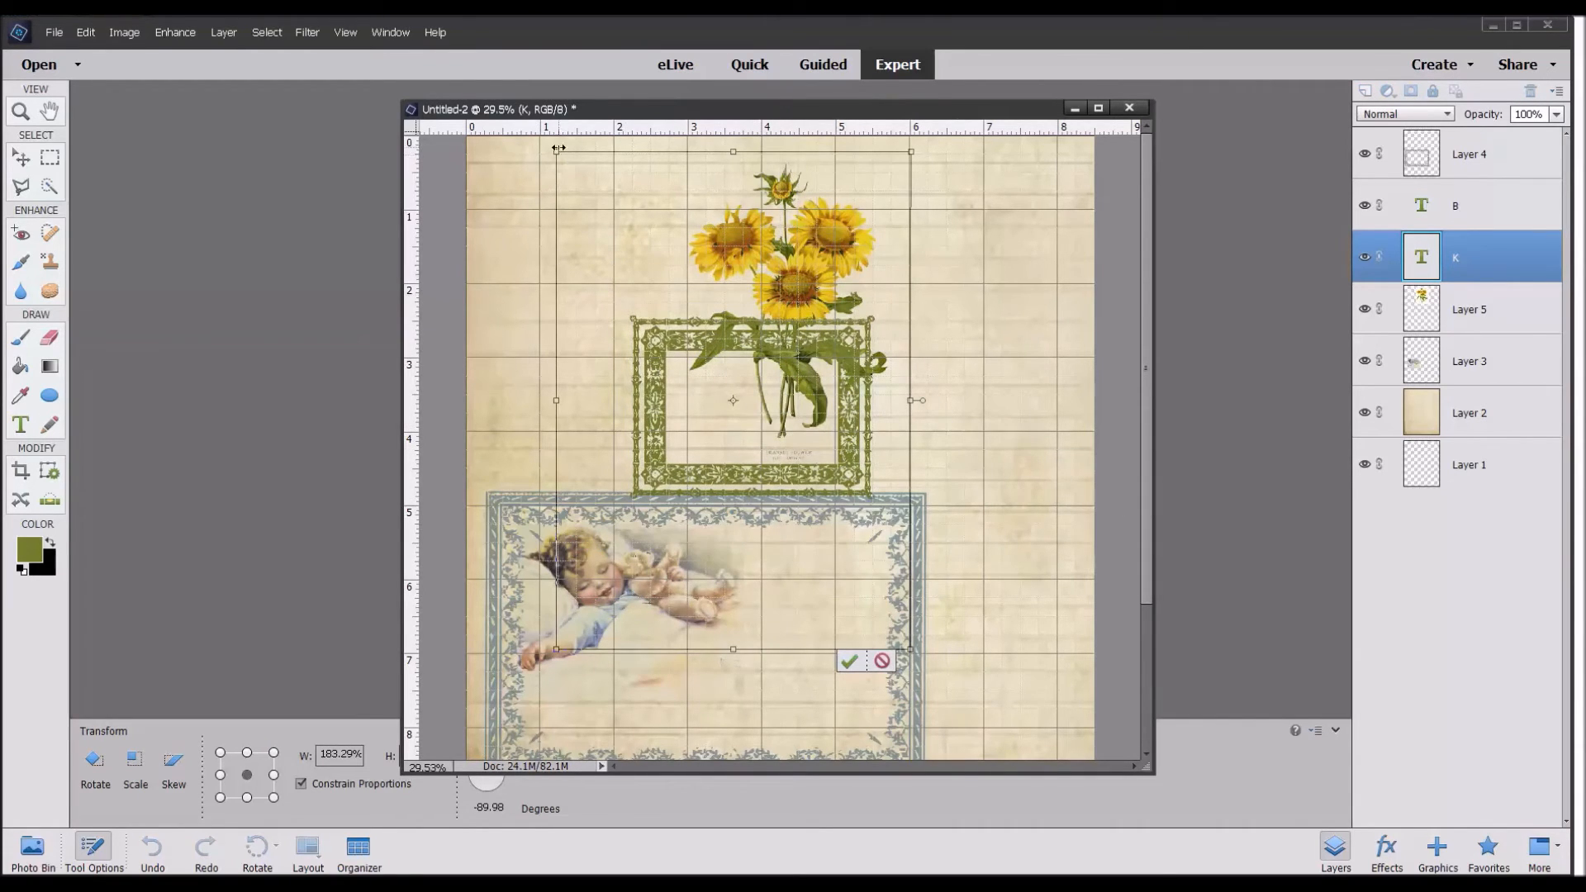
left_click_drag(558, 153, 366, 19)
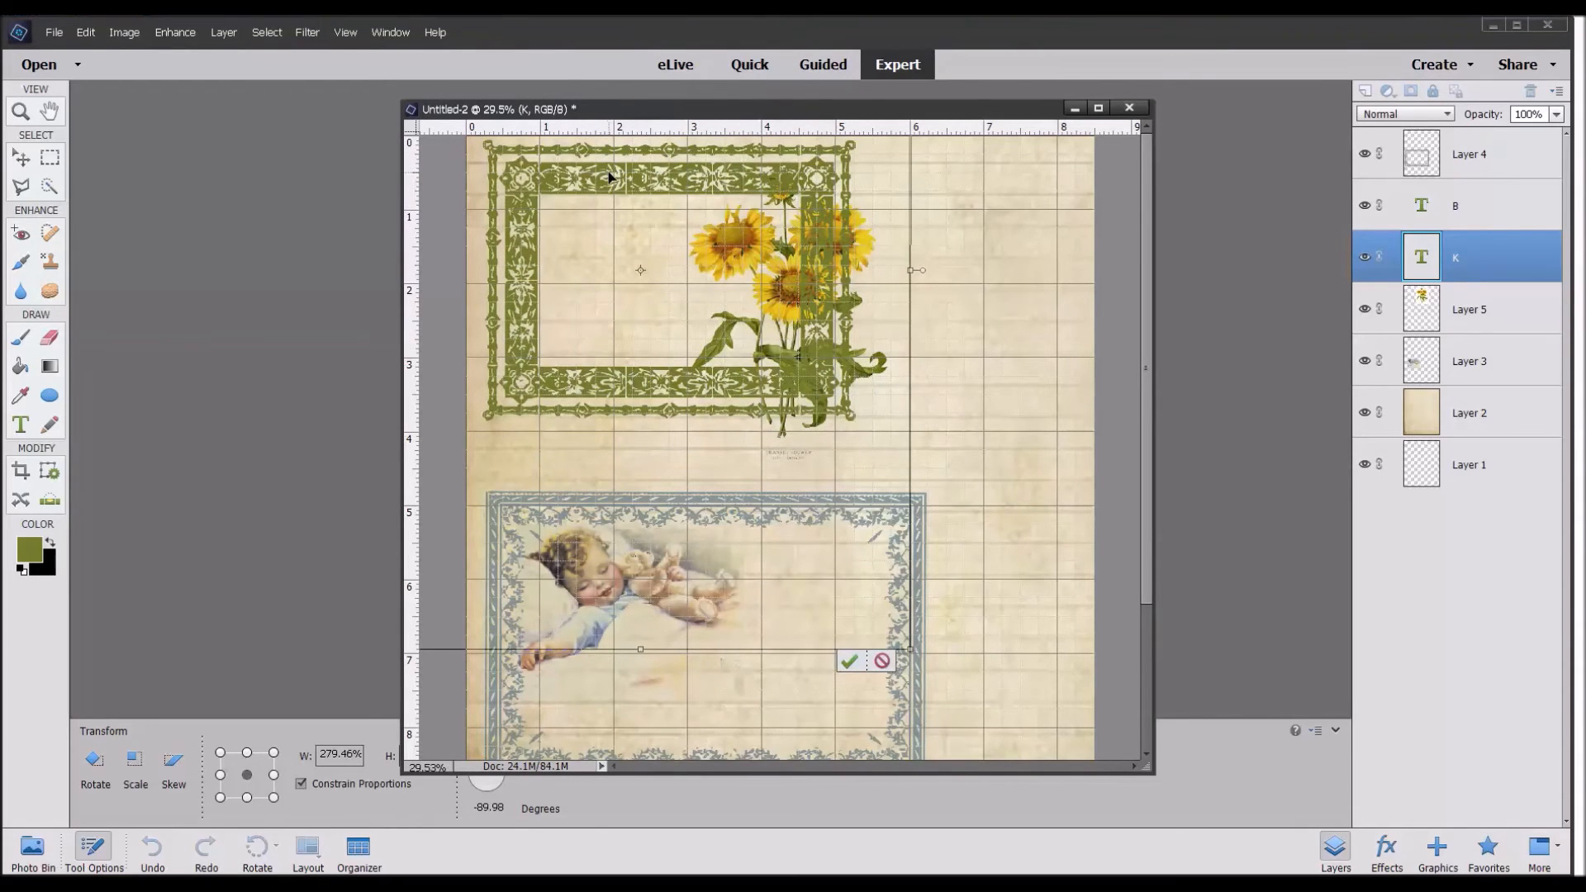
left_click_drag(584, 162, 638, 184)
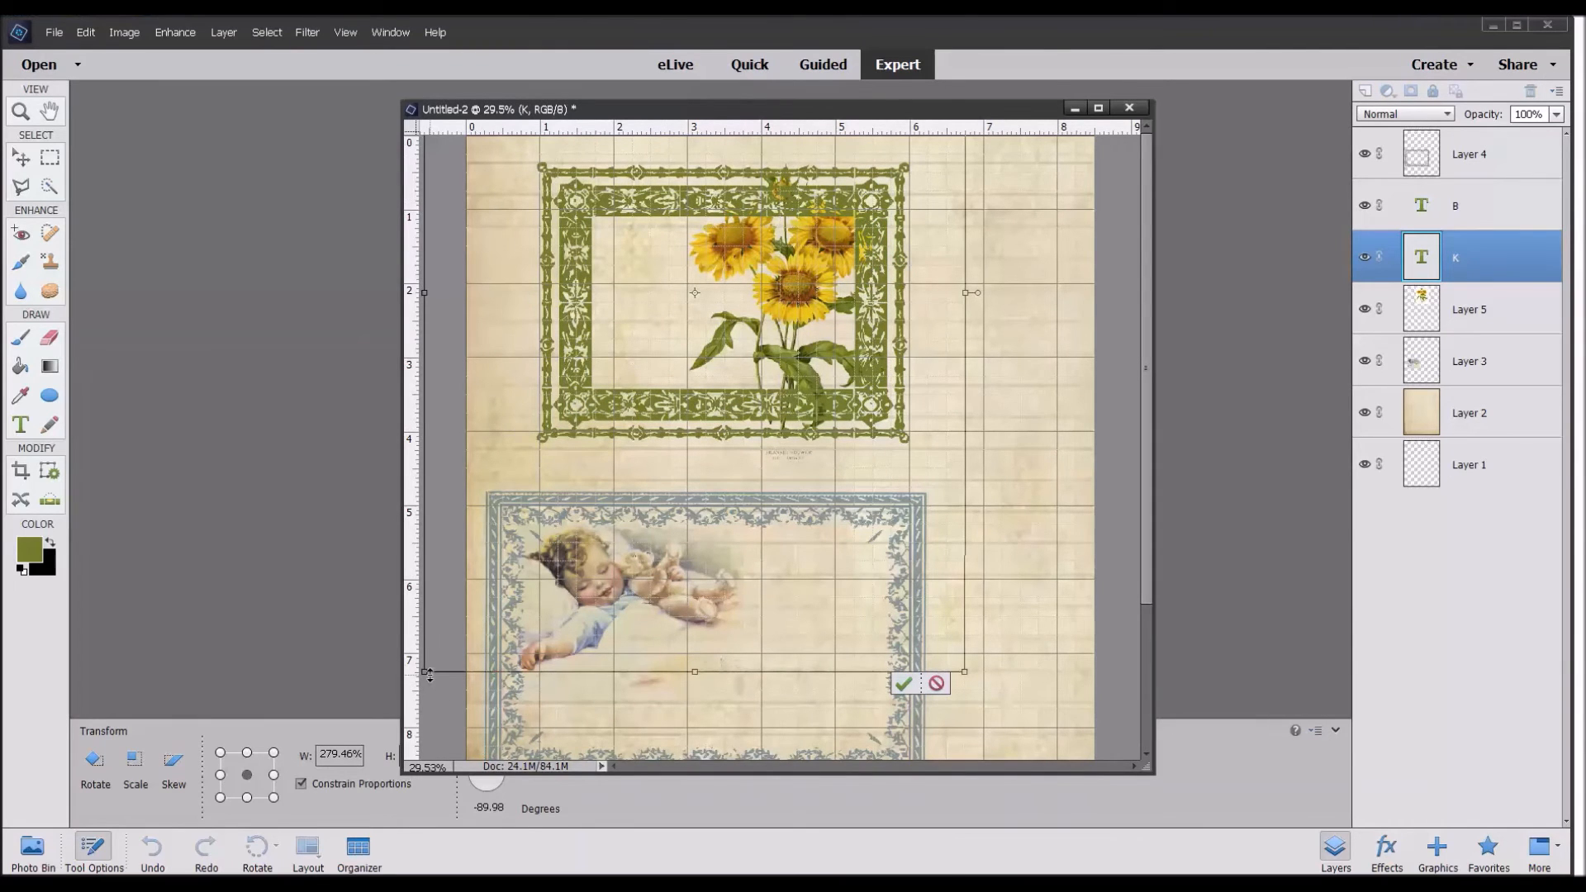
left_click_drag(426, 674, 299, 701)
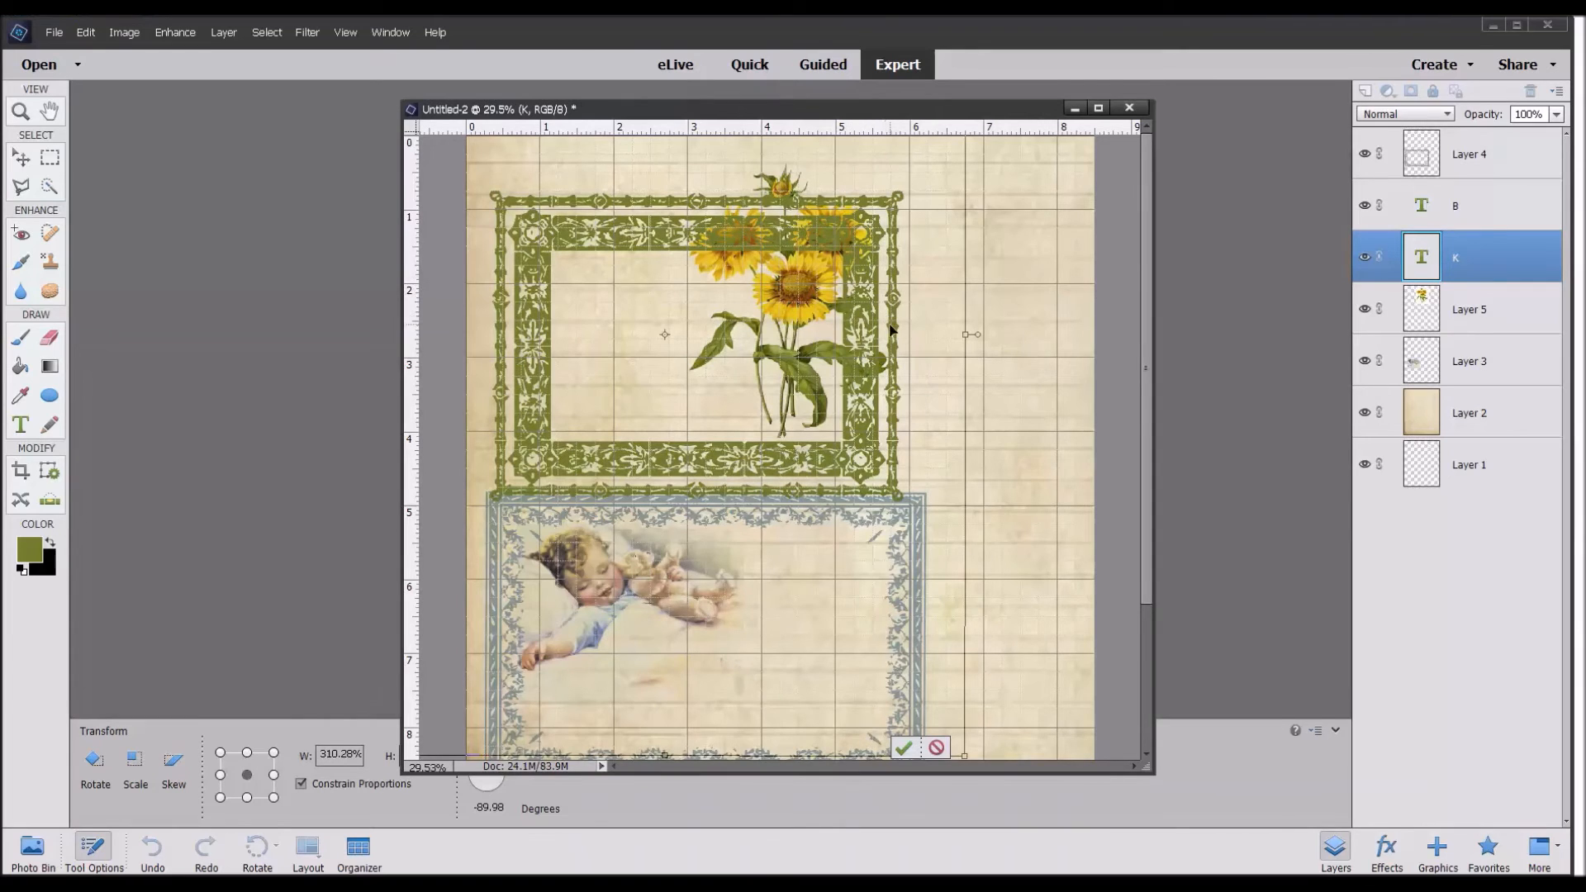
left_click_drag(870, 339, 879, 294)
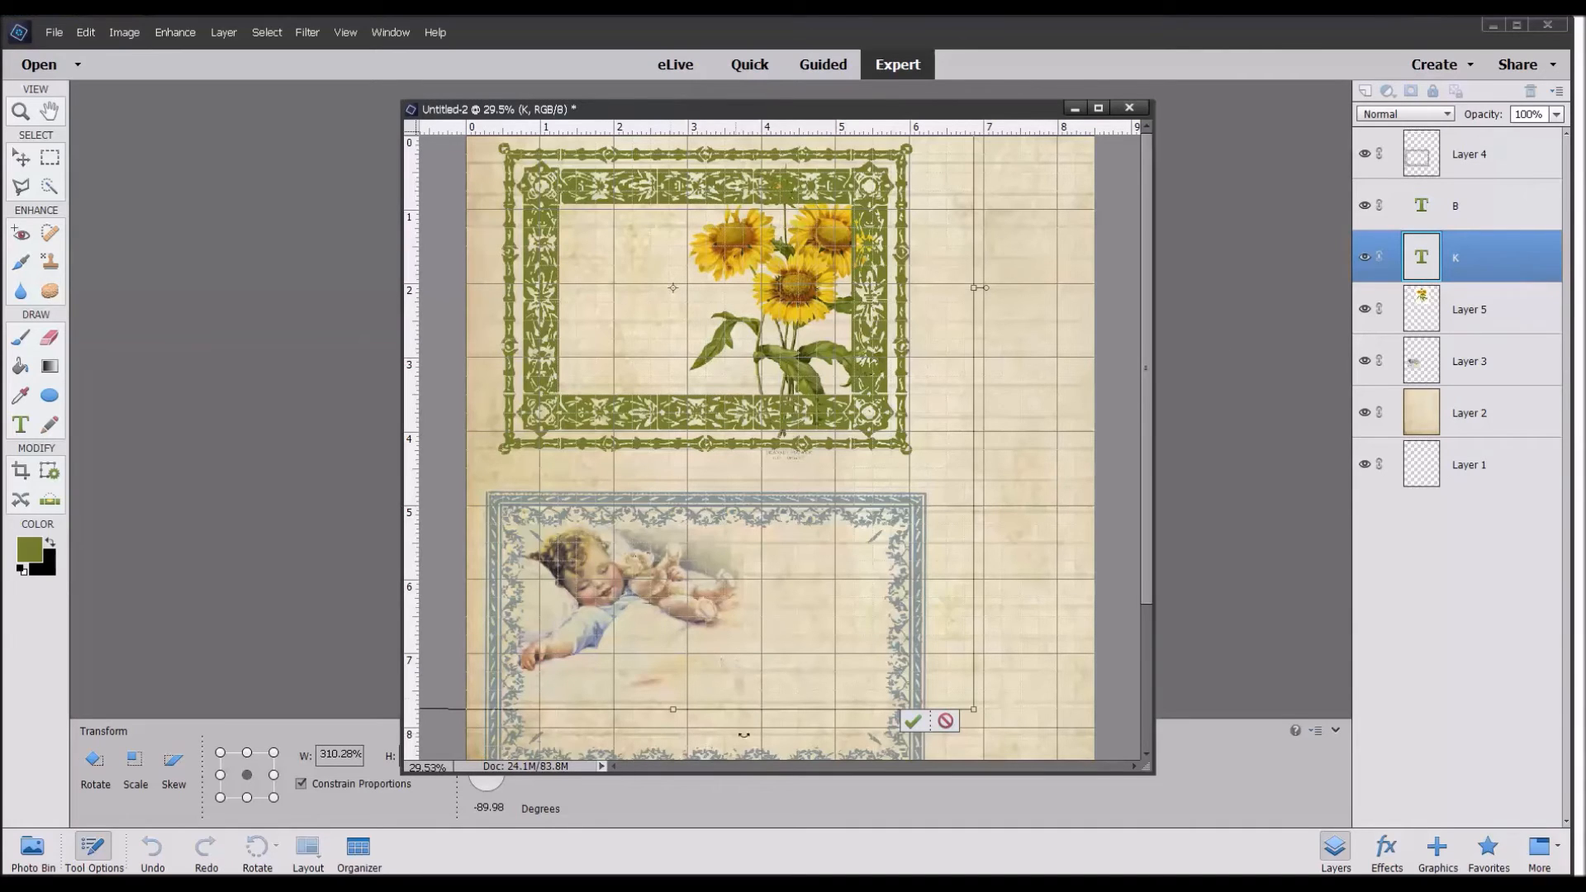
left_click(912, 724)
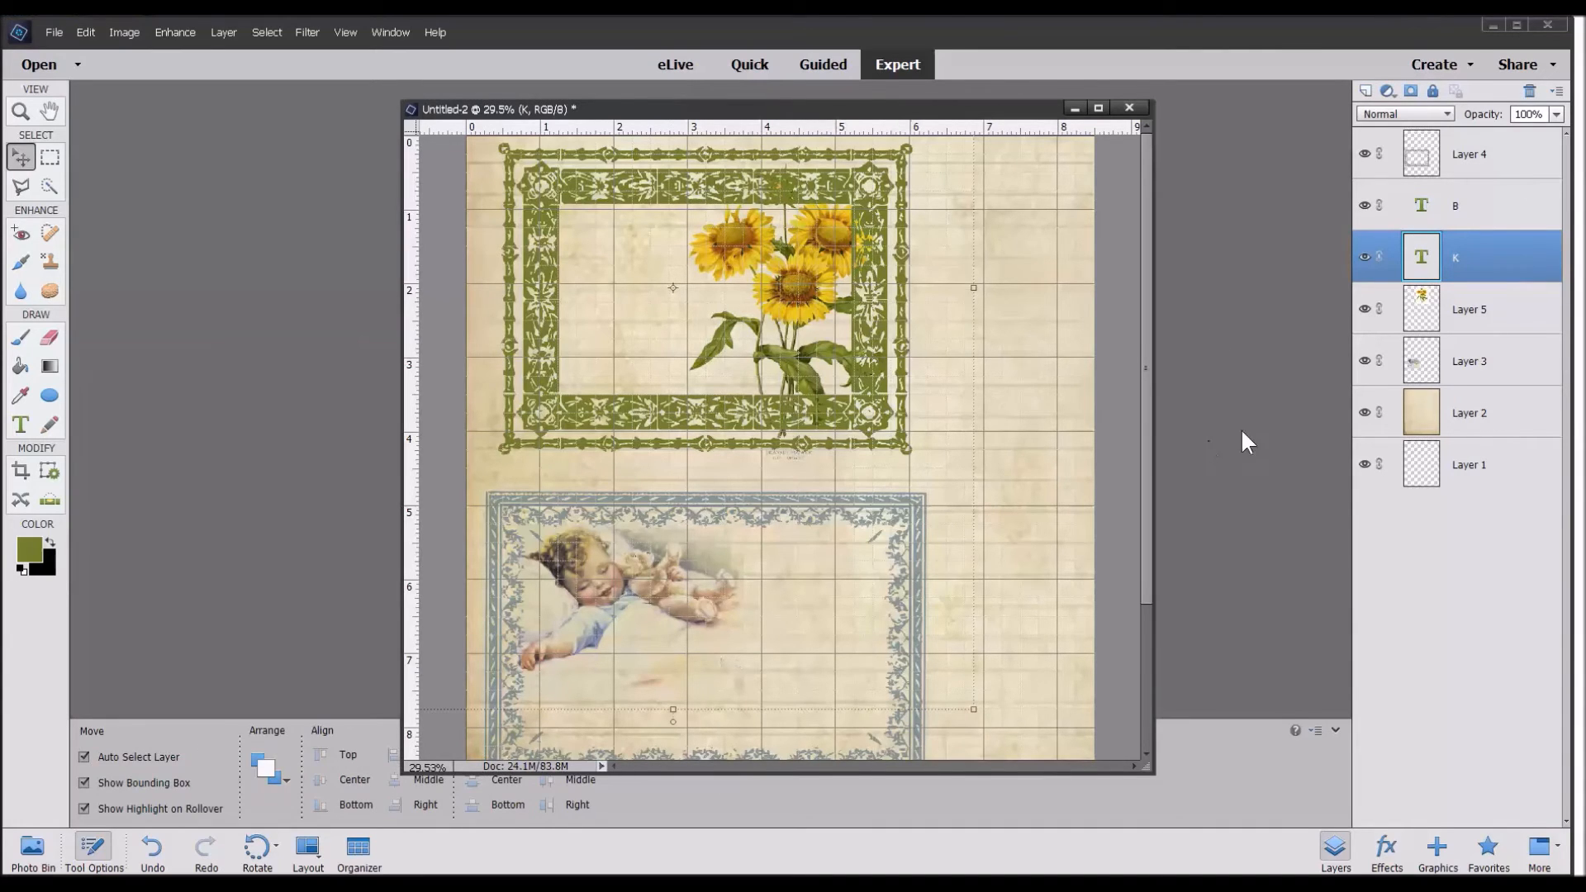
Try other letters of the frame font on the green frame's text layer and commit the glyph V.
double_click(1423, 258)
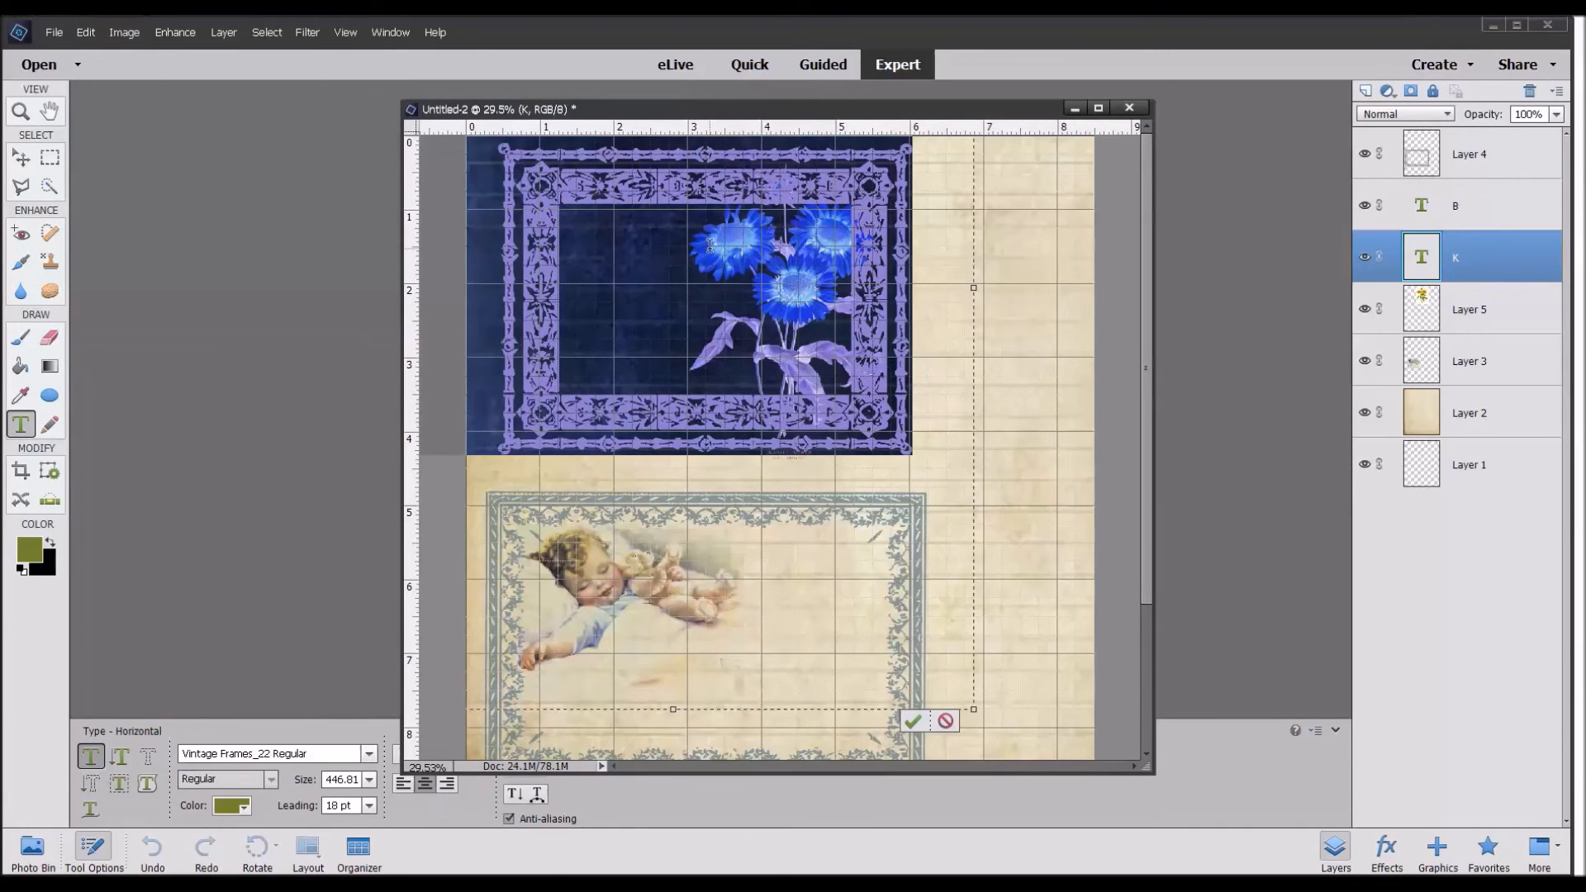
key("BackSpace")
type("B")
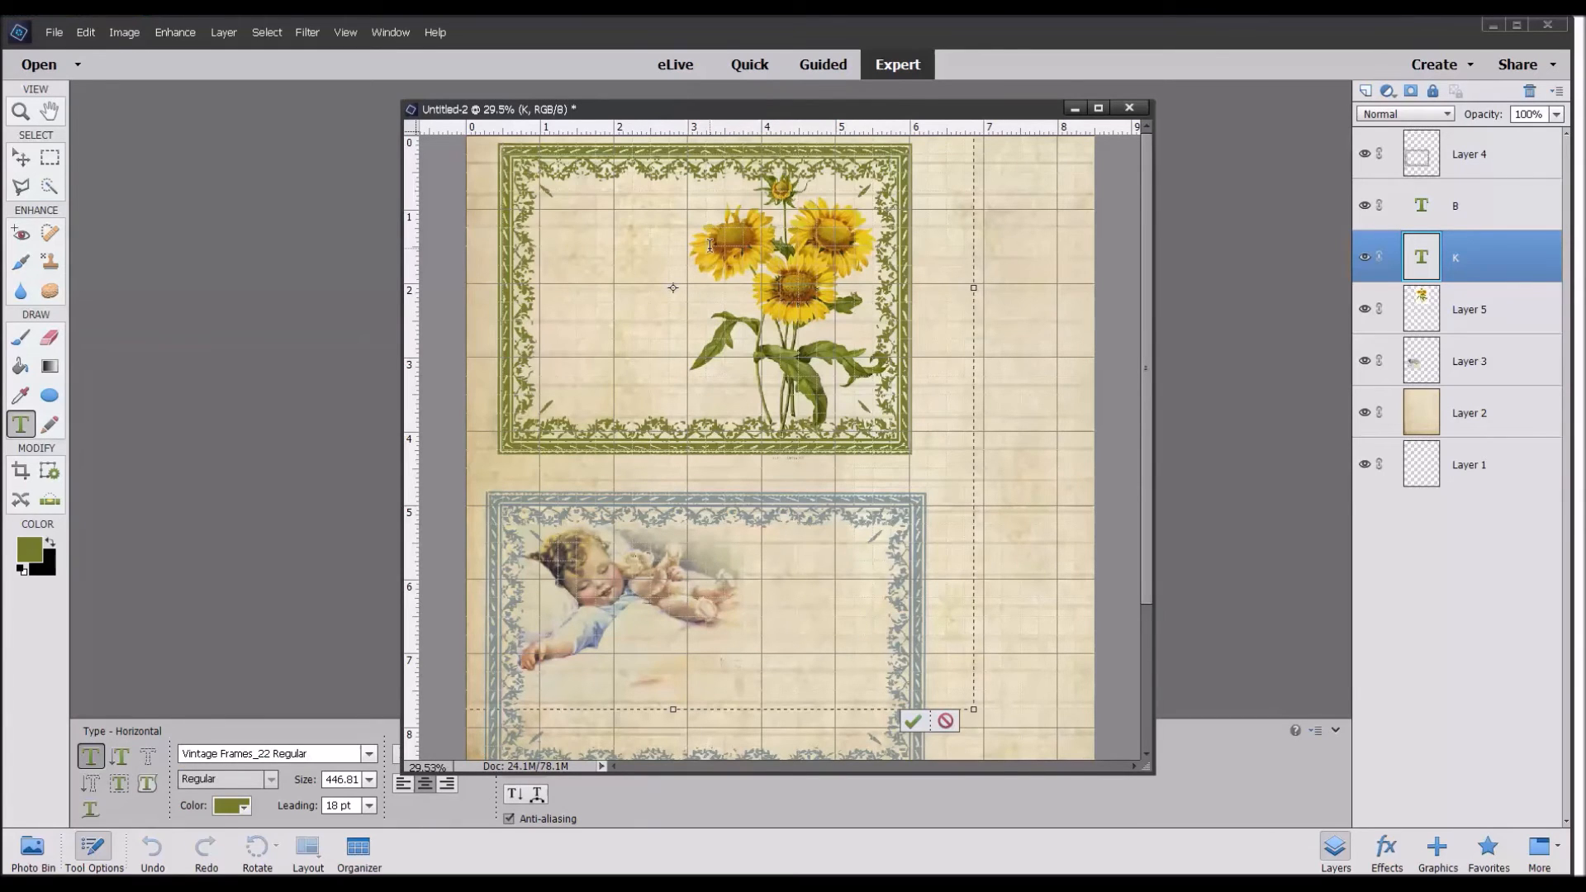
key("BackSpace")
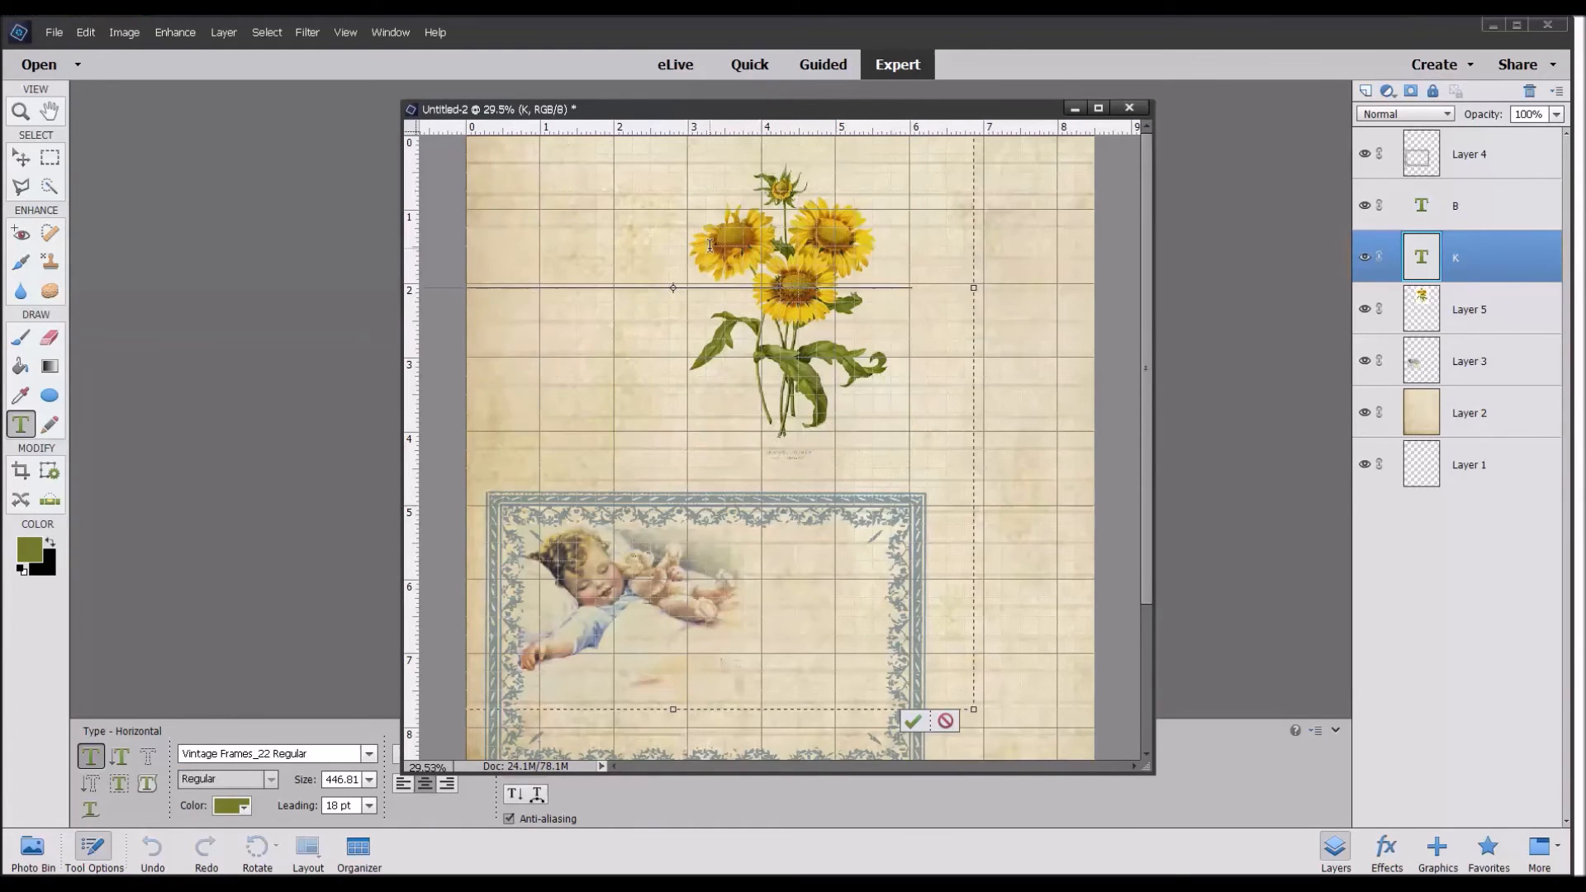
type("C")
key("BackSpace")
type("D")
key("BackSpace")
type("E")
key("BackSpace")
type("L")
key("BackSpace")
type("M")
key("BackSpace")
type("N")
key("BackSpace")
type("O")
key("BackSpace")
type("P")
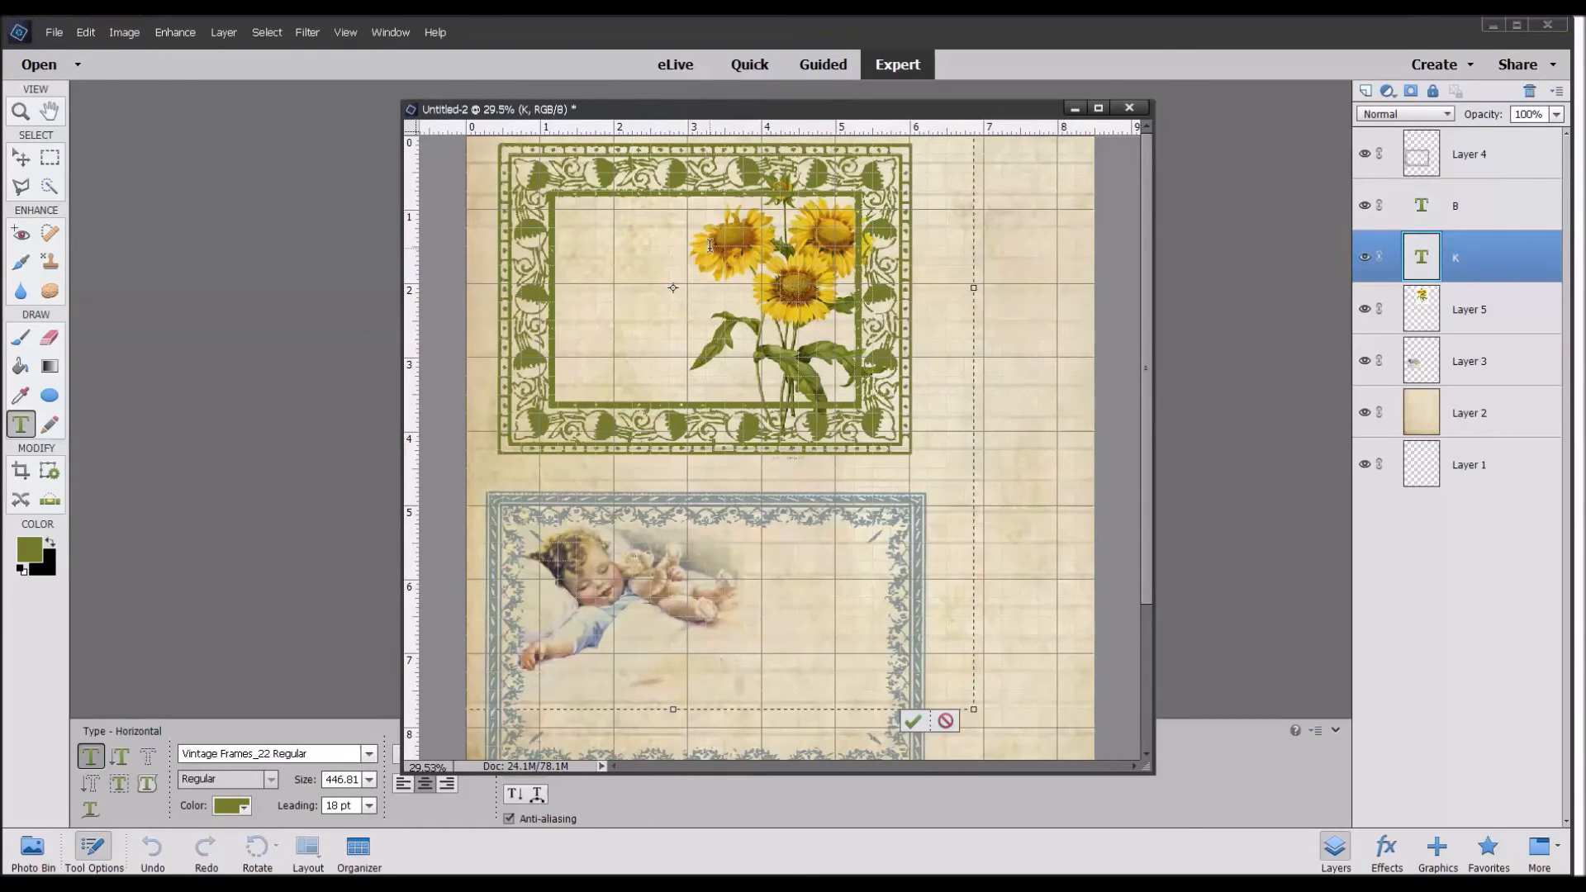
key("BackSpace")
type("Q")
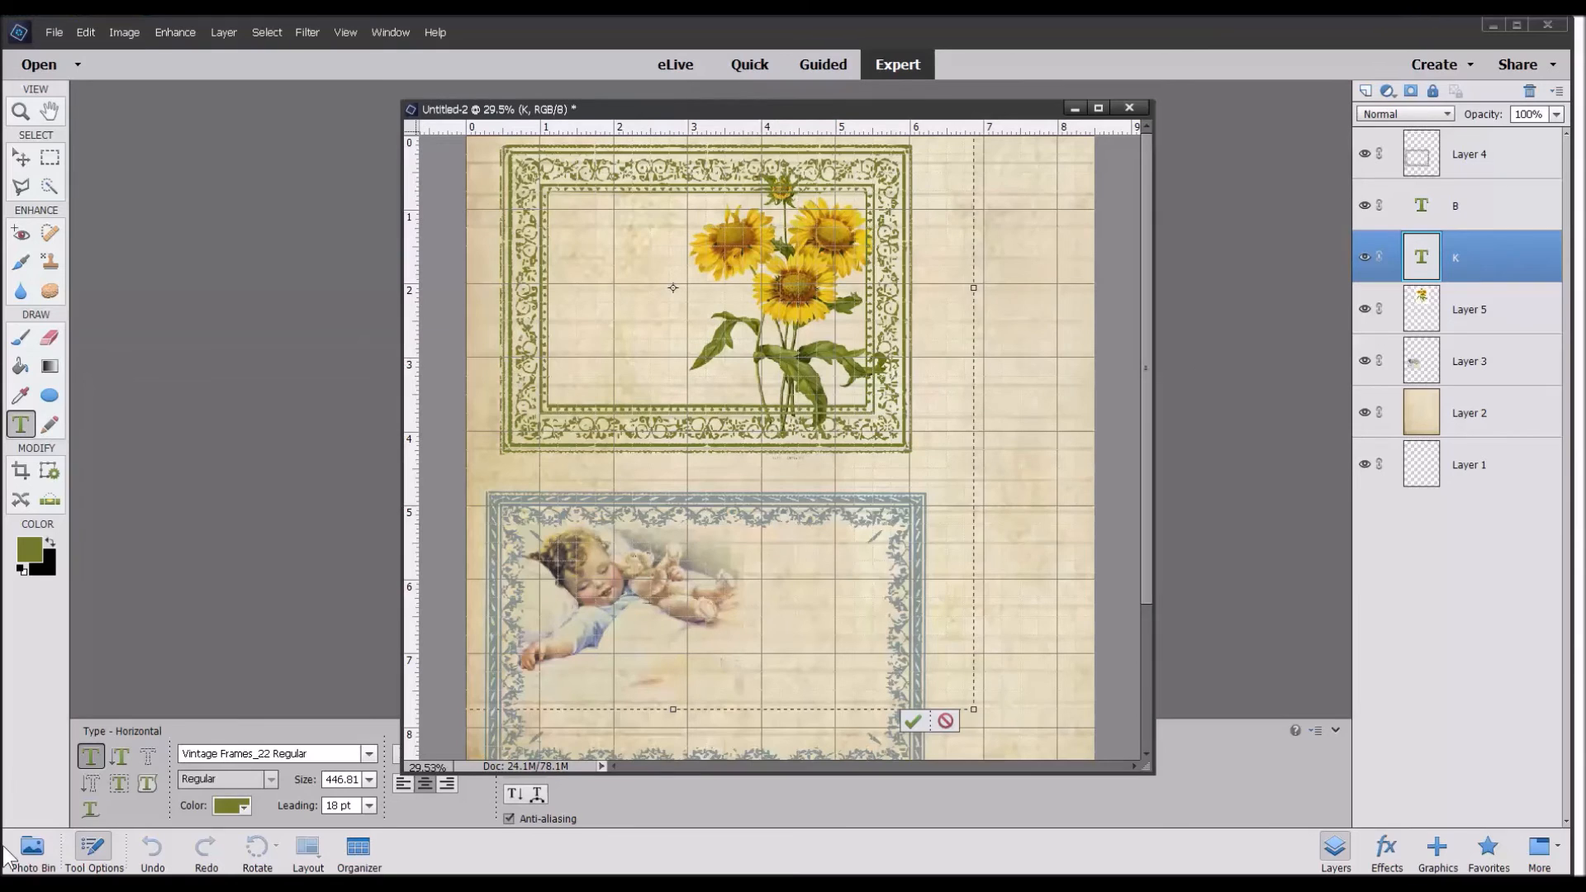
left_click(223, 808)
left_click(97, 600)
left_click(21, 157)
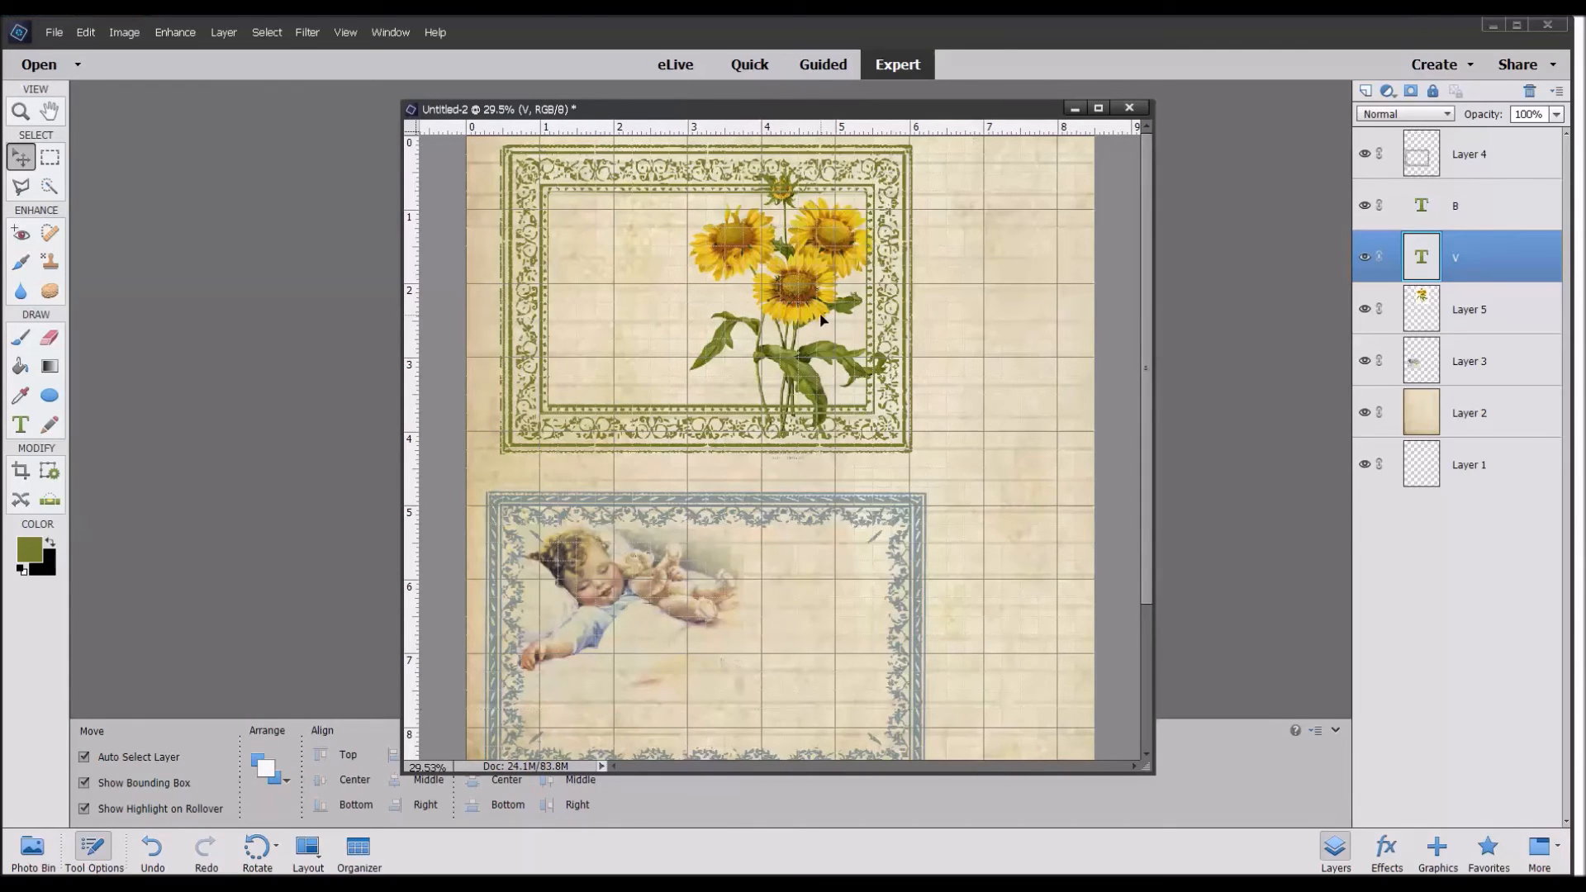
Sample golden yellow from a flower petal and recolor the V frame text layer with it.
left_click(21, 395)
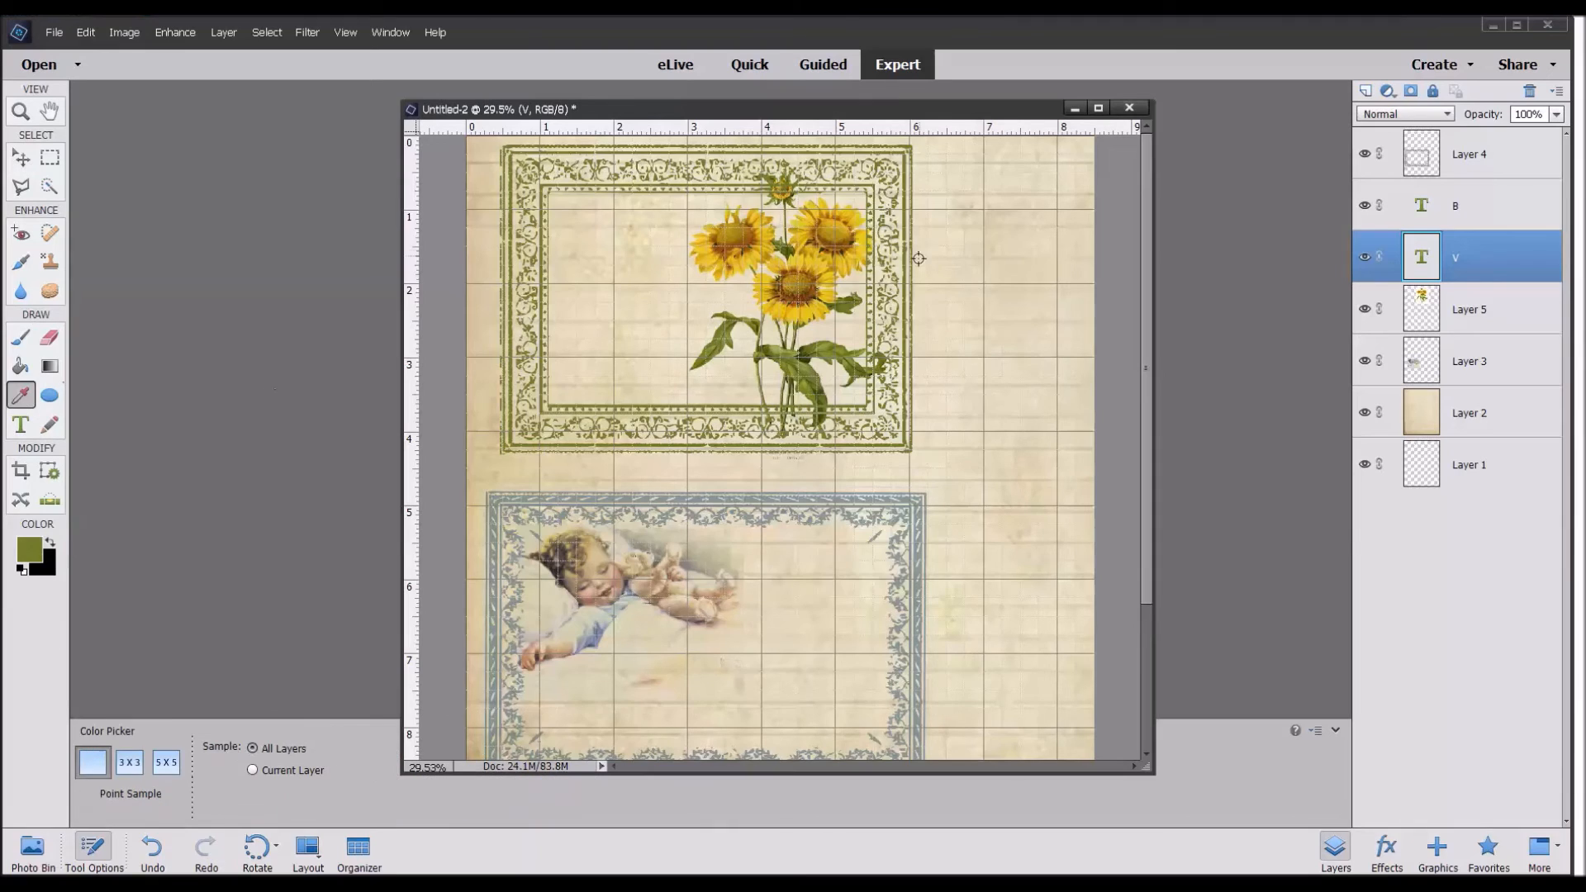
left_click(820, 316)
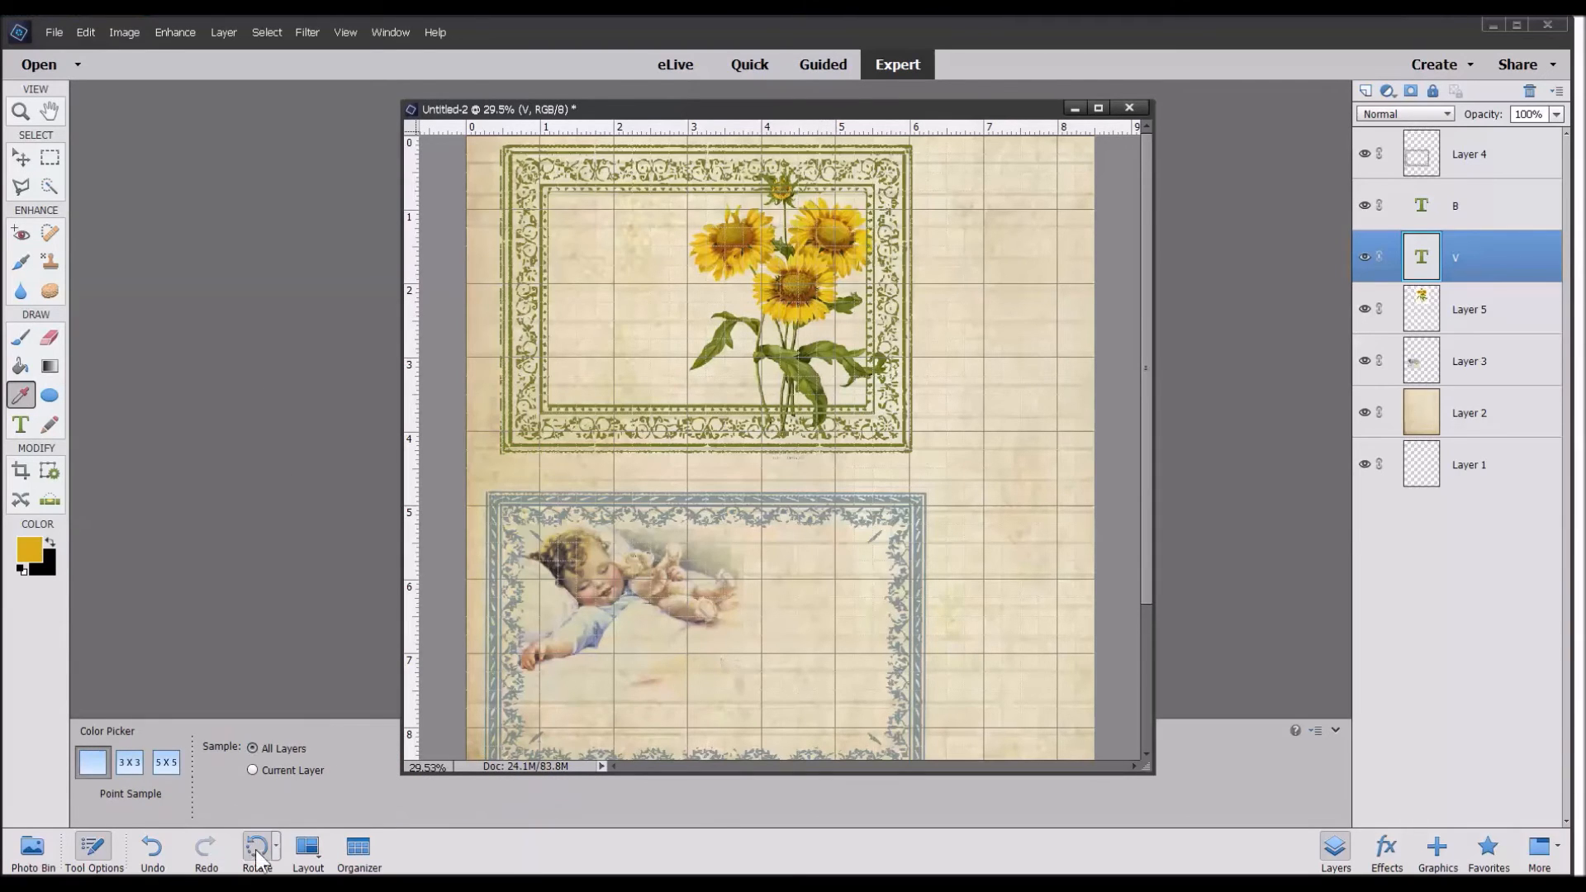
double_click(1423, 257)
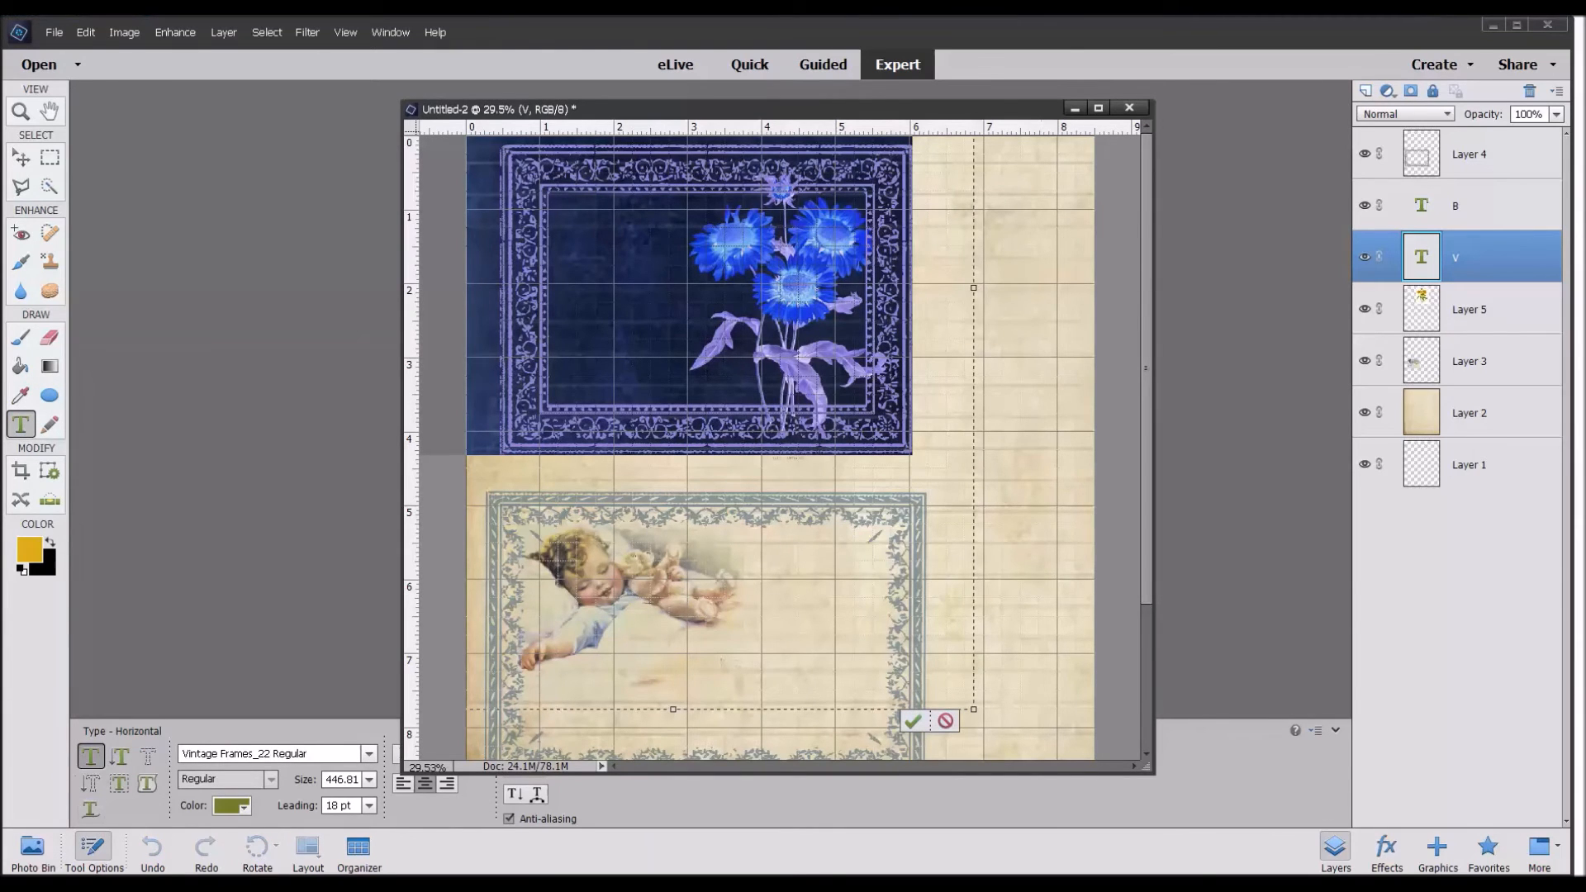
left_click(32, 552)
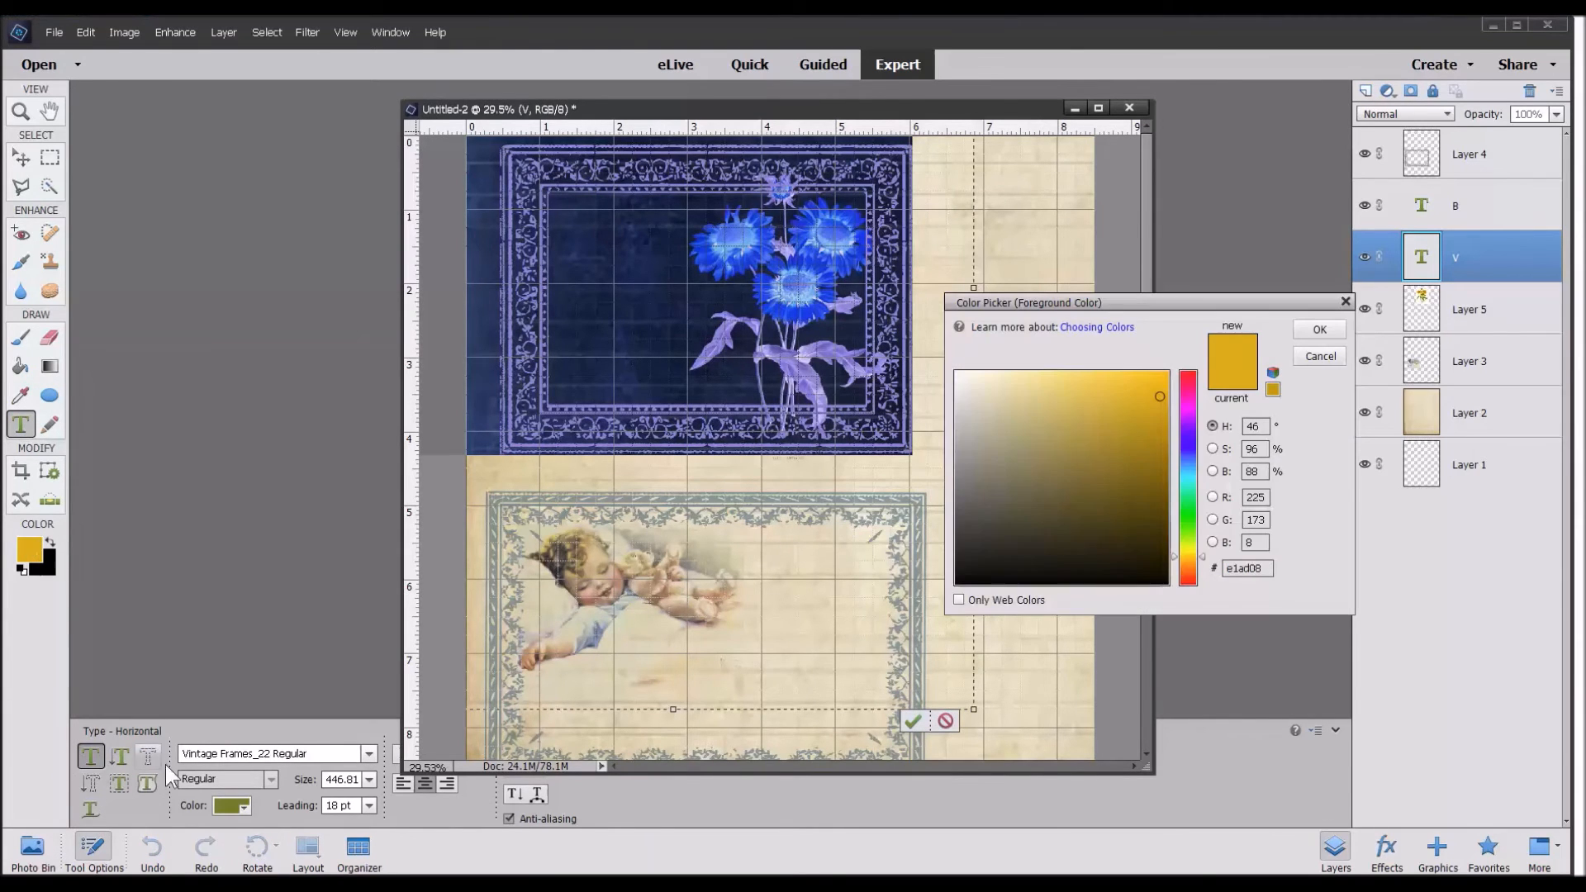
left_click(1162, 398)
left_click(1331, 333)
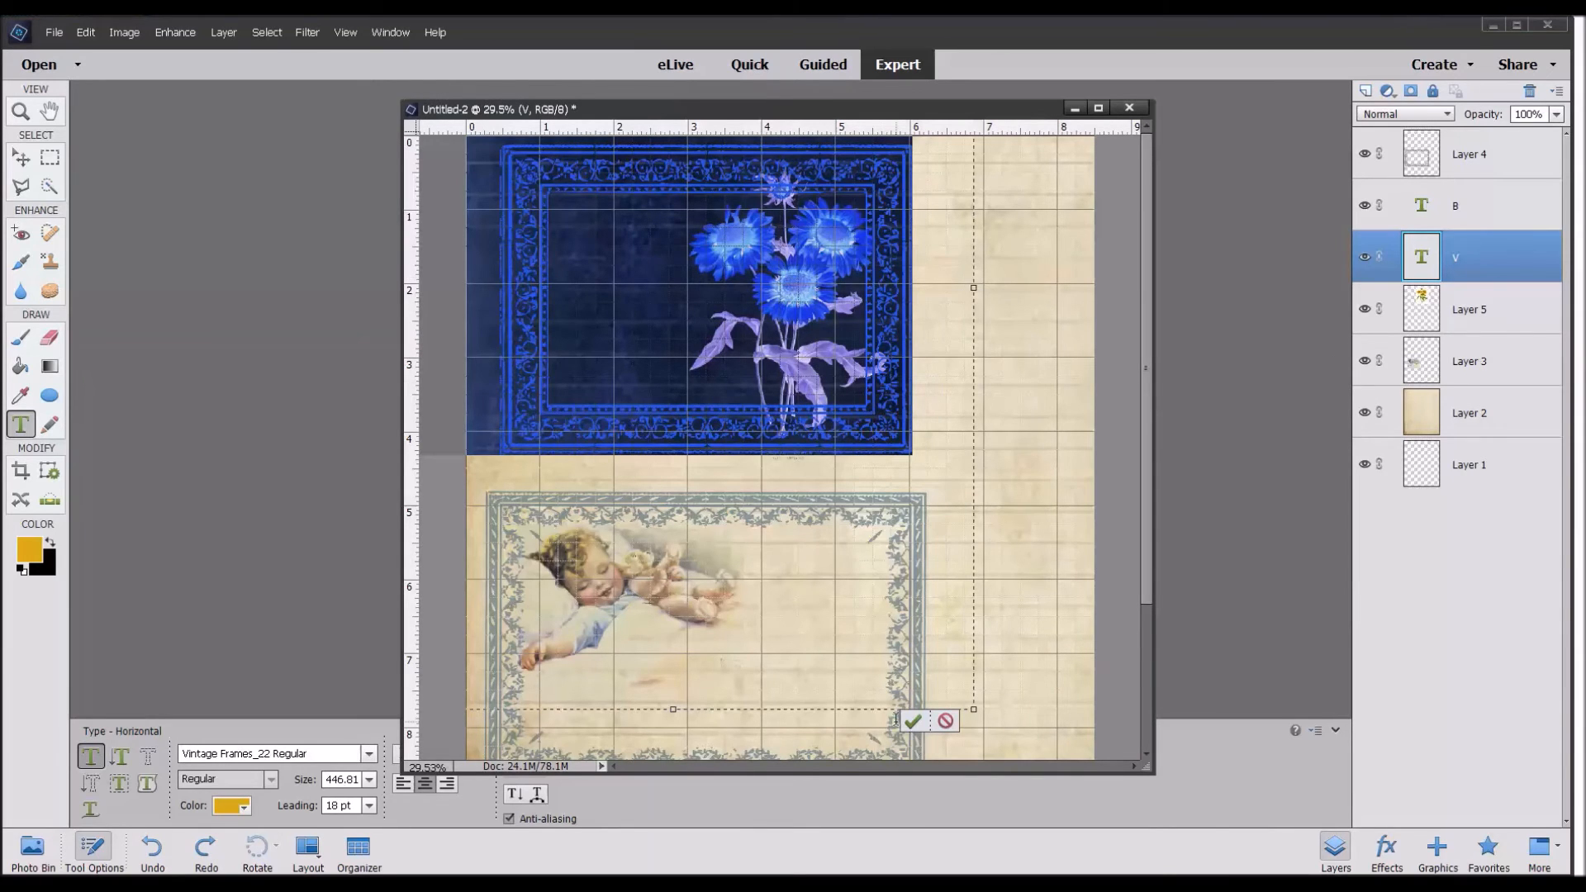
left_click(913, 722)
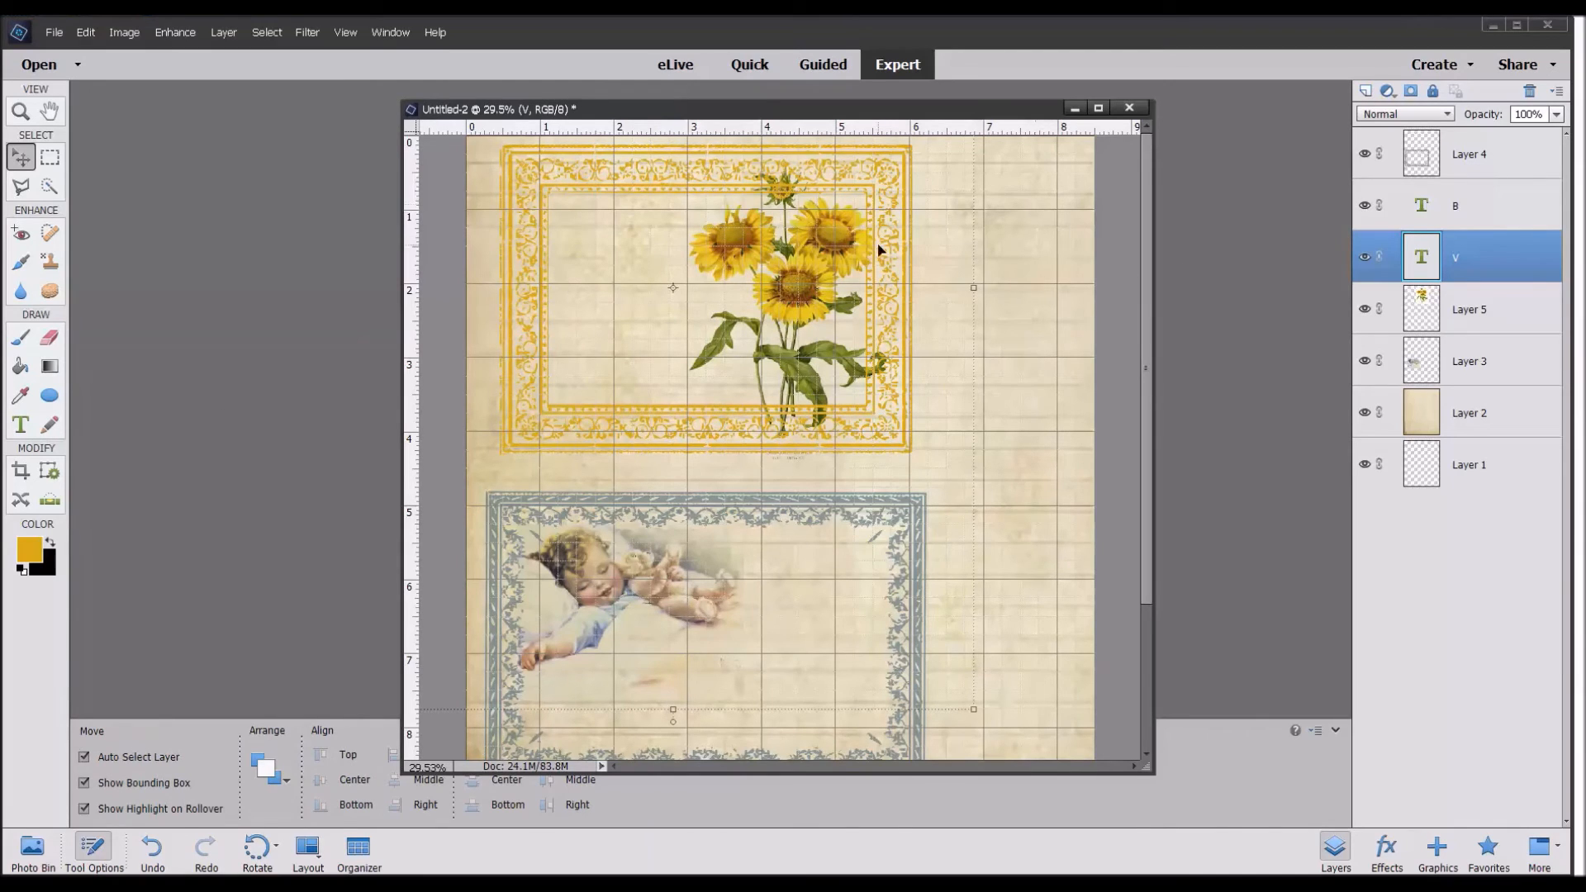
Move Layer 4 just above the paper layer, raise the flower layer to the top of the stack, and nudge the flowers up and right.
left_click_drag(1430, 161, 1445, 363)
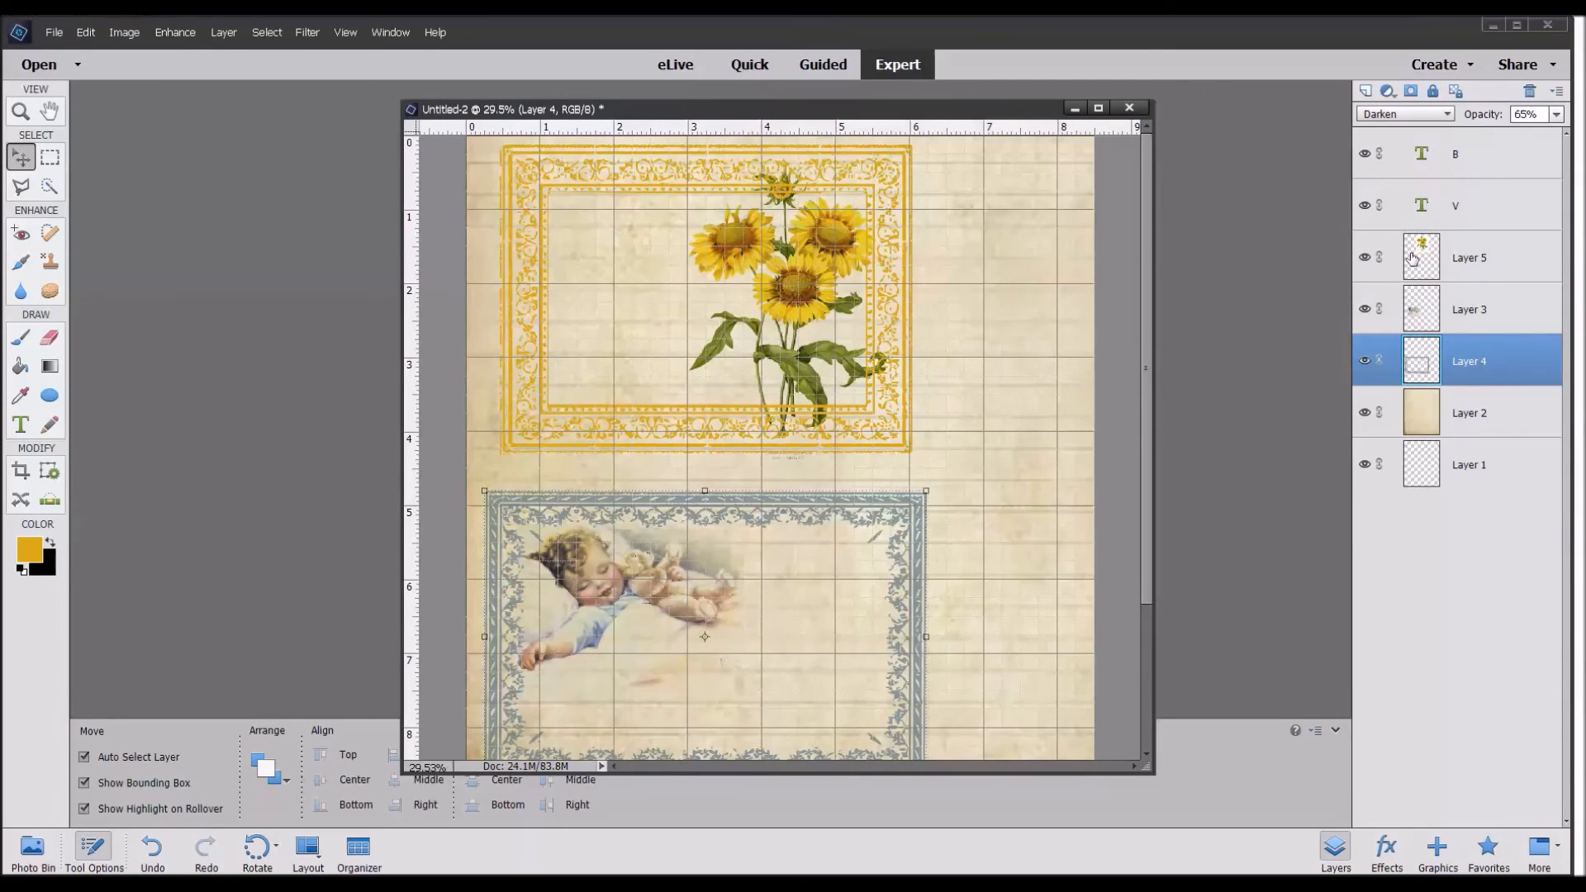
left_click_drag(1413, 257, 1418, 147)
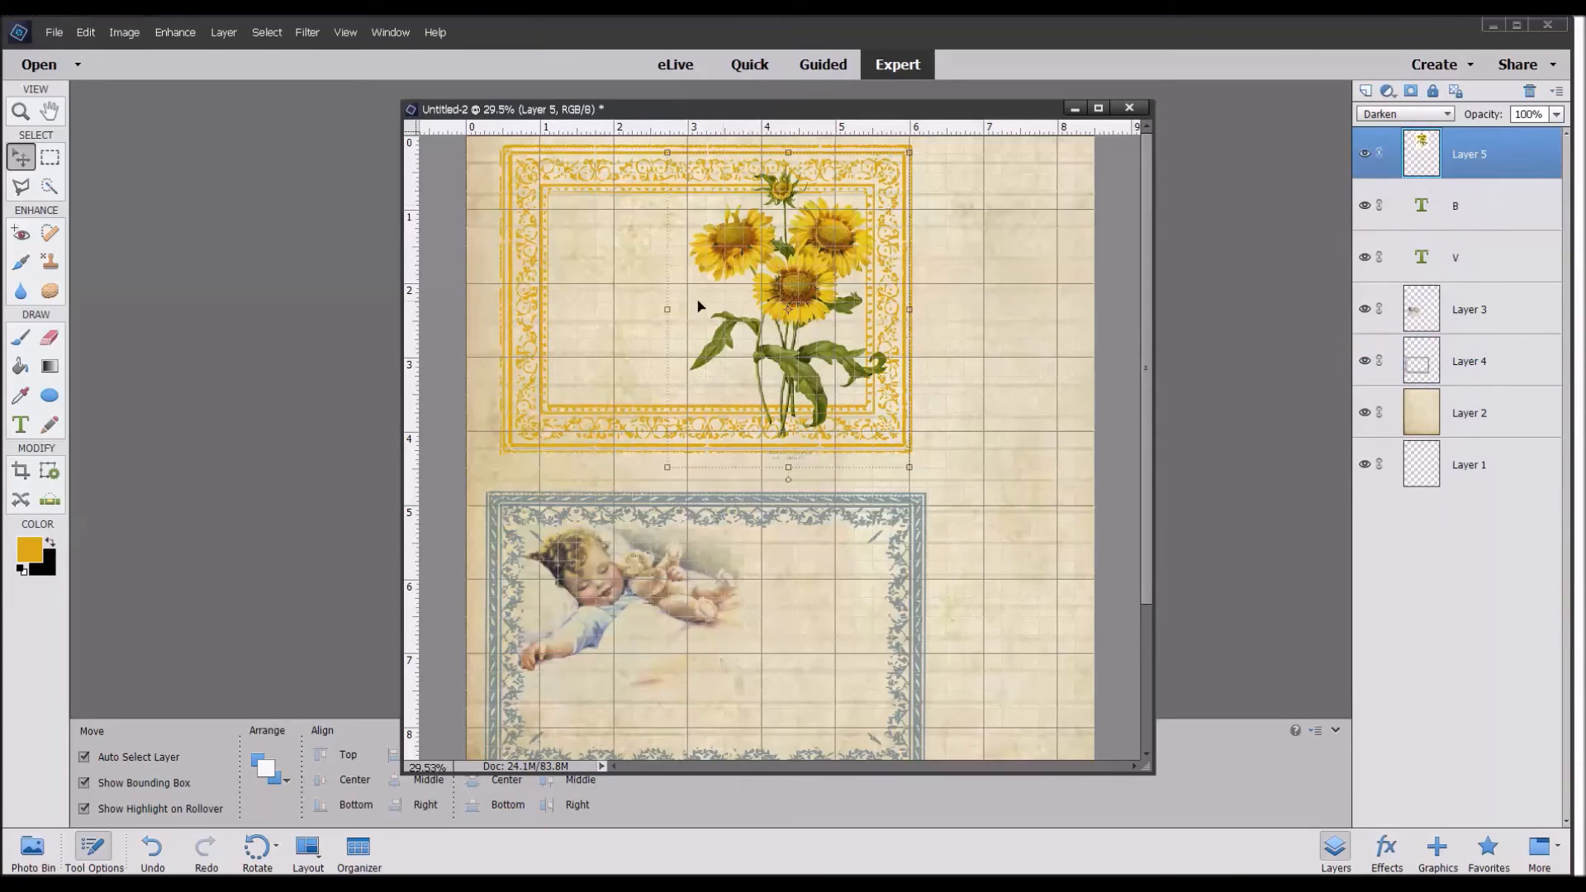
left_click_drag(809, 304, 818, 293)
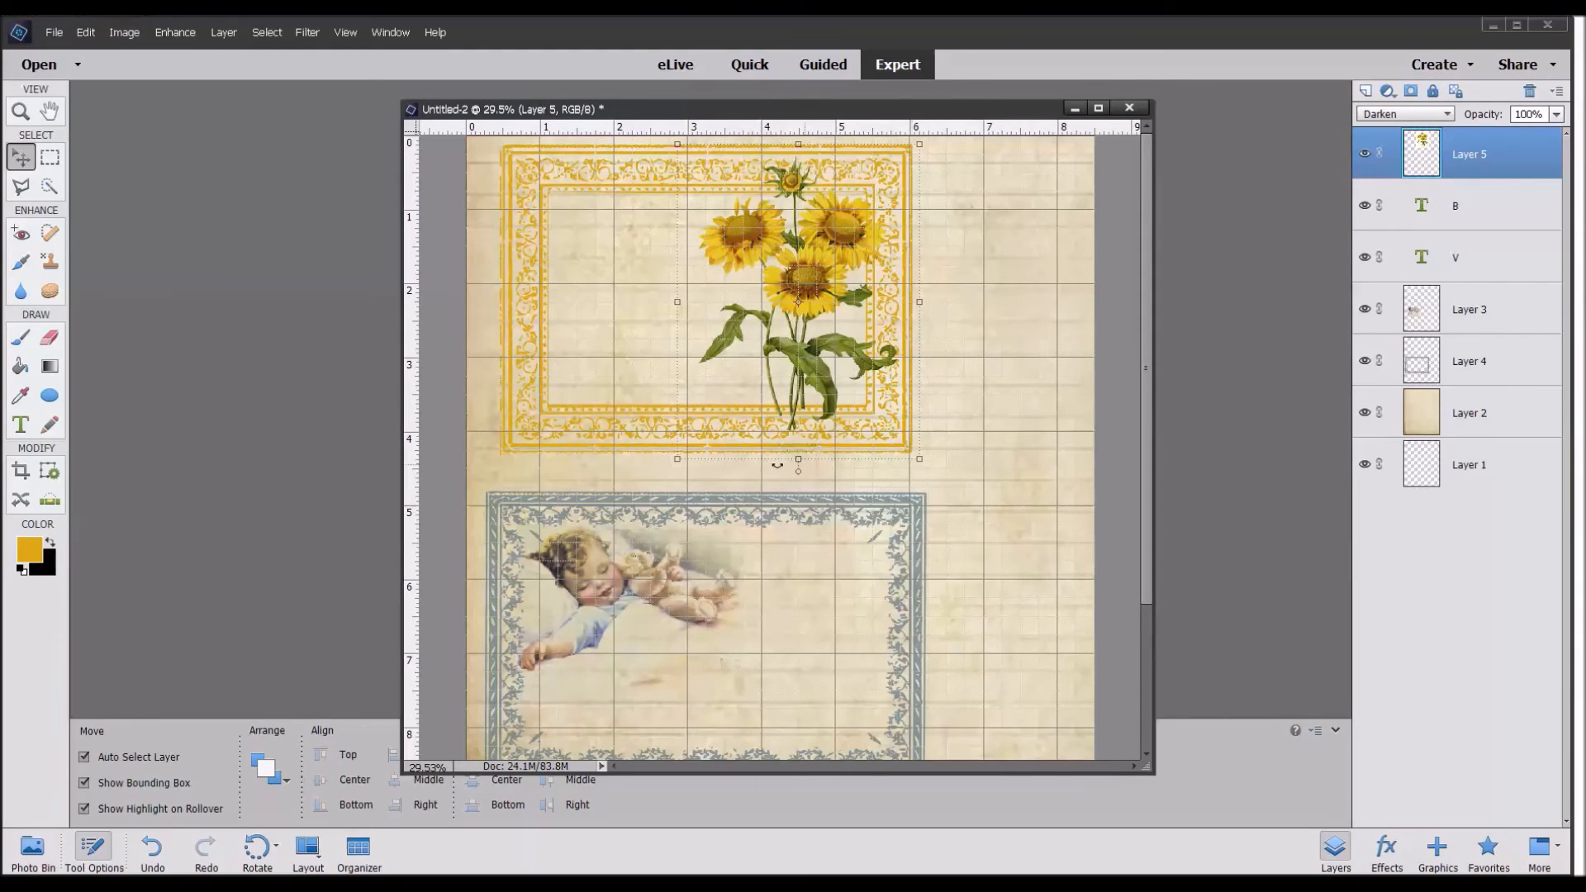
Try Darken blending on the yellow frame layer and settle on Multiply.
left_click(521, 447)
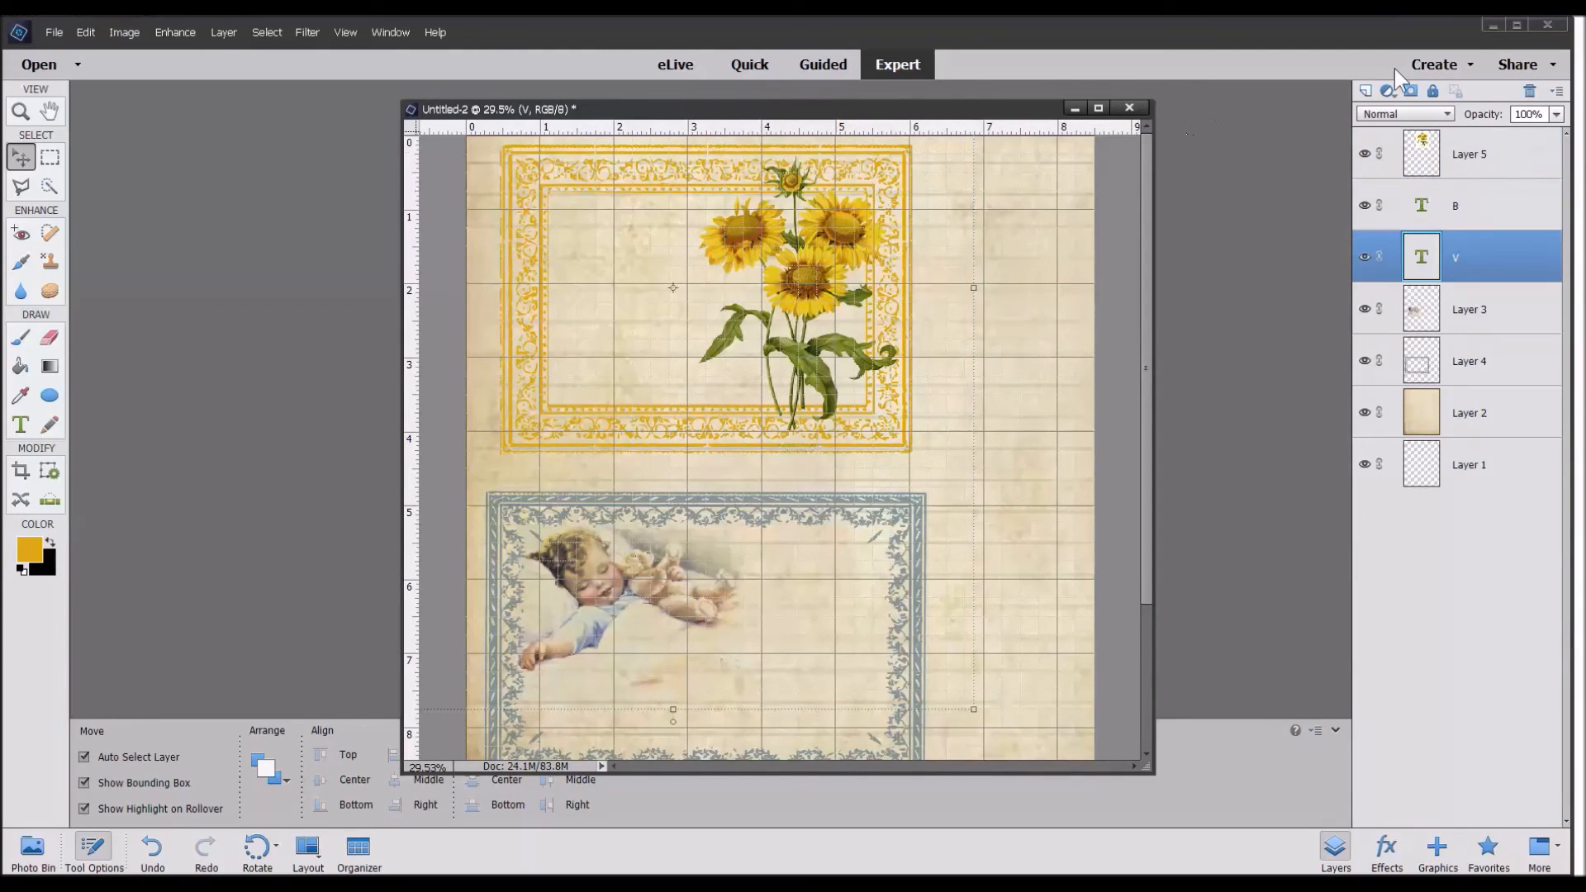
left_click(1407, 115)
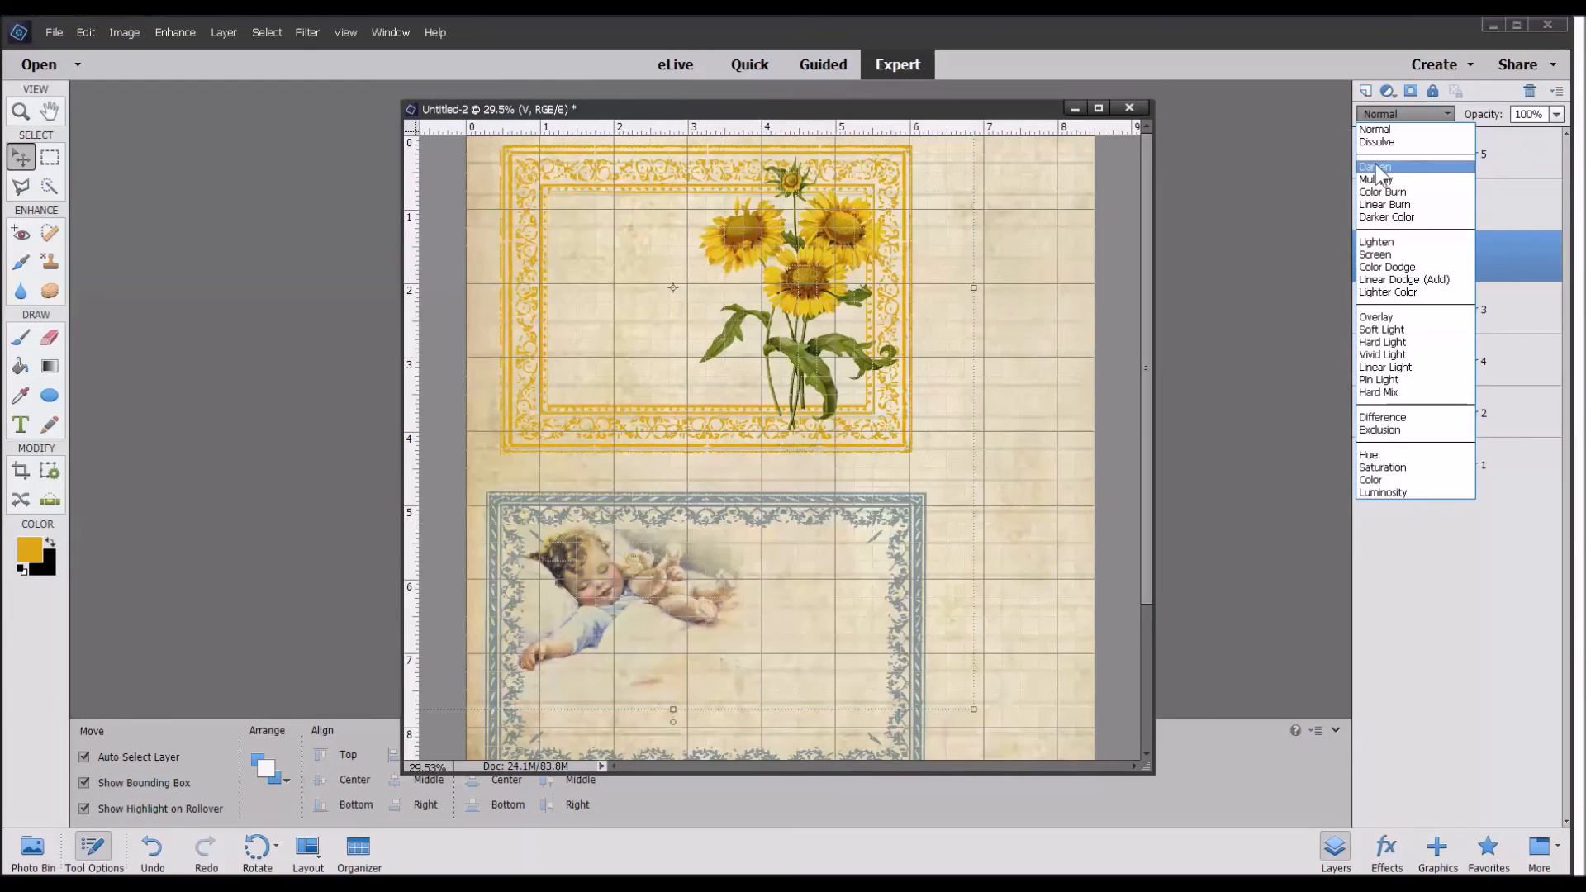
left_click(1388, 166)
left_click(1386, 116)
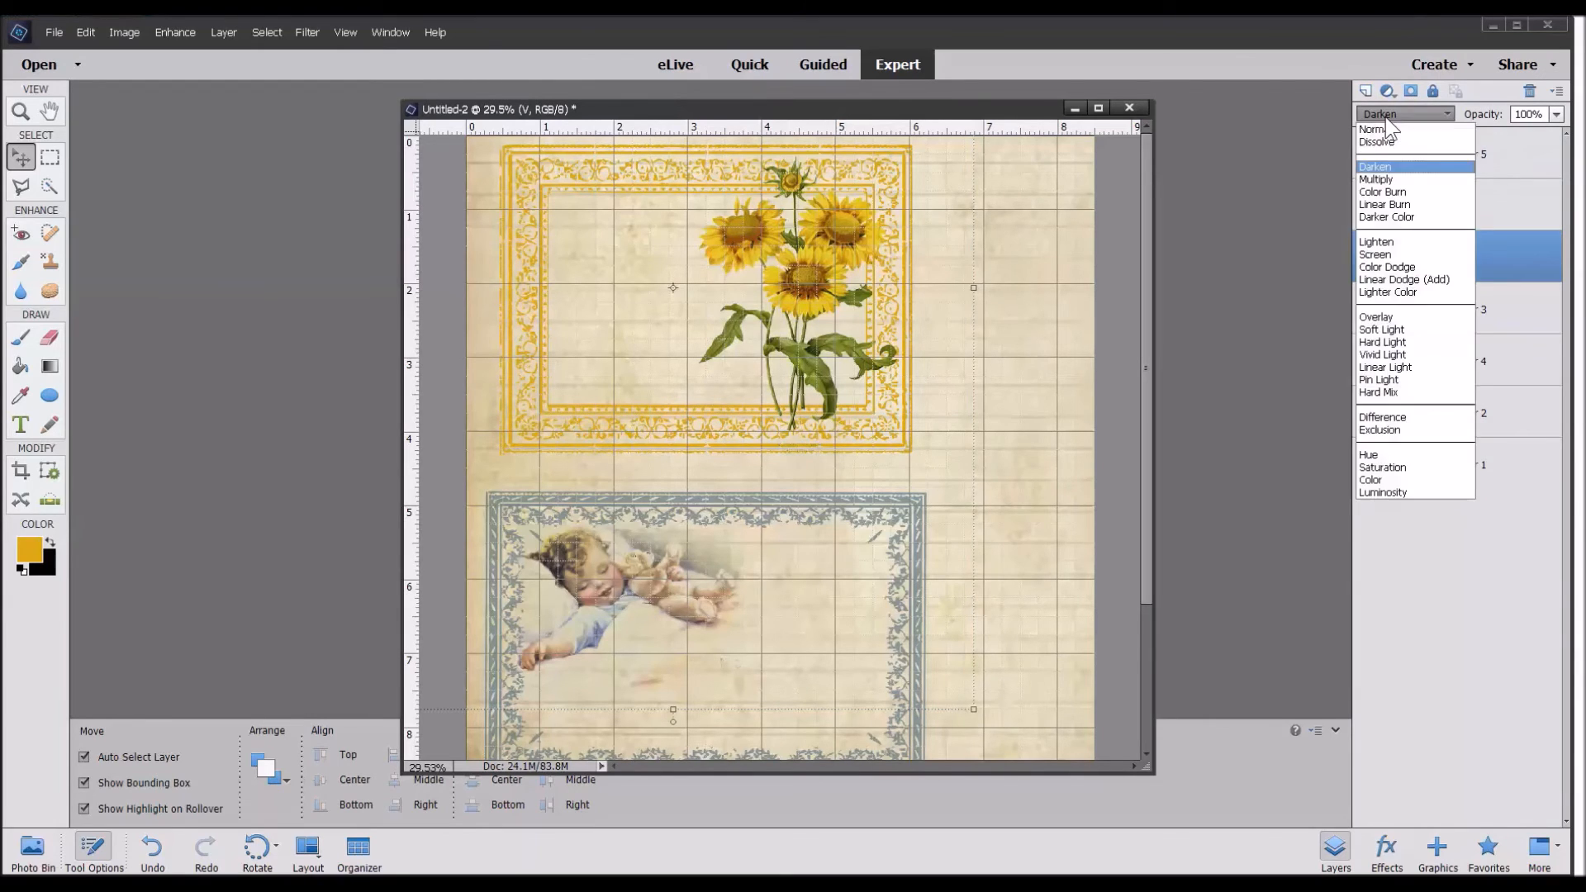
left_click(1374, 178)
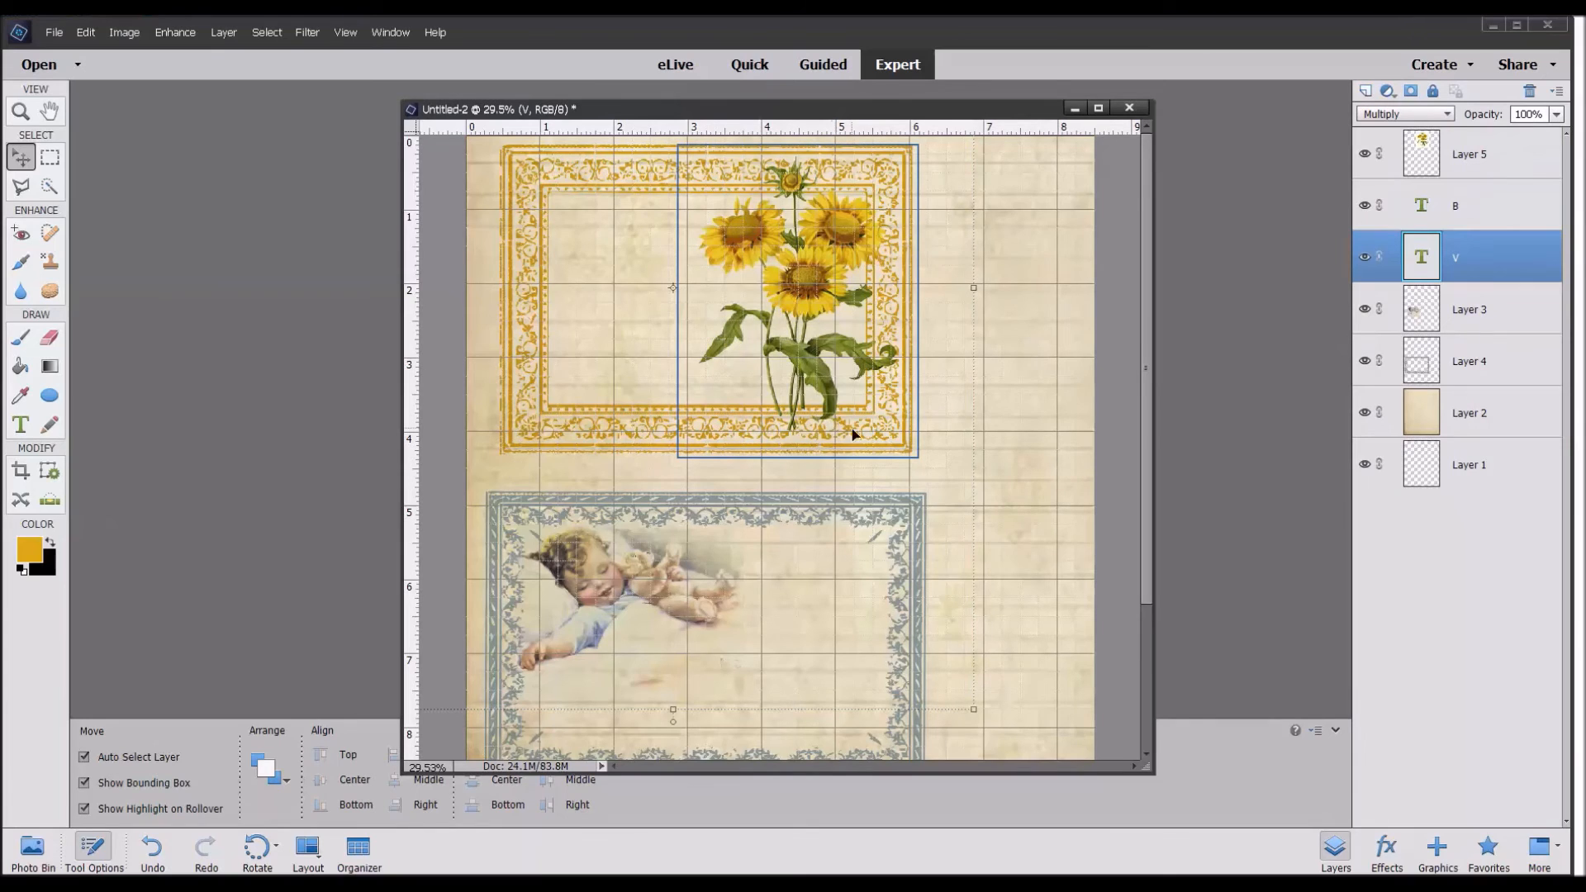
Try Multiply blending on the flower layer, then undo the blending change.
left_click(790, 308)
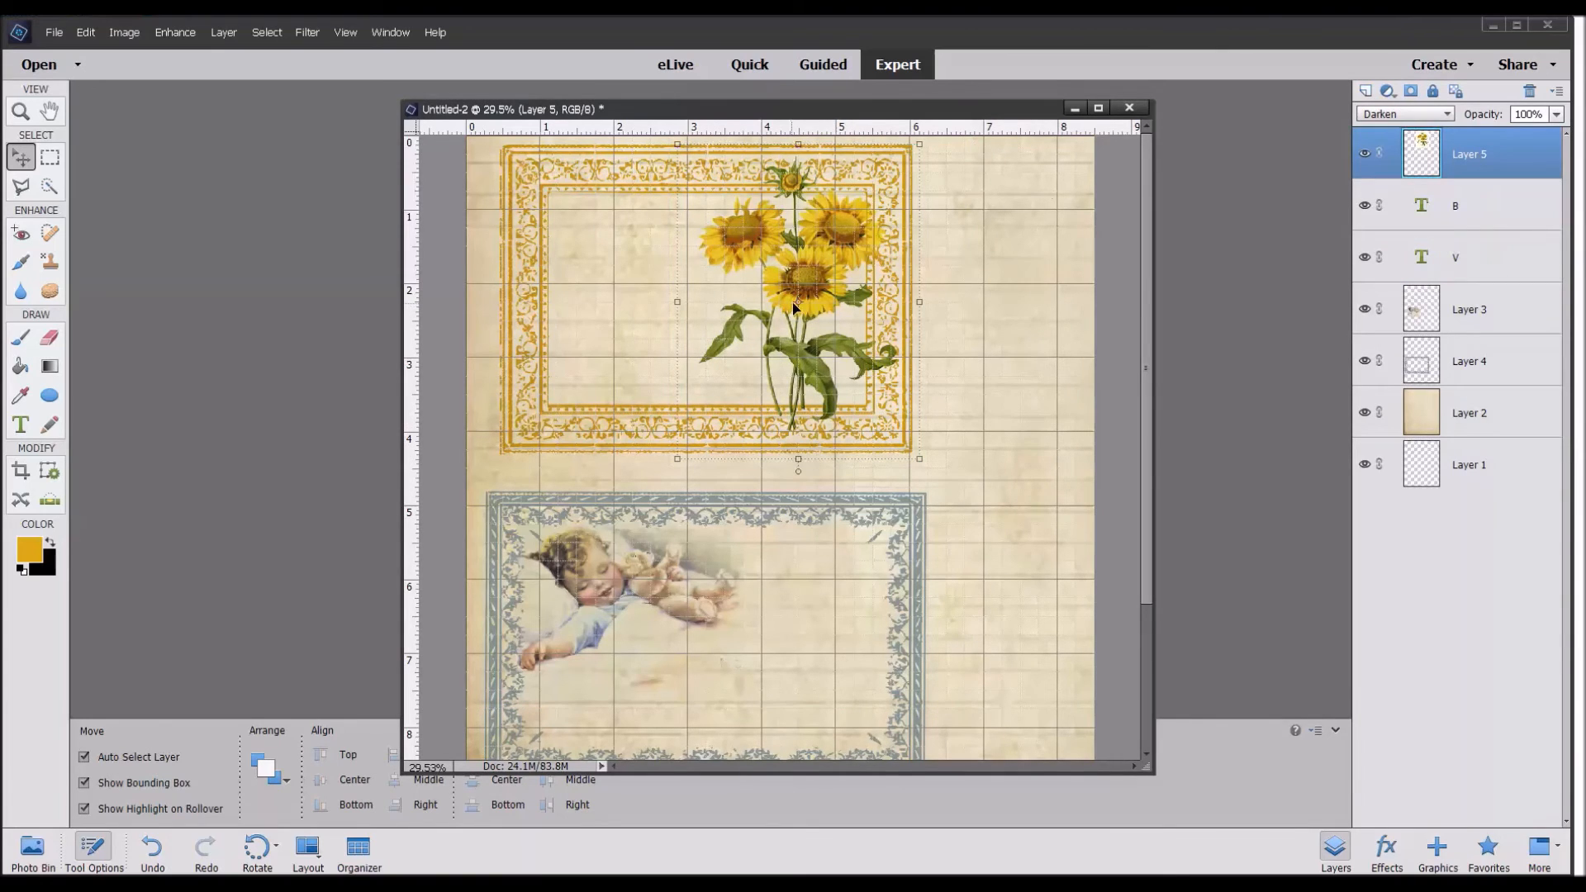
left_click(1425, 115)
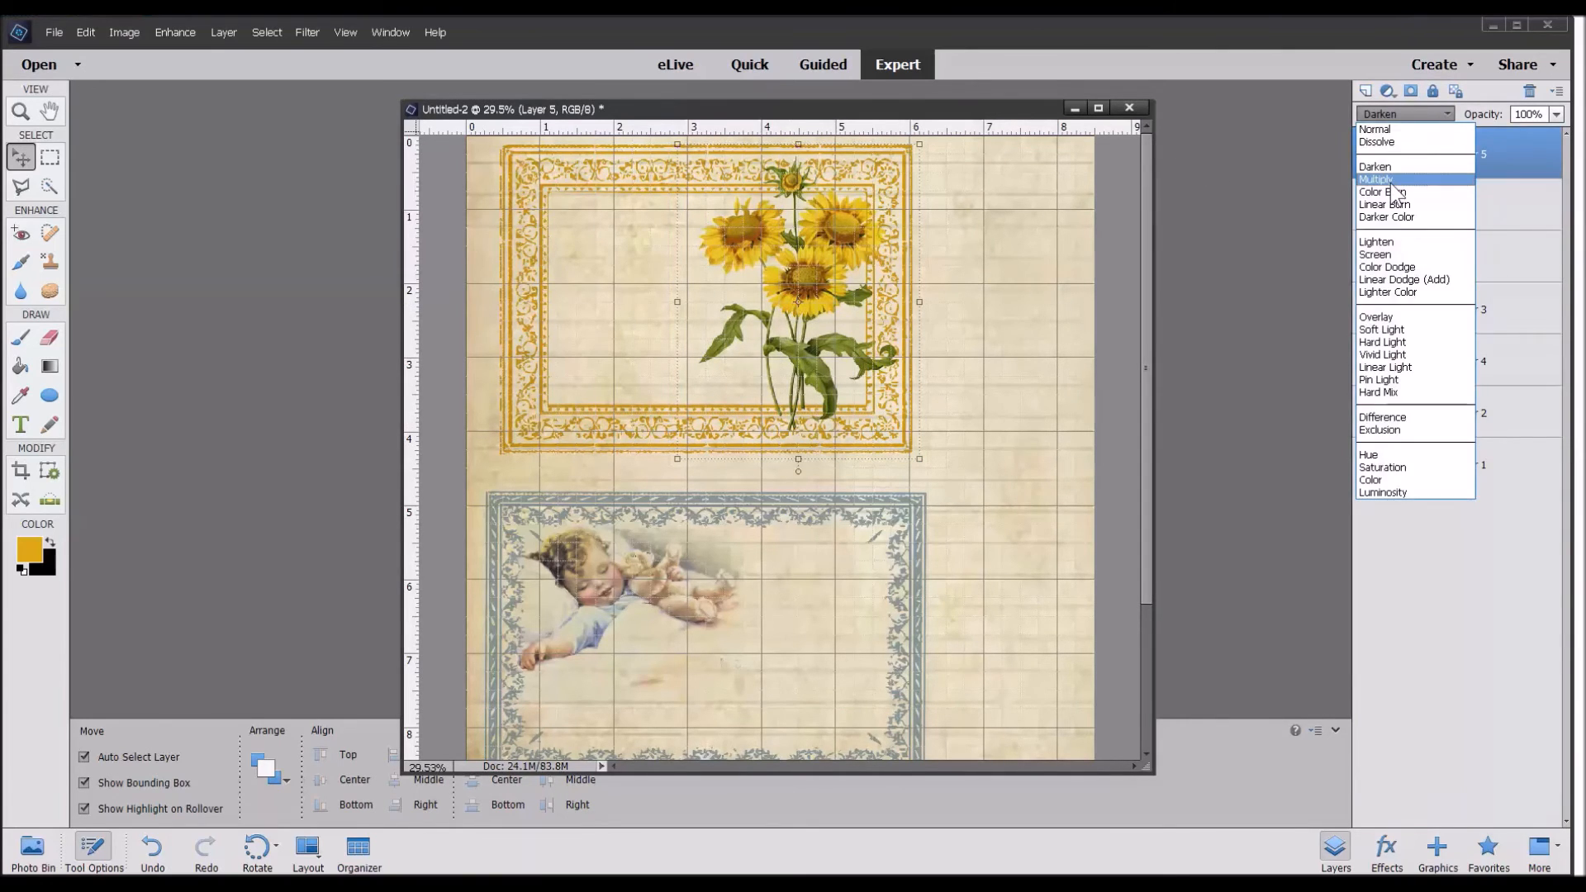
left_click(1388, 180)
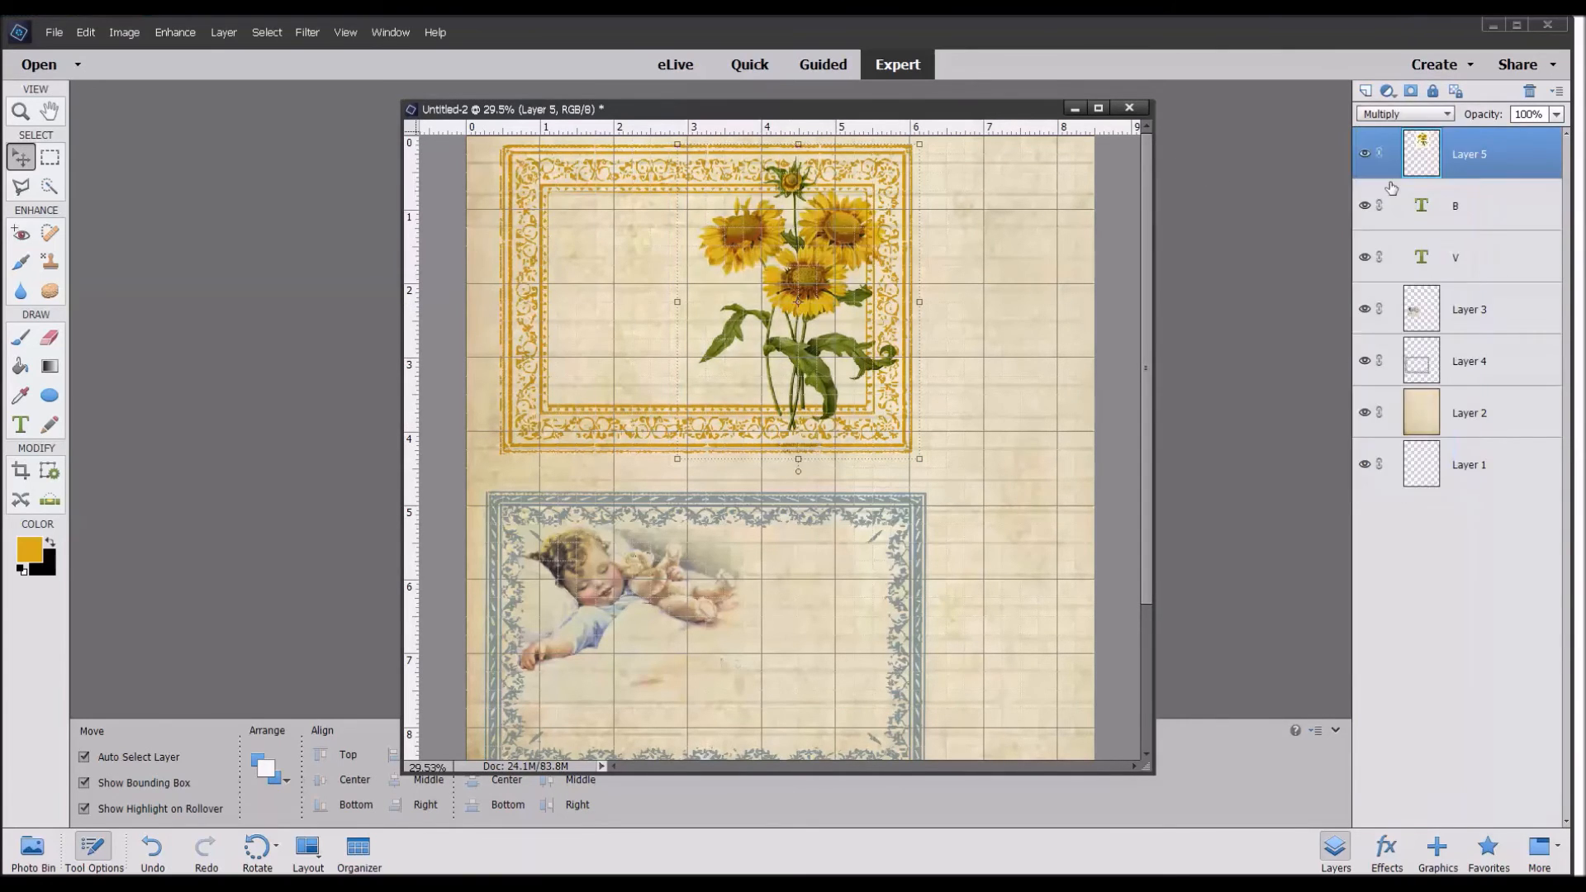
left_click(152, 851)
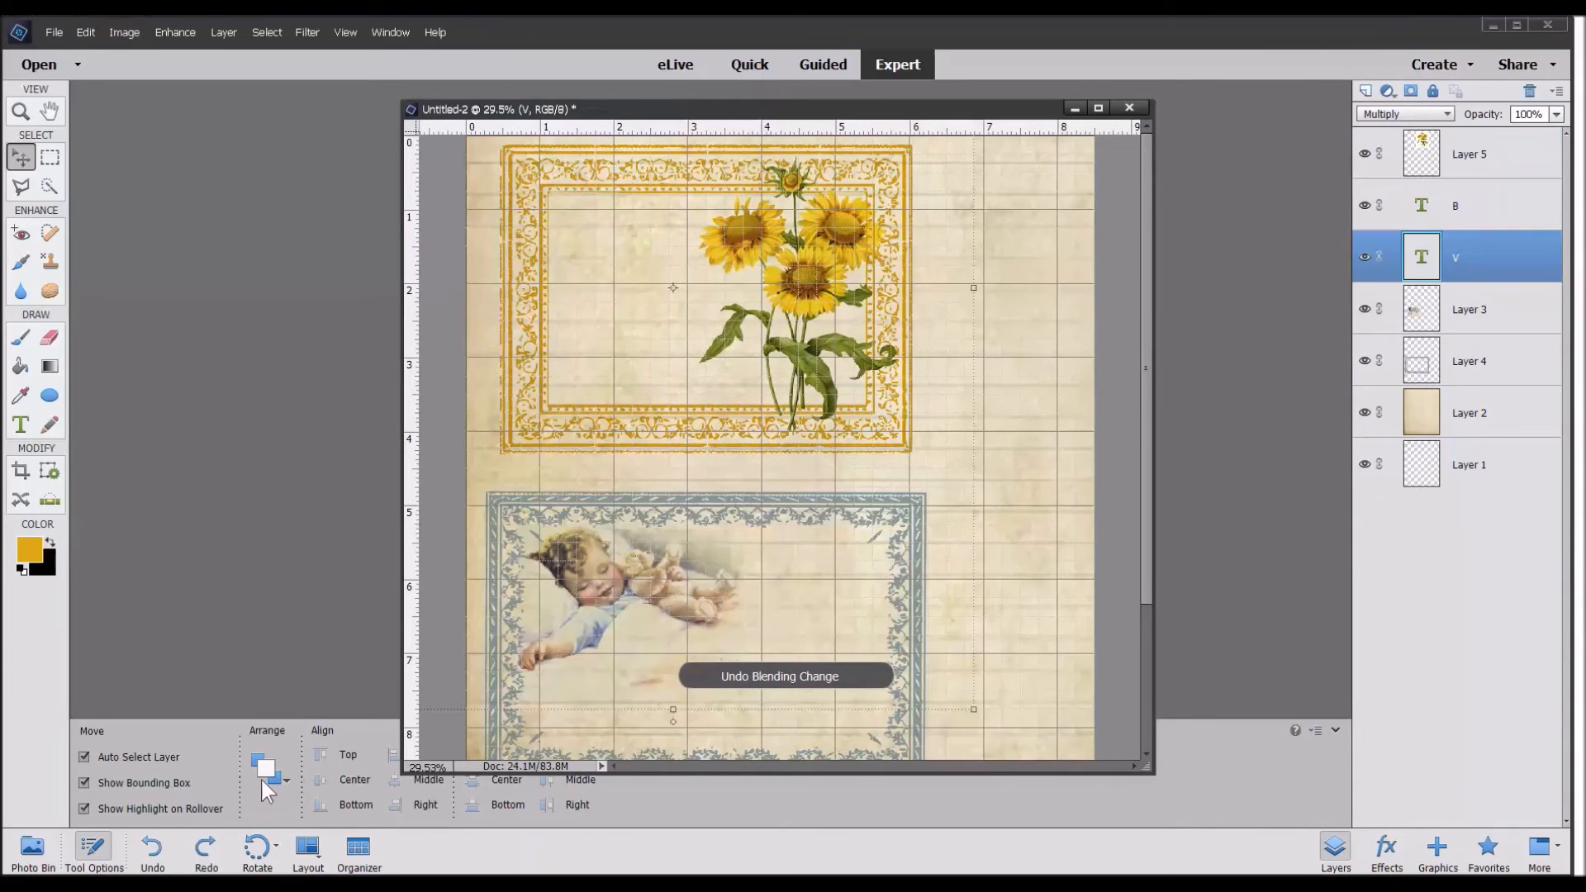
Try cropping the page to the 4 x 6 in flower card area and undo the crop.
left_click(21, 471)
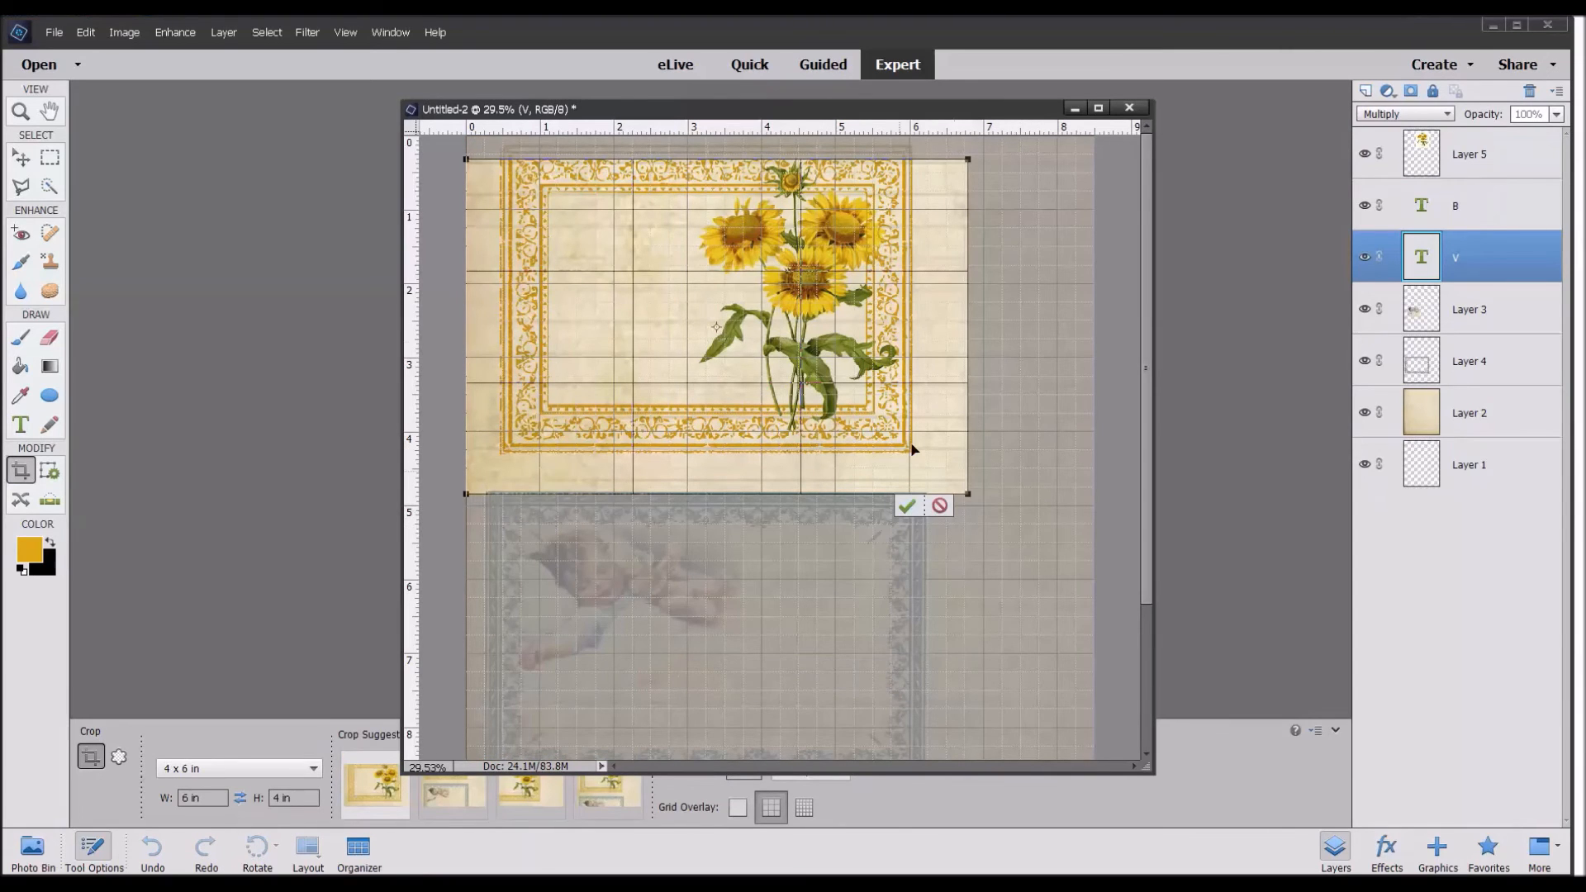
left_click(906, 506)
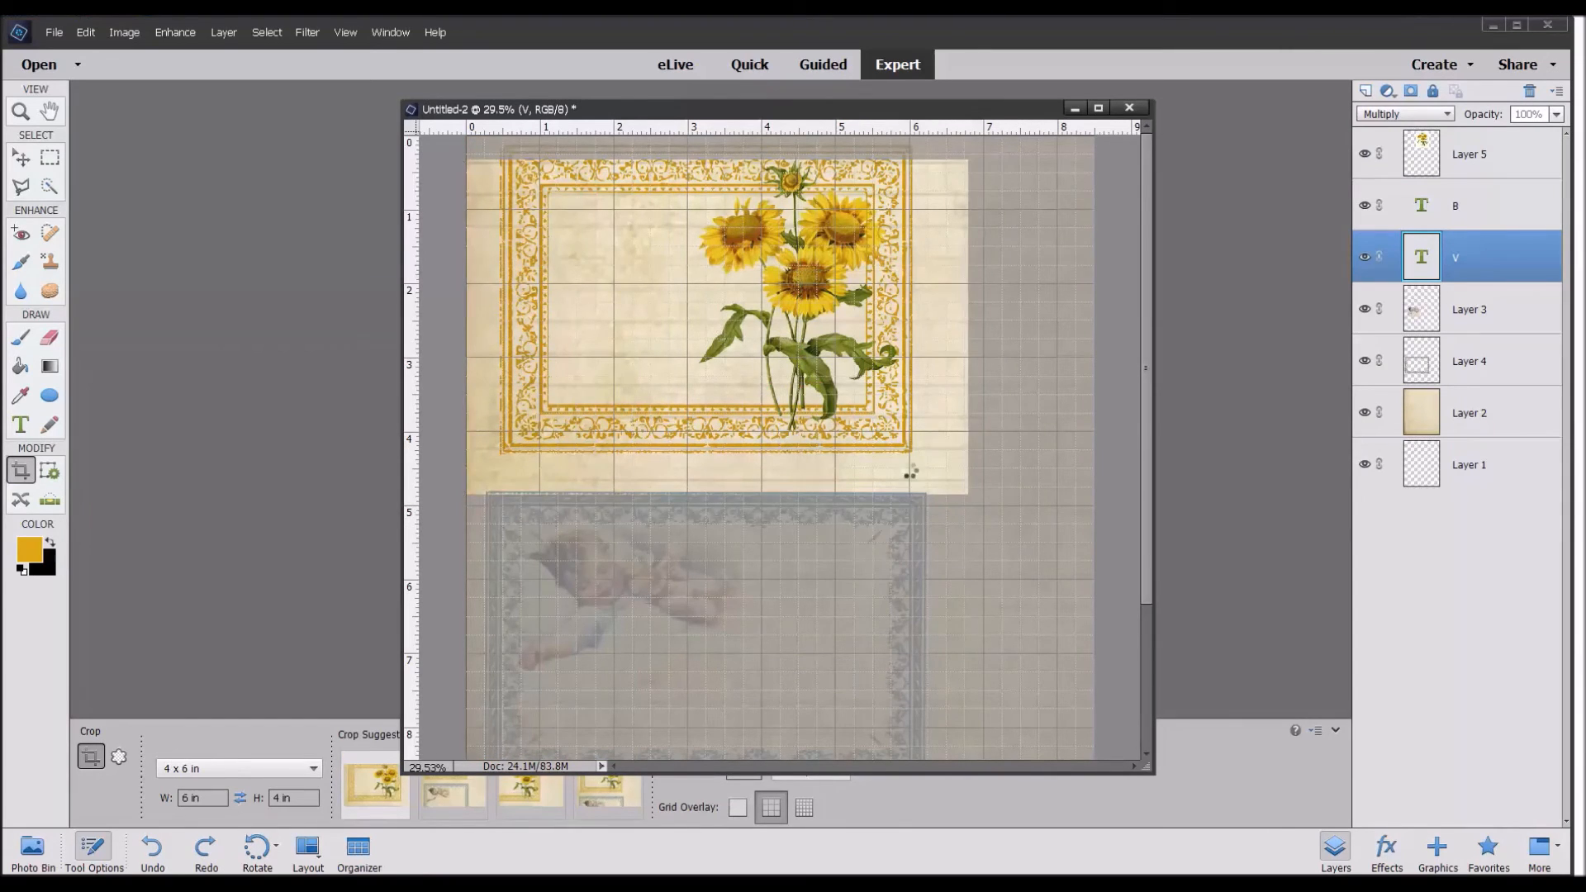
left_click(156, 843)
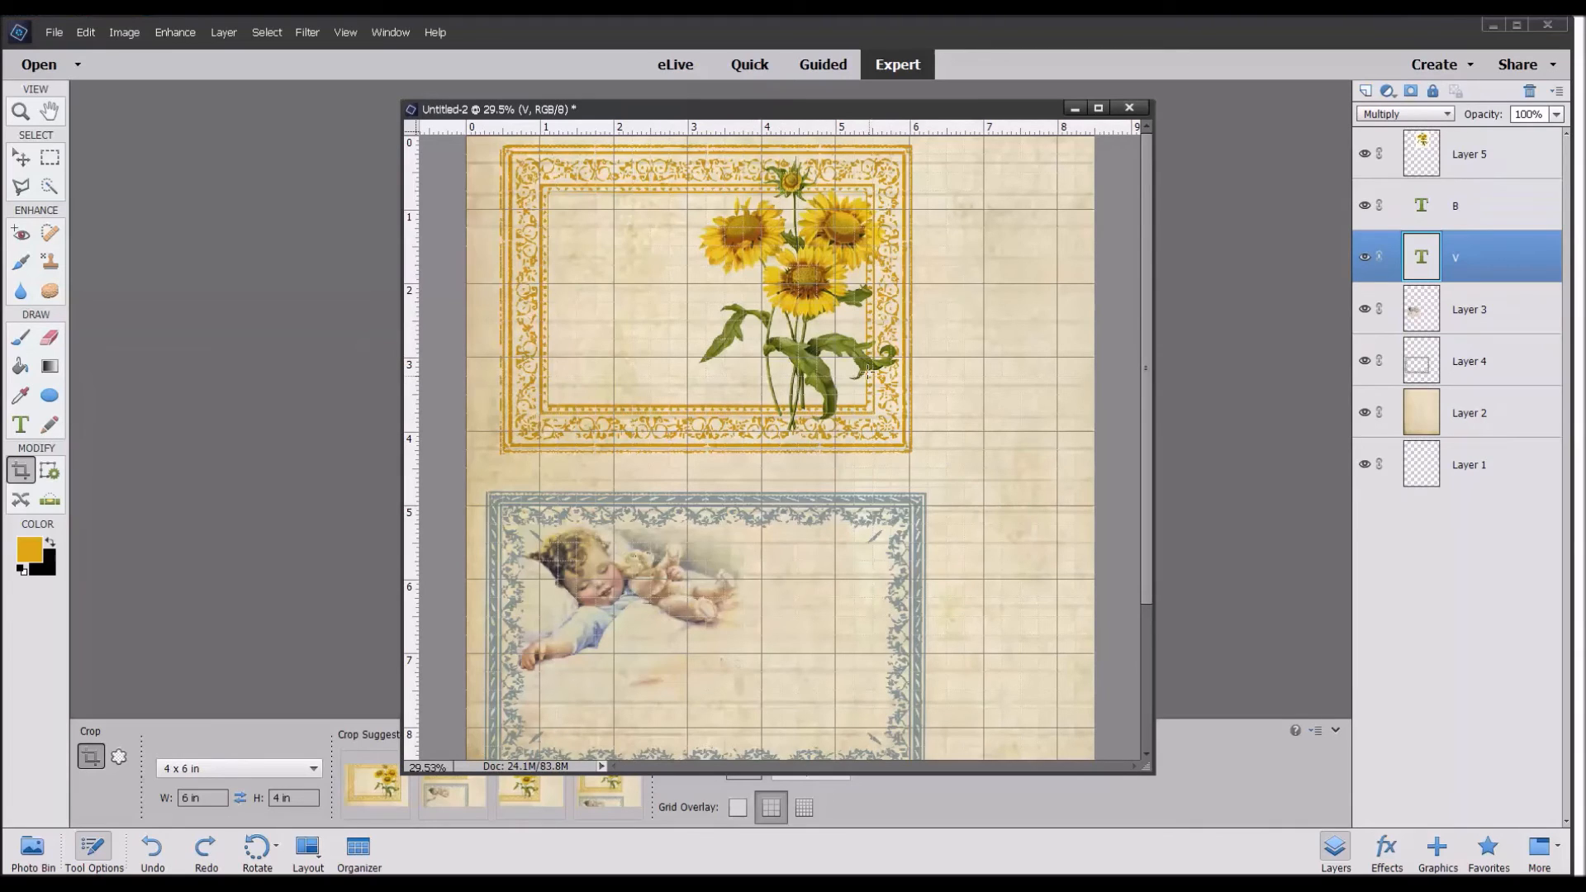
Select a rectangle around the yellow frame on its text layer and copy and paste it as a new layer.
left_click(20, 158)
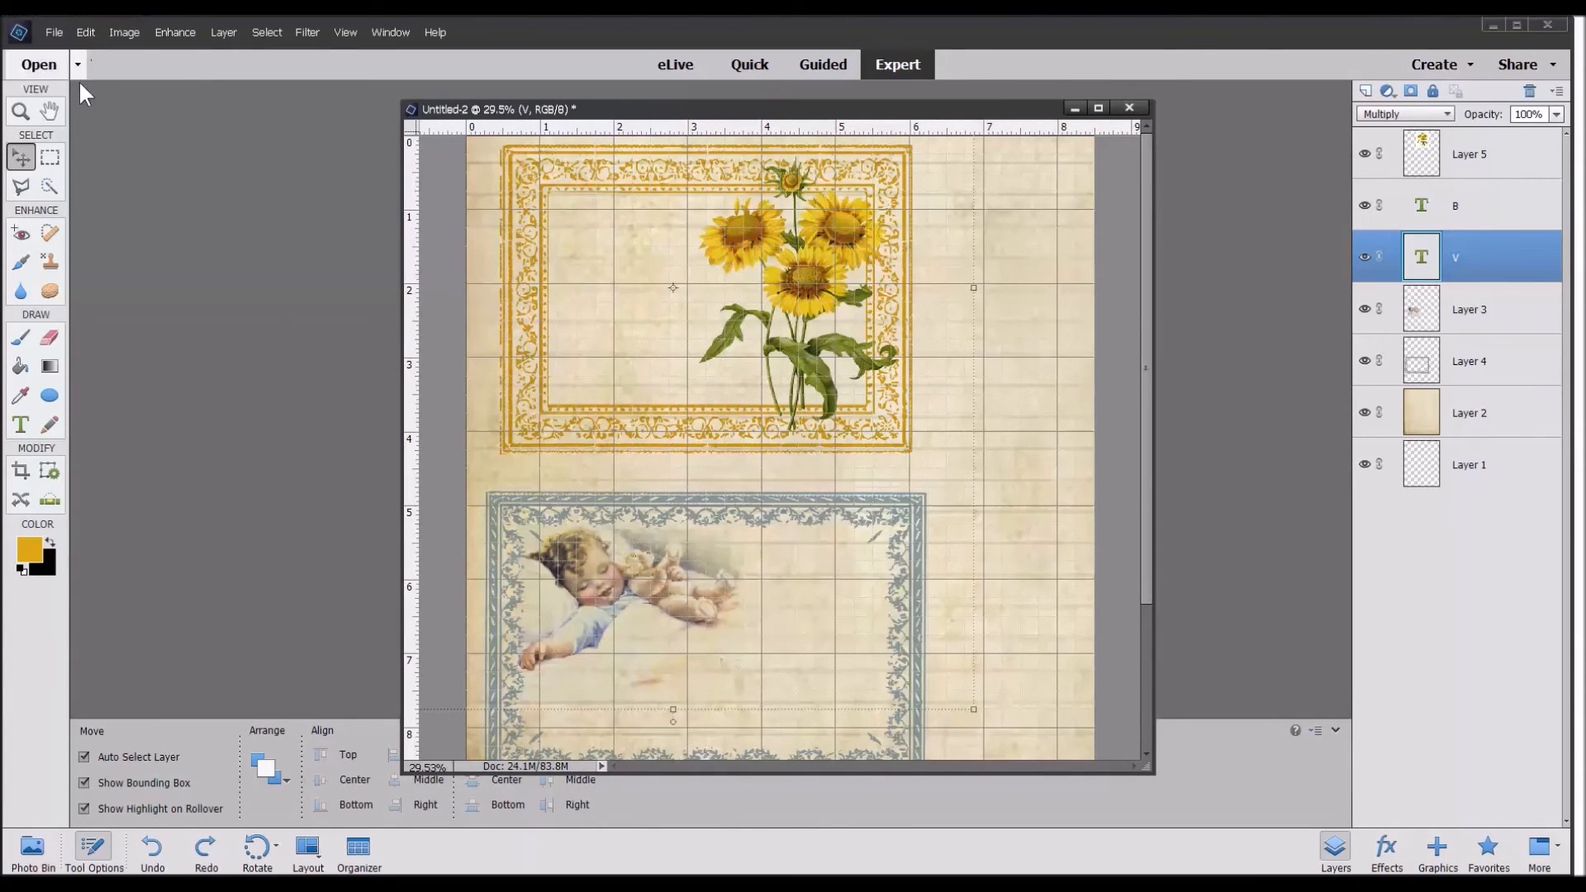
left_click(50, 157)
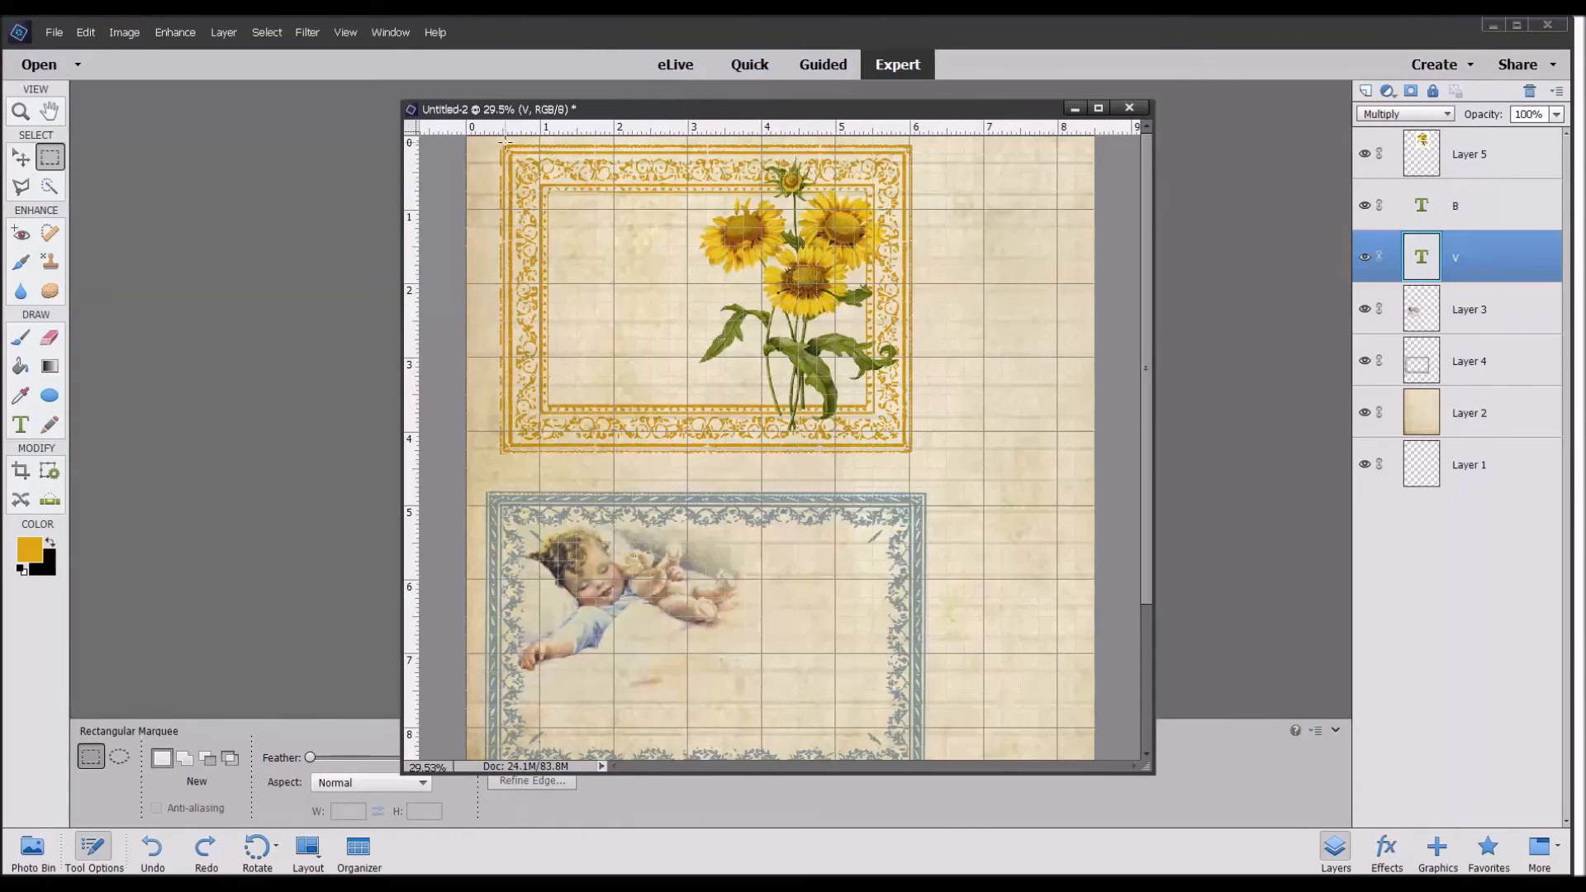
left_click_drag(493, 143, 919, 459)
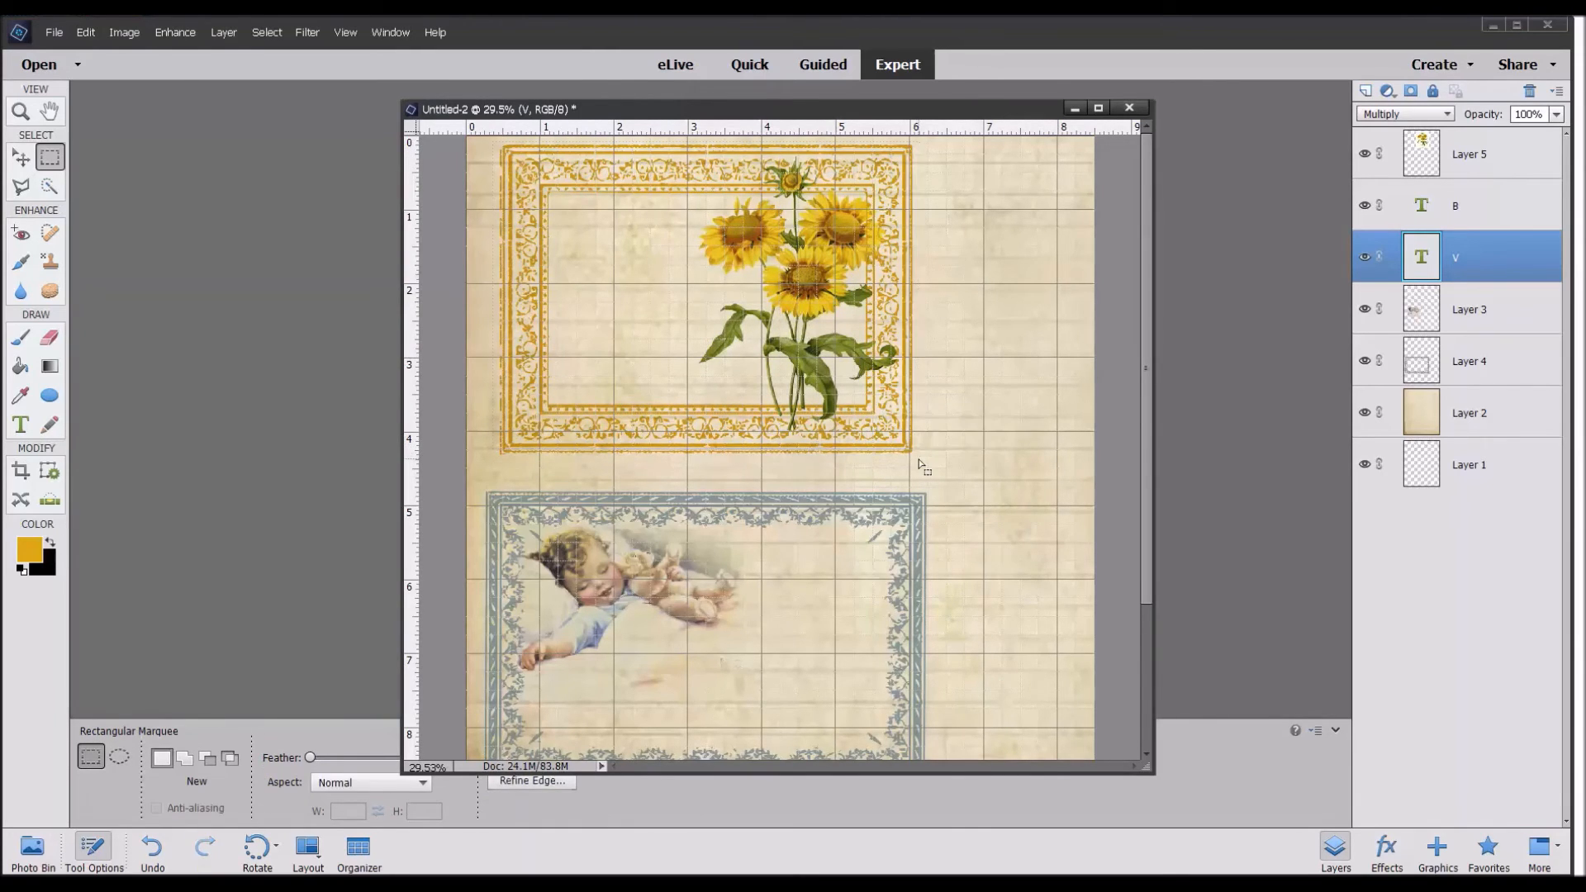
left_click(86, 32)
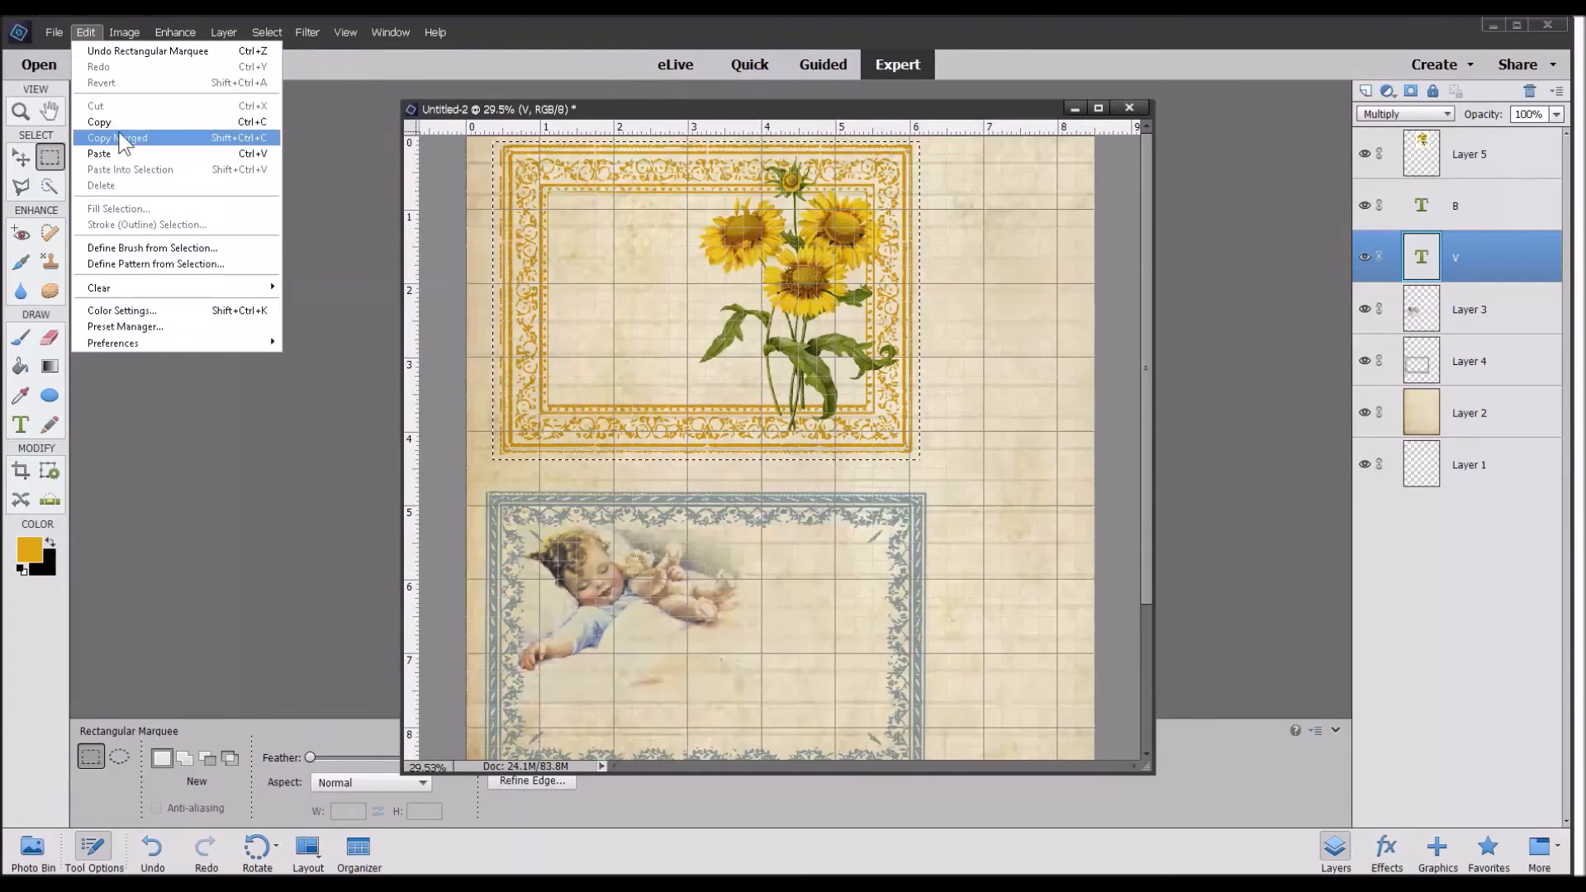
left_click(114, 124)
left_click(86, 31)
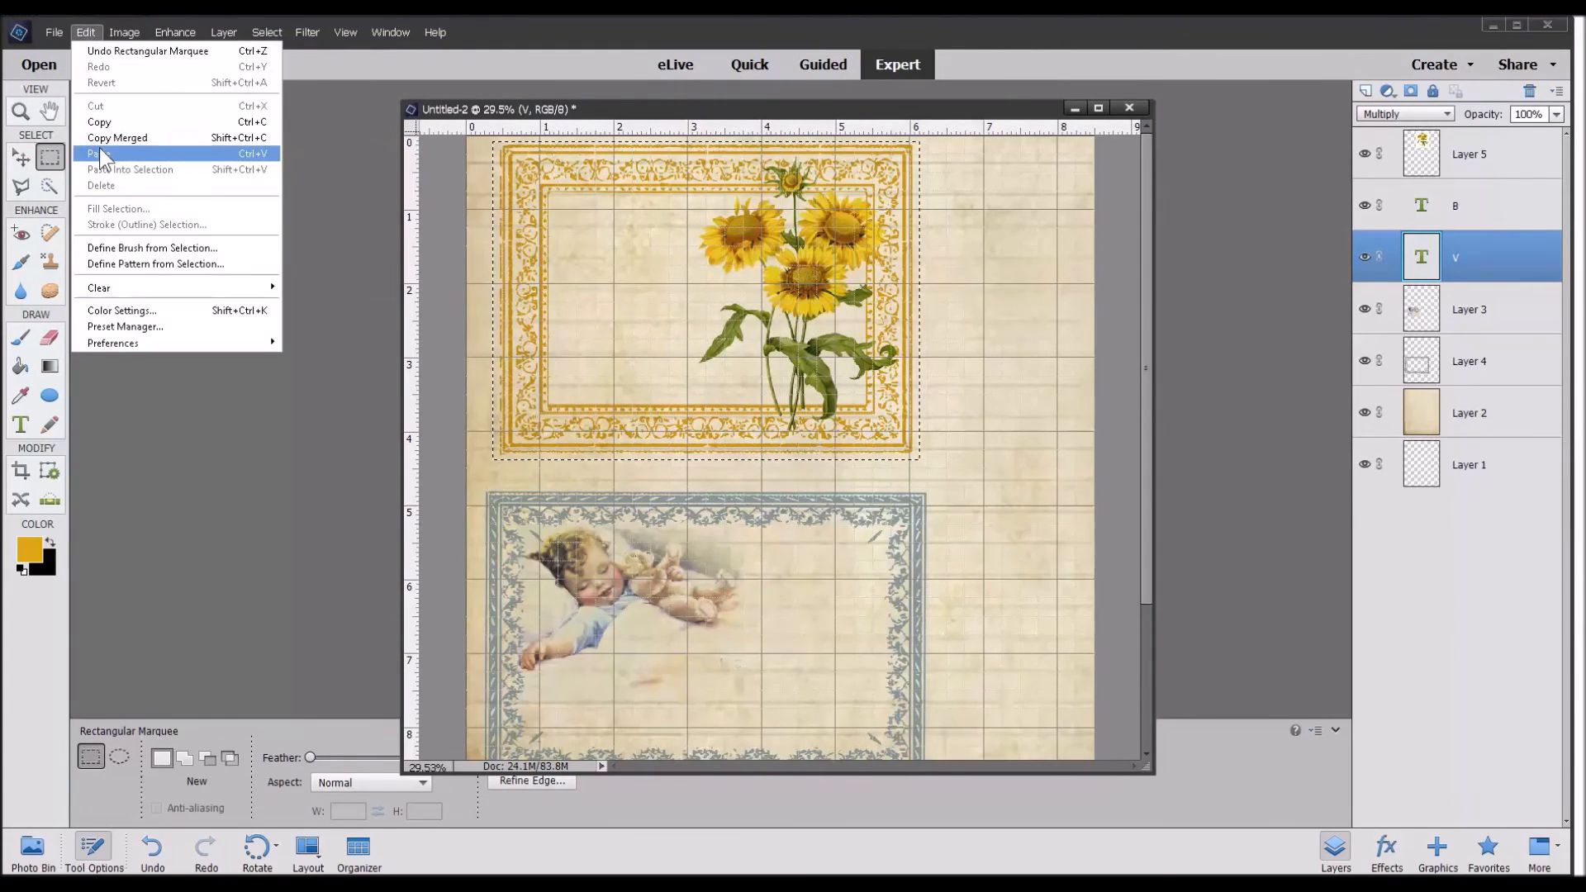
left_click(100, 154)
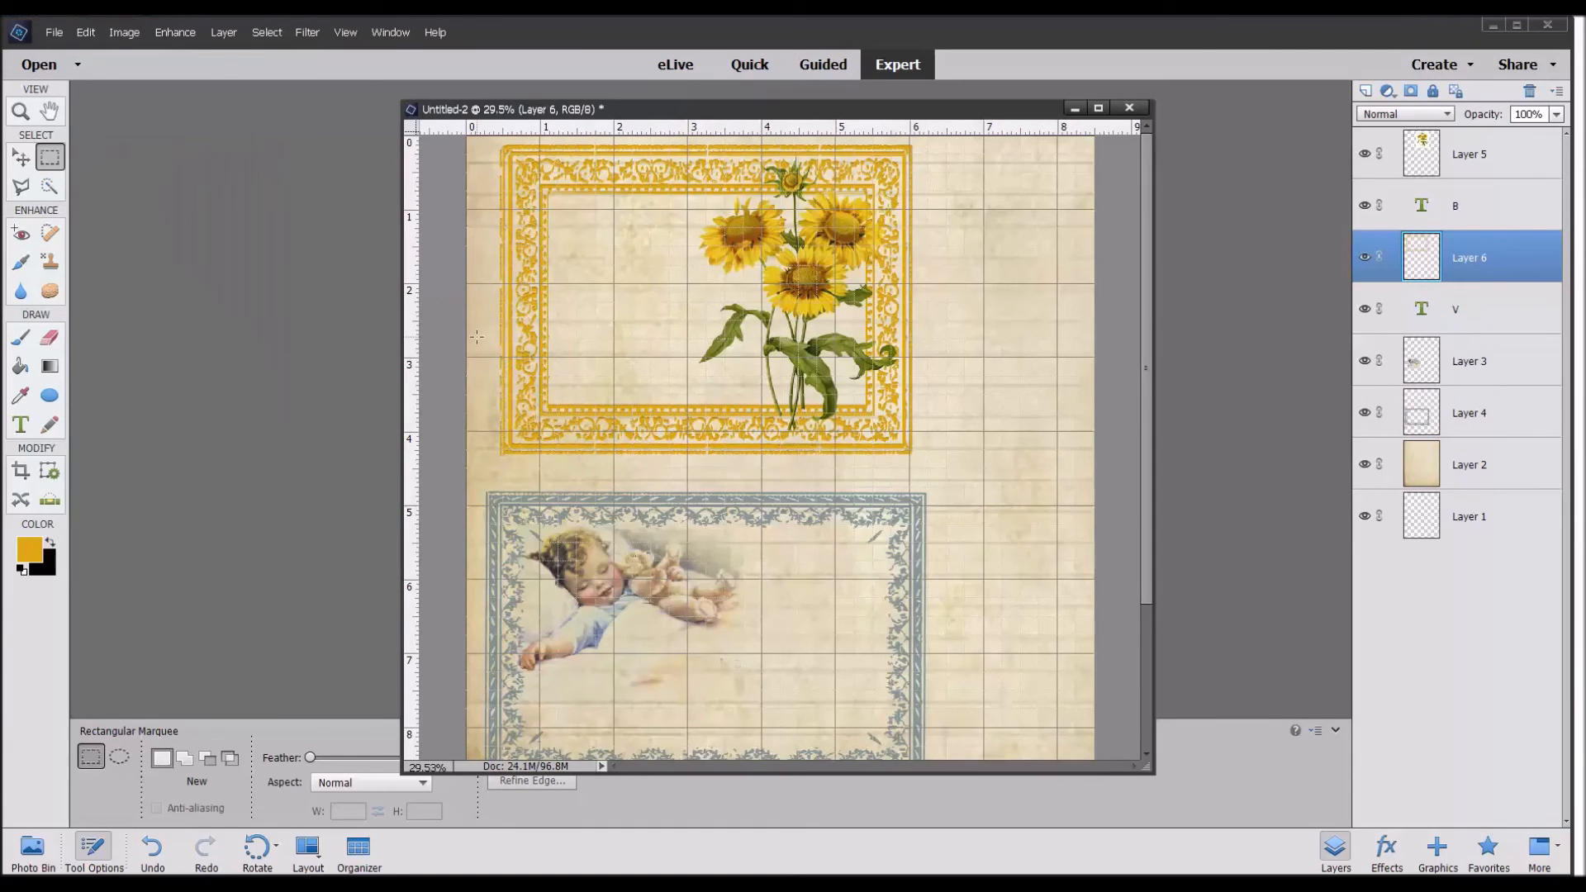
Shift the pasted frame aside, delete the original V text layer, and move the pasted frame back around the flowers.
left_click(21, 157)
left_click_drag(629, 176, 761, 183)
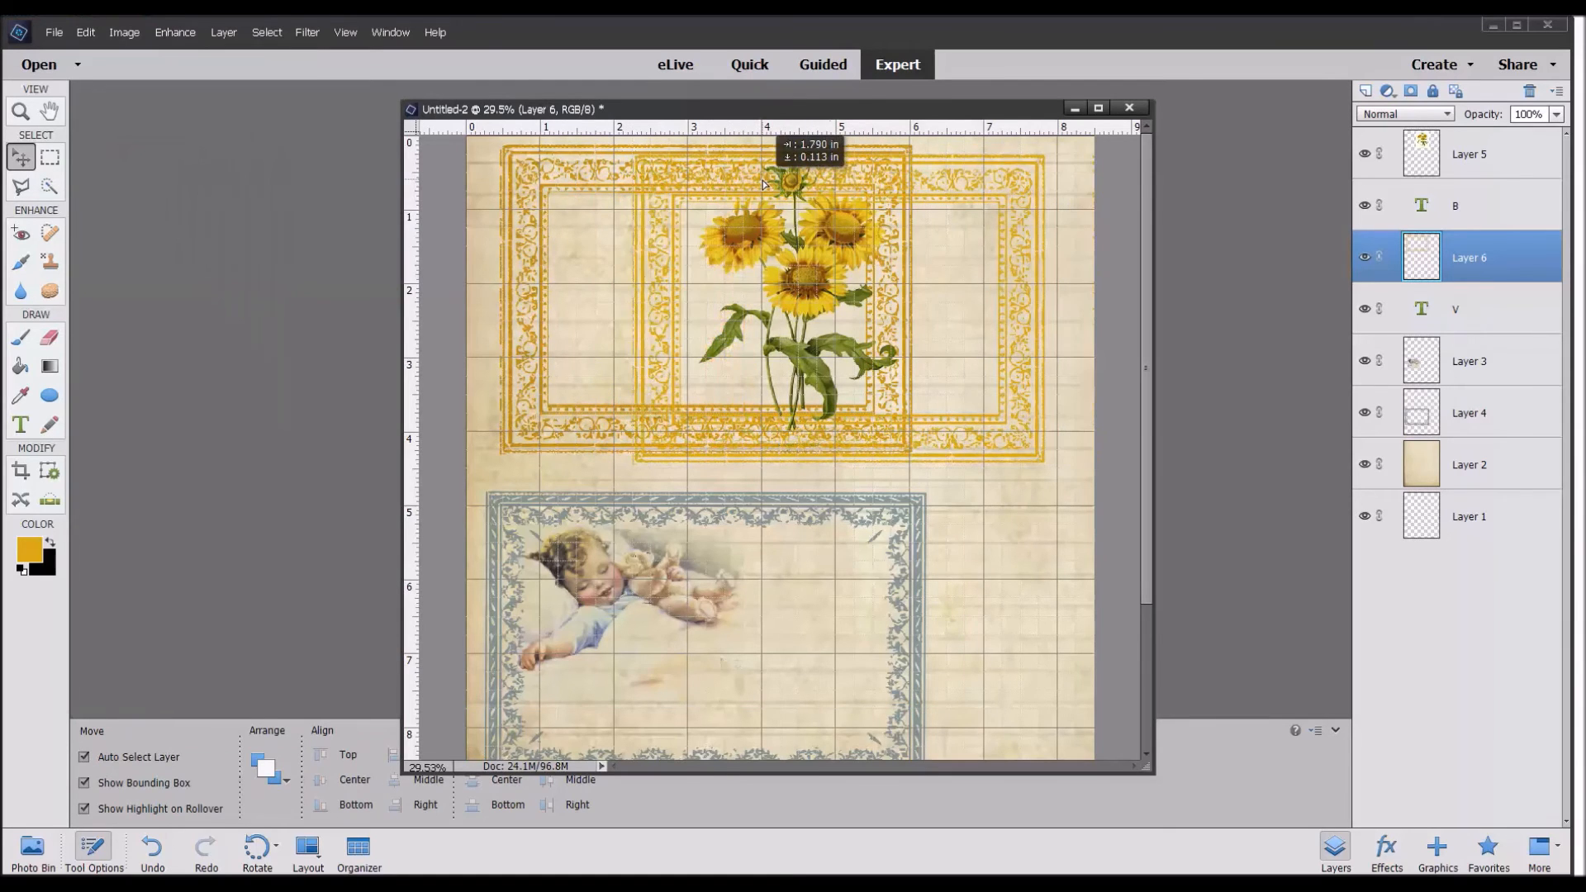
left_click(529, 184)
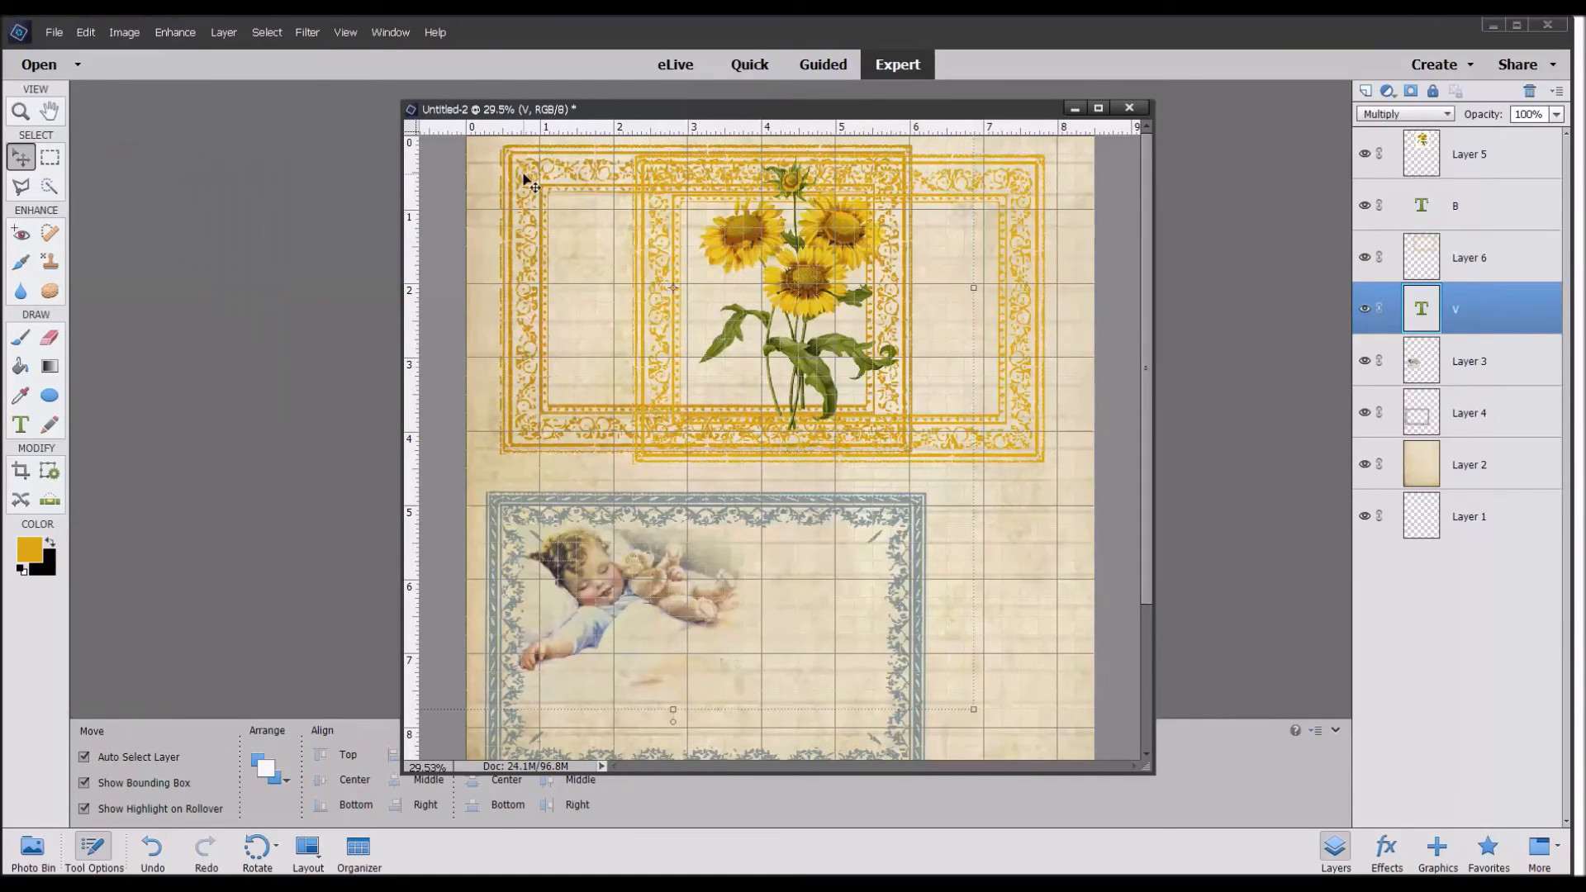
right_click(1399, 313)
left_click(1432, 370)
left_click(697, 355)
left_click_drag(972, 182, 822, 174)
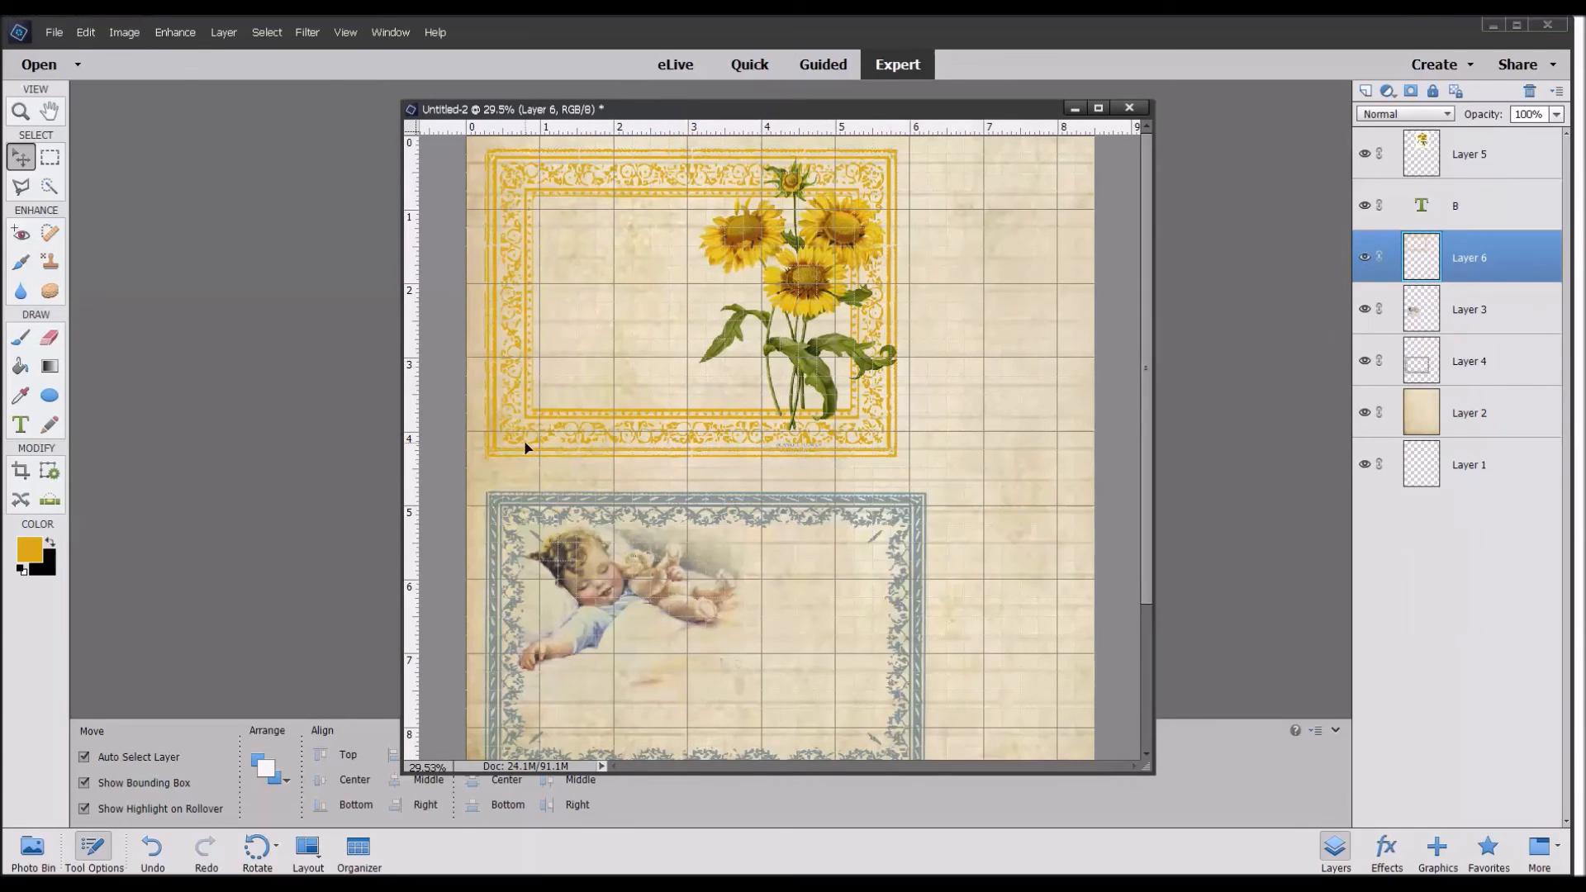
Enlarge the yellow frame's width to about 106.57%, reduce its height unproportionally, and shift the flowers toward the frame's right edge.
left_click(895, 458)
left_click_drag(896, 460, 946, 448)
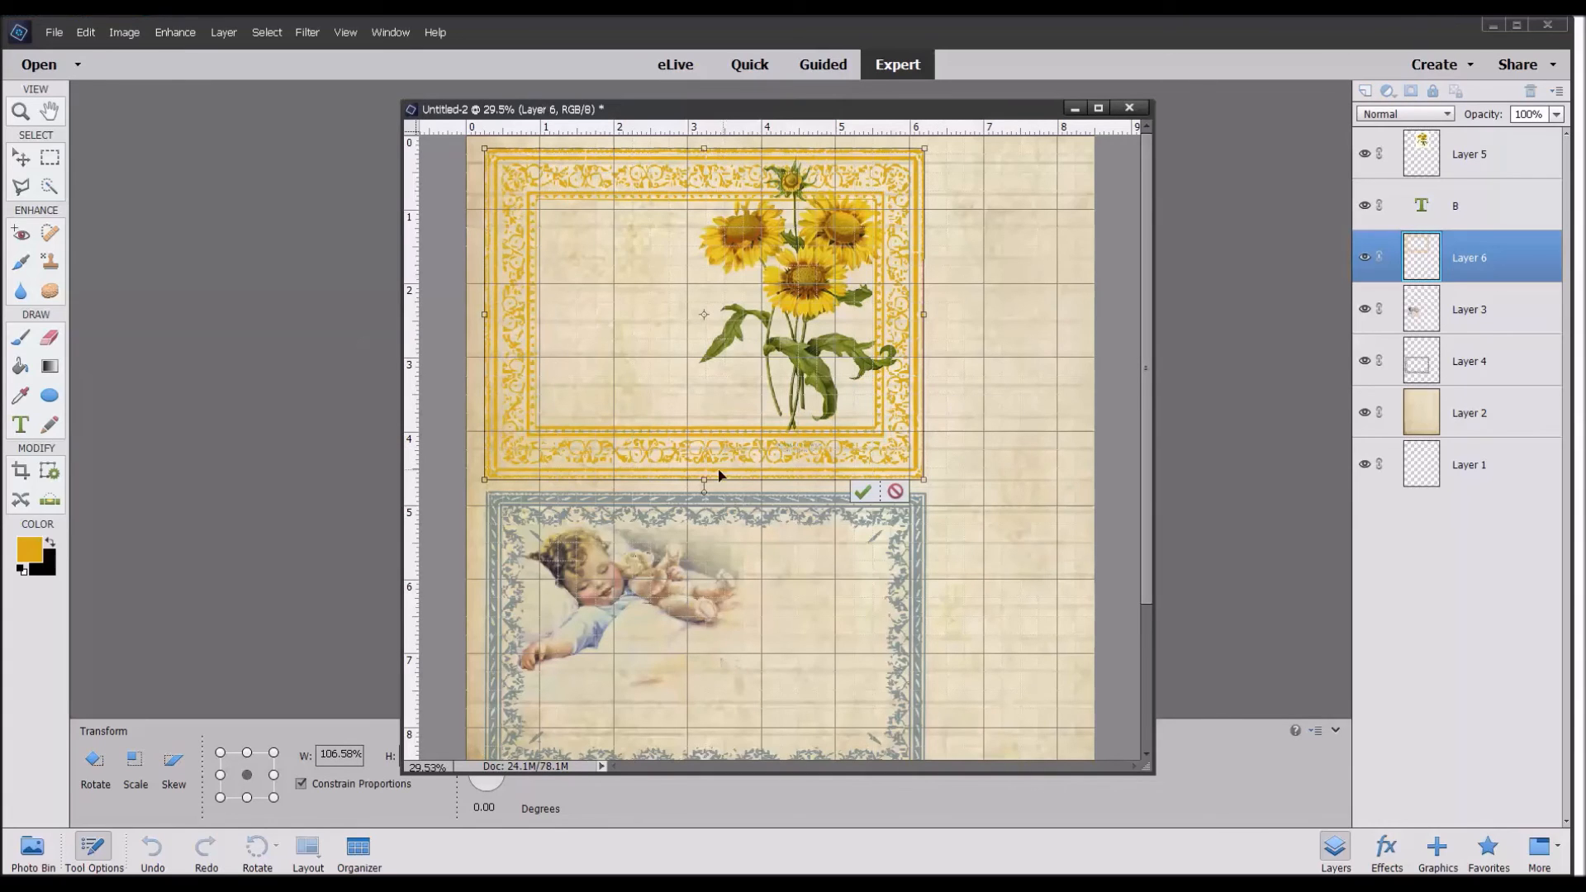
left_click_drag(704, 479, 700, 443)
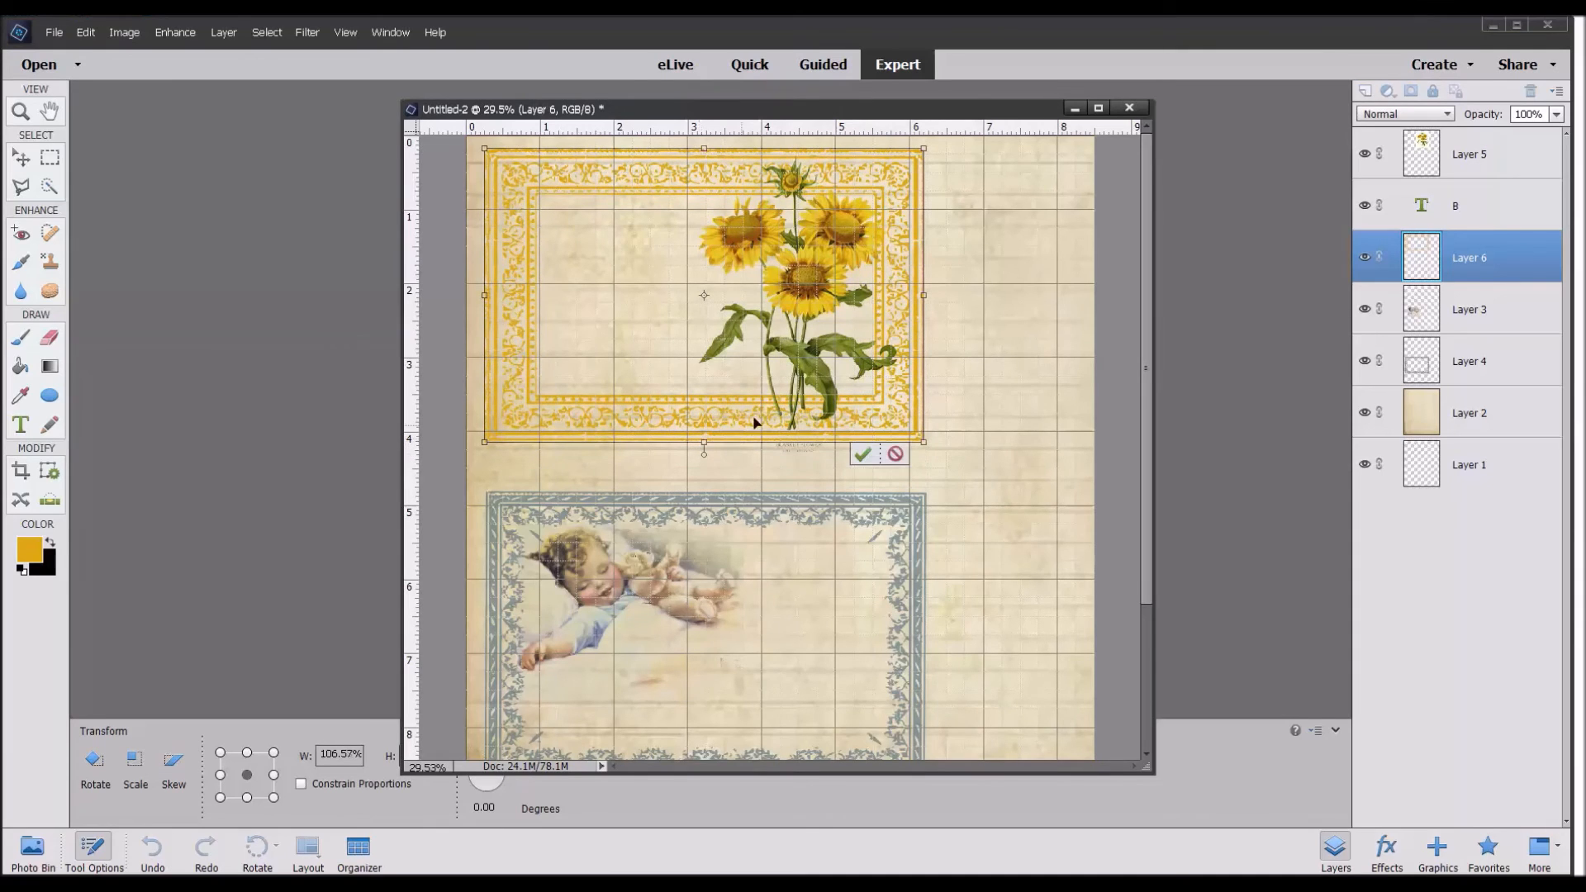
left_click(863, 455)
left_click_drag(837, 297, 861, 294)
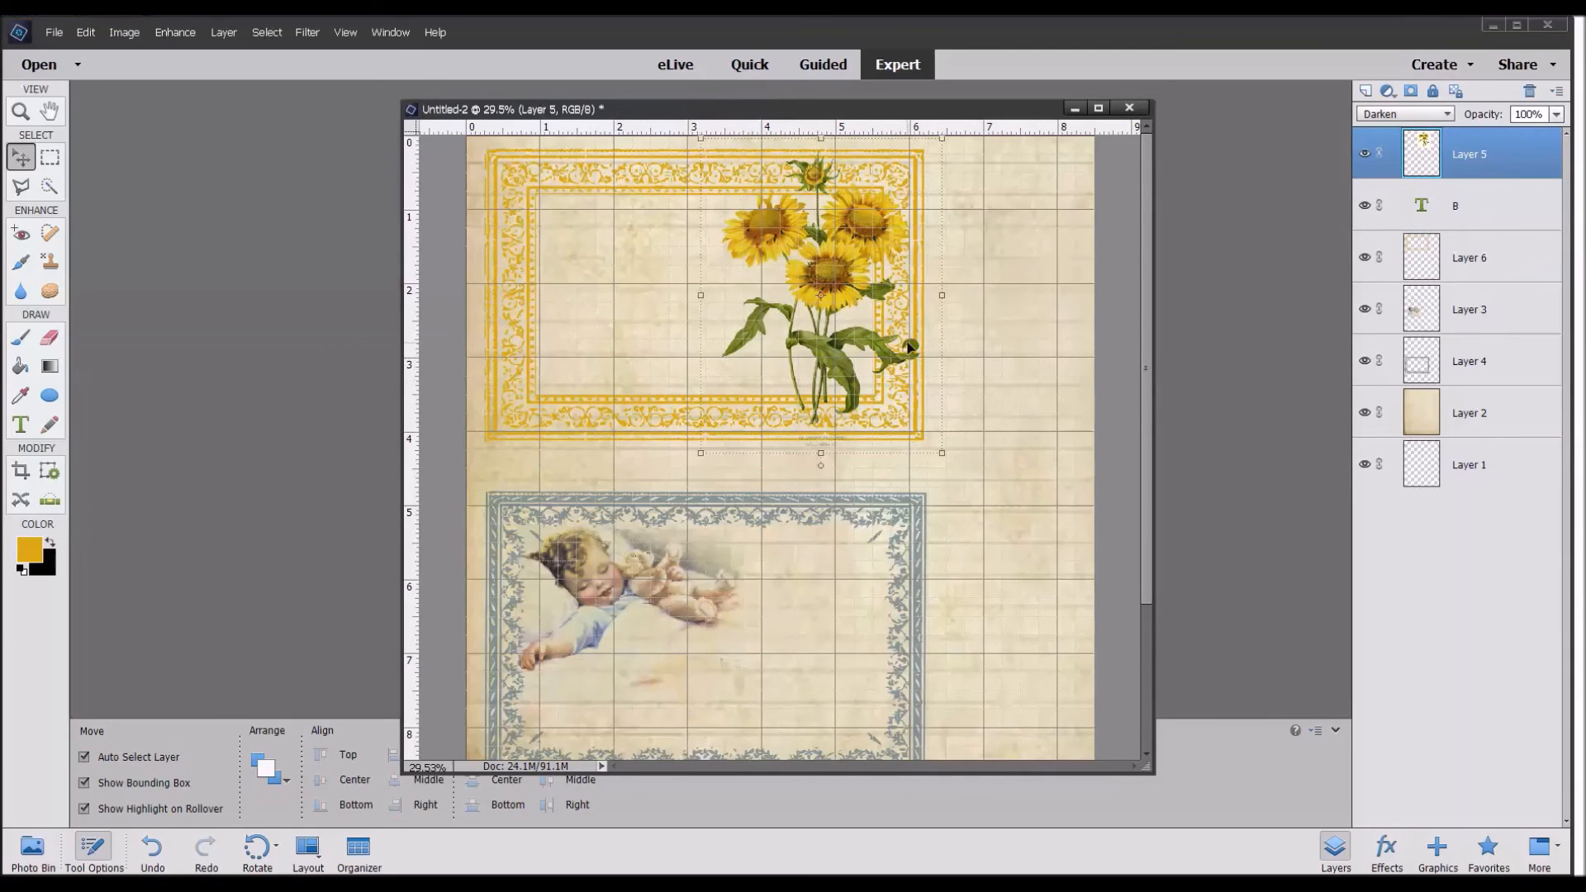
Select the lower ends of the sunflower stems overlapping the frame's bottom border on Layer 5 and cut them away.
key("m")
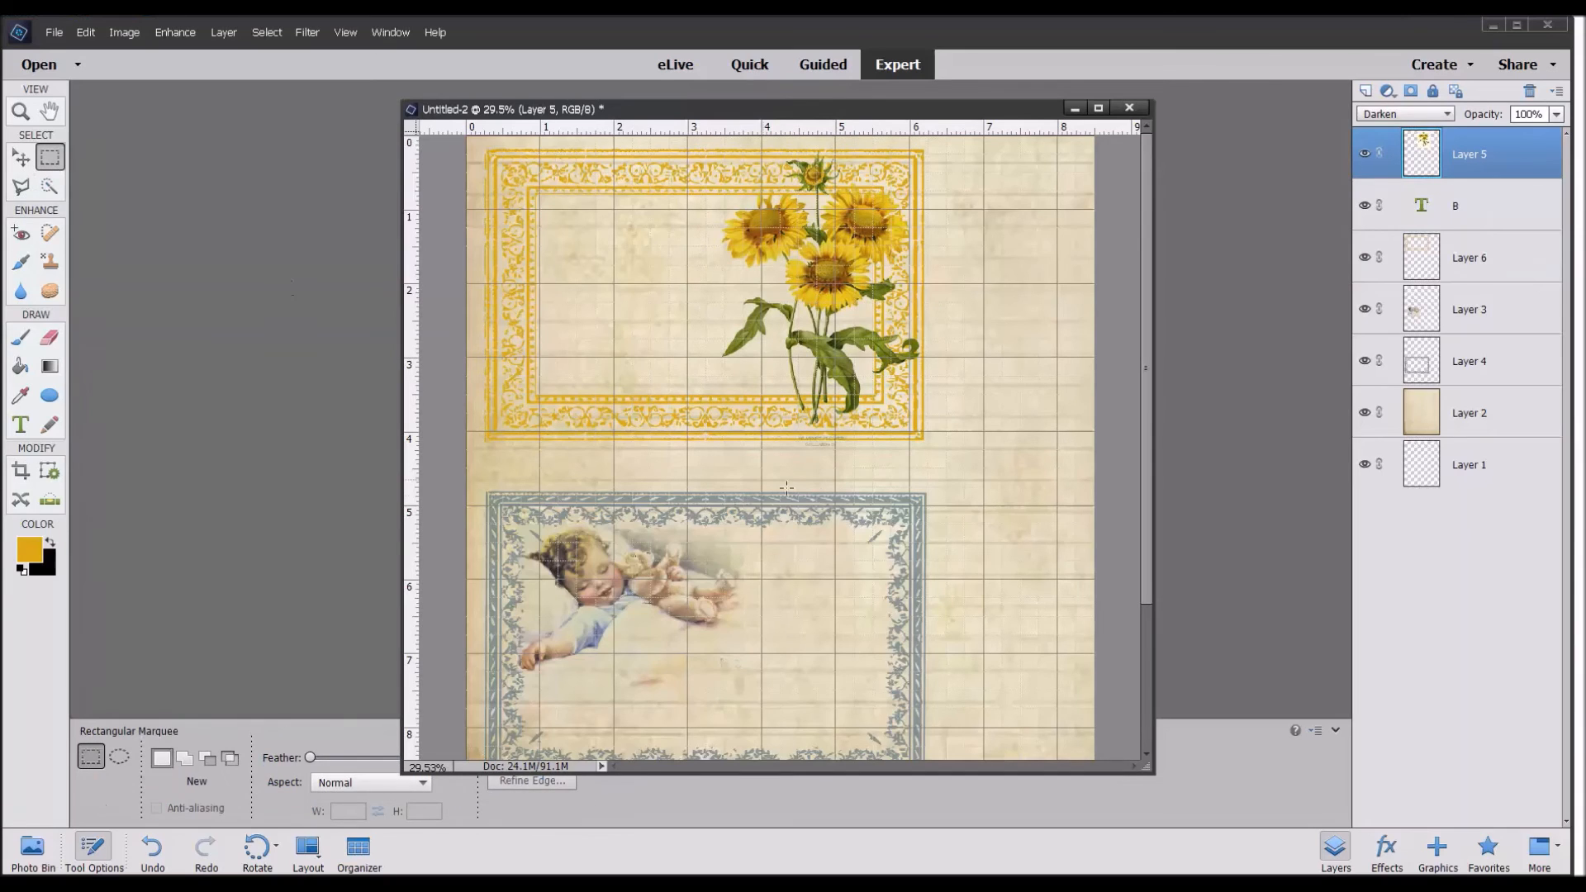
left_click(22, 158)
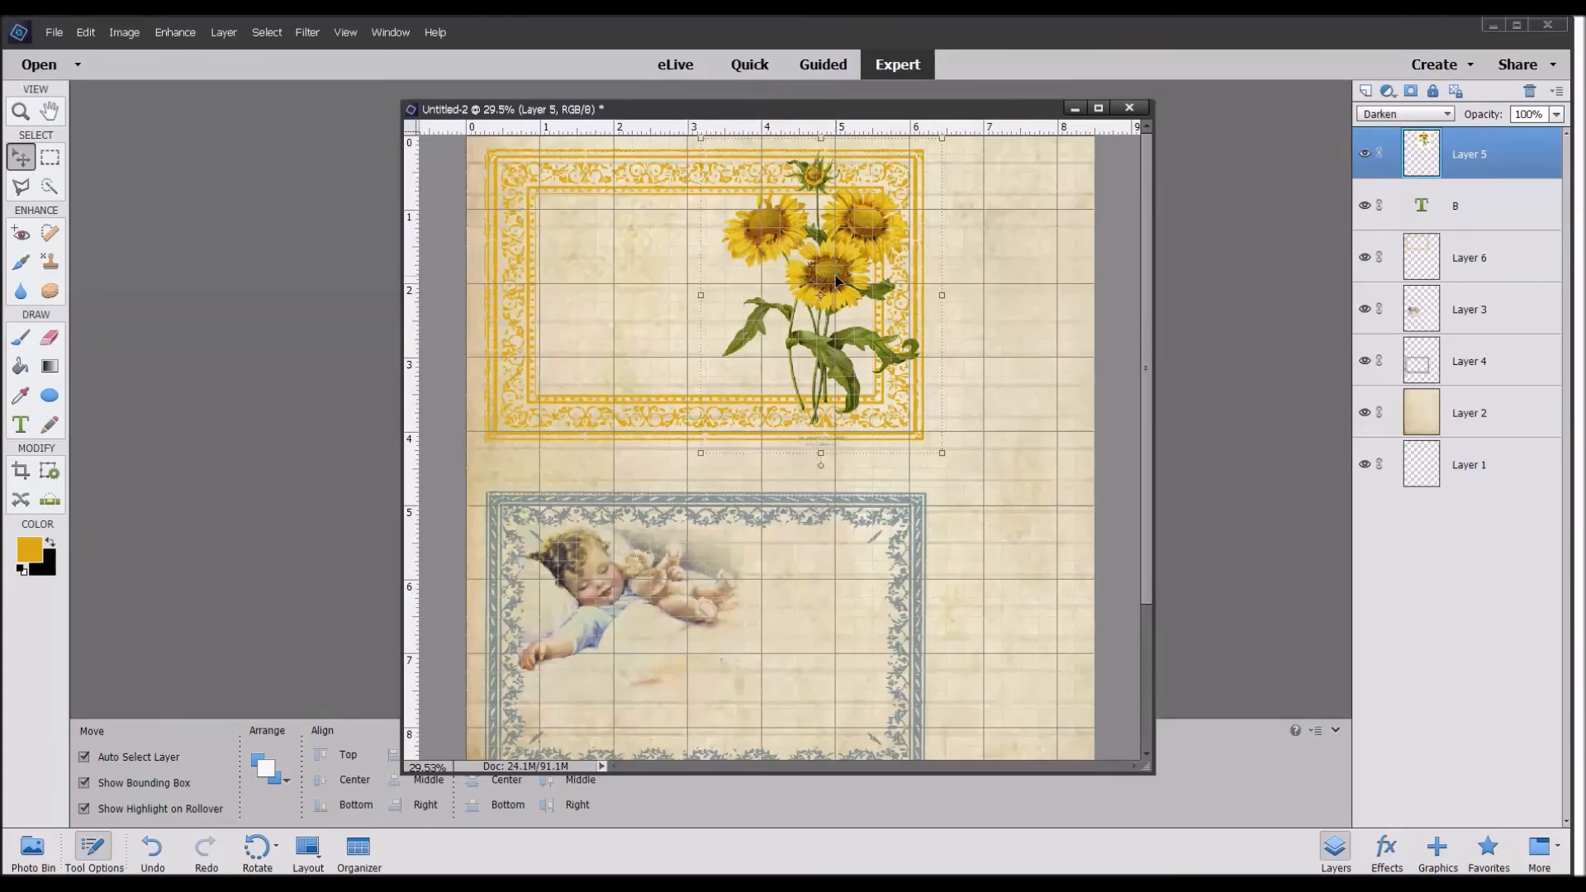
left_click(50, 158)
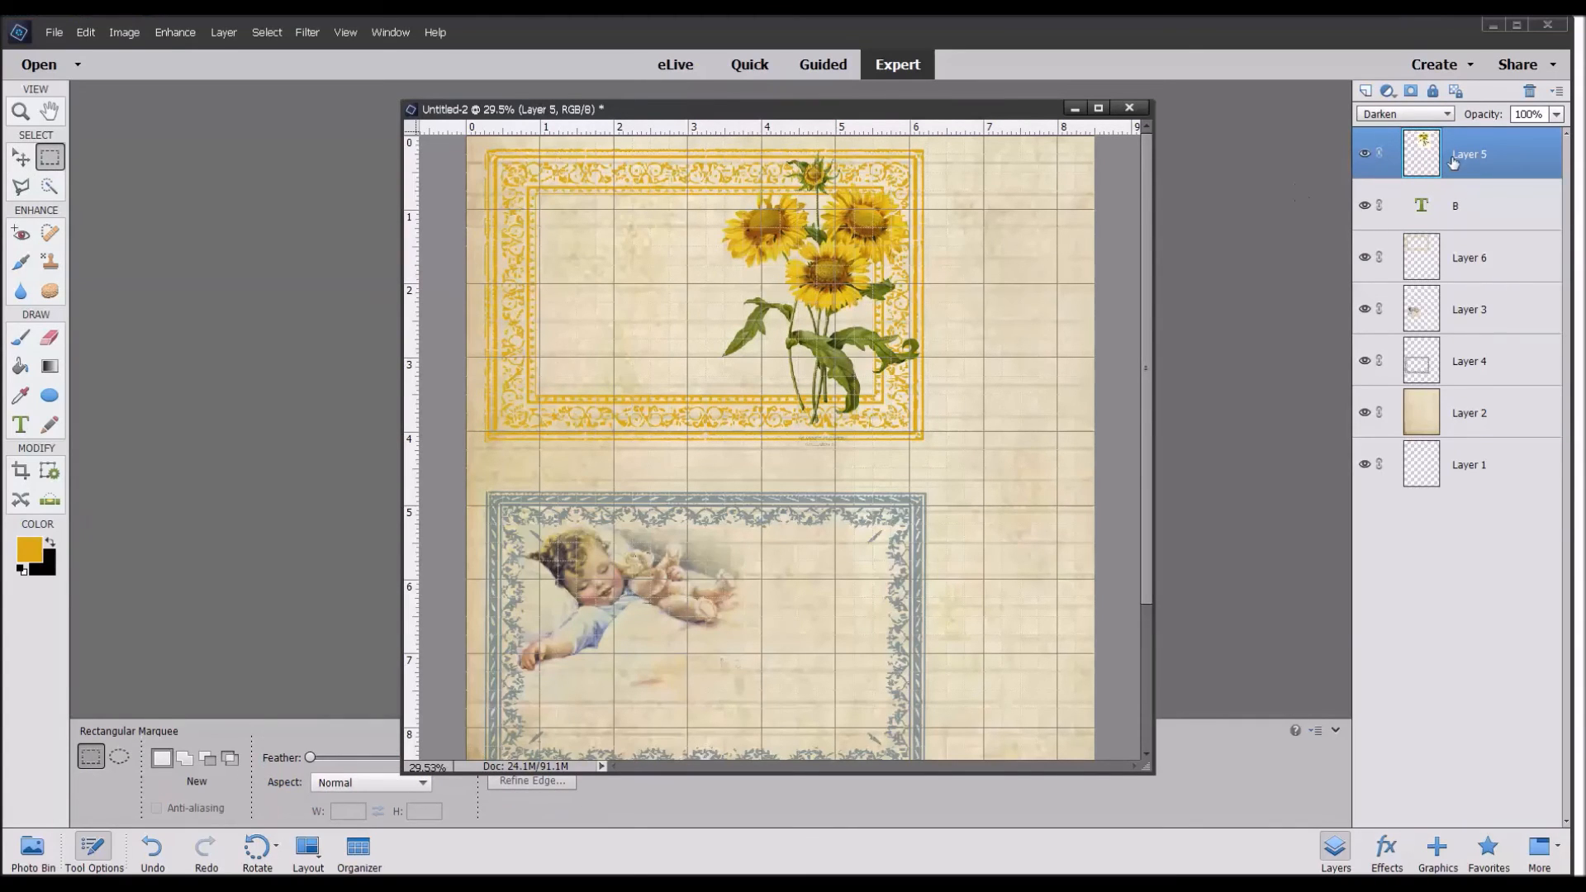
left_click_drag(780, 397, 891, 431)
left_click(87, 28)
left_click(104, 105)
Draw a horizontal text box in the empty area beside the sunflowers and set its font to US Declaration Regular.
left_click(22, 427)
left_click_drag(557, 211, 768, 376)
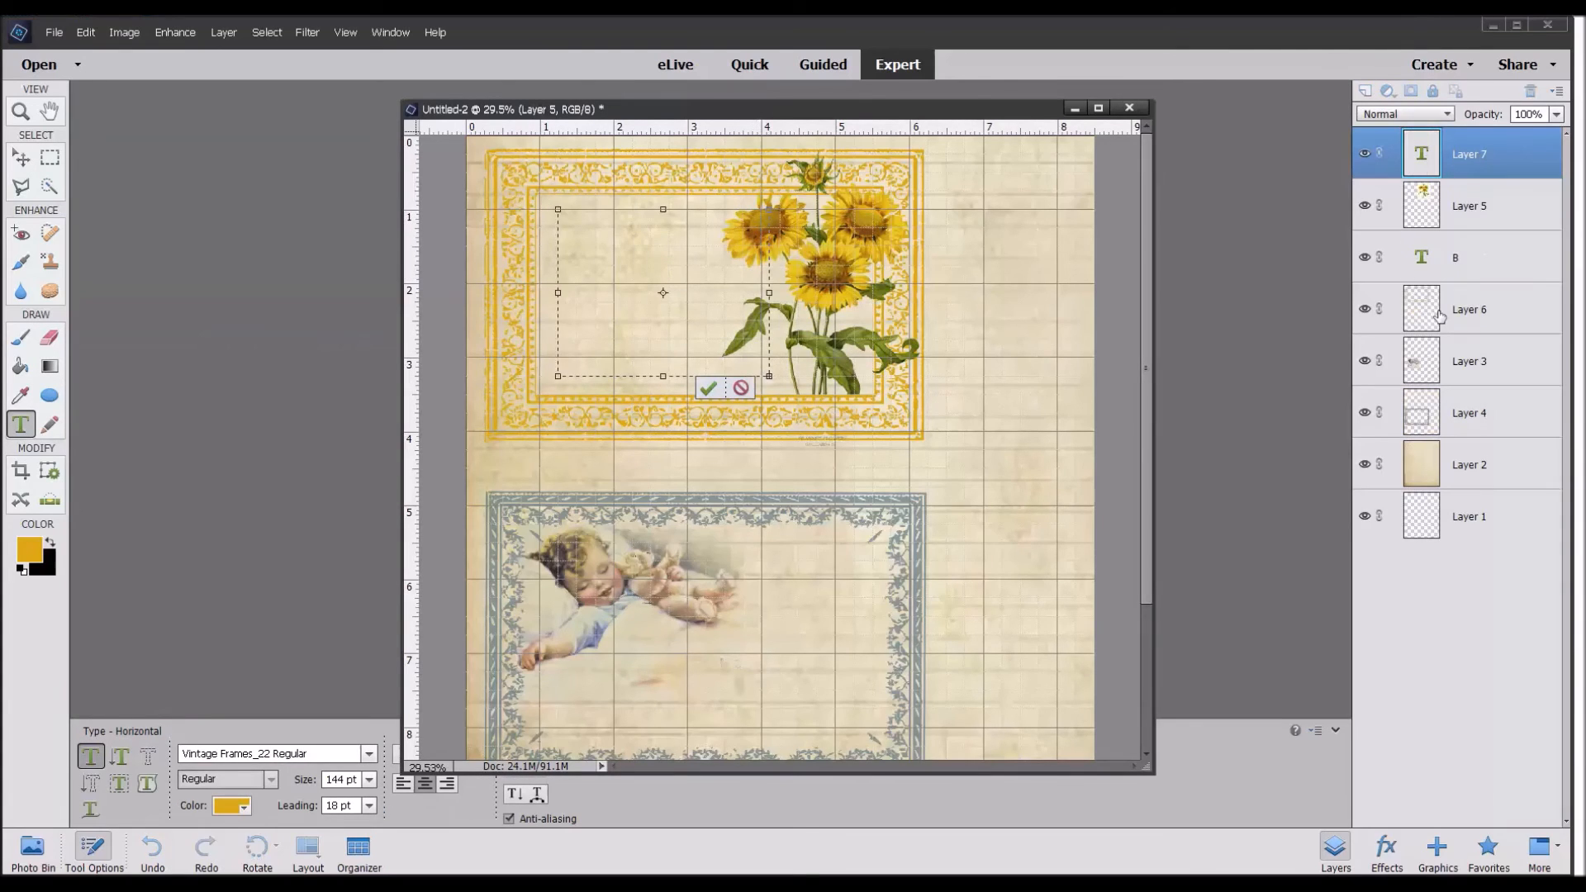
left_click(369, 753)
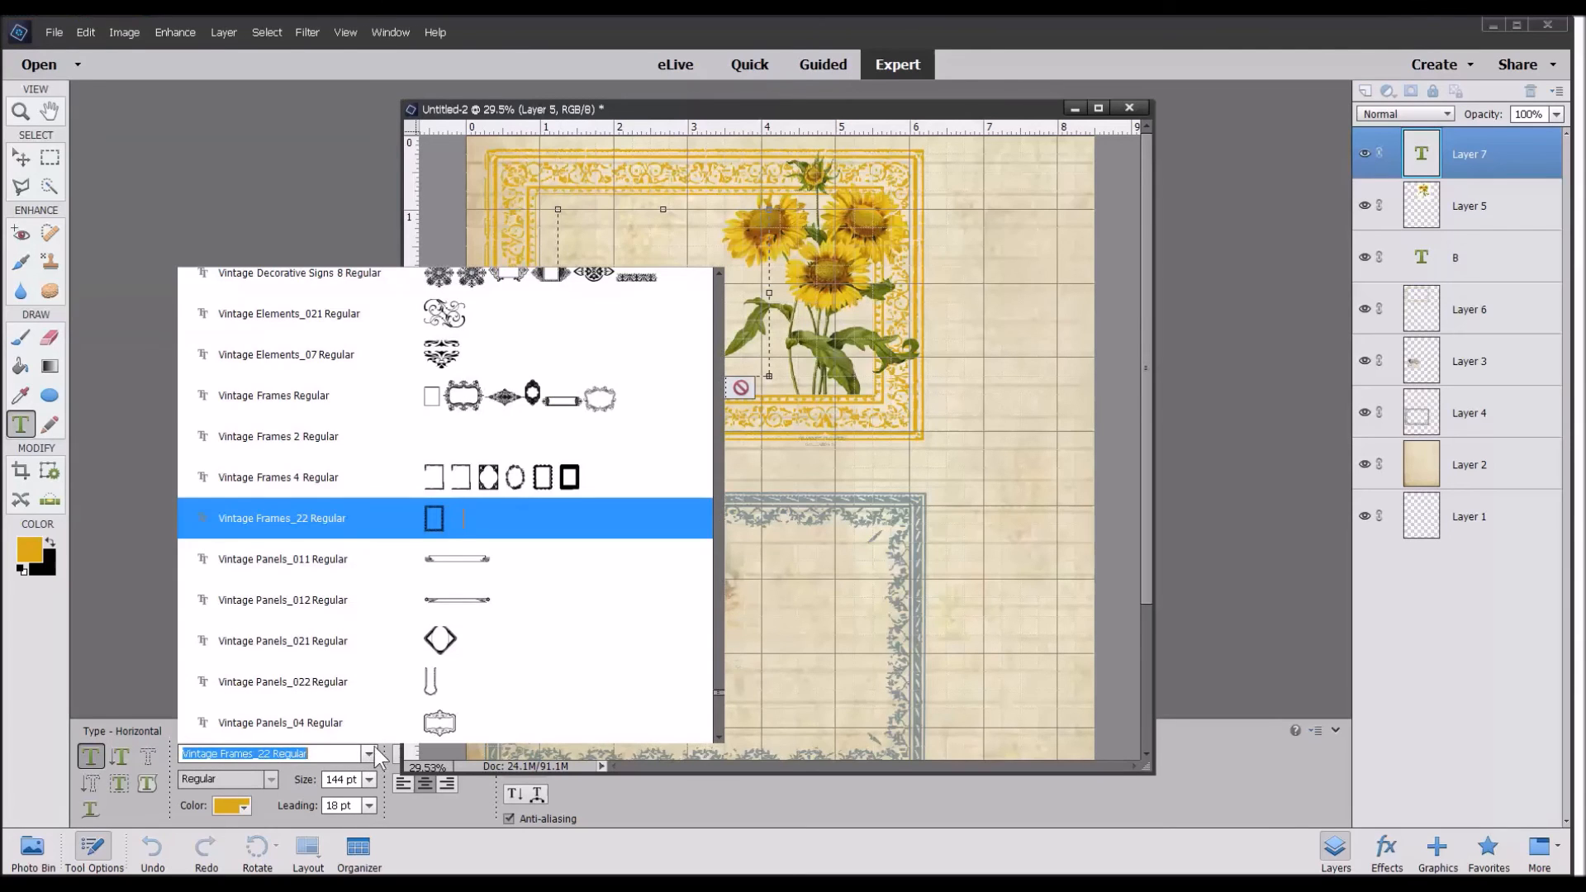
scroll(638, 494, "up", 5)
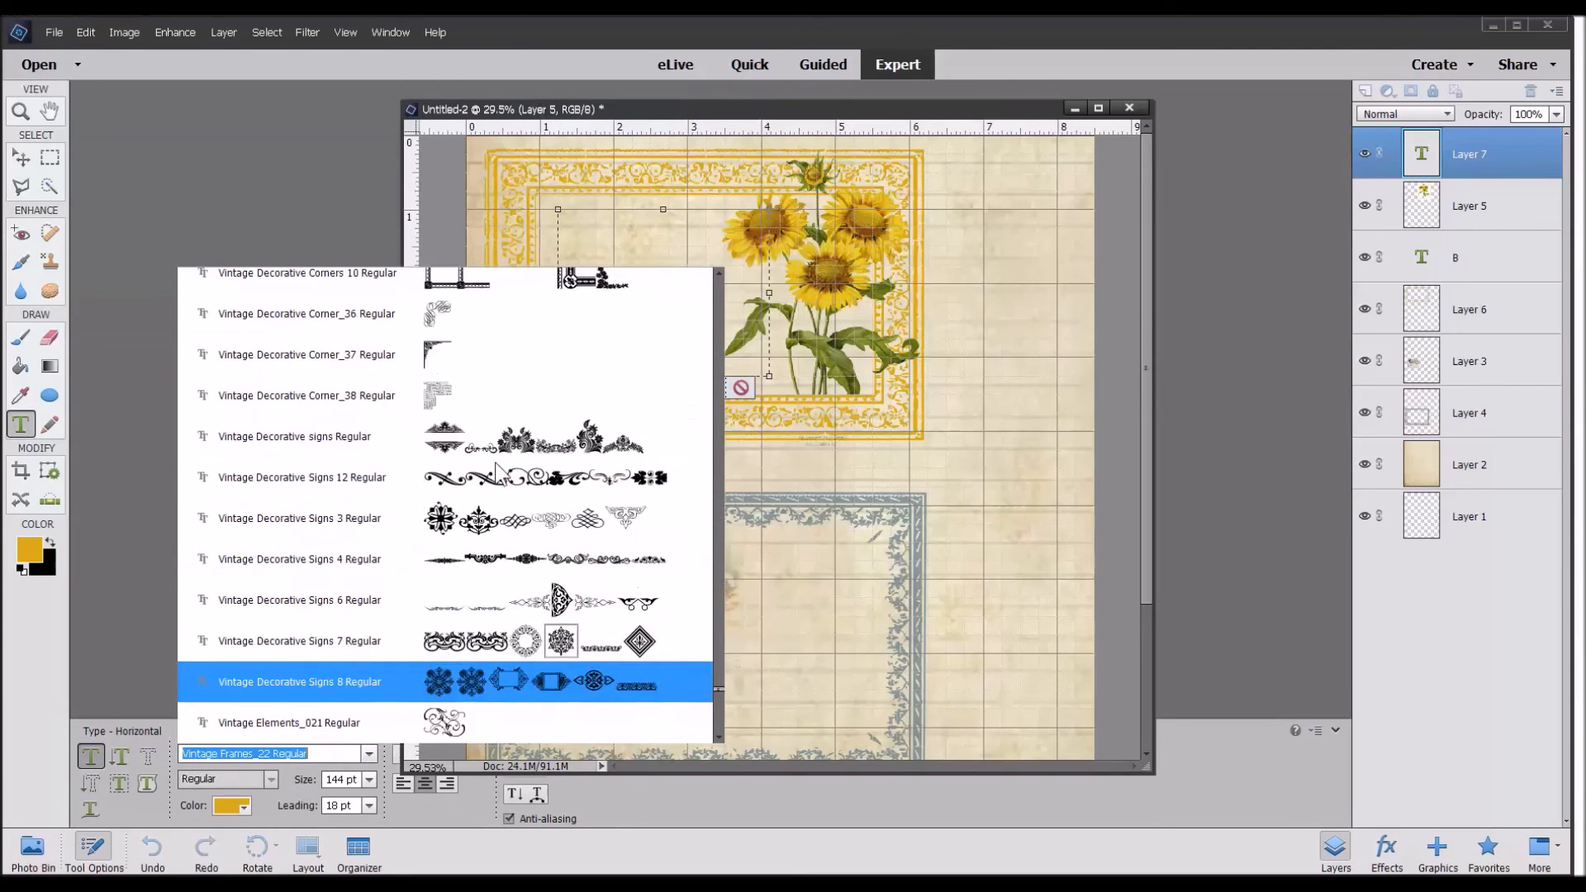
scroll(496, 316, "up", 5)
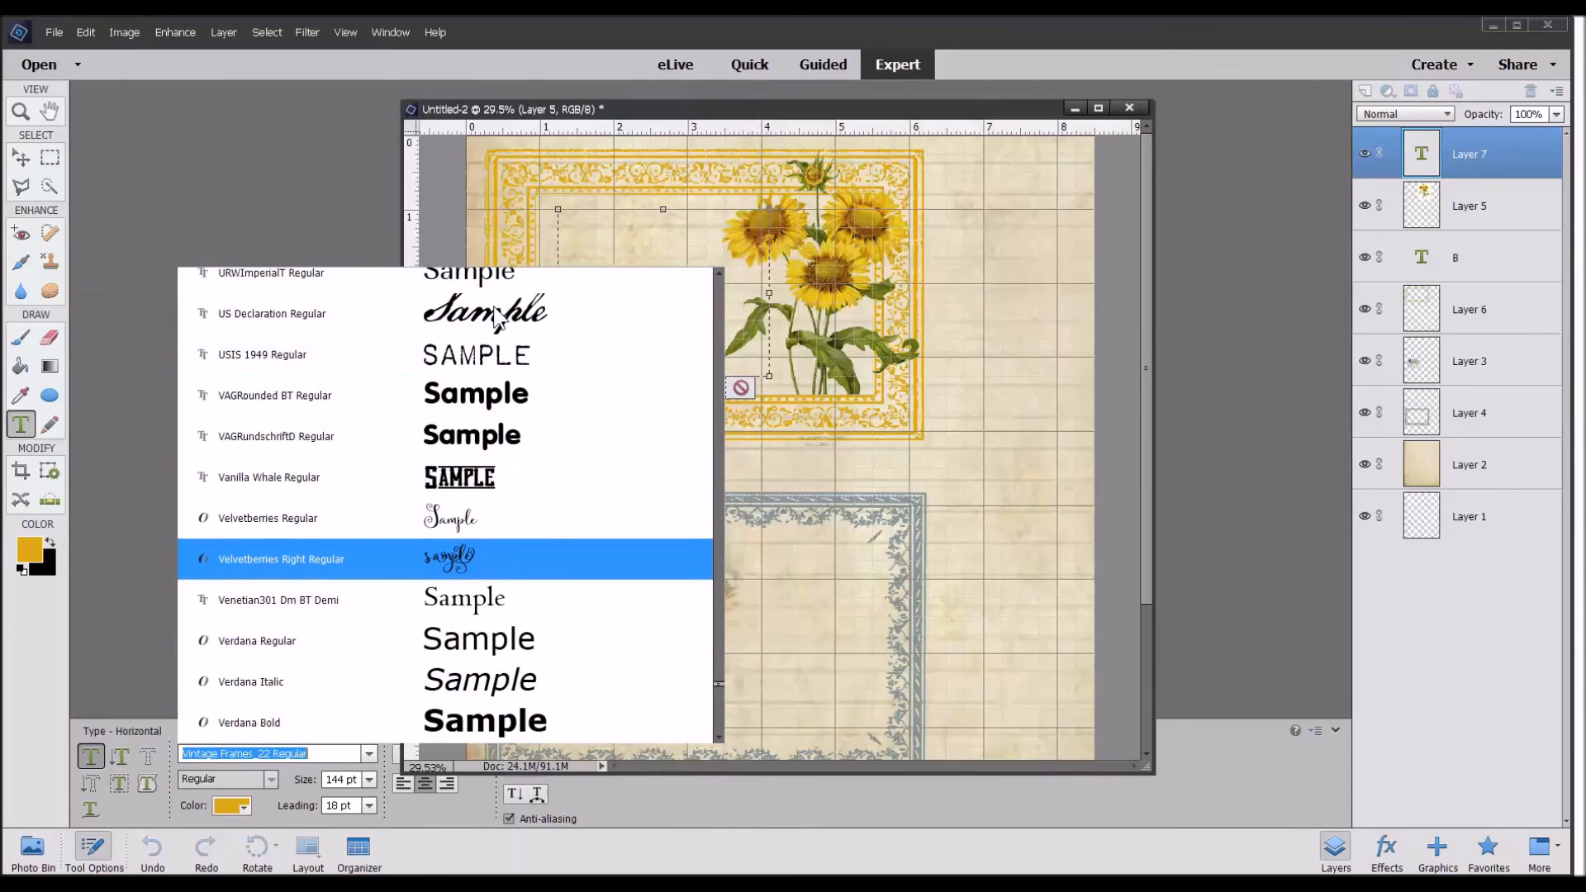
scroll(498, 316, "up", 1)
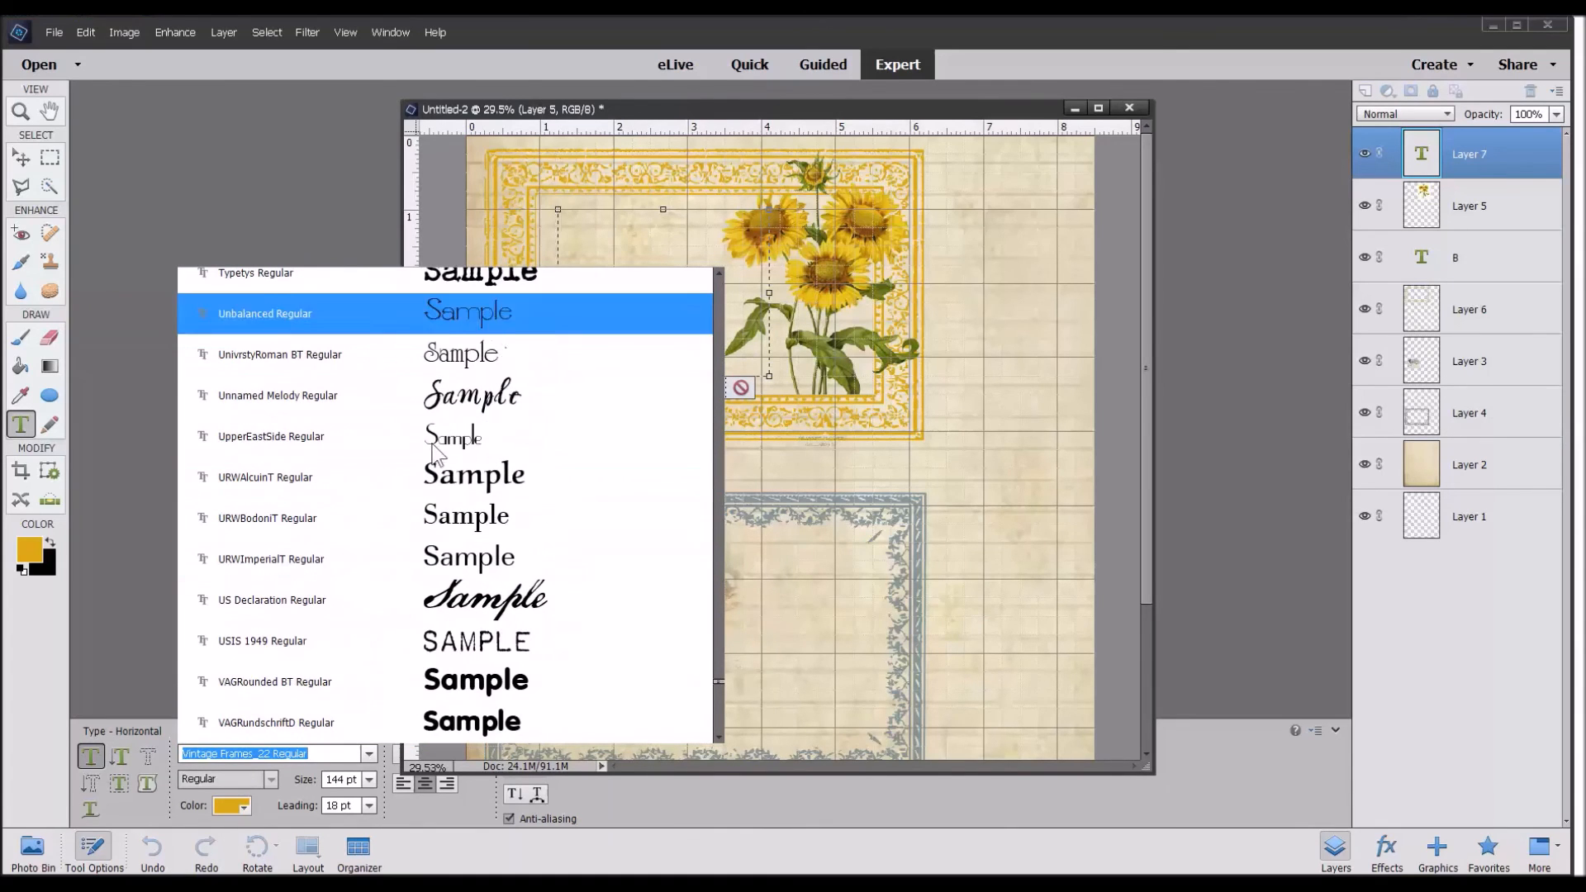
left_click(466, 602)
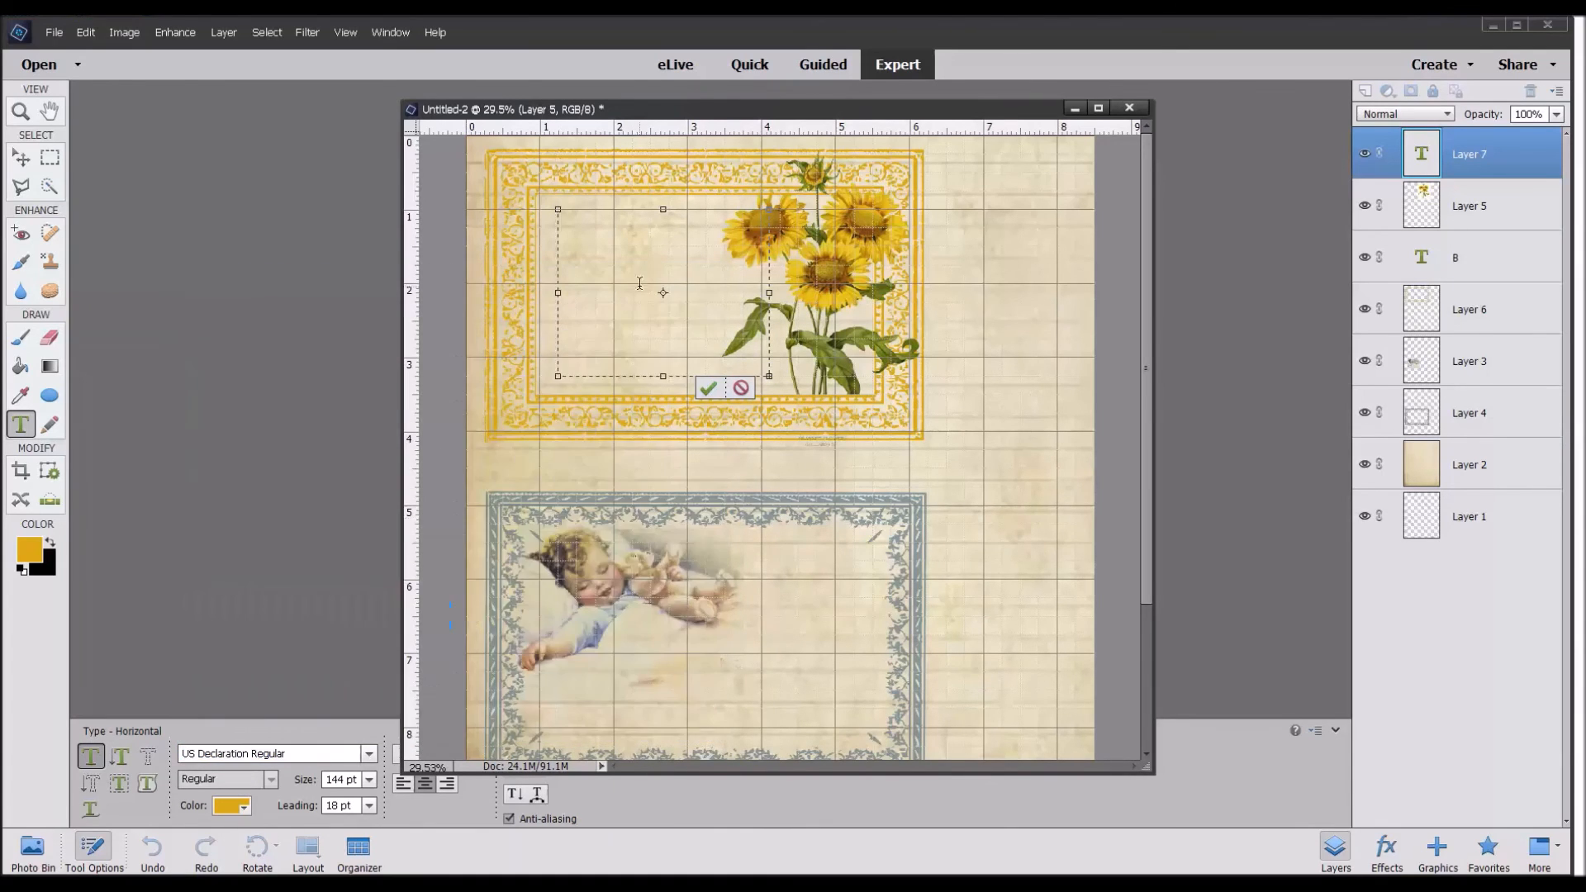
Set the text size for the new text box to 24 pt.
left_click(369, 781)
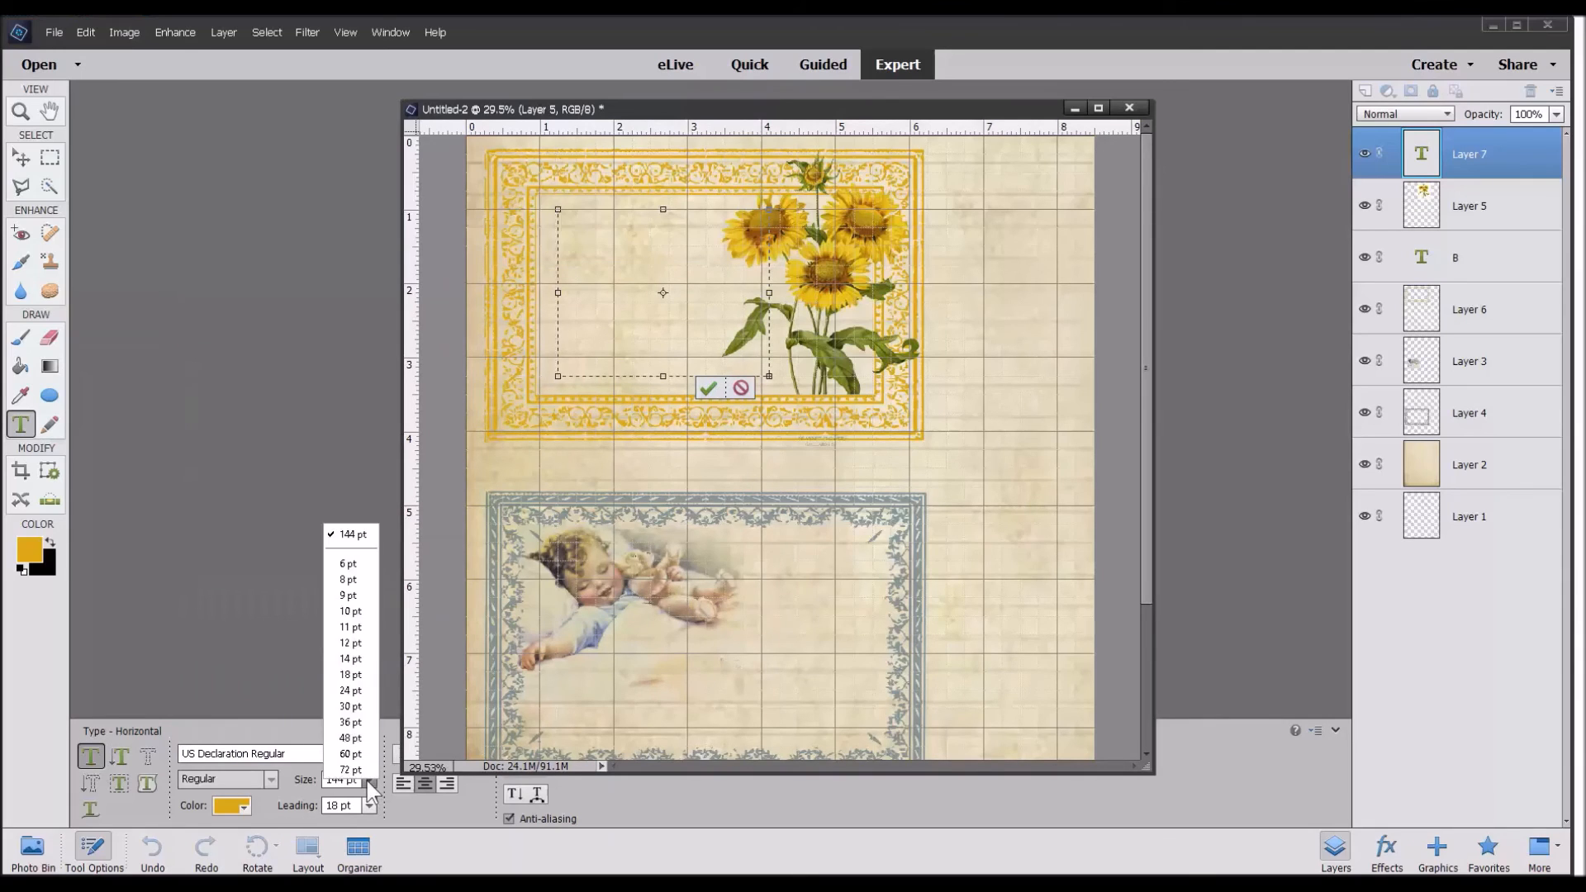
left_click(351, 723)
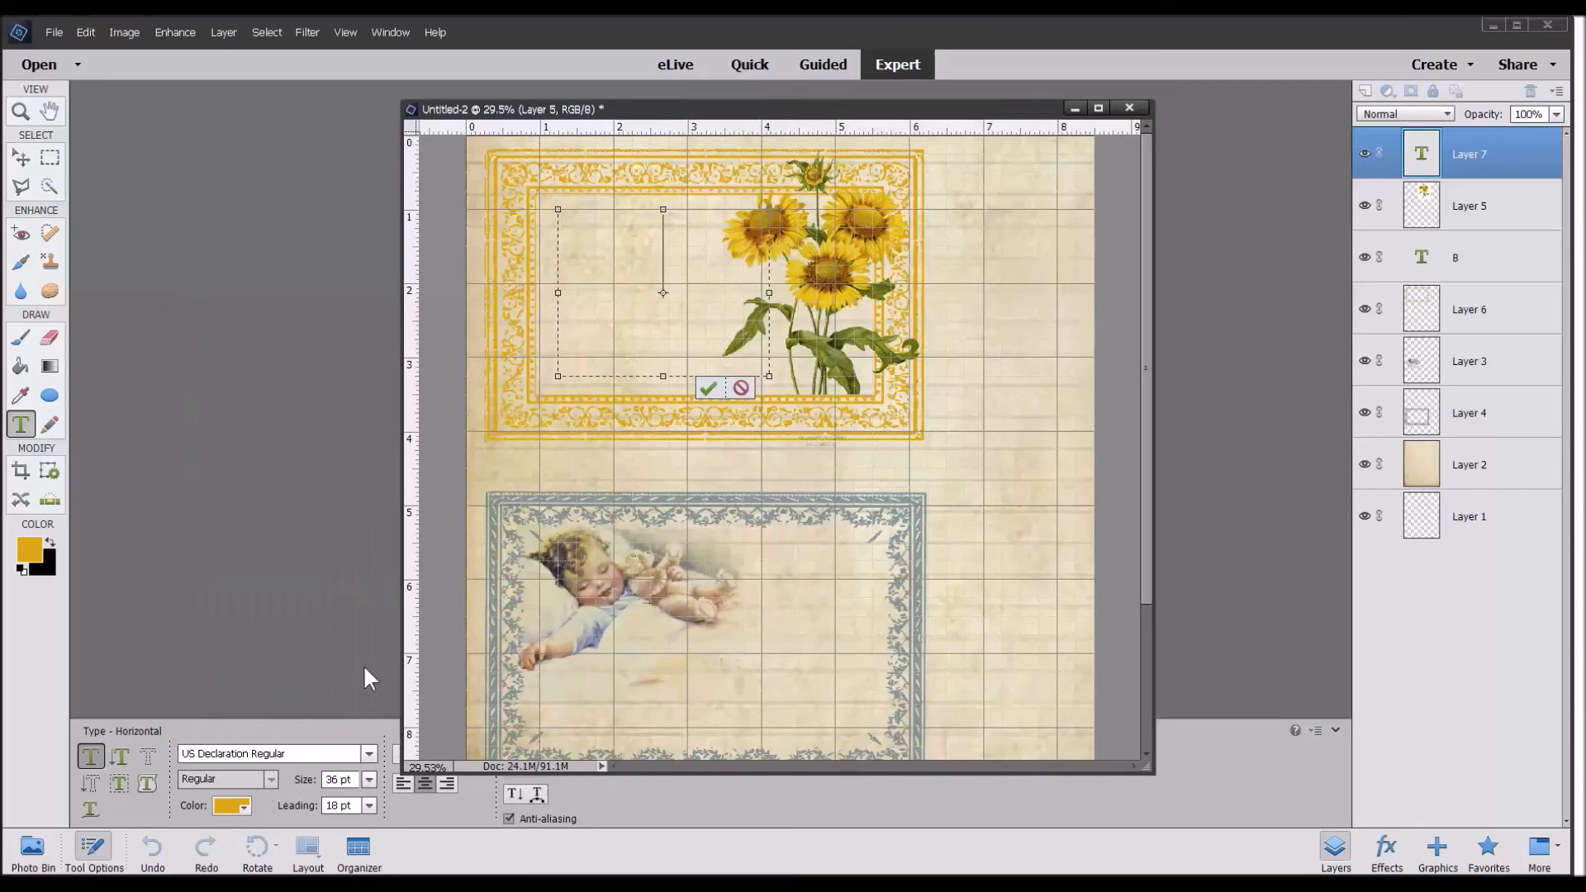
left_click(369, 781)
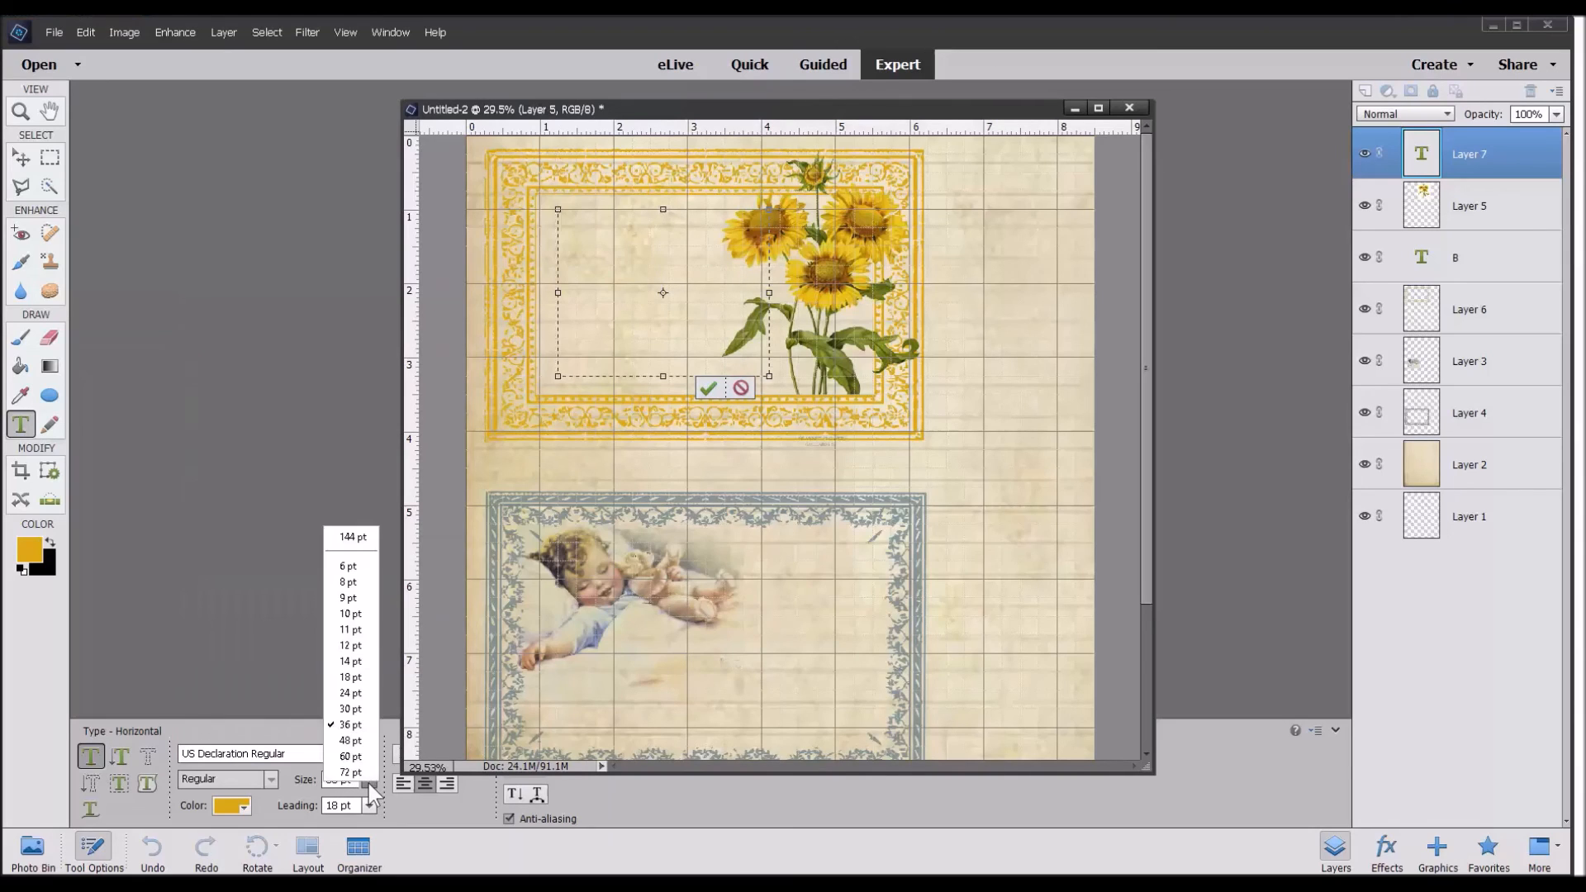
left_click(369, 692)
Enter "You are", "my" and "Sunshine" on three separate lines in the text box.
type("yOU ARE")
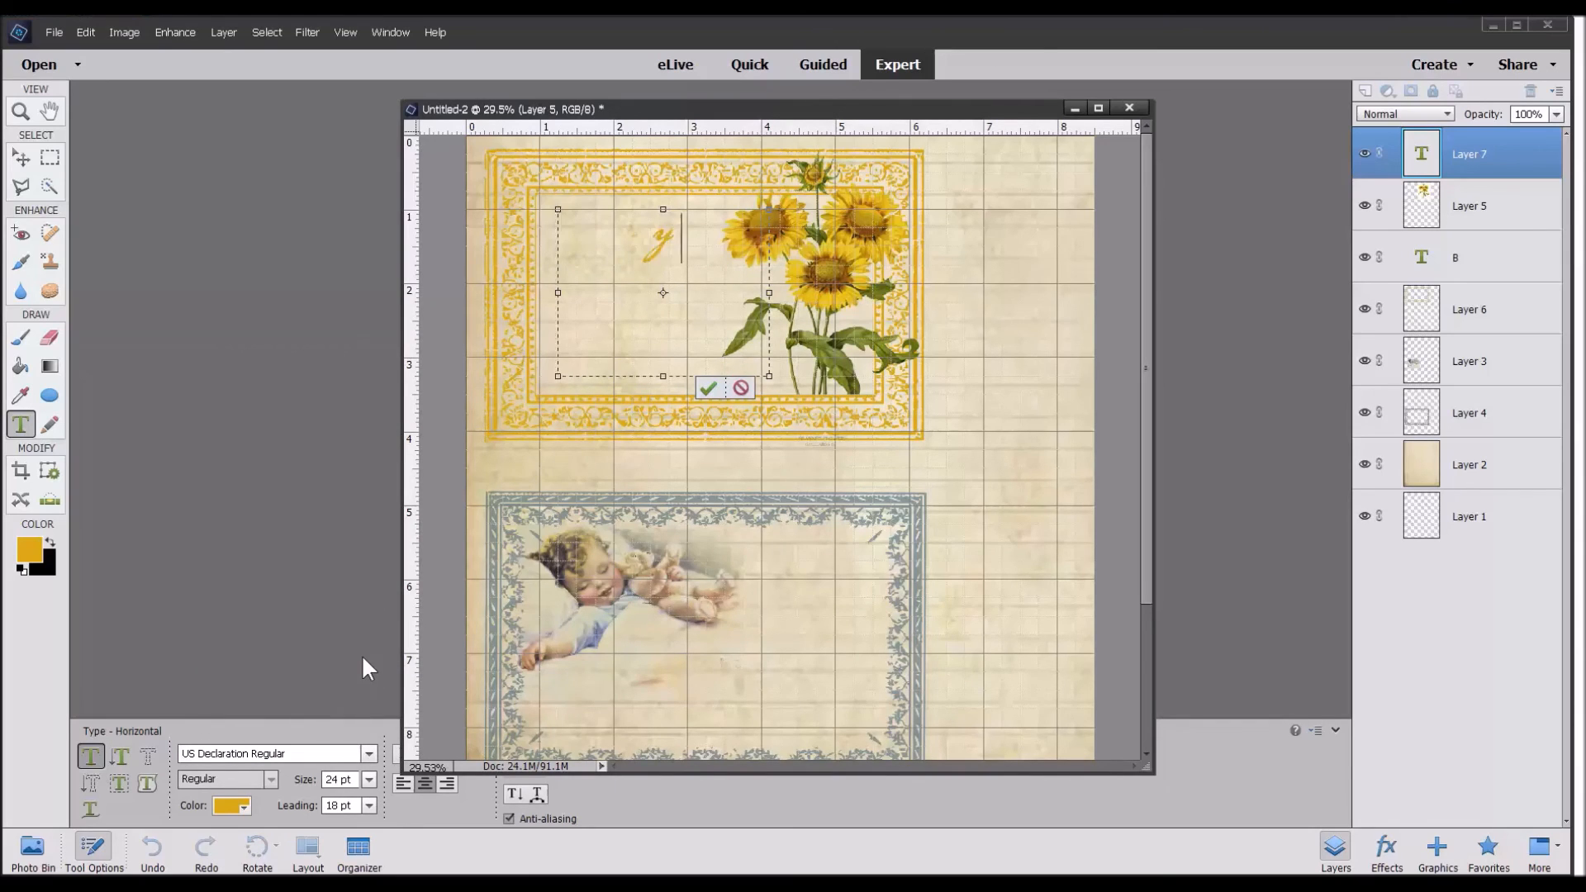
key("BackSpace")
key("BackSpace")
key("BackSpace")
key("BackSpace")
key("BackSpace")
key("BackSpace")
key("BackSpace")
type("You are")
key("Return")
type("my")
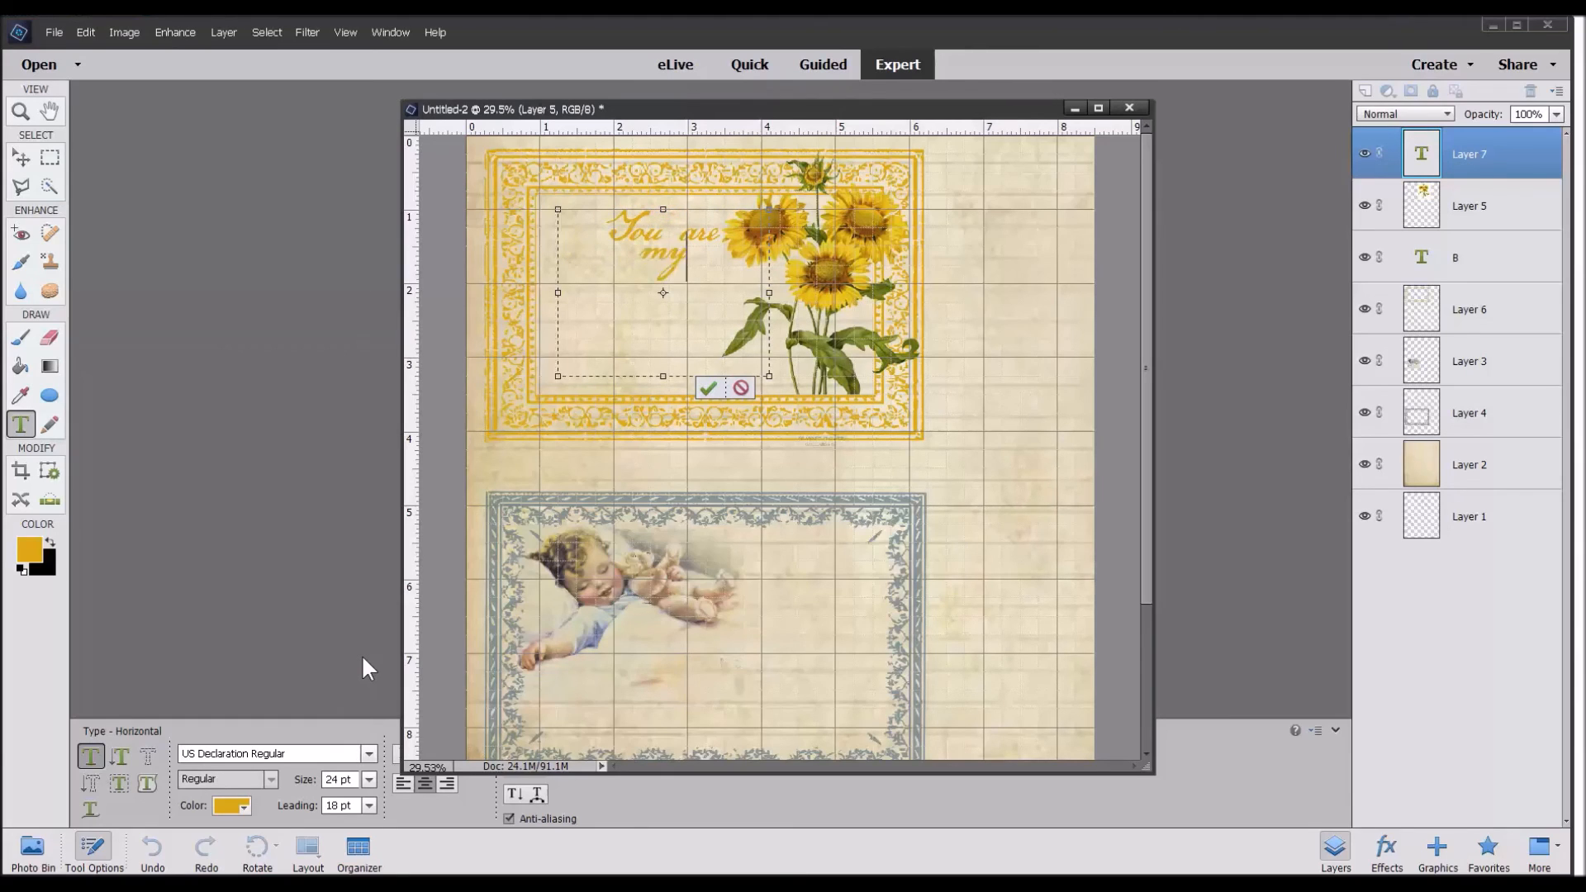
key("Return")
type("Sunshine")
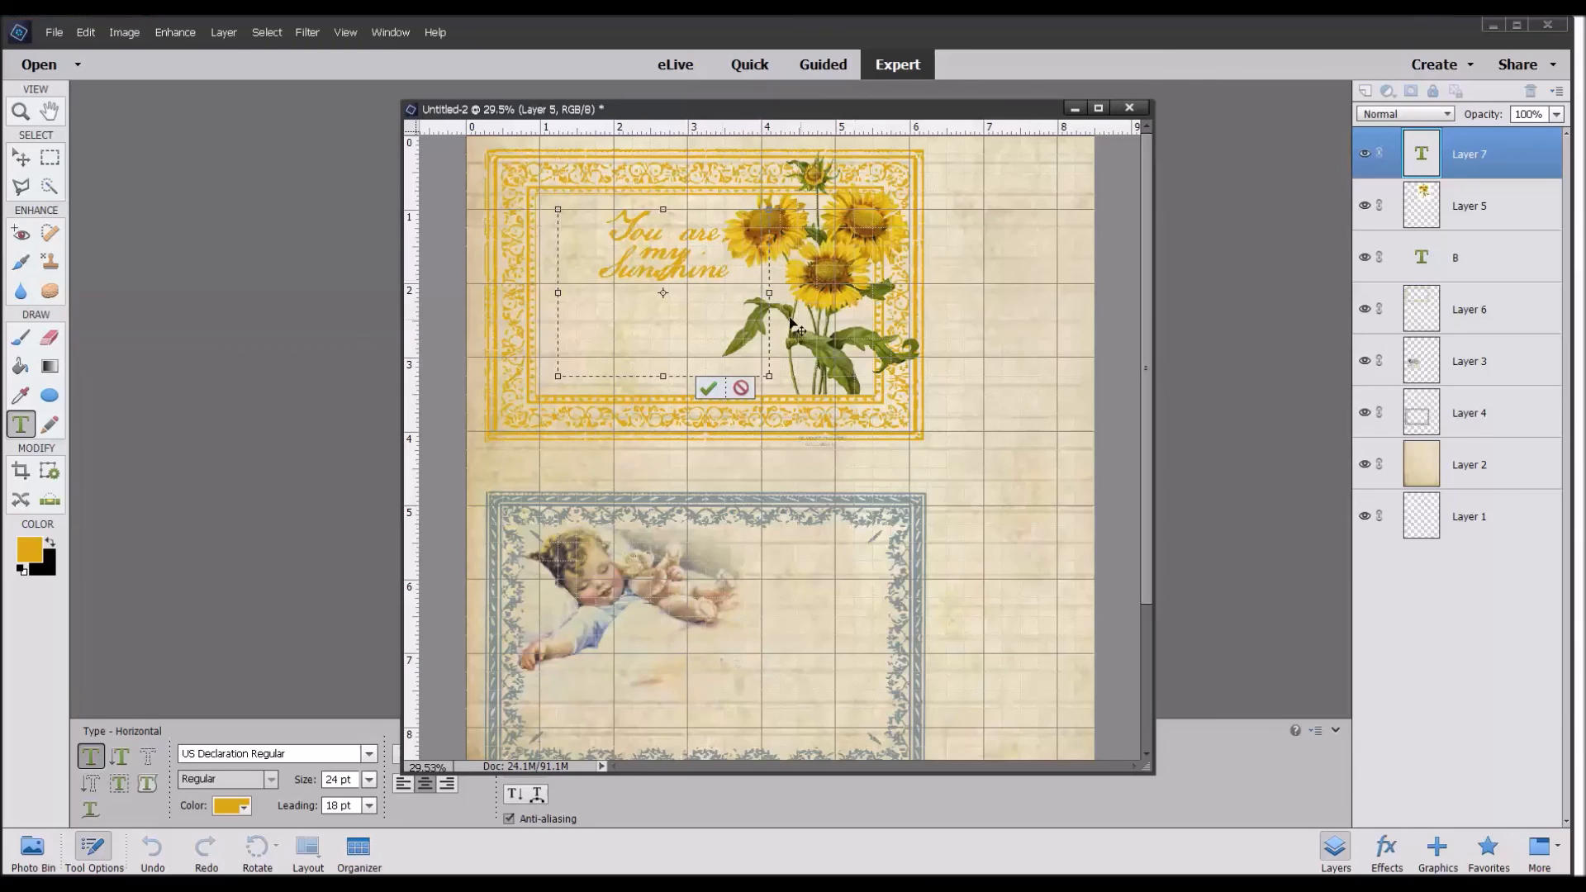
Set the leading of all three text lines to 36 pt, commit the text and shift it slightly down and left within the frame.
left_click_drag(728, 298, 561, 217)
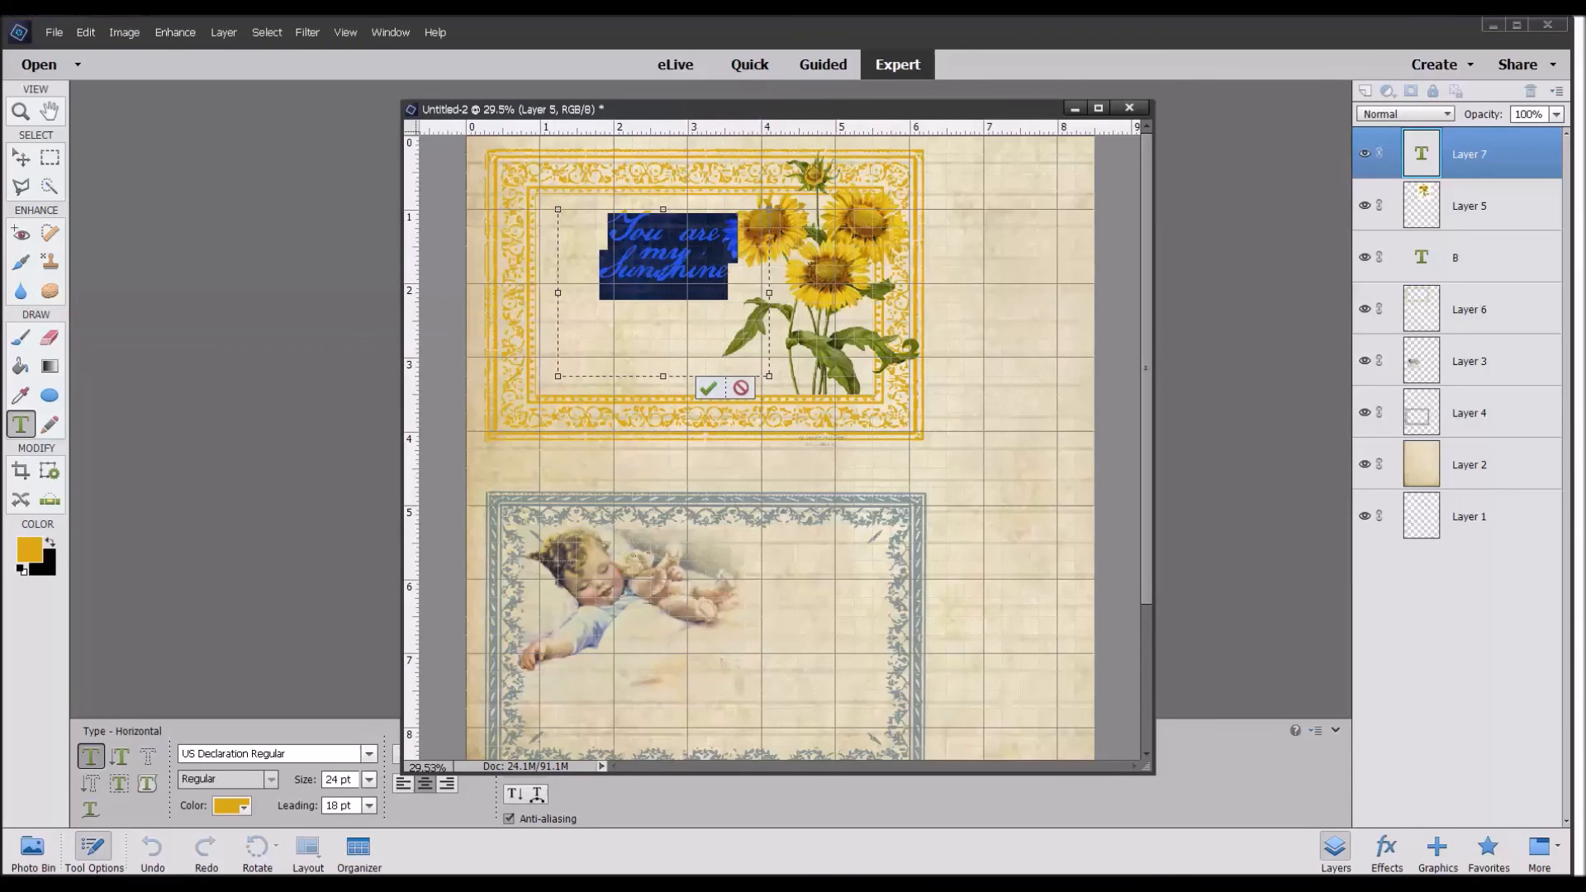
left_click(368, 806)
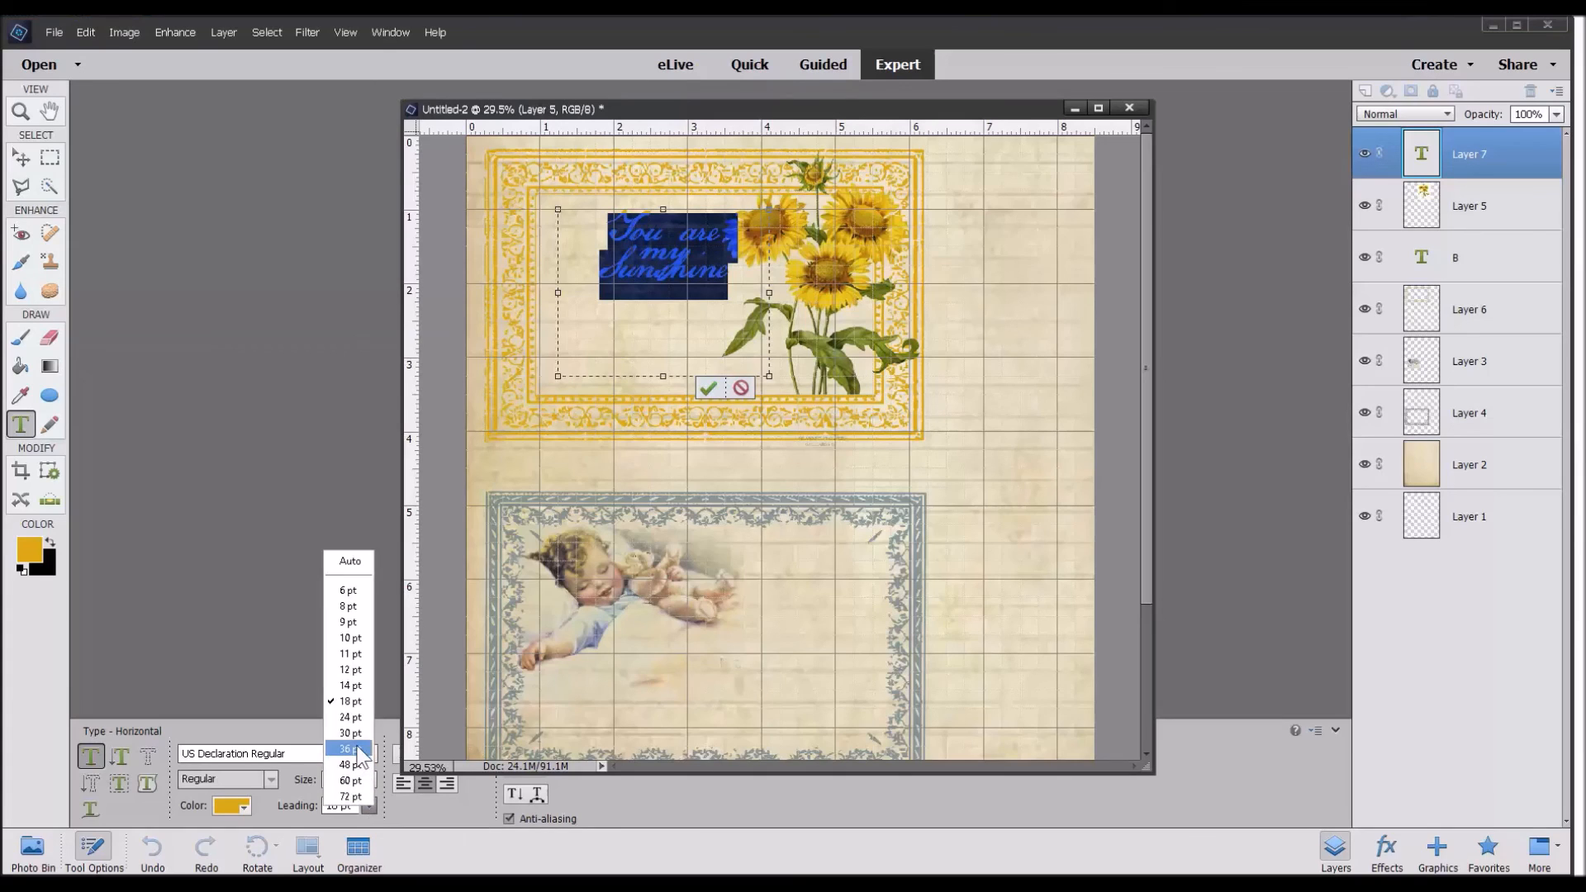
left_click(353, 715)
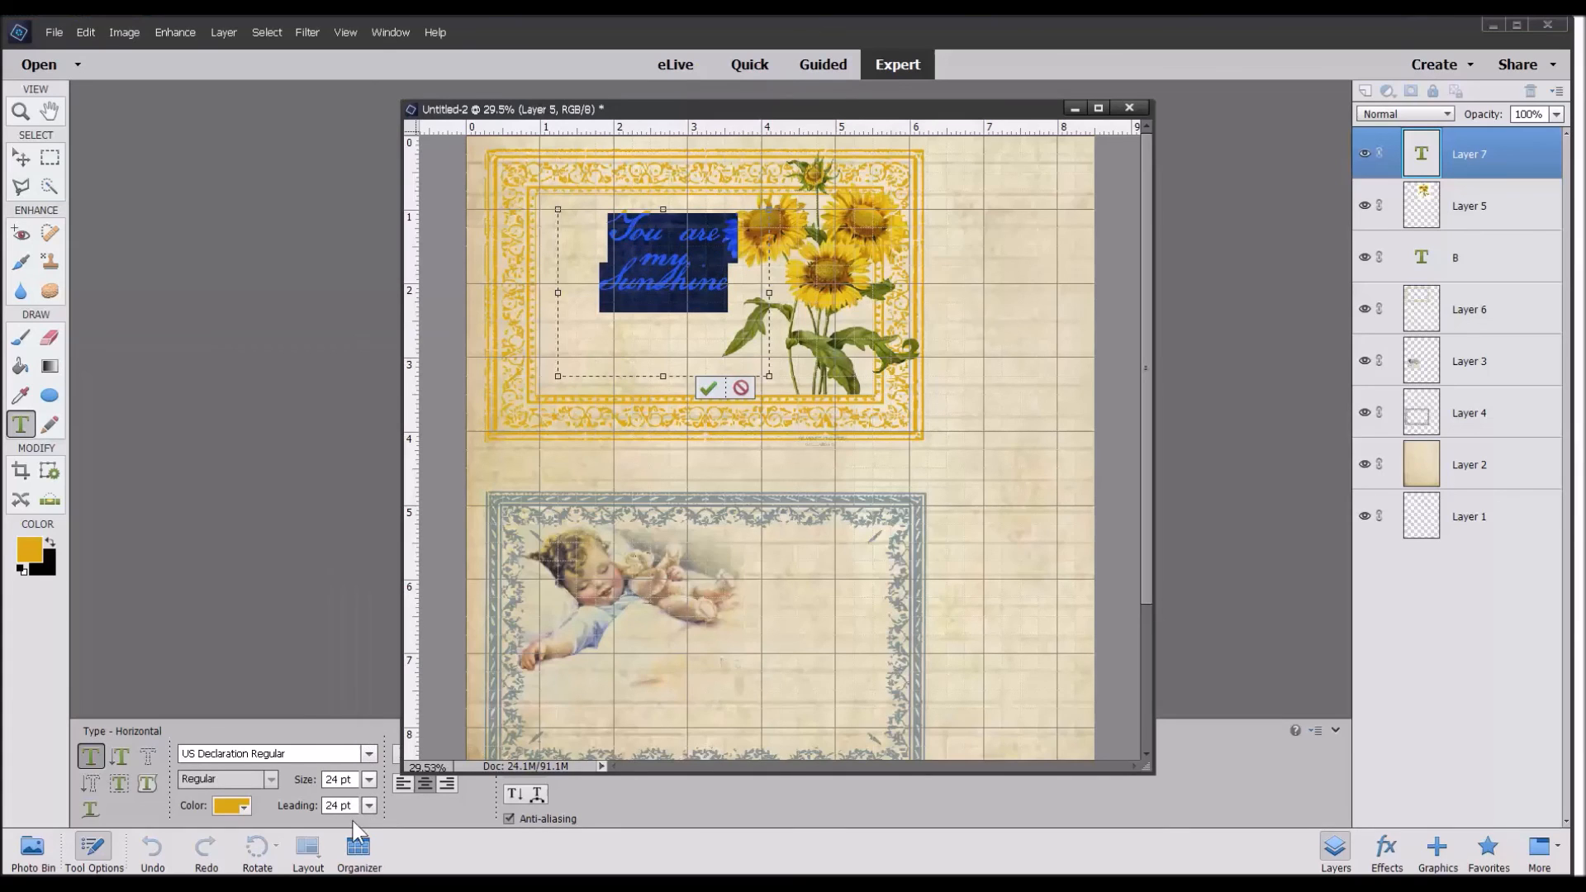
left_click(369, 807)
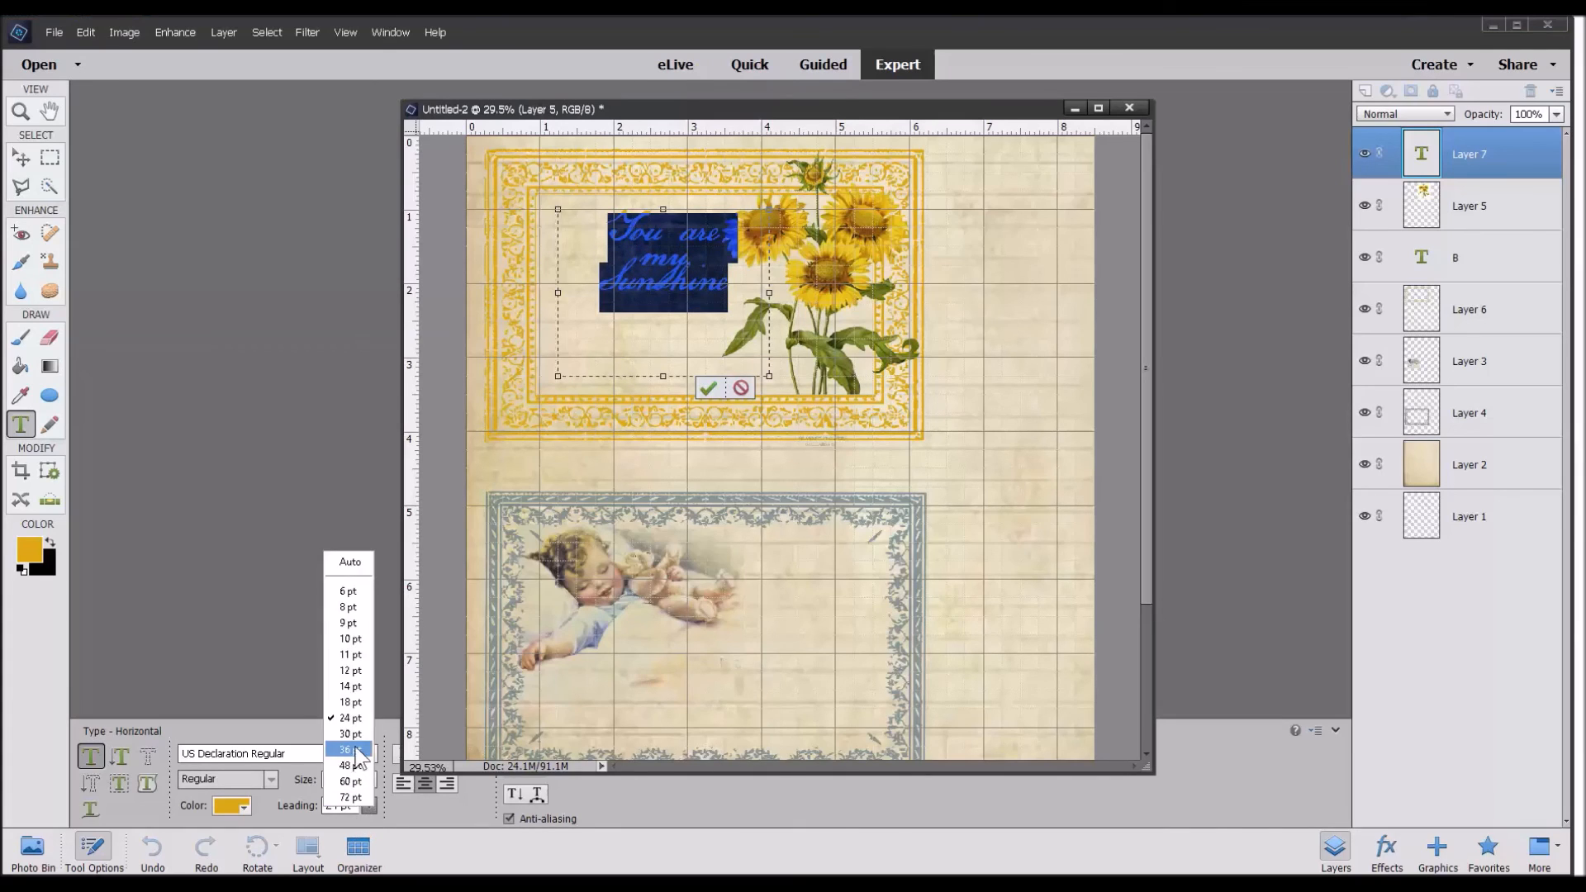
left_click(349, 734)
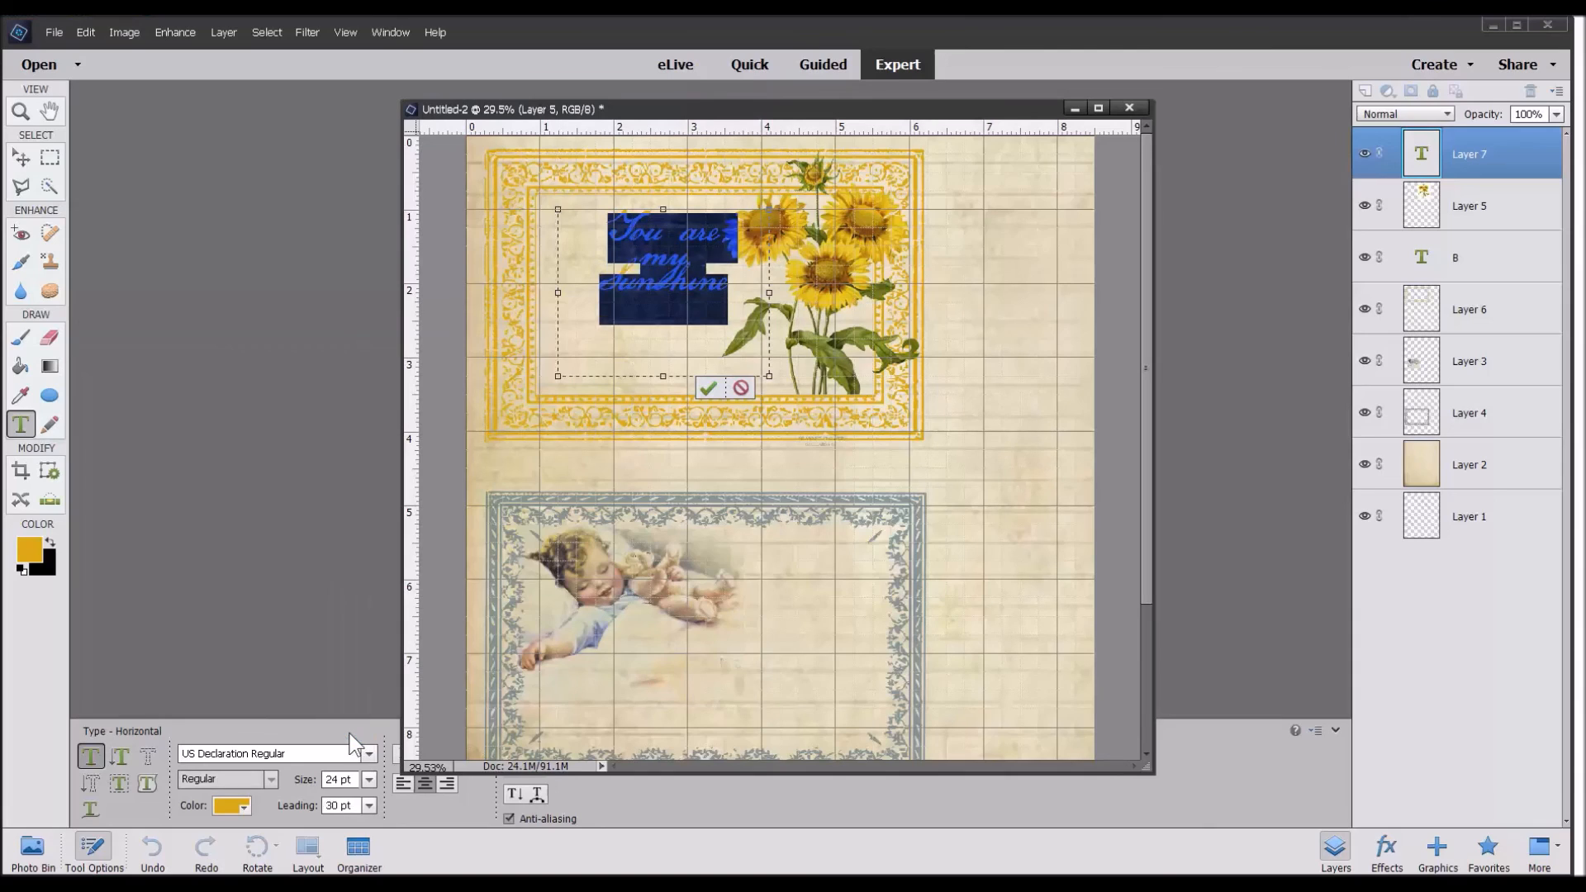
left_click(368, 808)
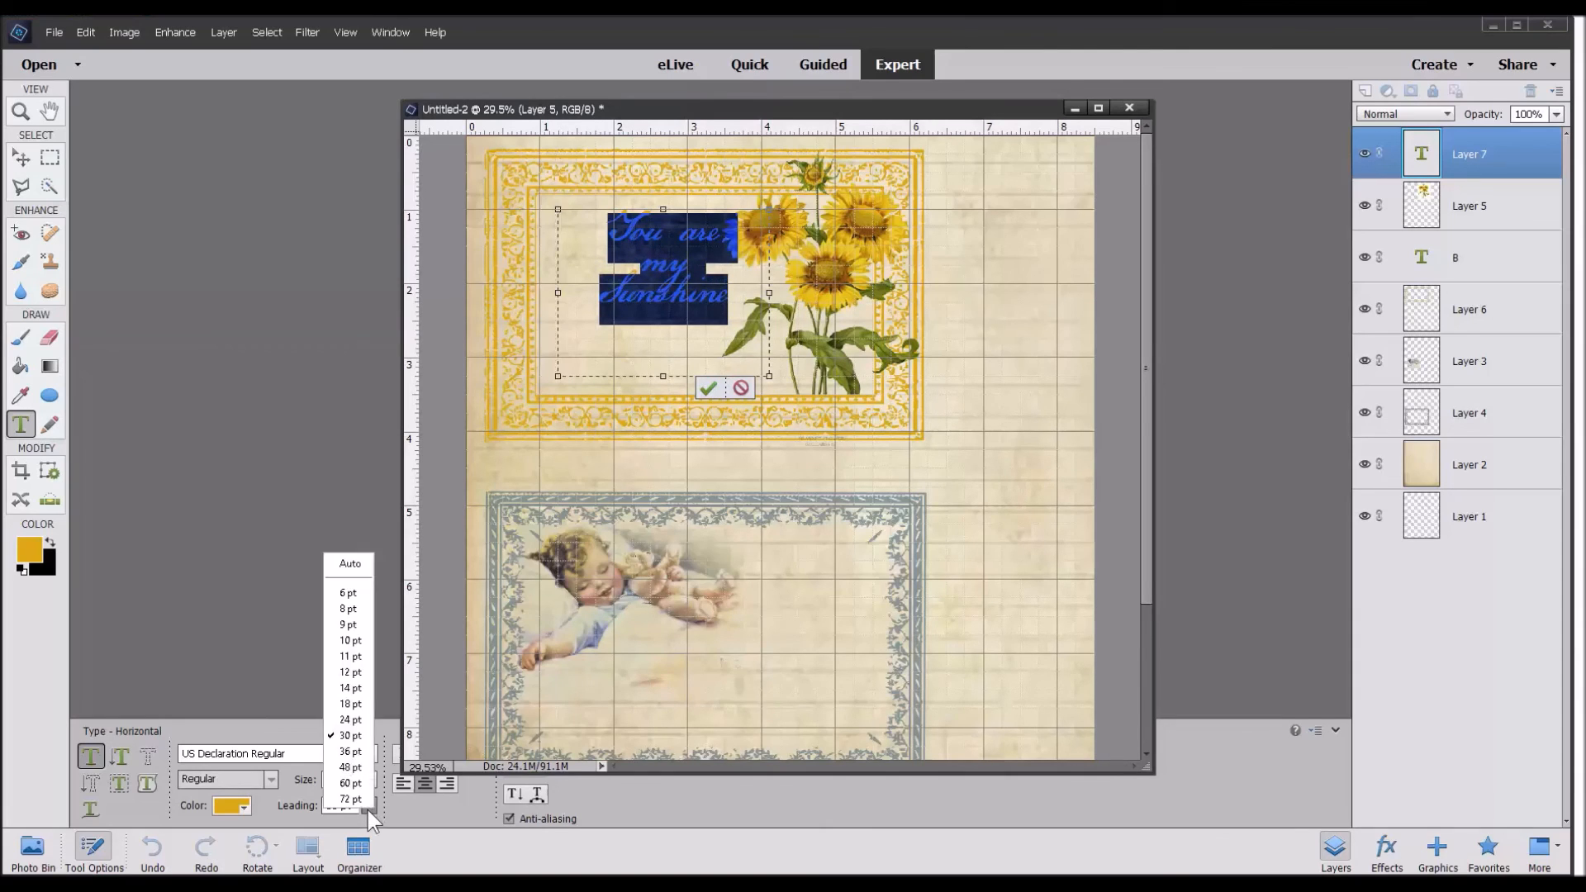
left_click(350, 753)
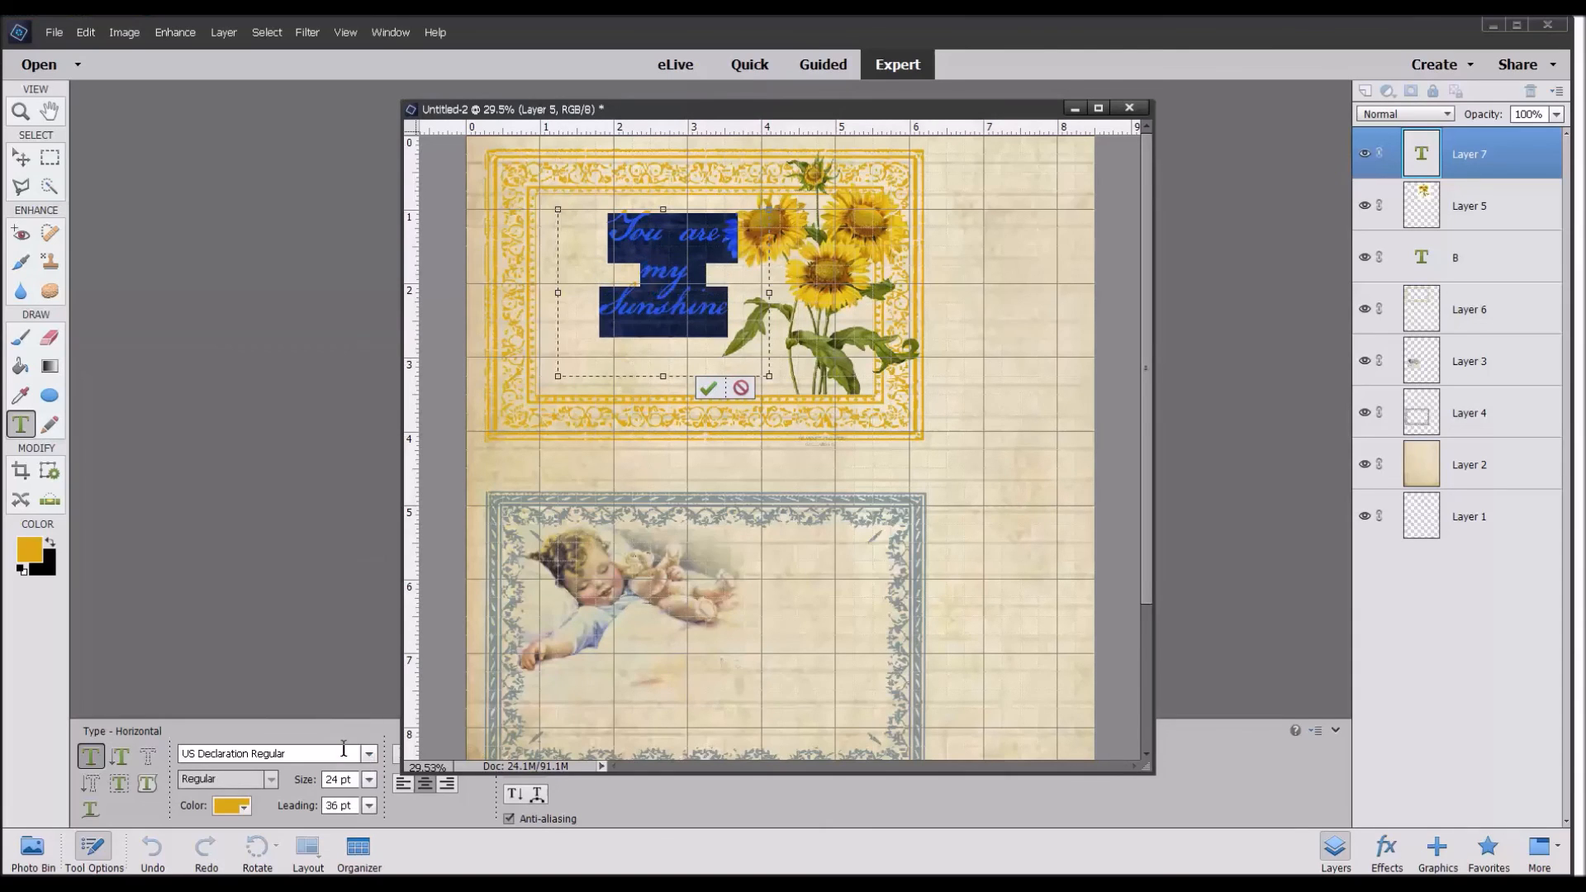
left_click(704, 389)
left_click_drag(662, 283, 642, 308)
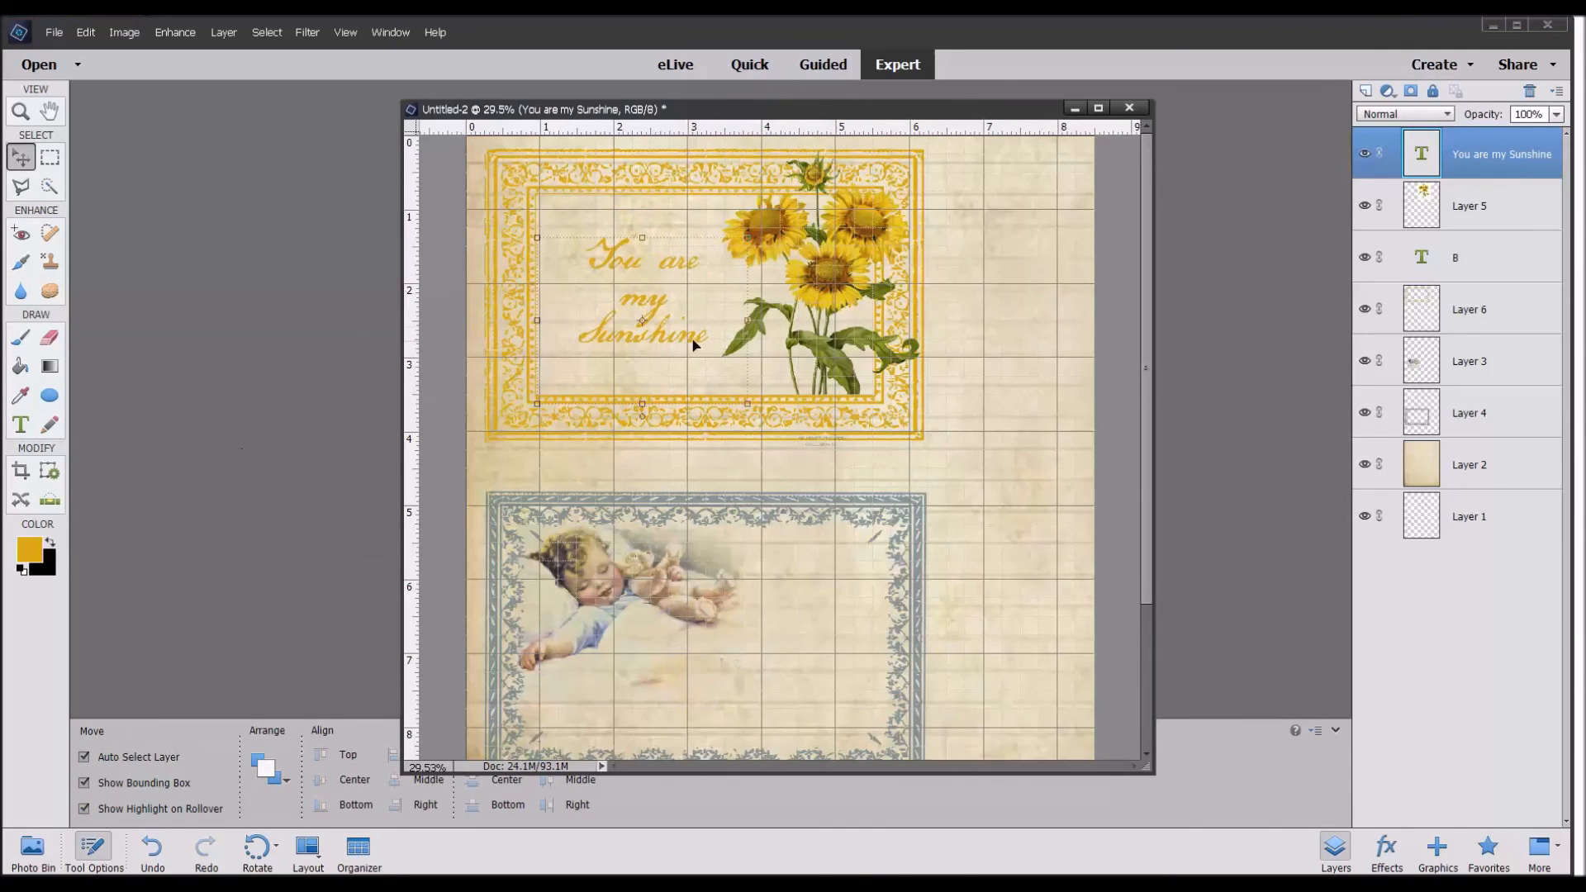
Recolor the "You are my Sunshine" text to dark golden brown #92720b.
double_click(1485, 159)
double_click(1424, 158)
left_click(1423, 159)
double_click(1421, 157)
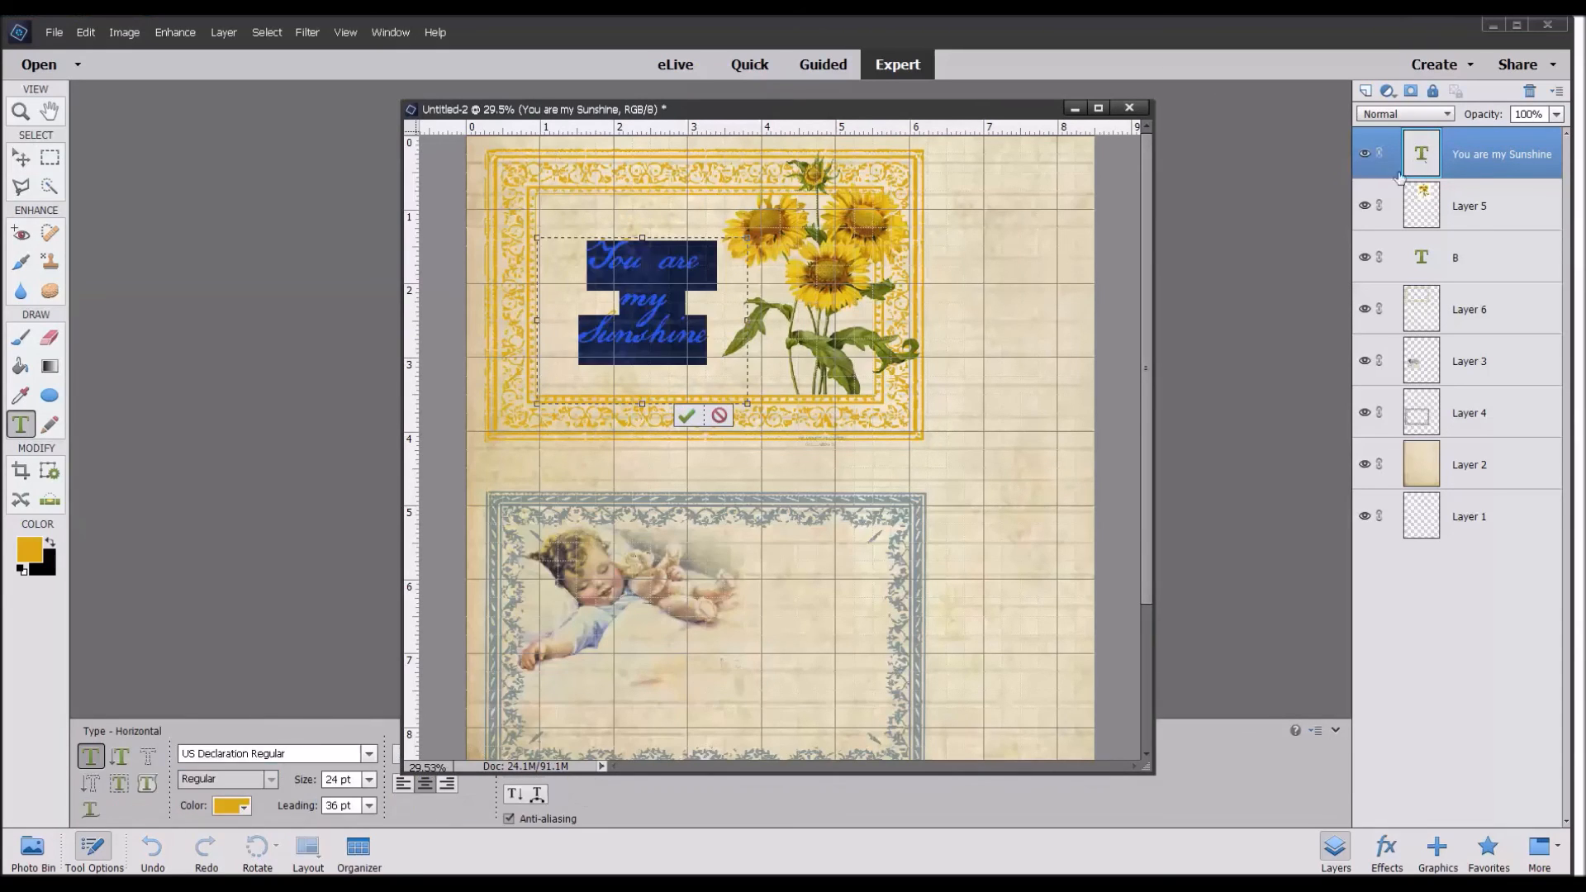
left_click(230, 807)
left_click(230, 808)
left_click(230, 808)
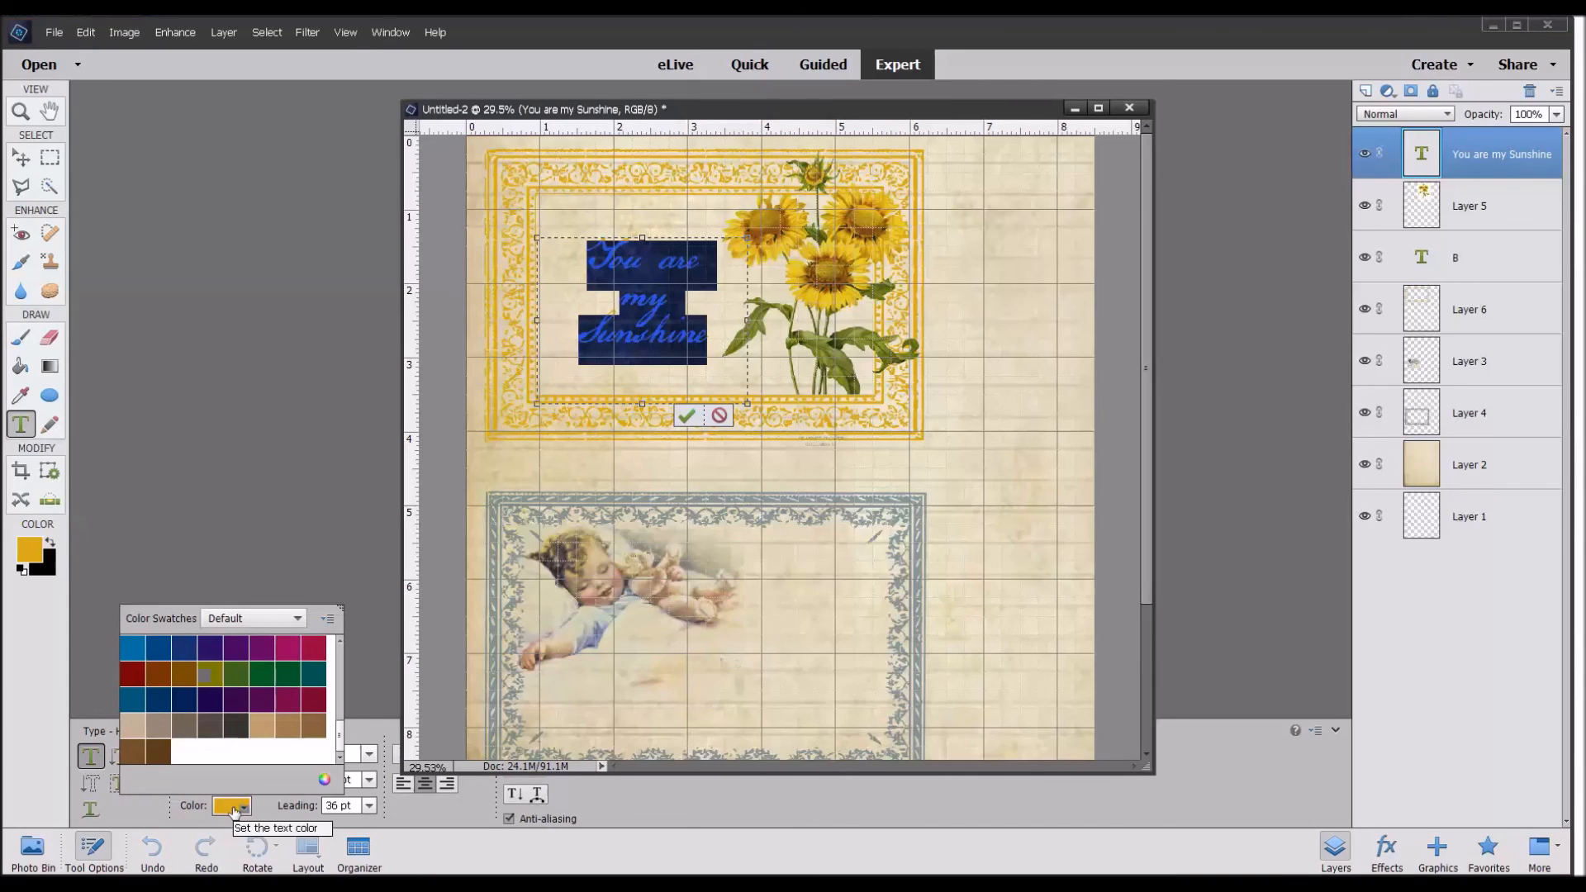
left_click(325, 782)
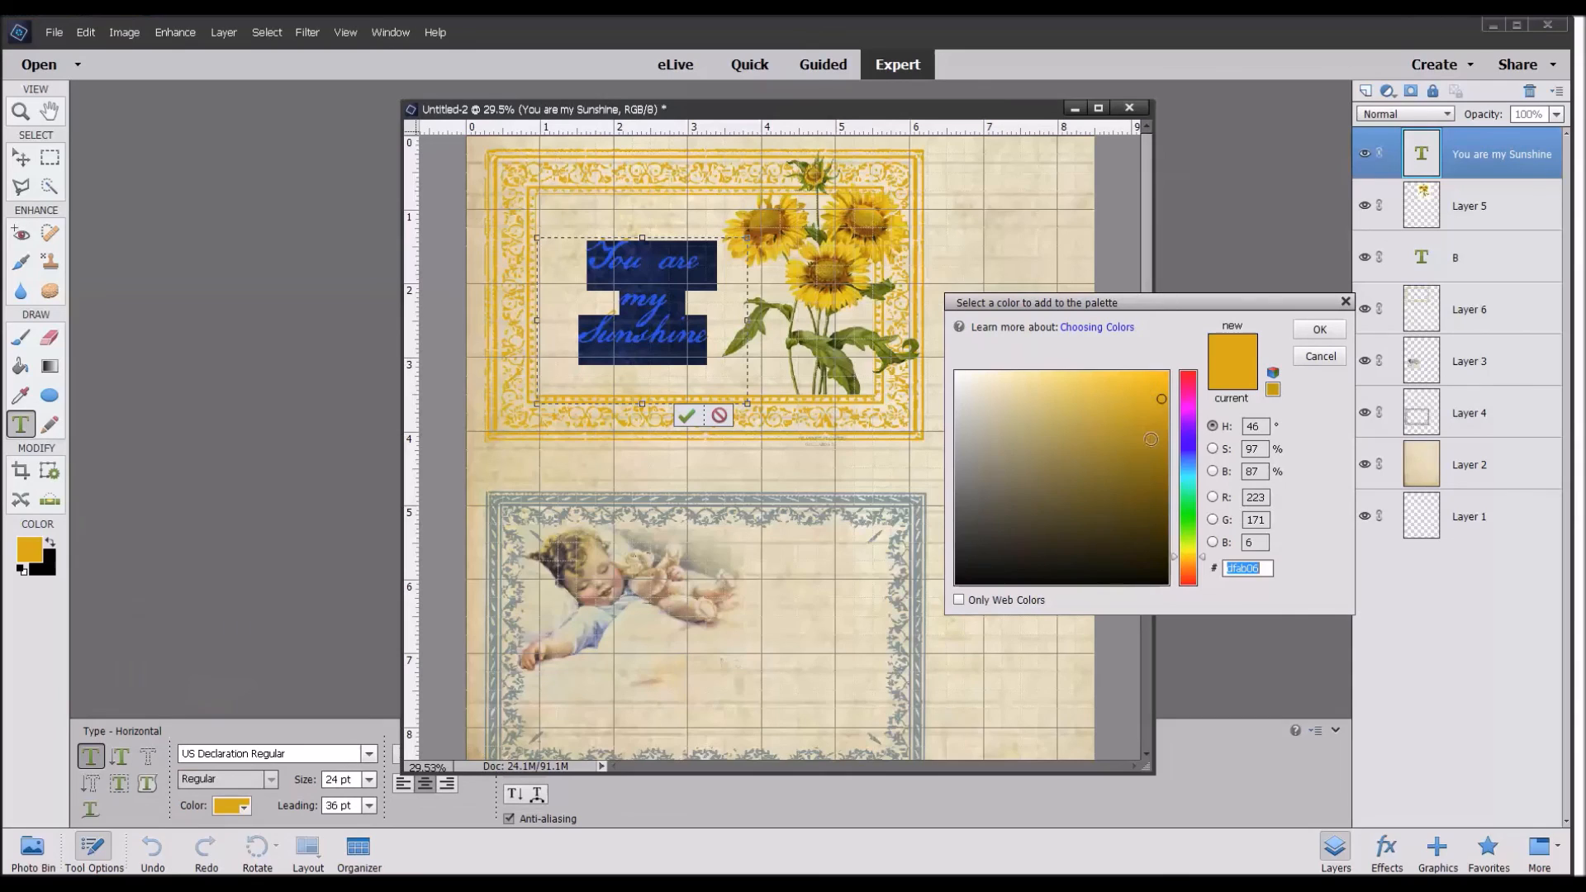
left_click(1153, 463)
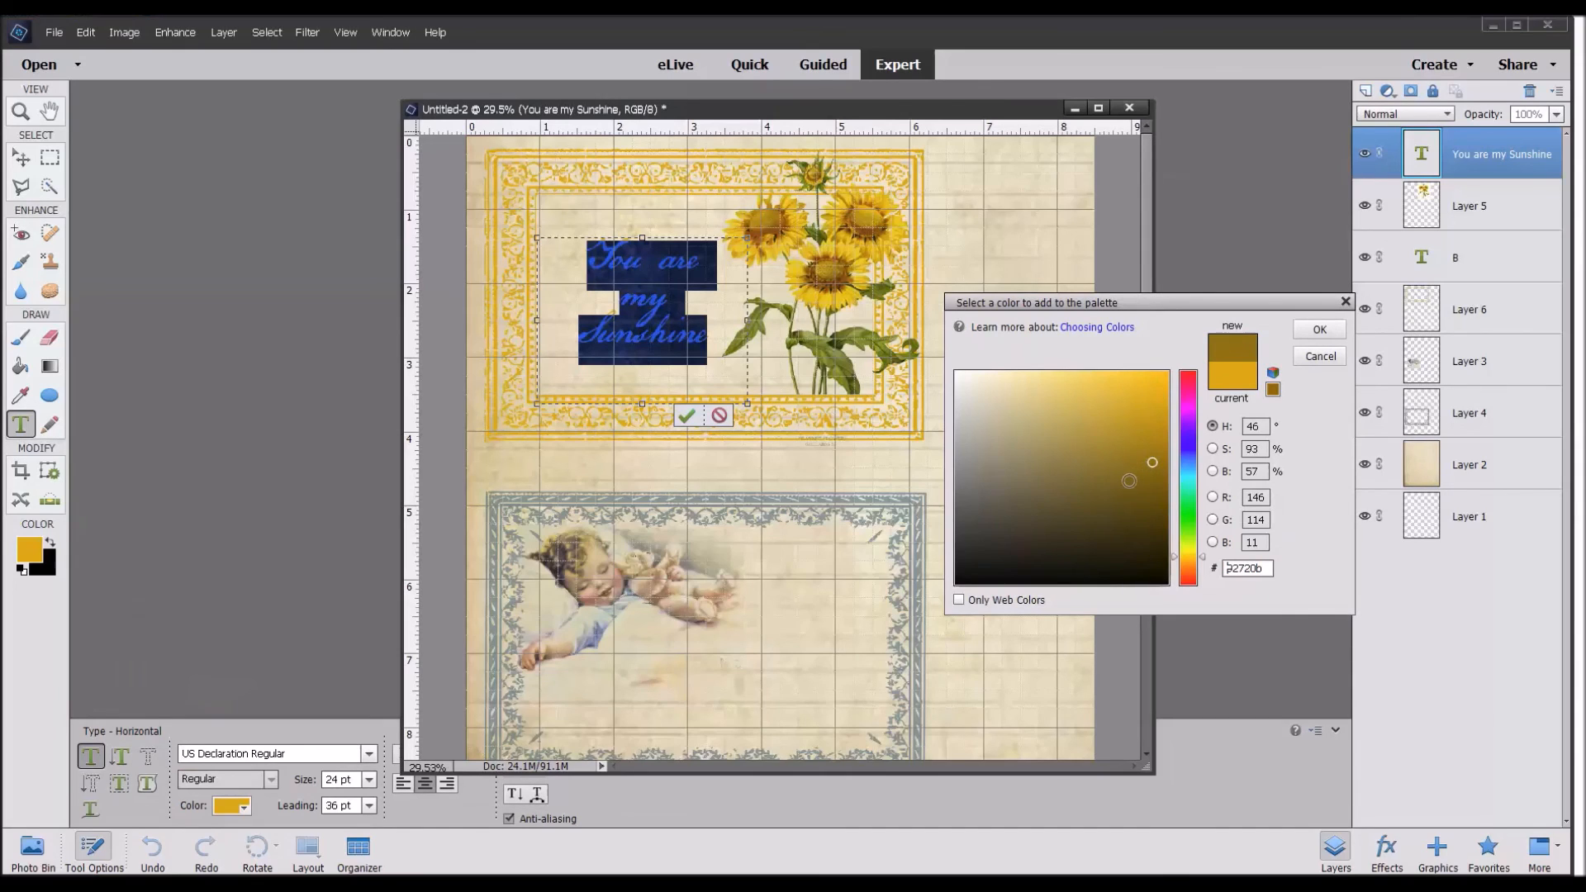
left_click(1318, 329)
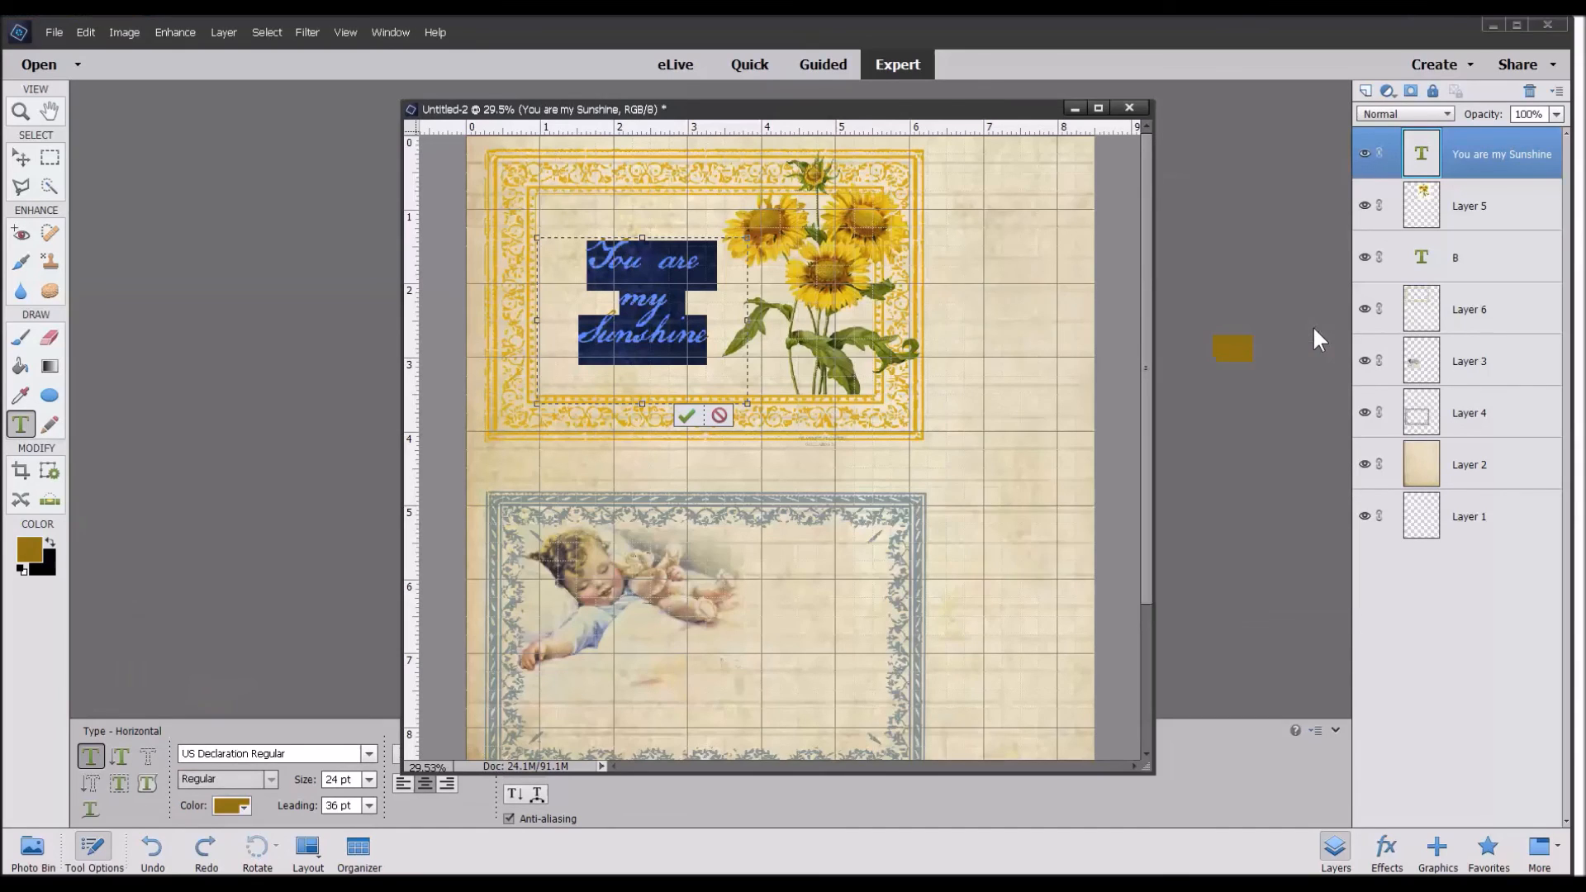
left_click(687, 414)
Scale the "You are my Sunshine" text proportionally to 135.89% and reposition it beside the sunflowers inside the yellow frame.
key("v")
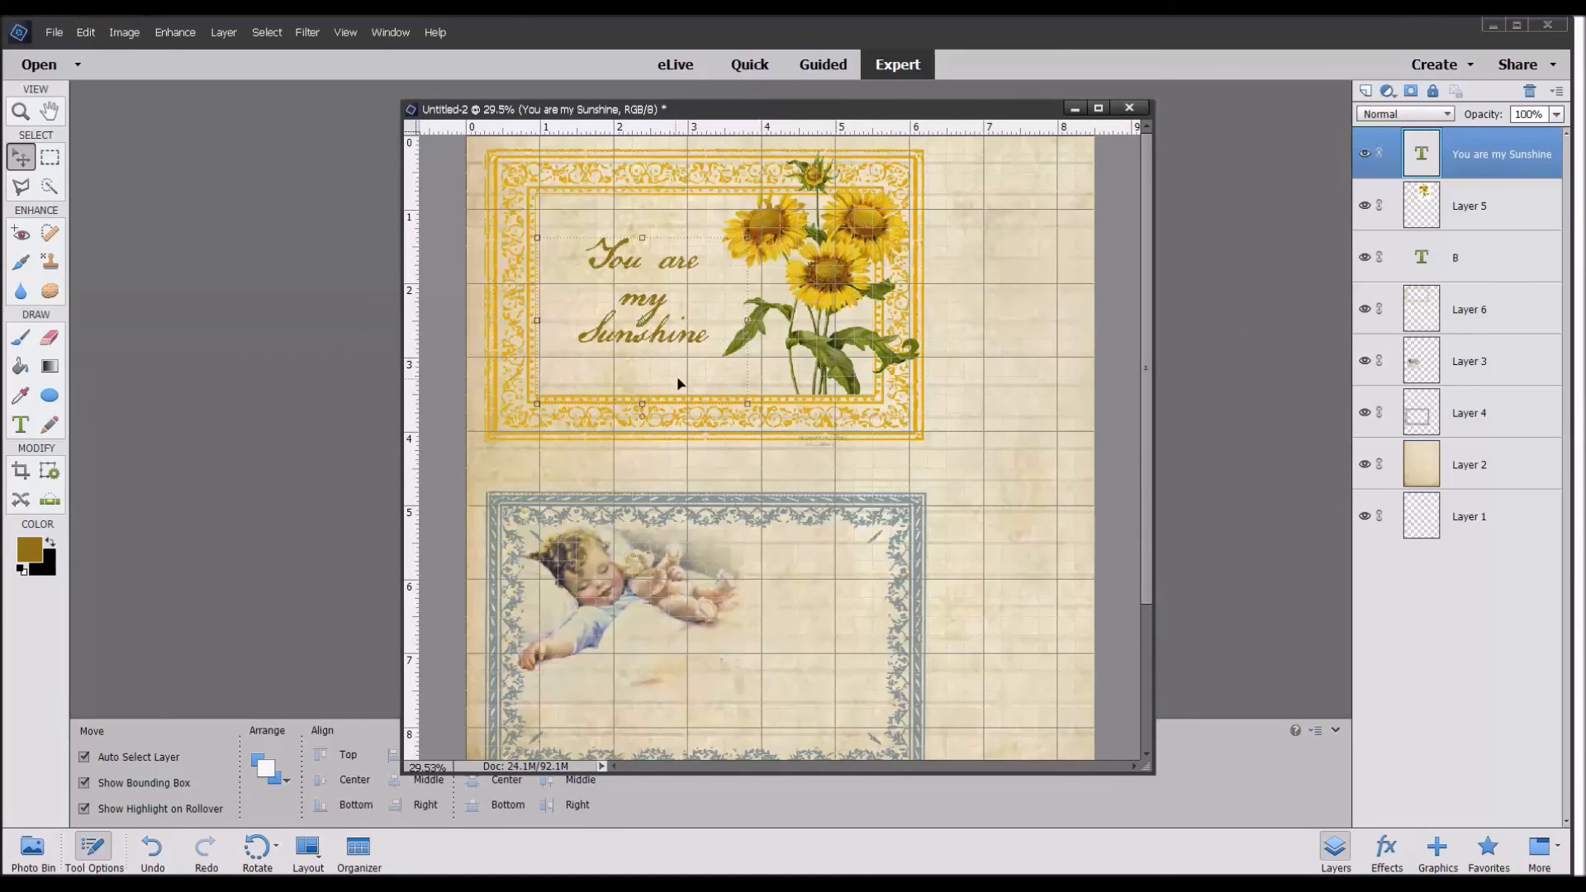
left_click_drag(747, 403, 784, 432)
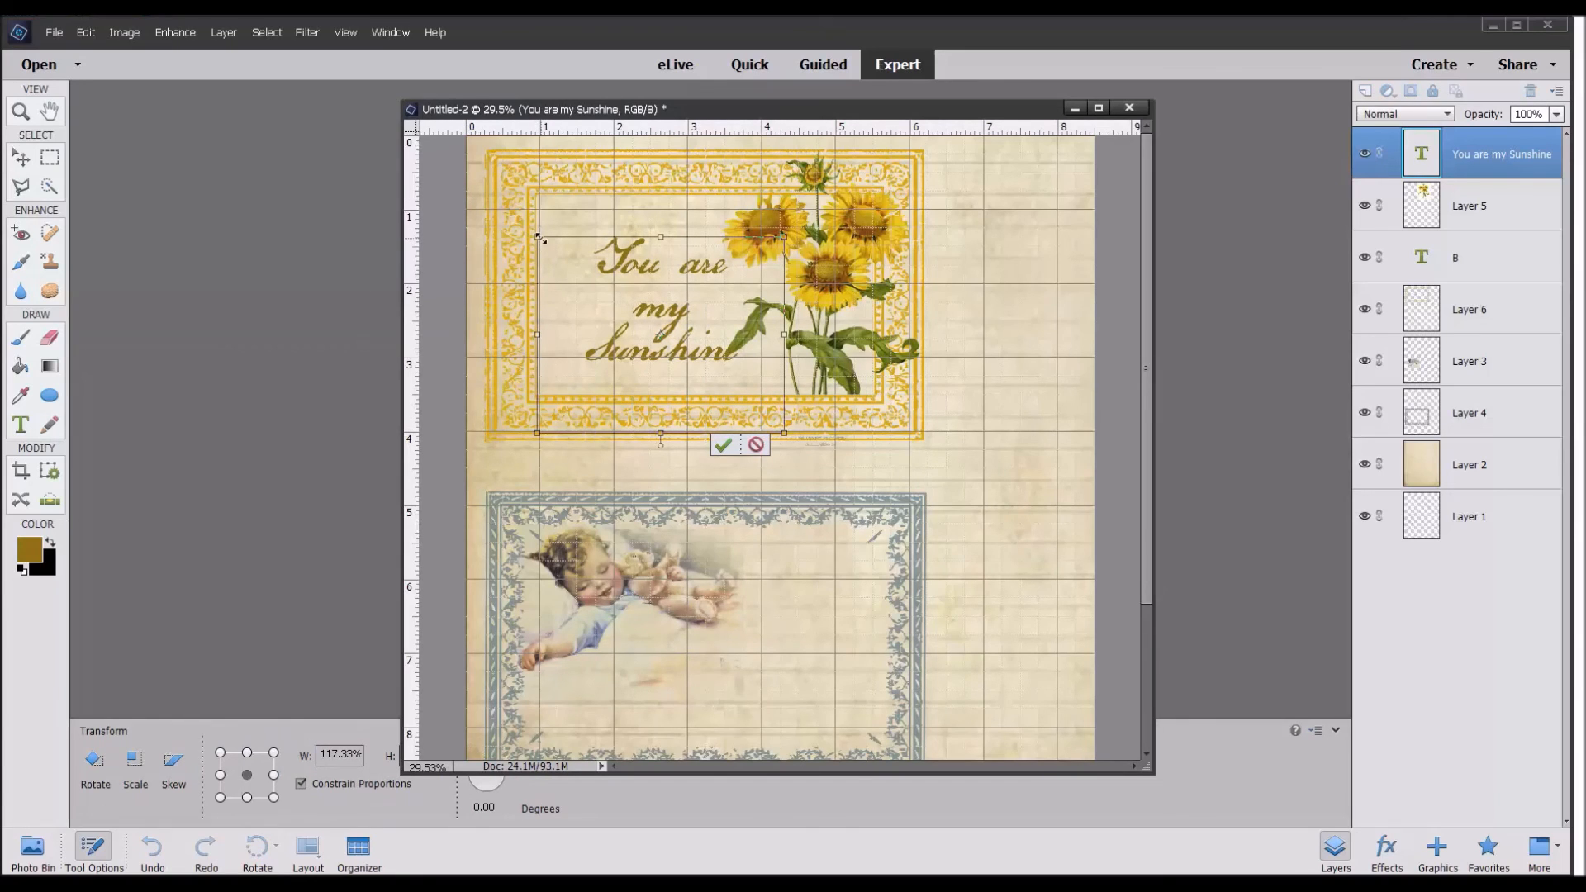
left_click_drag(532, 239, 499, 207)
left_click_drag(691, 248, 683, 258)
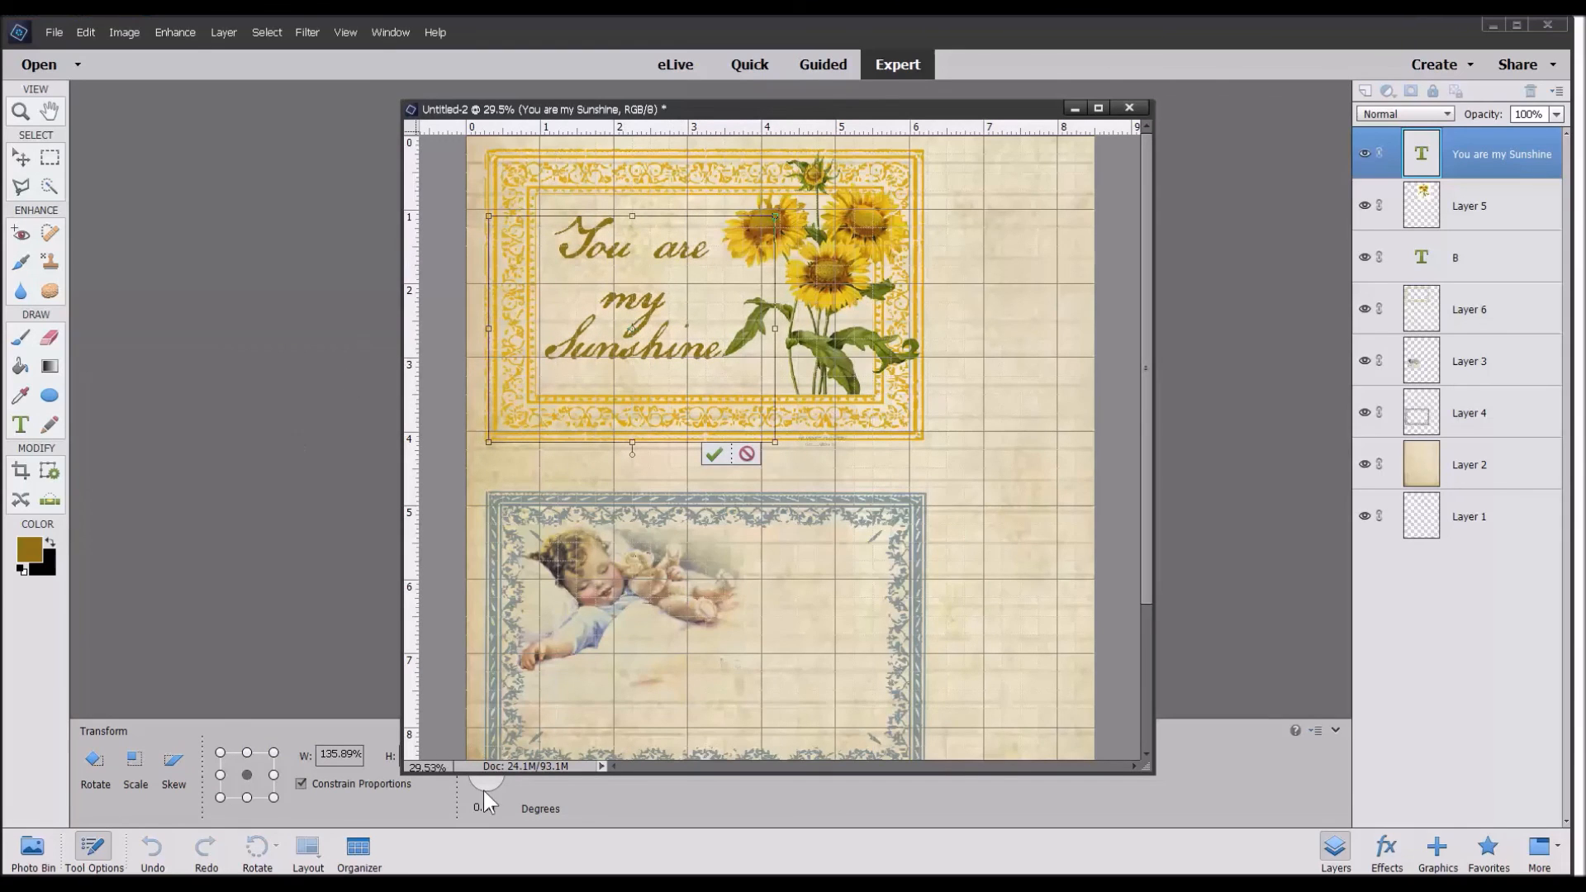
left_click(713, 454)
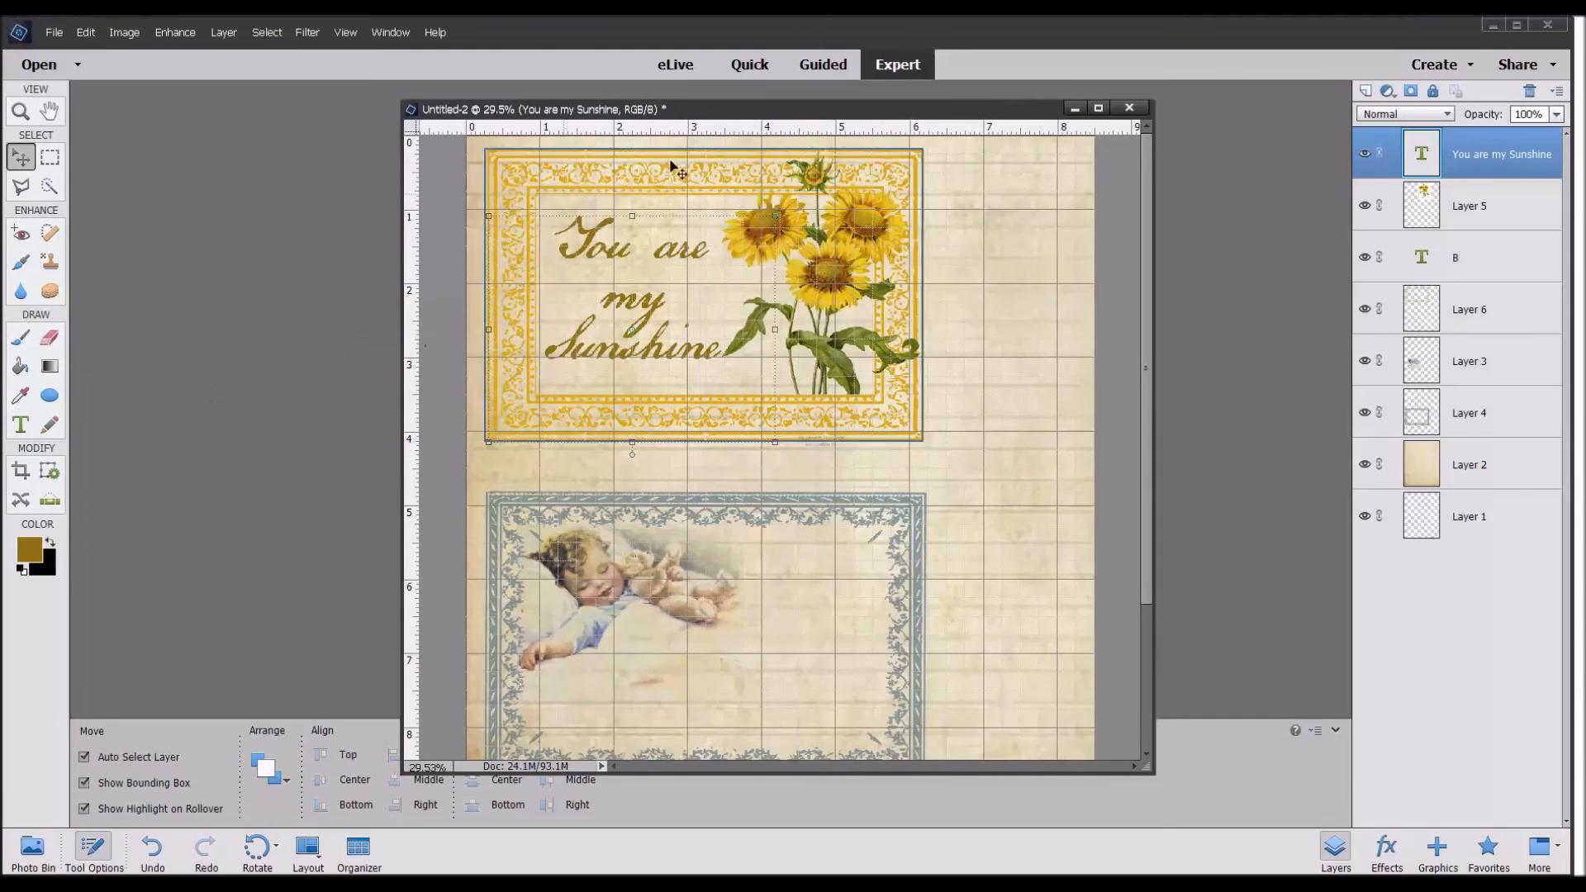
mouse_move(1150, 354)
left_mouse_down()
mouse_move(1158, 443)
mouse_move(1139, 376)
left_mouse_up()
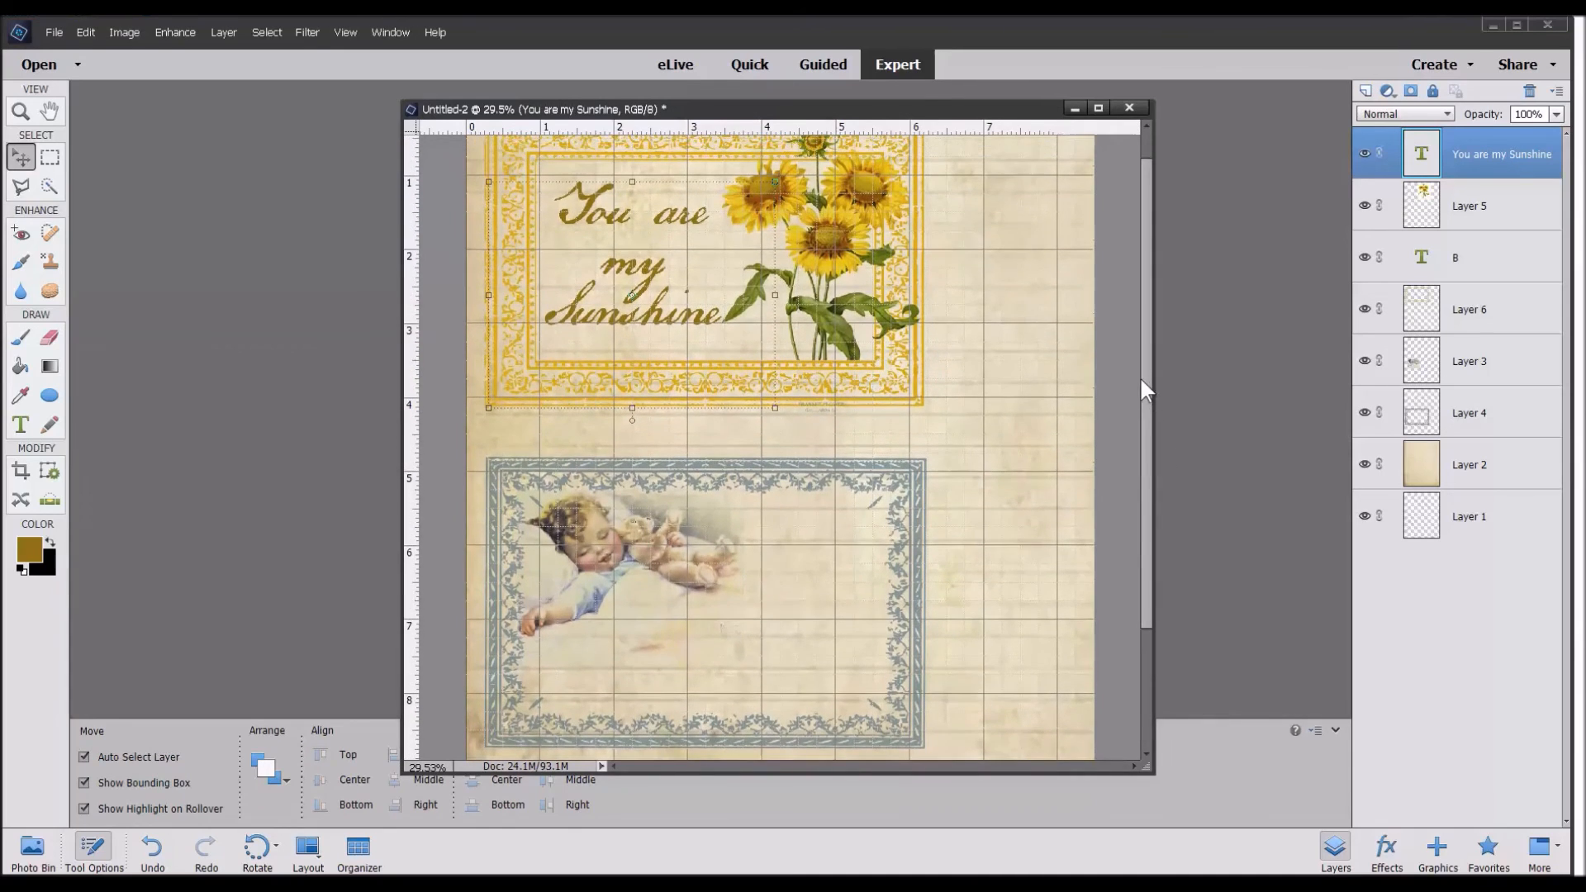